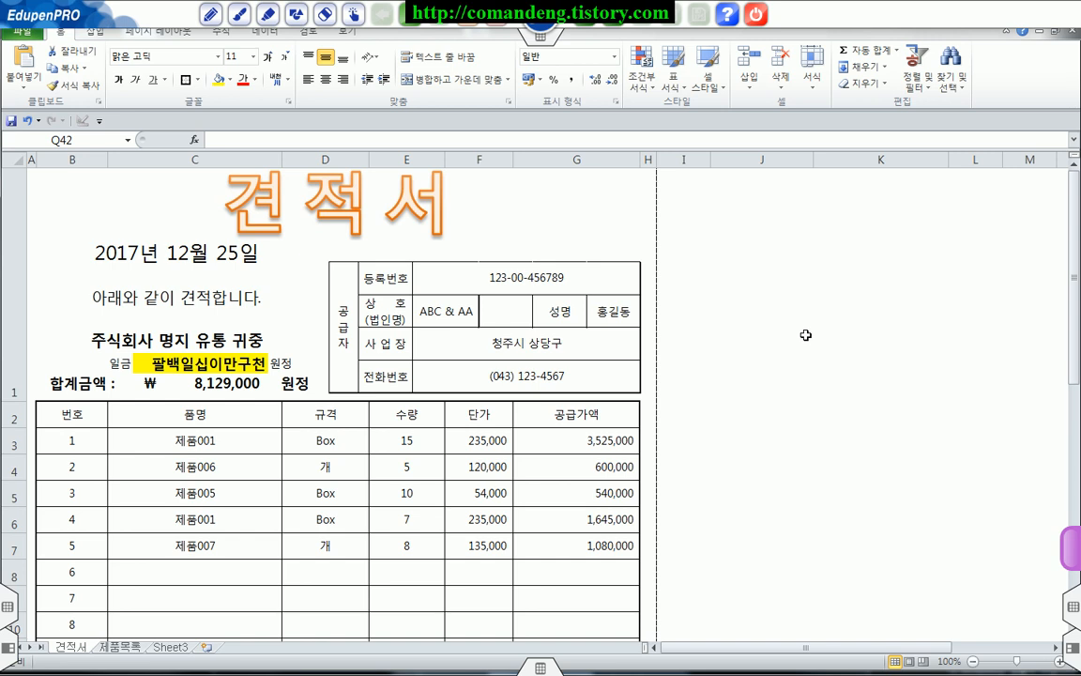
Step: Inspect the quotation's title, the date and total block, and the supplier block as separate picture objects above the item table
click(806, 335)
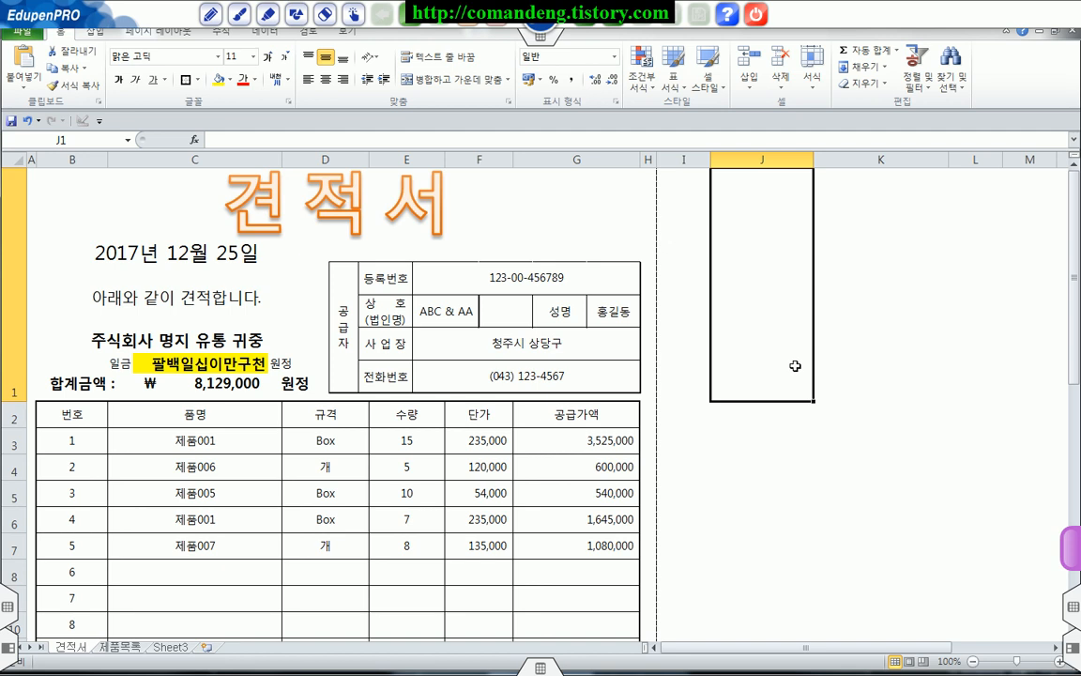
scroll(795, 366, down, 1)
scroll(795, 366, up, 1)
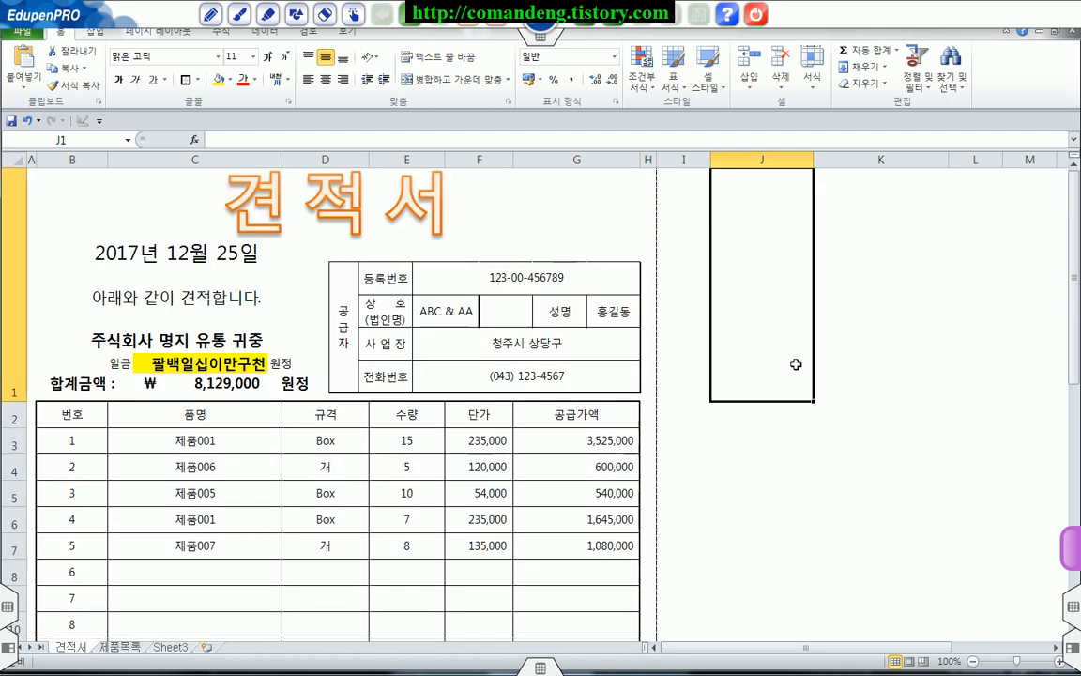
click(279, 205)
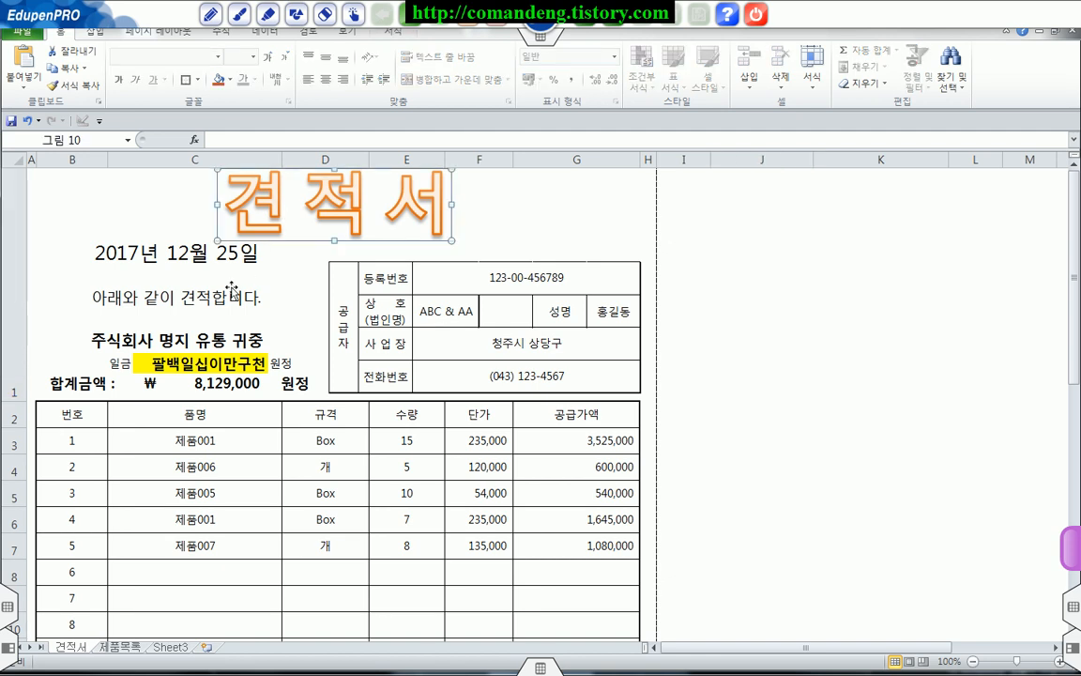
click(210, 260)
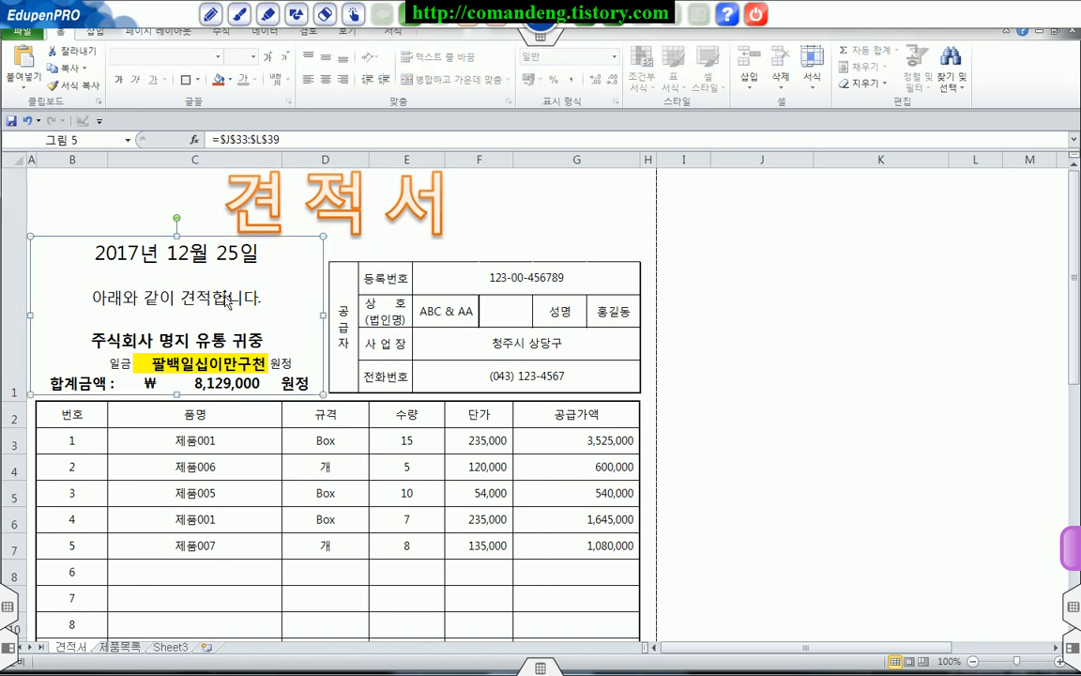
click(417, 281)
click(246, 294)
click(428, 285)
click(222, 260)
click(440, 261)
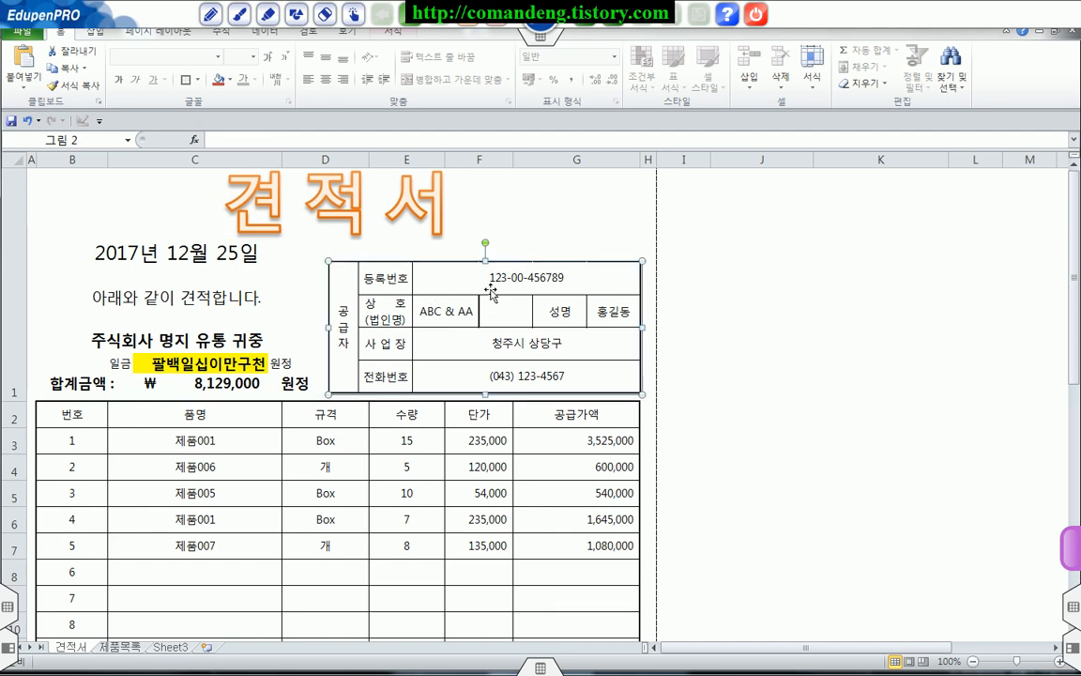
click(237, 293)
Step: Examine the source cells J33:L39 behind the linked picture of the date, recipient and total amount
scroll(646, 316, down, 7)
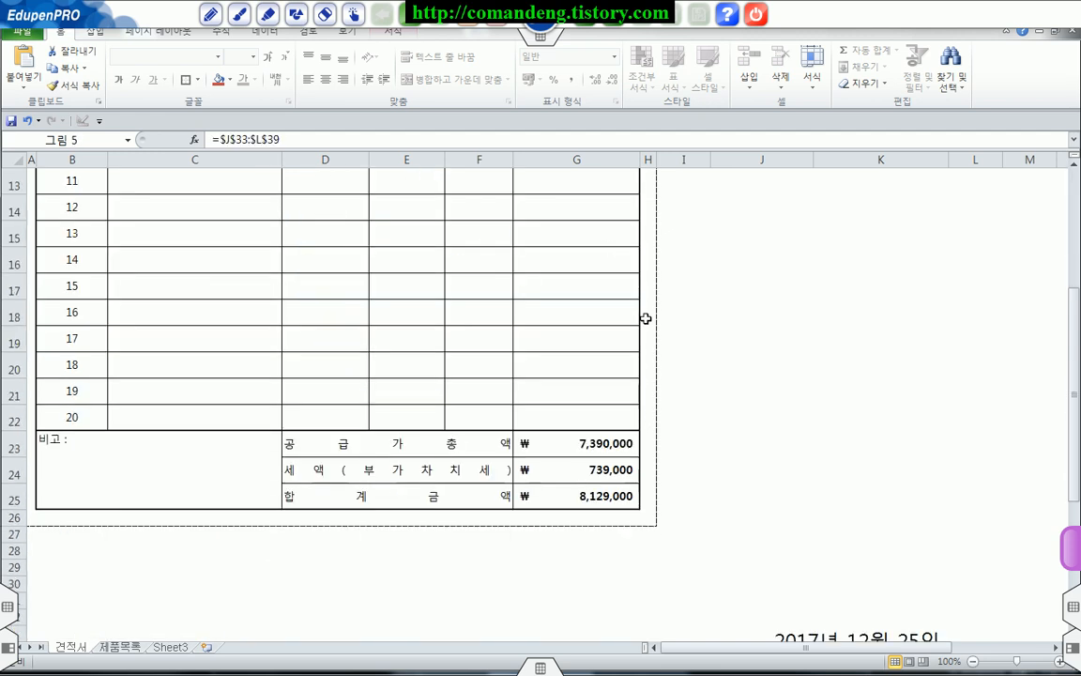
click(896, 424)
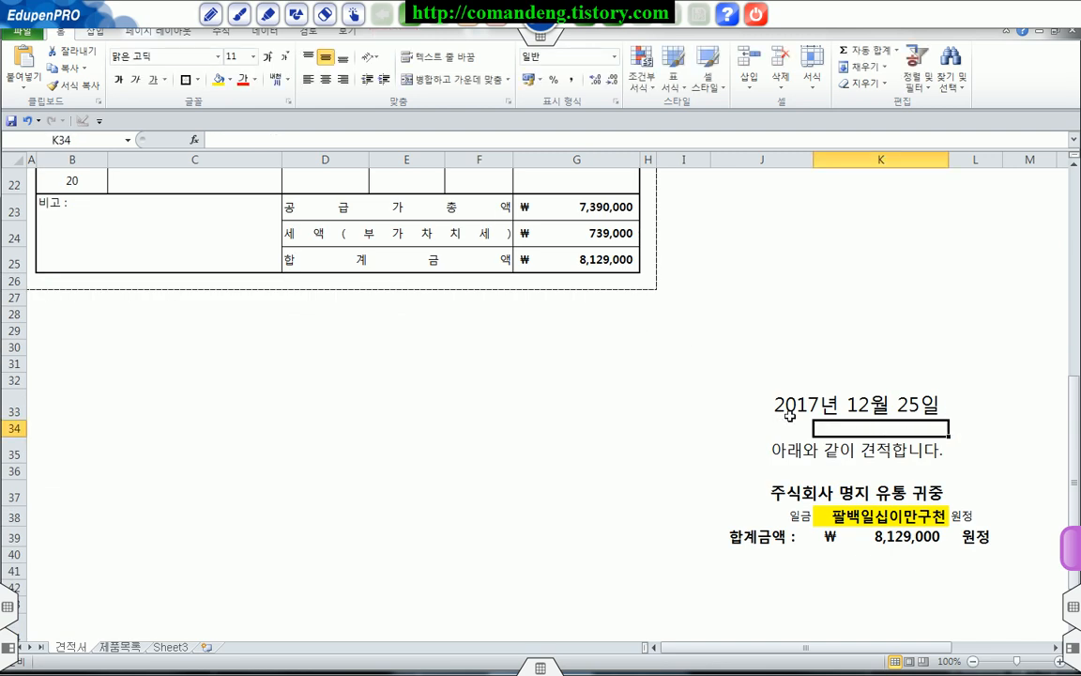
drag(765, 406, 950, 526)
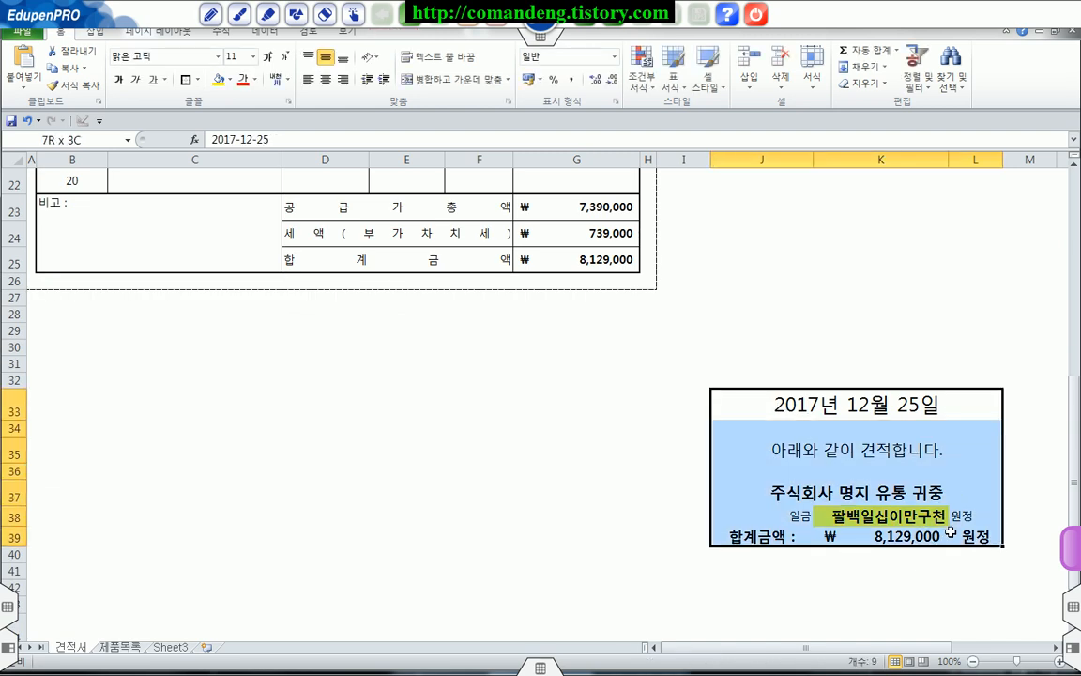
scroll(666, 359, up, 3)
scroll(666, 359, up, 4)
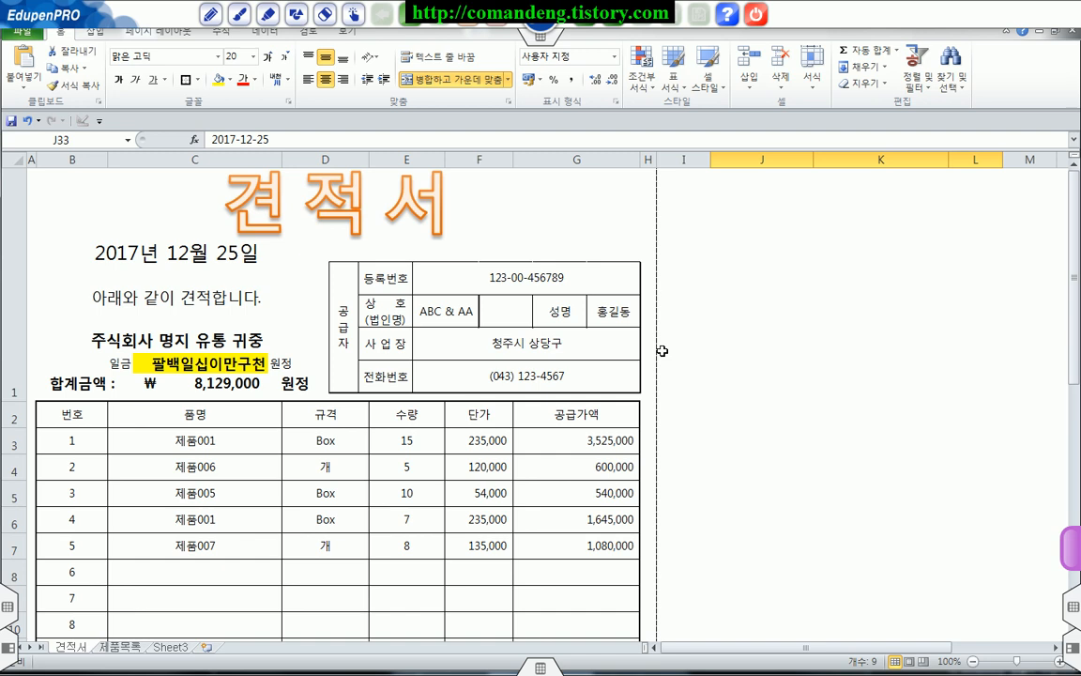
Step: Examine the supplier table's source cells O44:T47 and compare them with the supplier picture in the quotation header
click(257, 317)
click(427, 312)
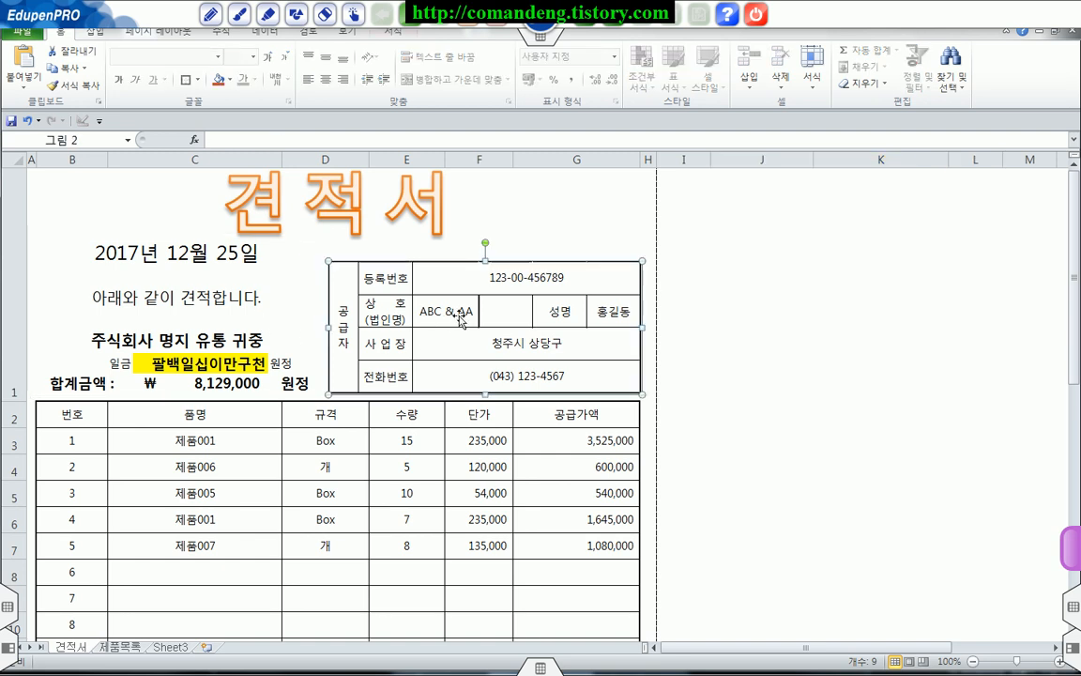
scroll(748, 413, down, 7)
scroll(747, 396, down, 4)
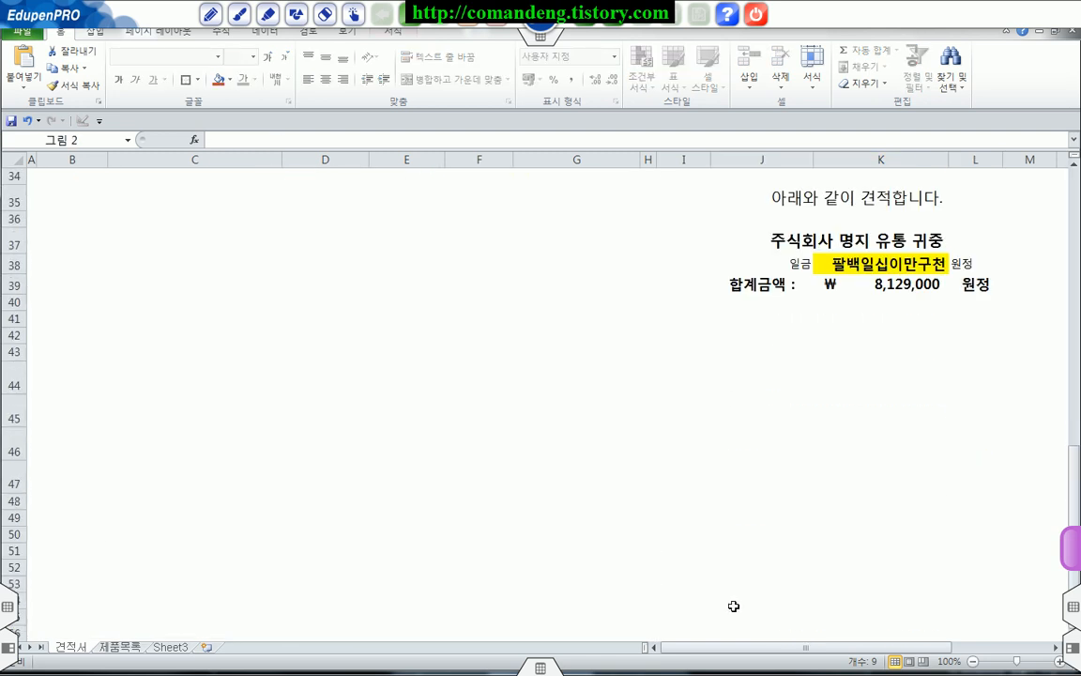
drag(774, 647, 869, 654)
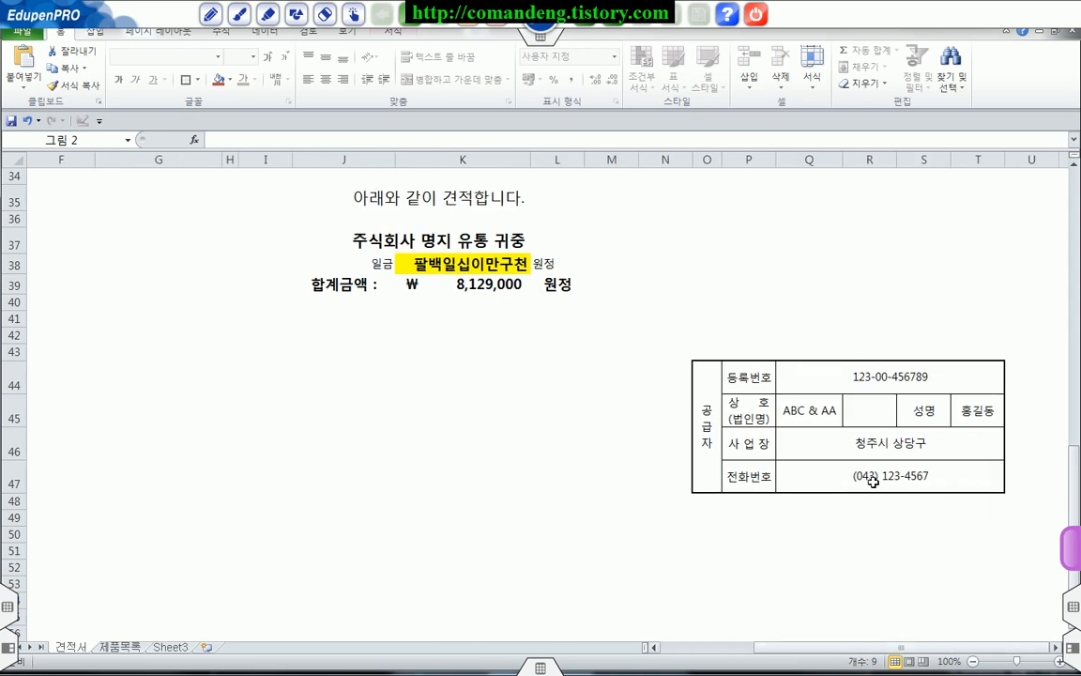
drag(714, 375, 844, 396)
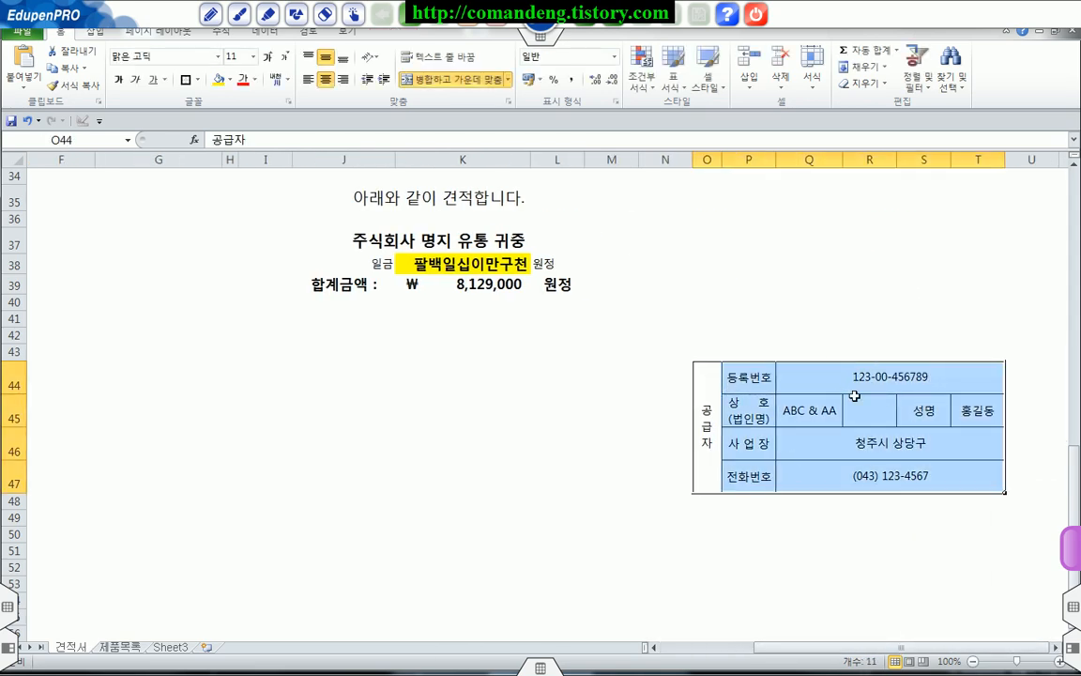
drag(899, 648, 804, 647)
scroll(553, 387, up, 10)
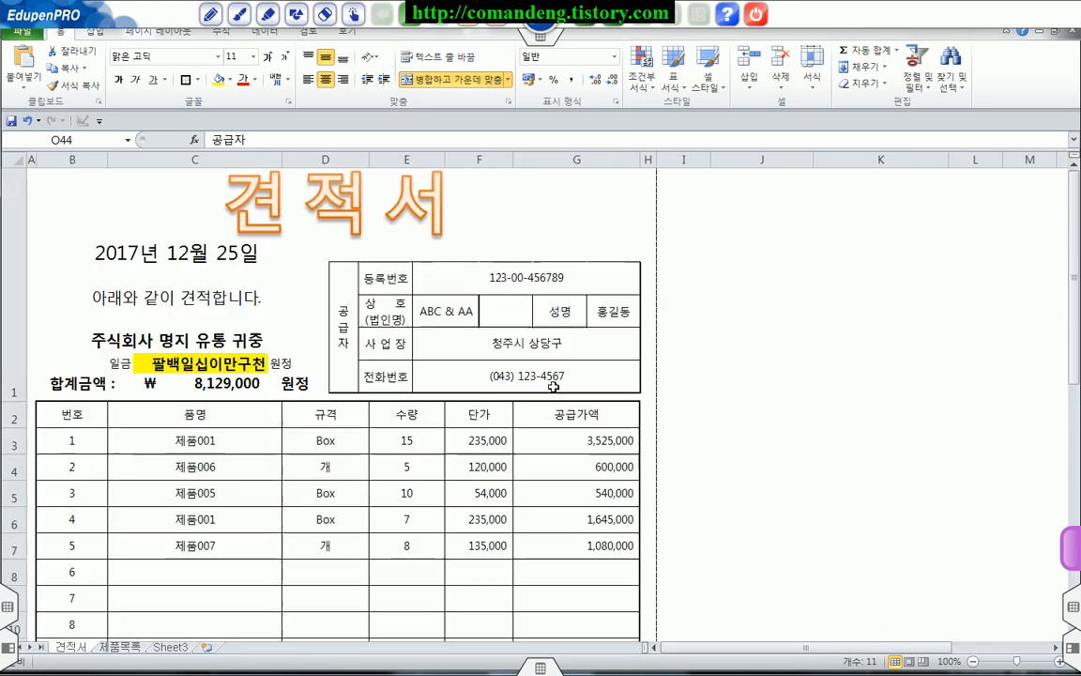
click(462, 298)
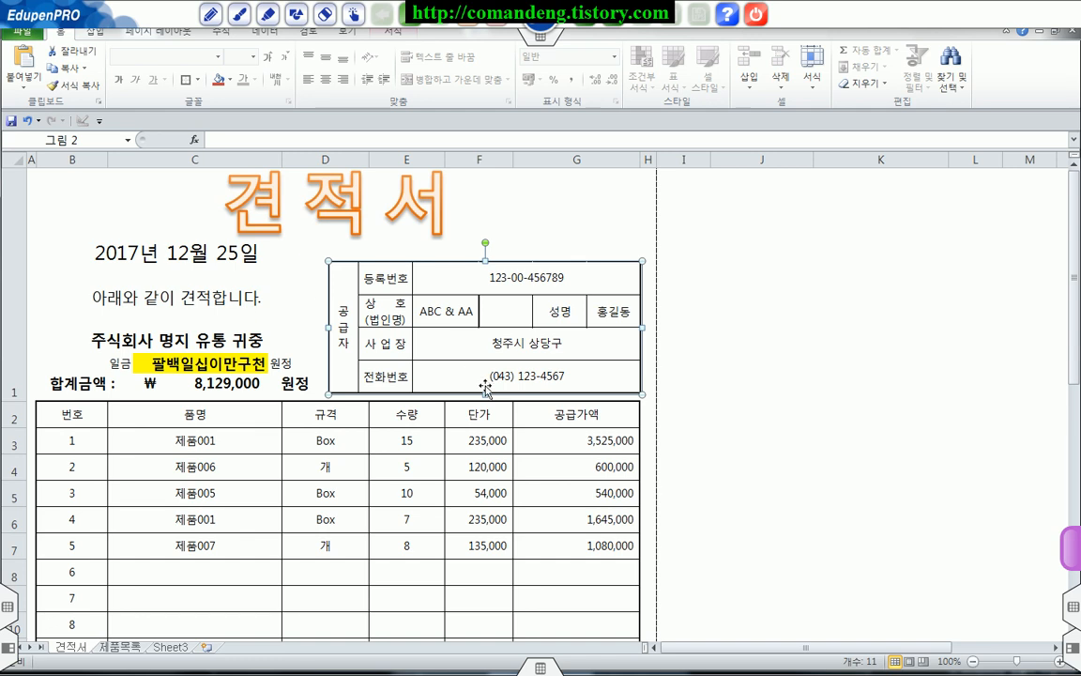
Step: Review the quotation's item table from its header row down to the empty product rows
scroll(338, 340, down, 1)
scroll(338, 341, up, 1)
drag(83, 414, 562, 631)
scroll(563, 562, down, 3)
scroll(563, 562, down, 1)
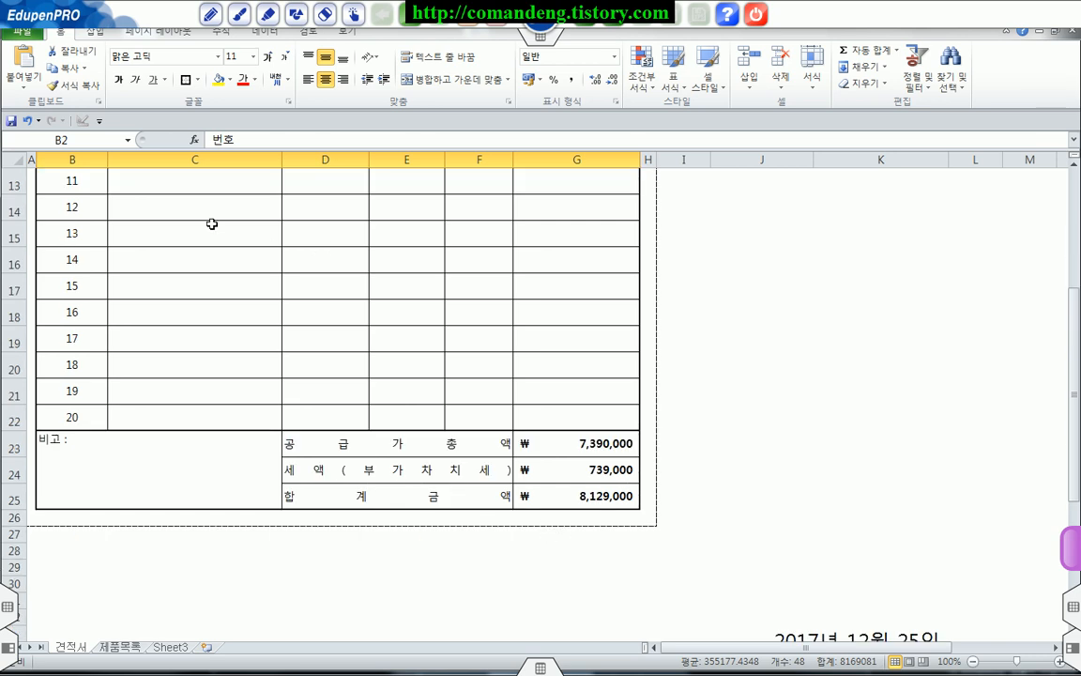
click(211, 233)
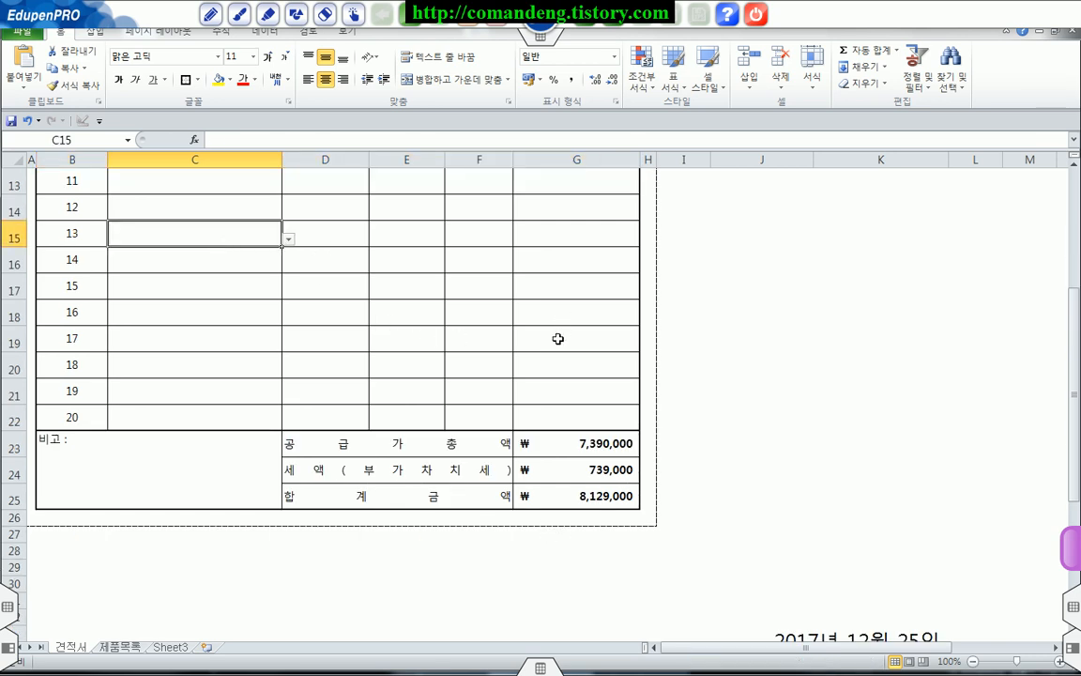
Step: Check the formulas for the supply total, the VAT and the grand total in G23:G25
click(592, 446)
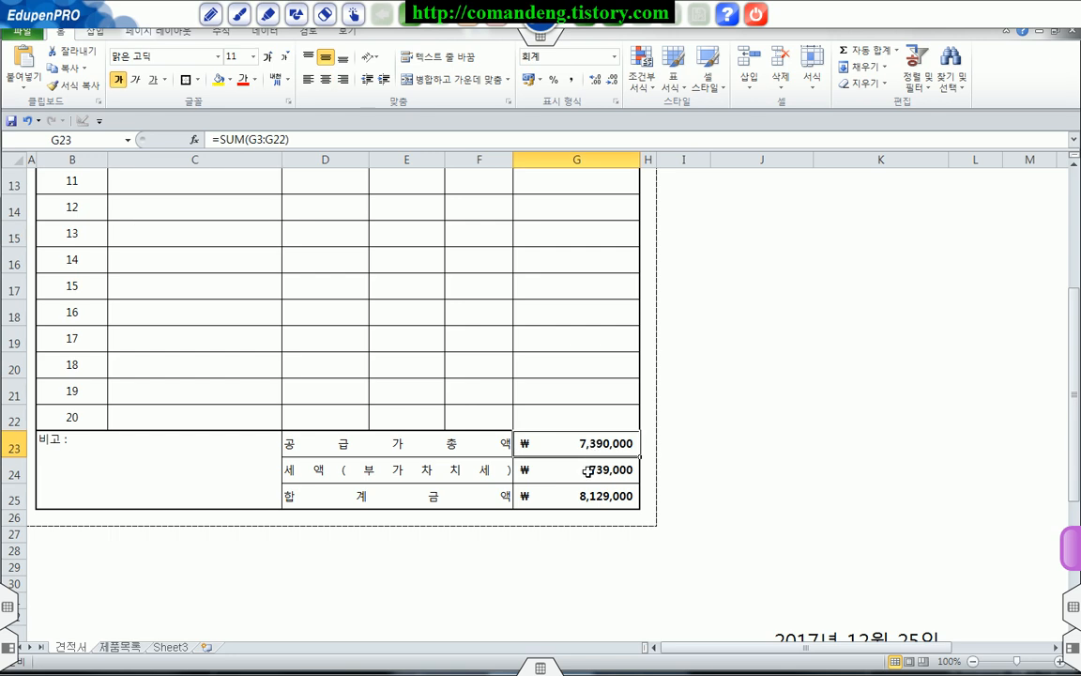
click(589, 470)
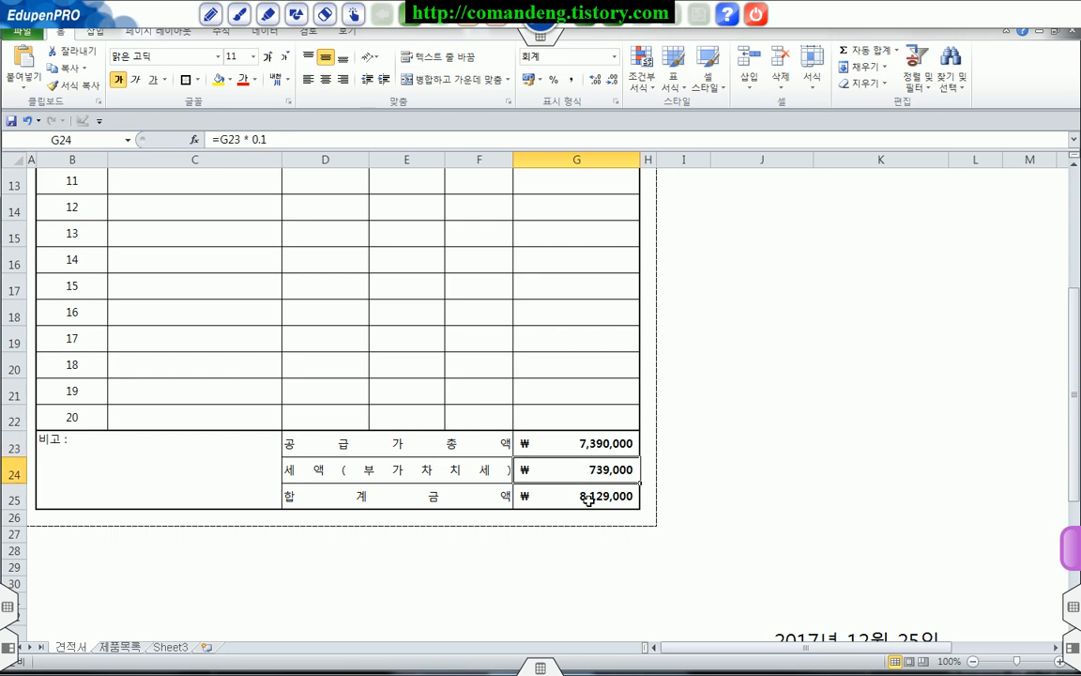
click(589, 499)
drag(562, 442, 608, 468)
click(598, 494)
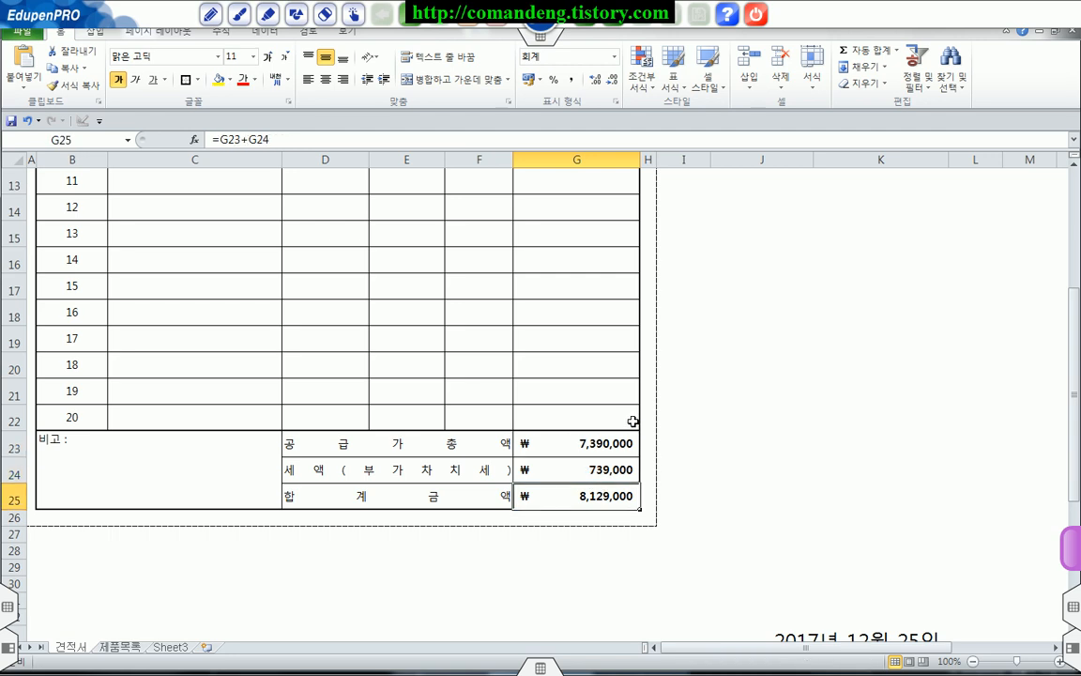
Step: Fill item row 6 of the quotation with product 제품004 and a quantity of 10
scroll(634, 421, up, 4)
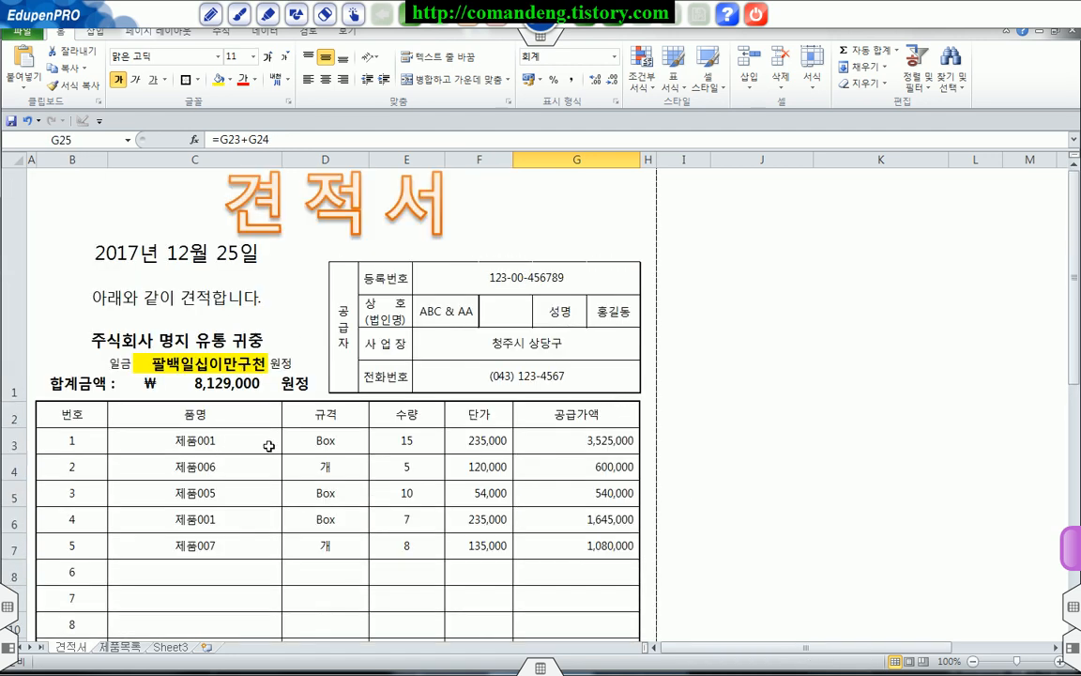
scroll(255, 511, down, 1)
click(225, 289)
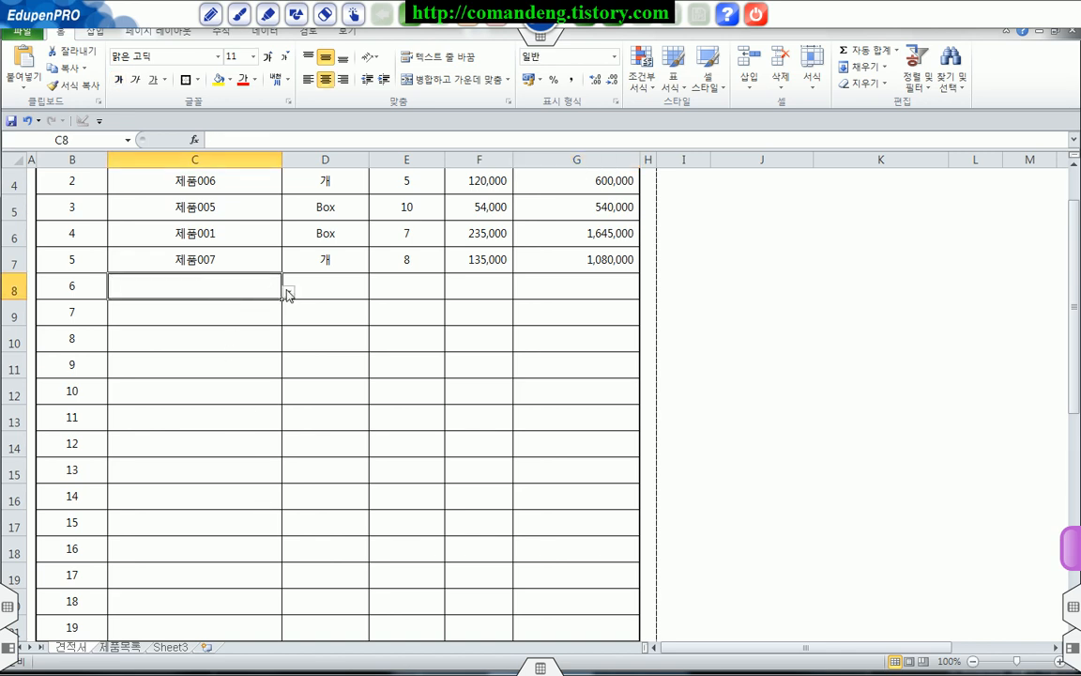
click(287, 292)
click(217, 333)
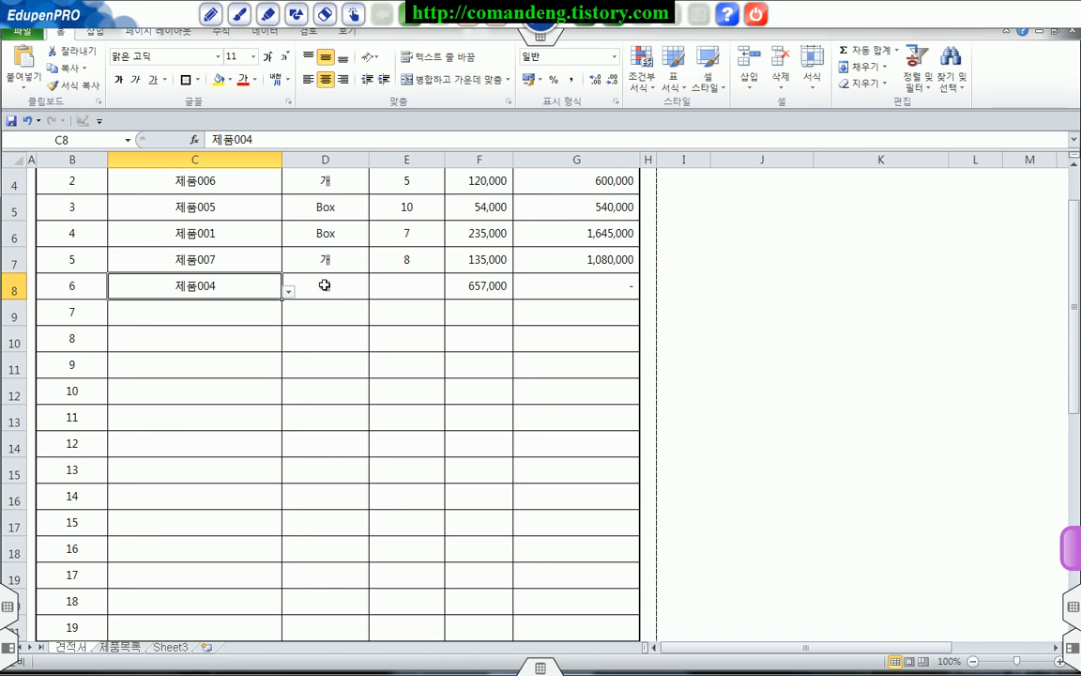
click(324, 285)
click(479, 285)
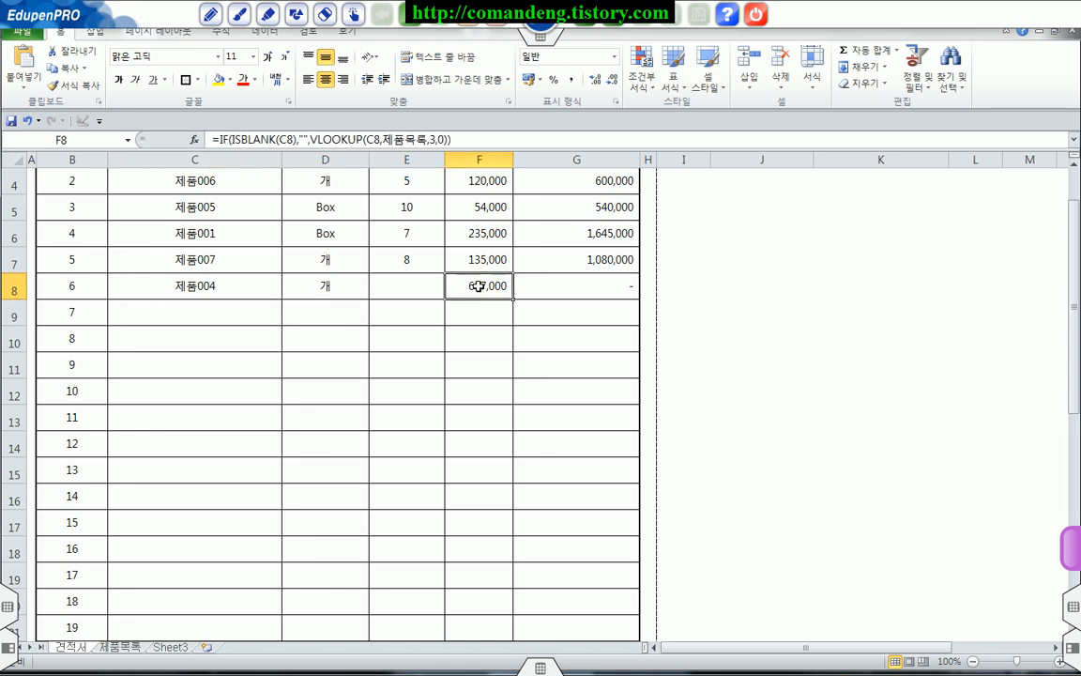
click(398, 286)
text(1)
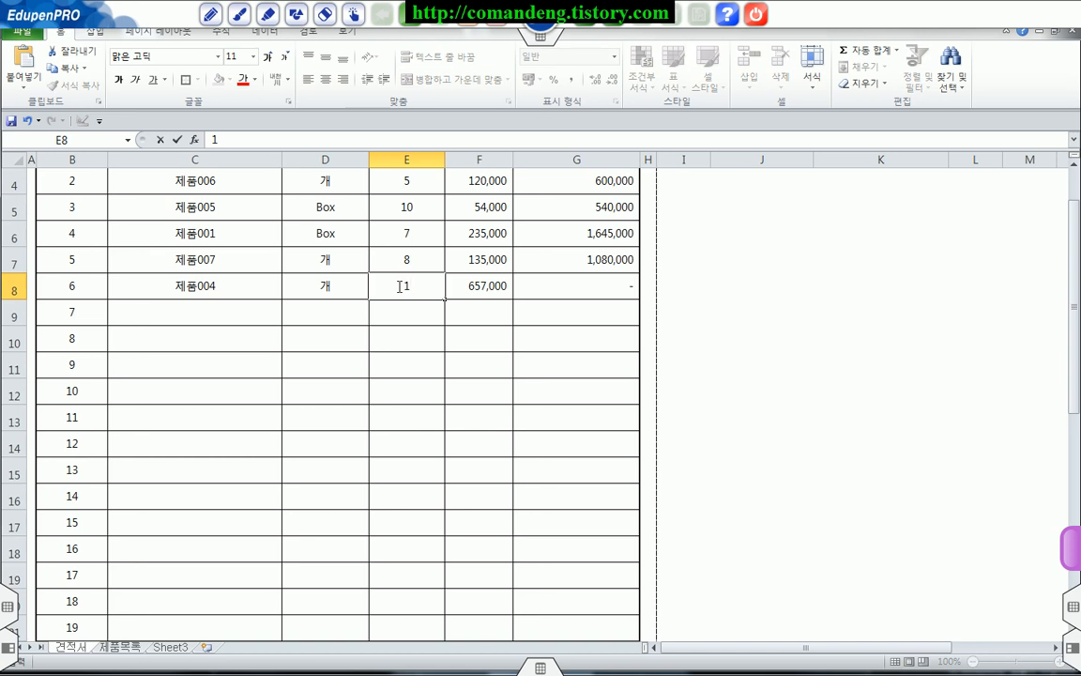
text(0)
key(Return)
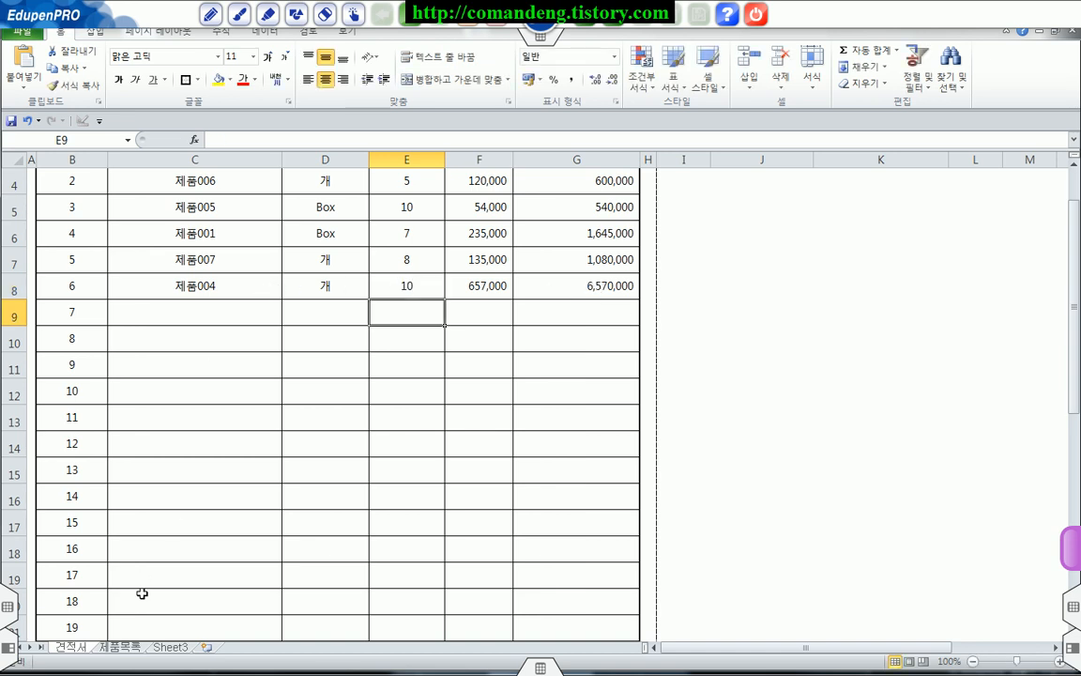
Step: Examine the product list on the 제품목록 sheet, including its name, specification and unit price columns
click(120, 646)
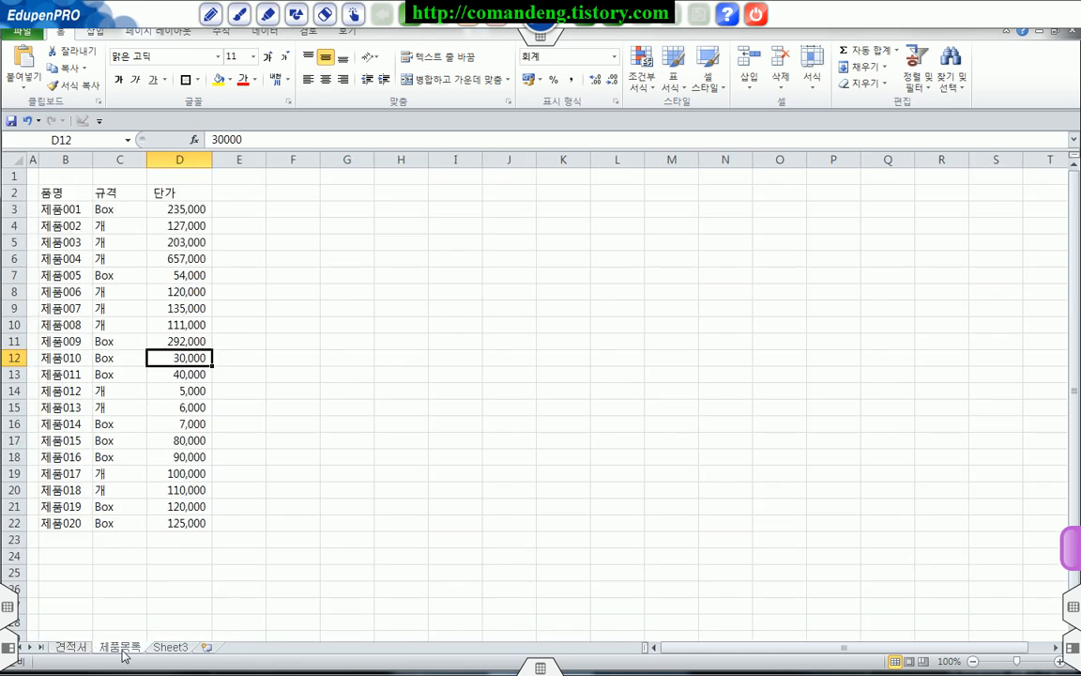
drag(44, 188, 172, 522)
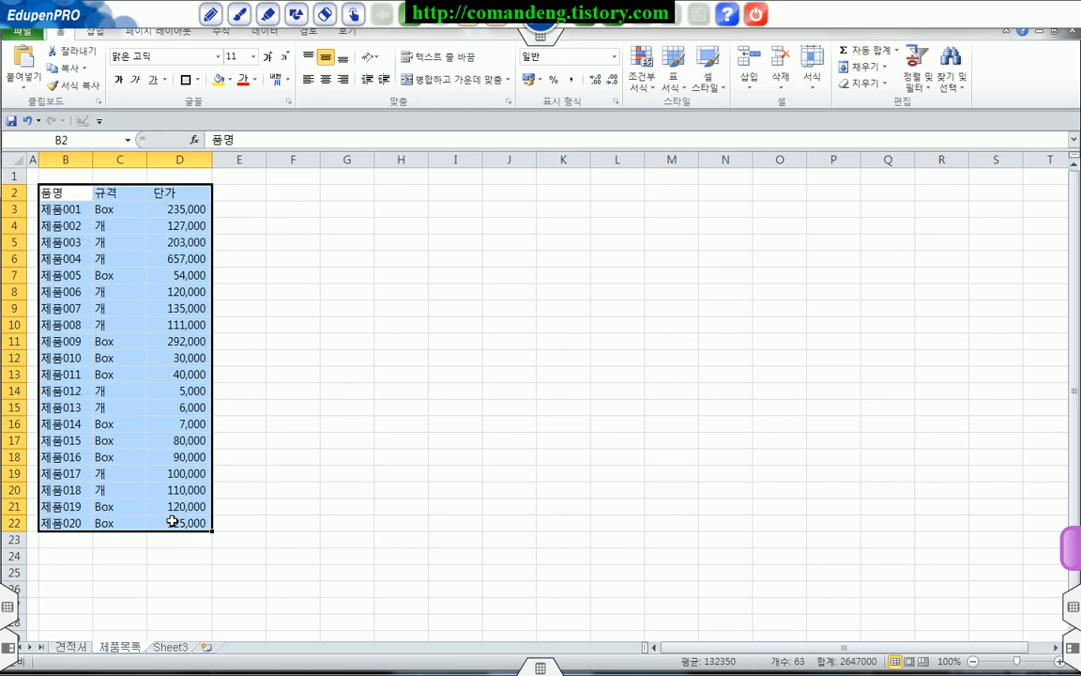
click(59, 212)
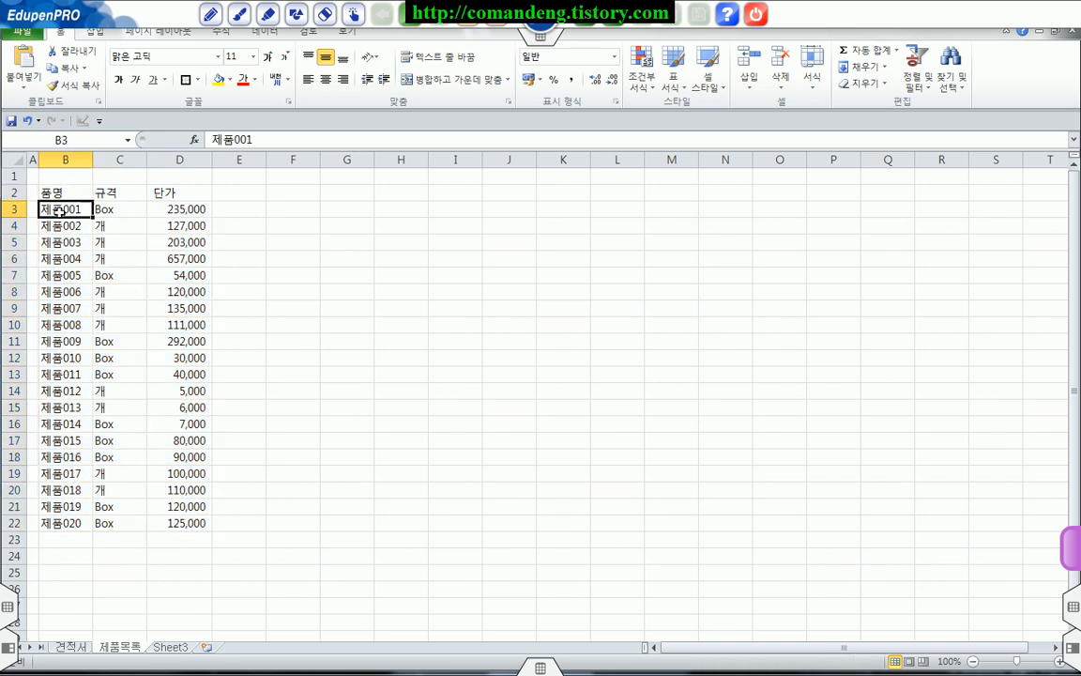
click(119, 208)
click(166, 209)
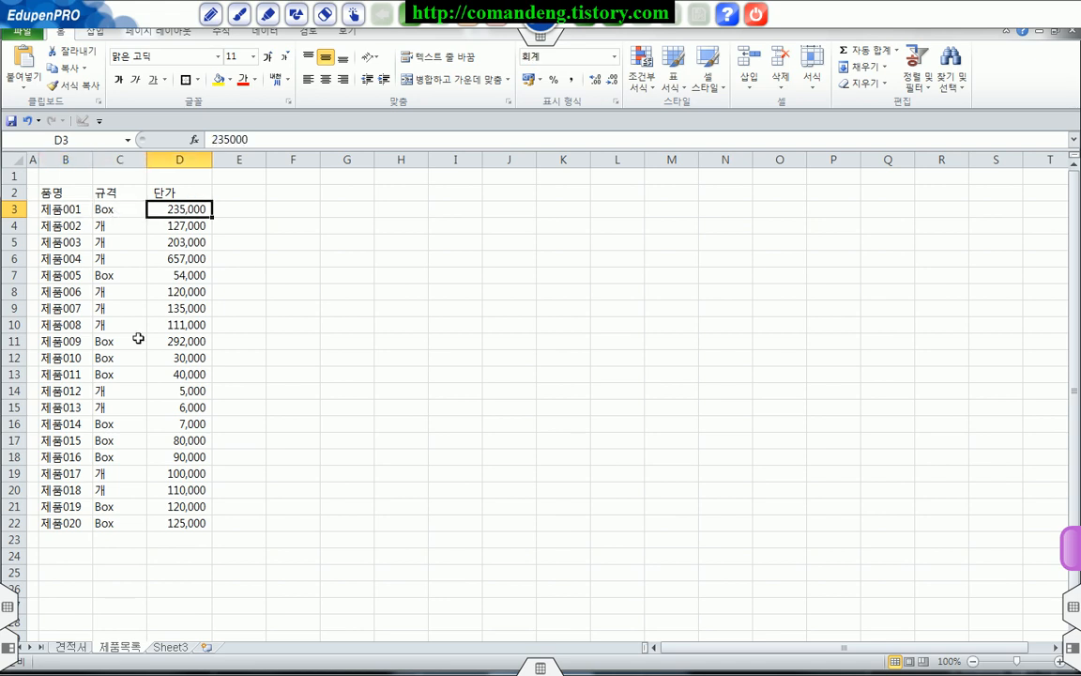
Step: Return to the 견적서 sheet and review the header amounts and item rows of the quotation
click(70, 647)
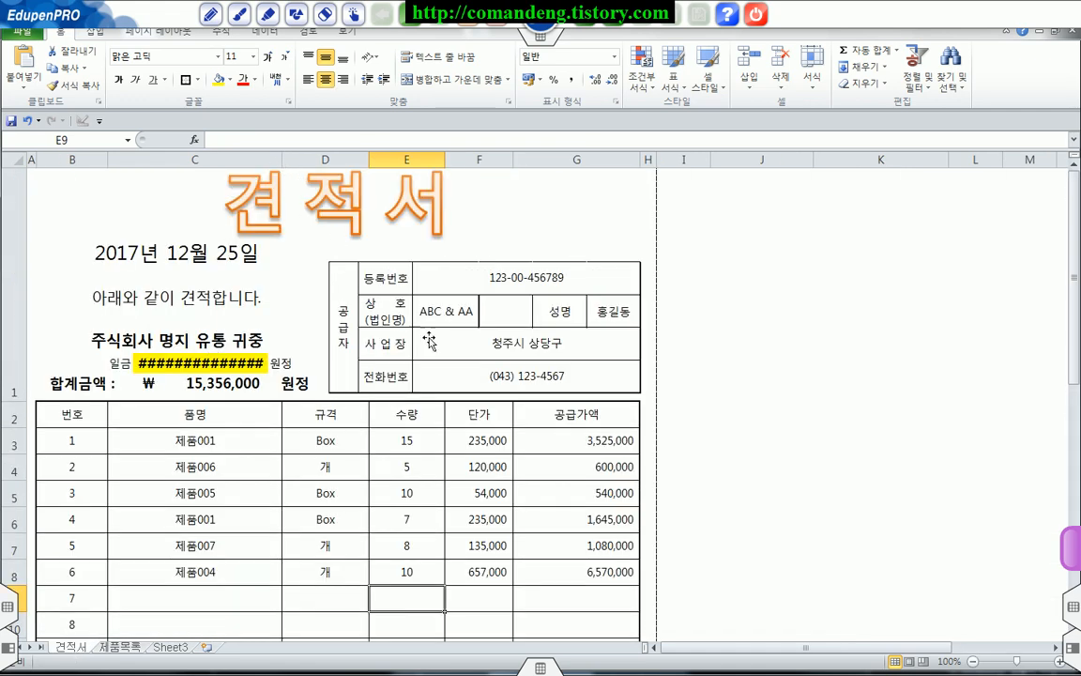
scroll(696, 482, down, 1)
scroll(695, 482, up, 1)
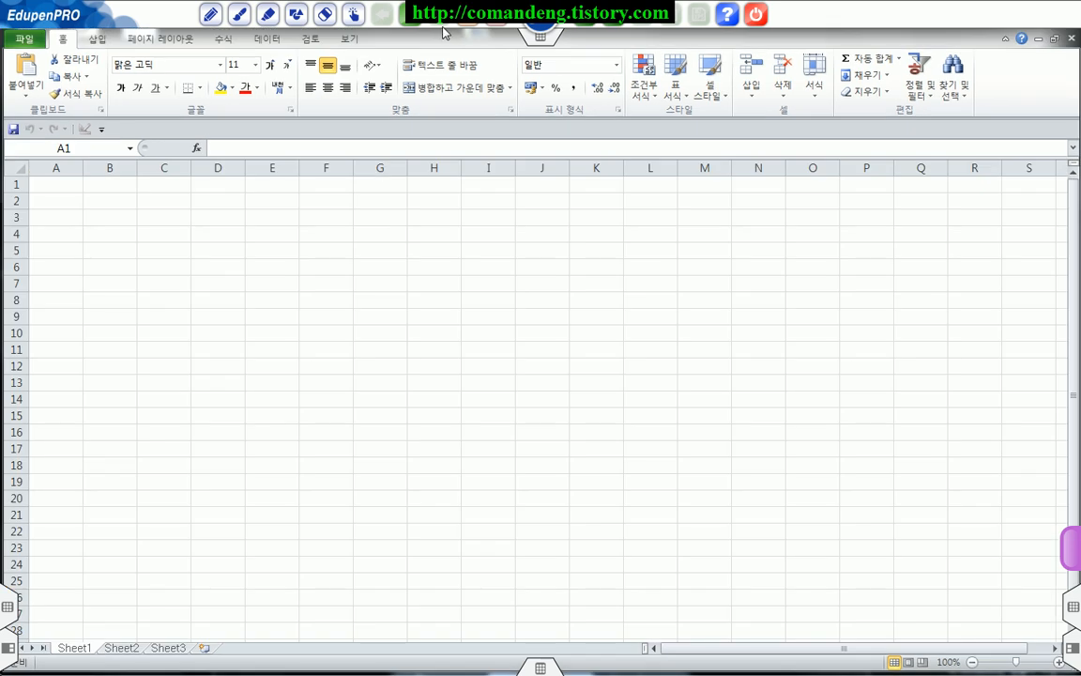
Step: Rename Sheet1 of the blank workbook as 견적서
double_click(78, 649)
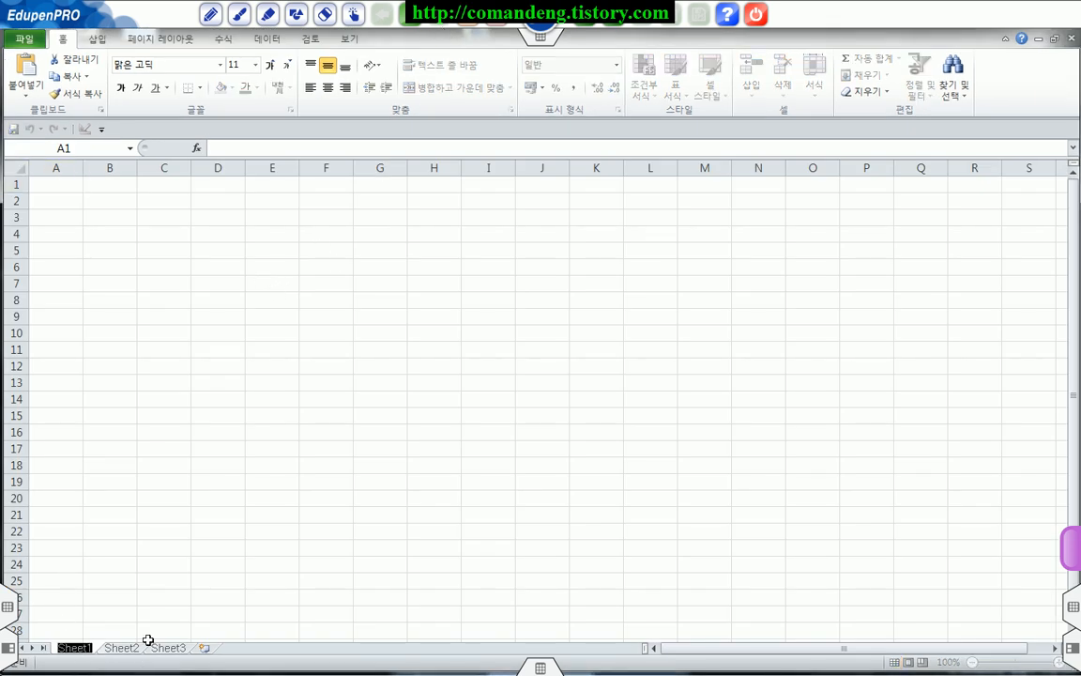
text(견적서)
key(Return)
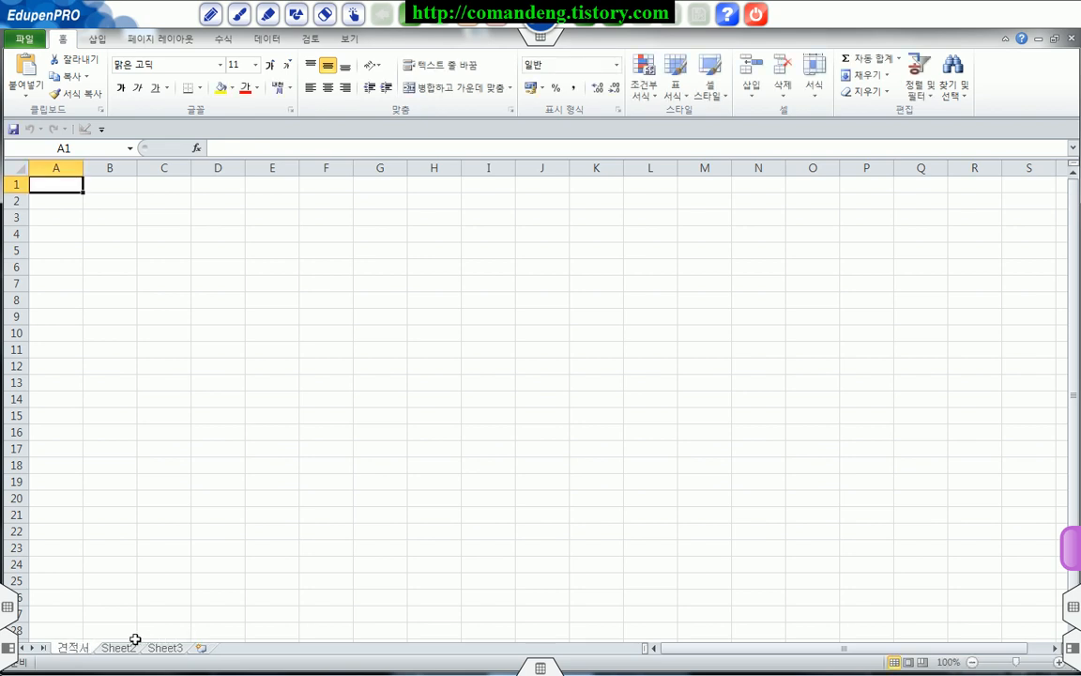
Step: Rename Sheet2 of the workbook as 제품목록
double_click(117, 647)
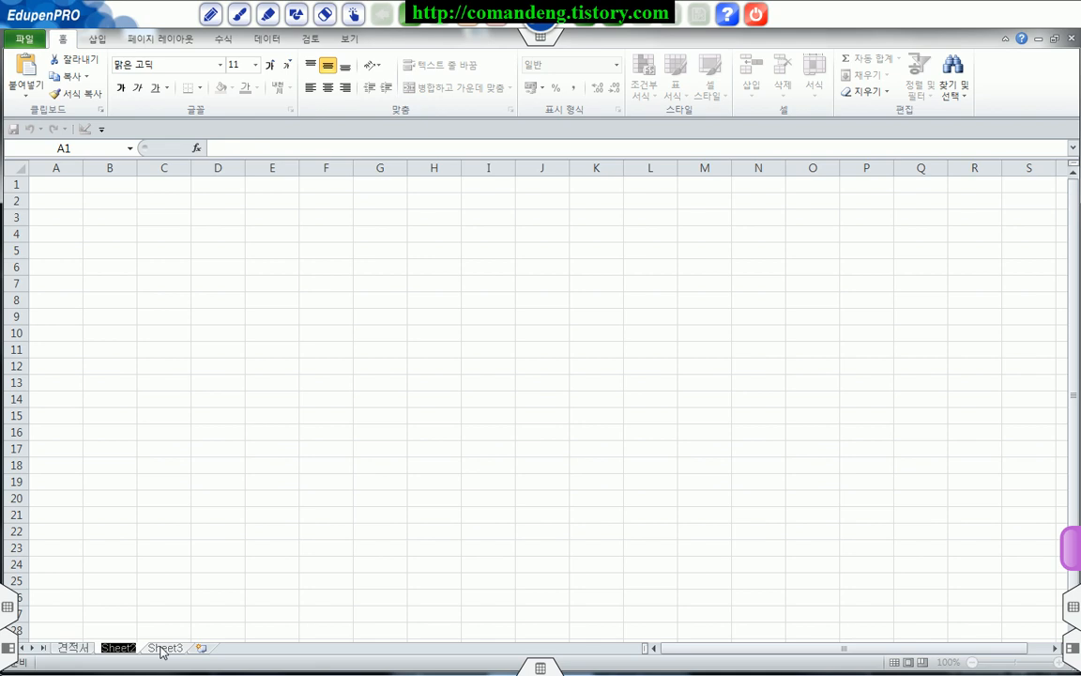
text(품ㅁ)
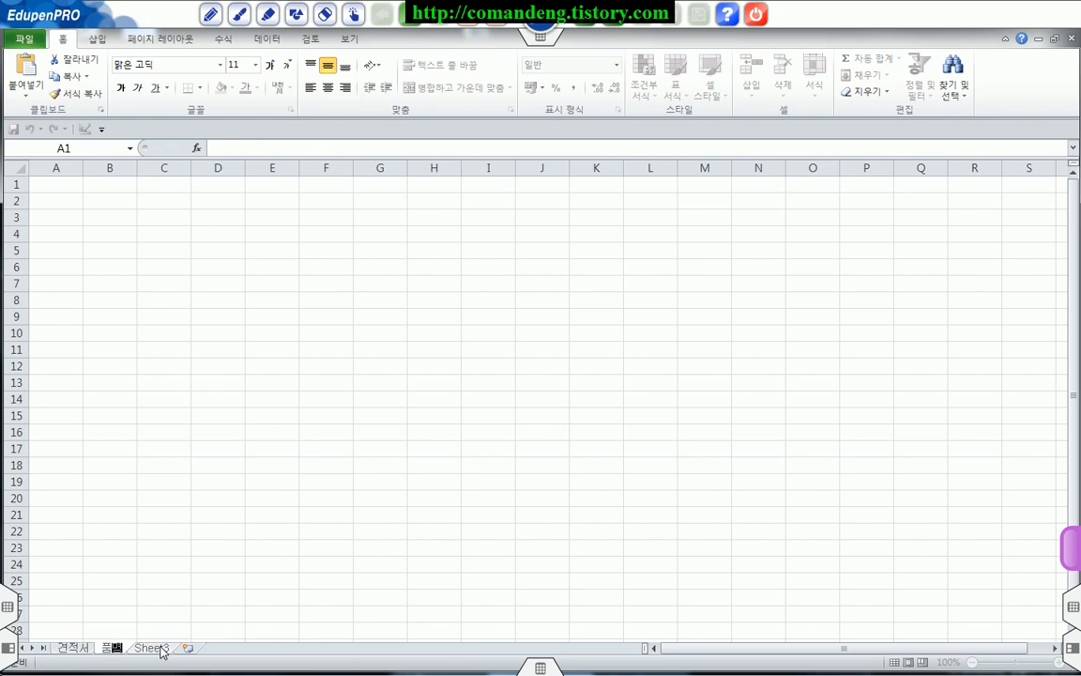
key(BackSpace)
key(BackSpace)
key(BackSpace)
text(제품ㅁ)
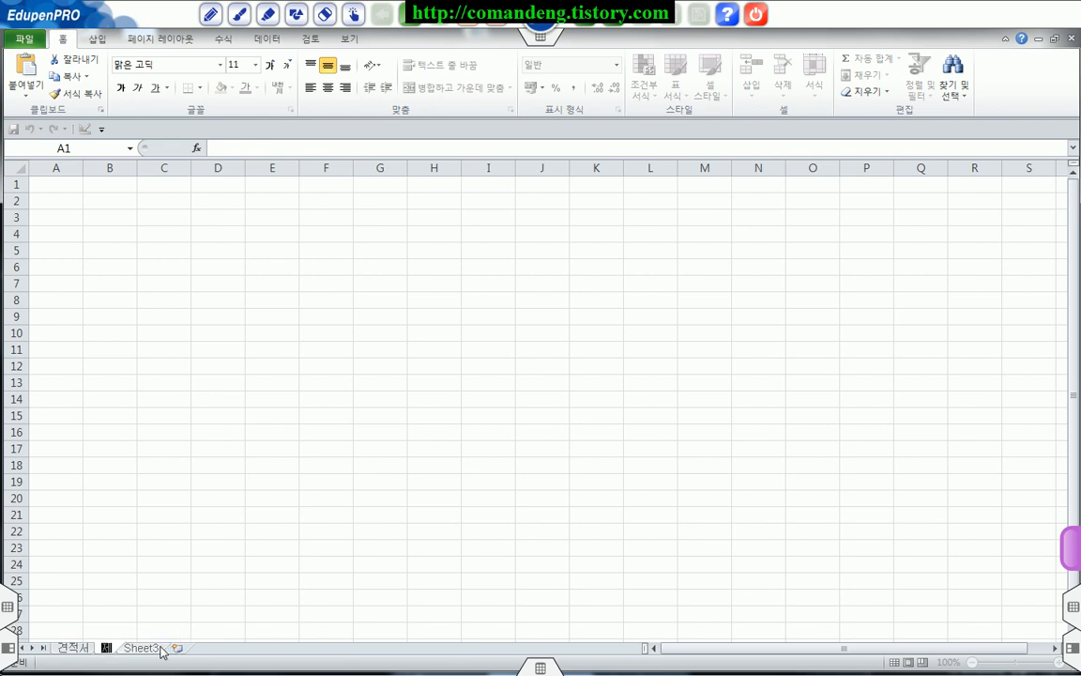
text(ㅗㄱㄹ)
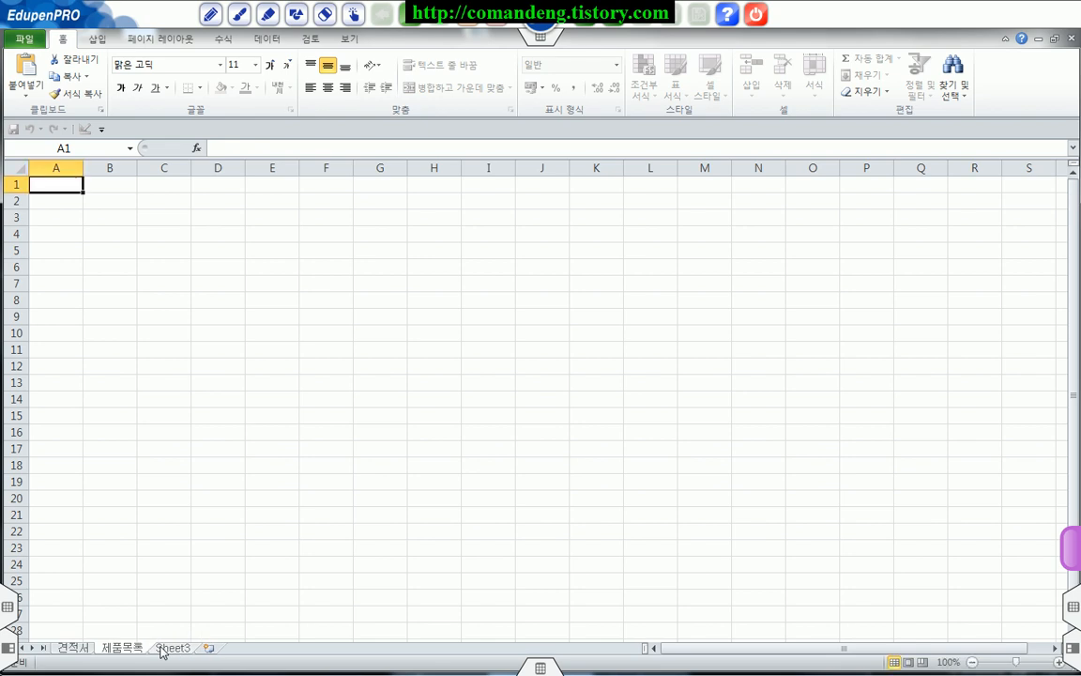
key(Return)
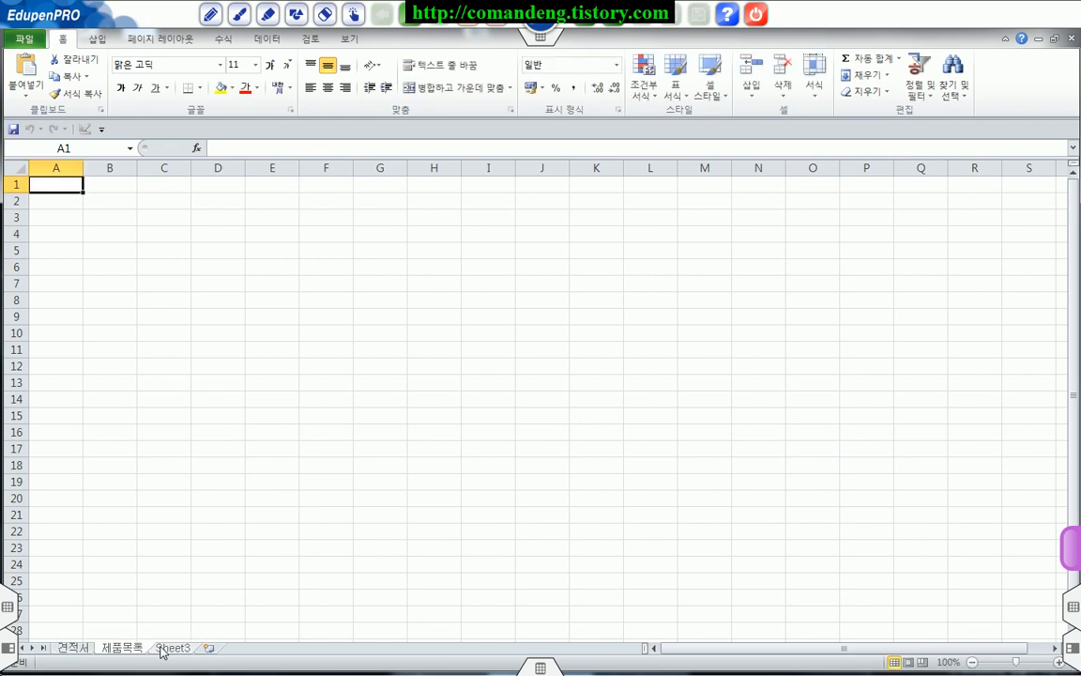
Step: Set the width of column A on the 견적서 sheet to 1
click(74, 649)
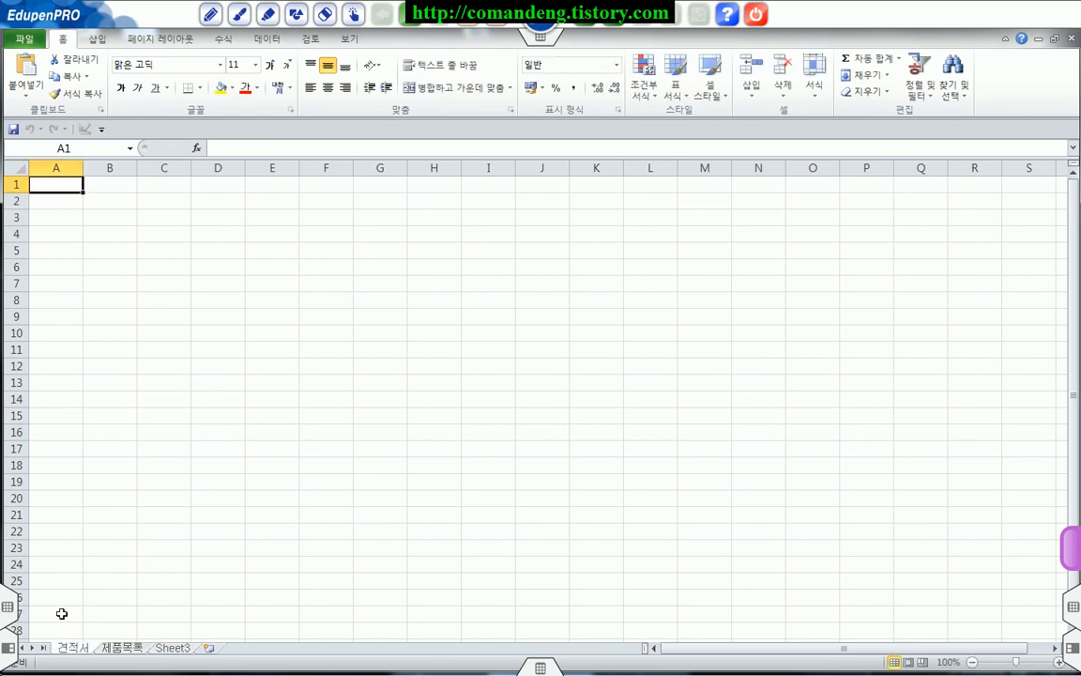
click(58, 168)
drag(82, 167, 67, 168)
right_click(49, 169)
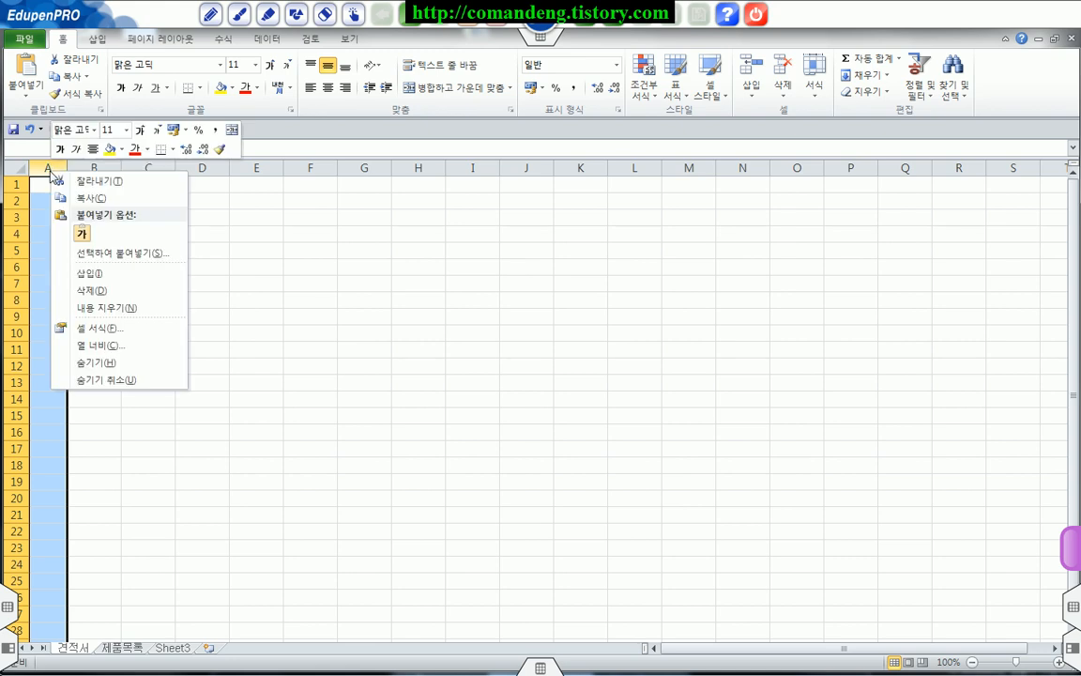
click(94, 346)
text(1)
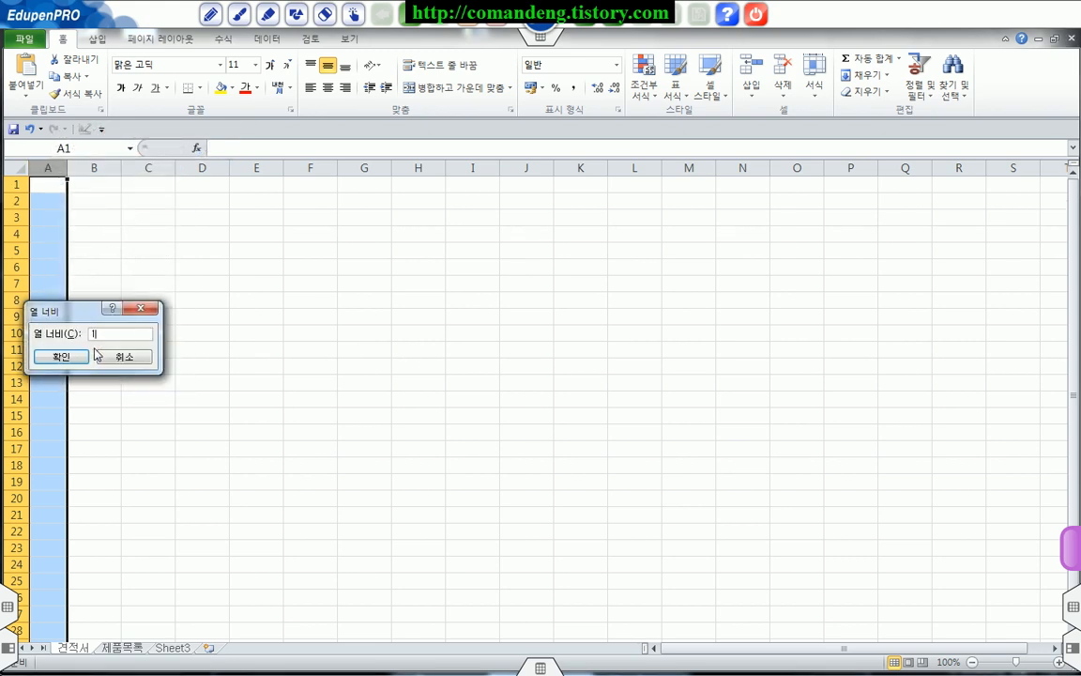
click(62, 358)
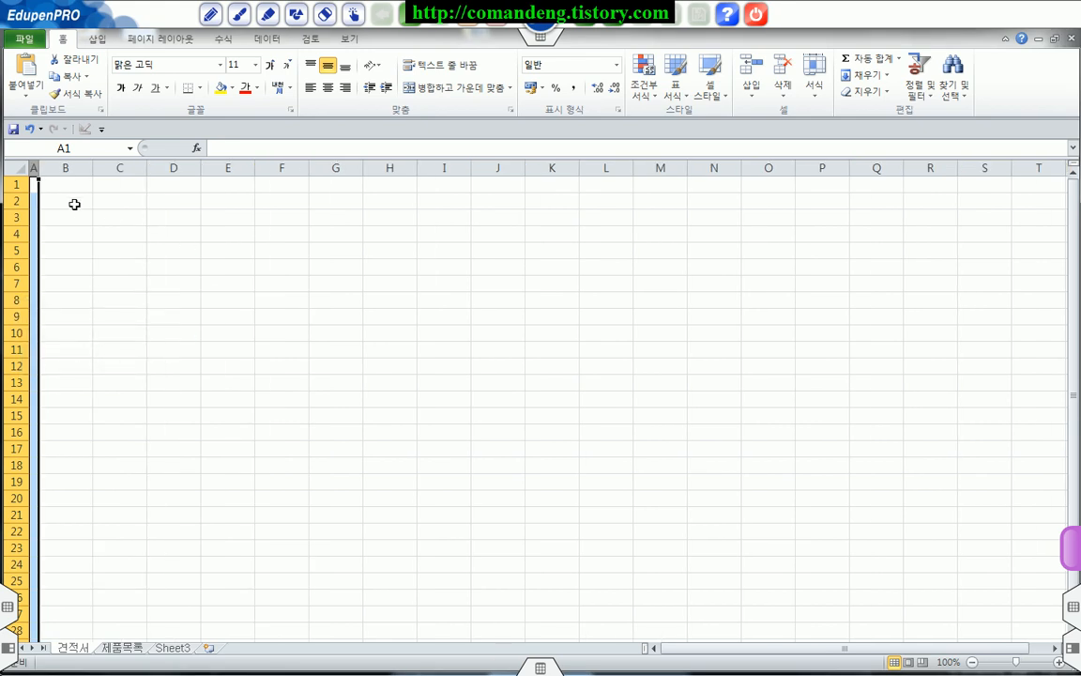
Step: Enter the header 번호 in cell B2 and the first item number 1 in B3
click(74, 203)
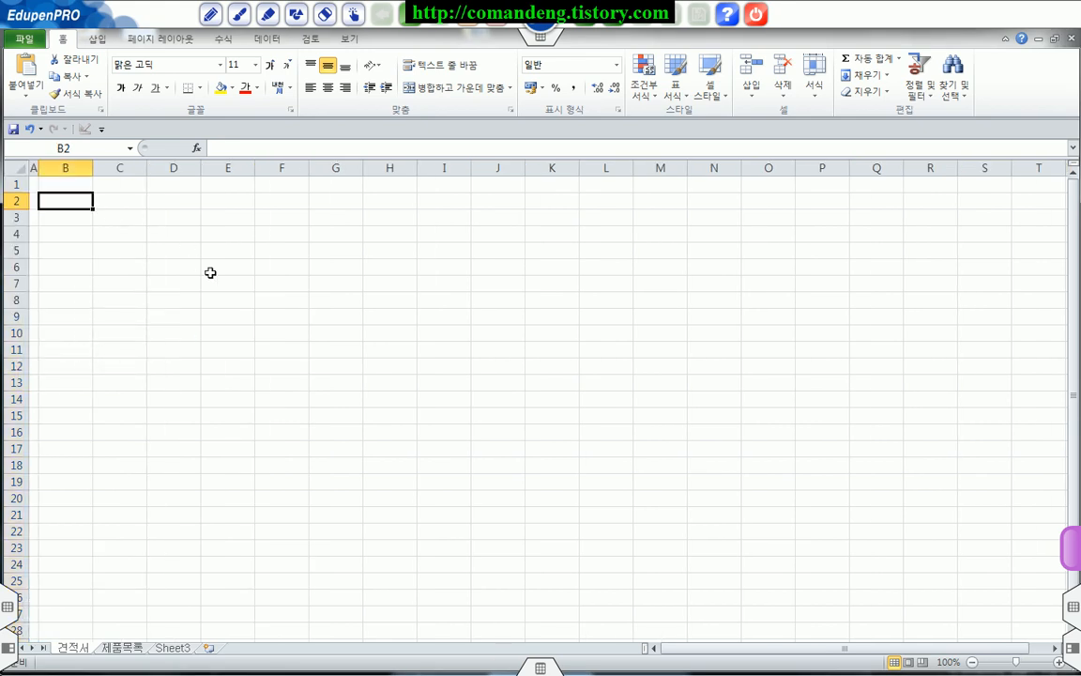
text(qqjsgh)
key(Return)
text(1)
key(Return)
click(72, 219)
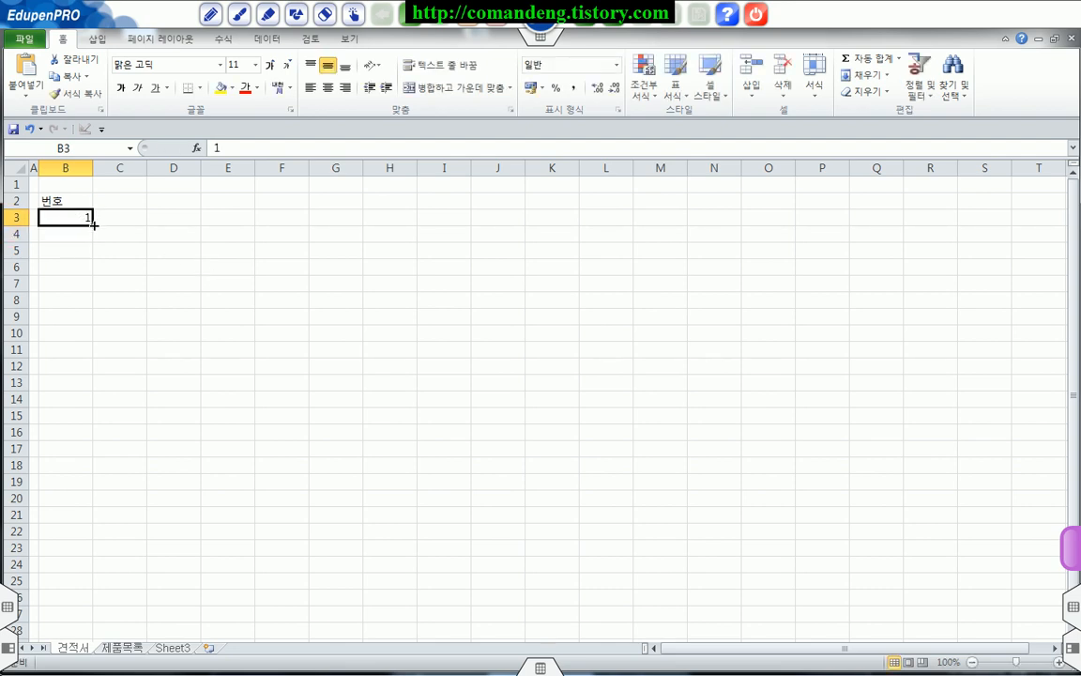
drag(94, 224, 93, 225)
key(alt+Tab)
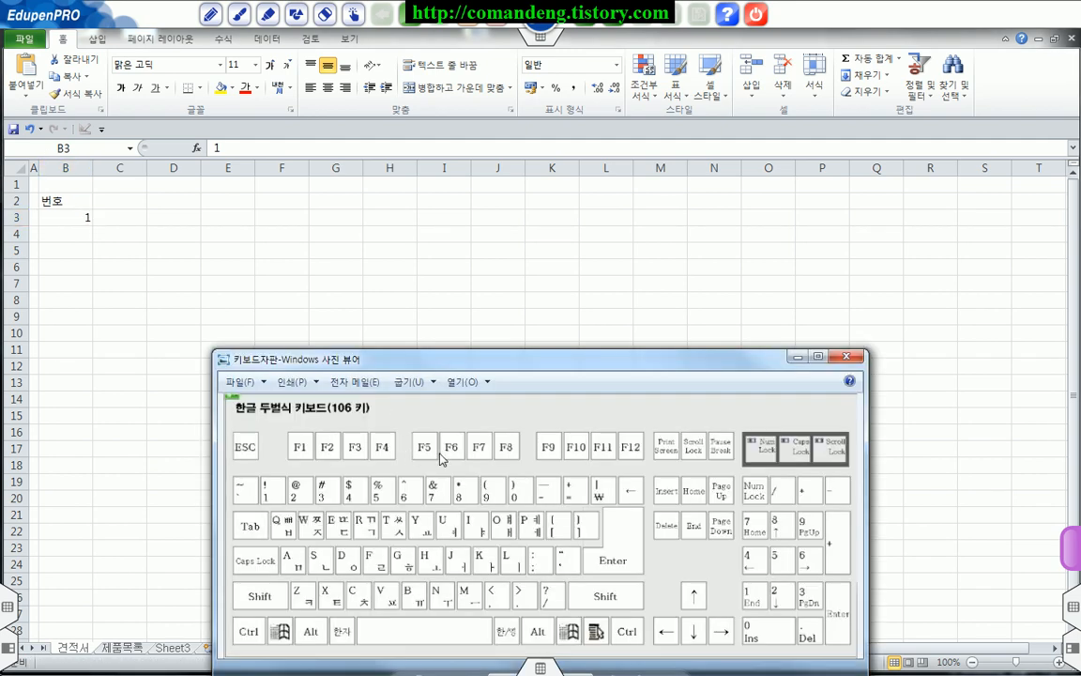
drag(233, 619, 261, 640)
key(g)
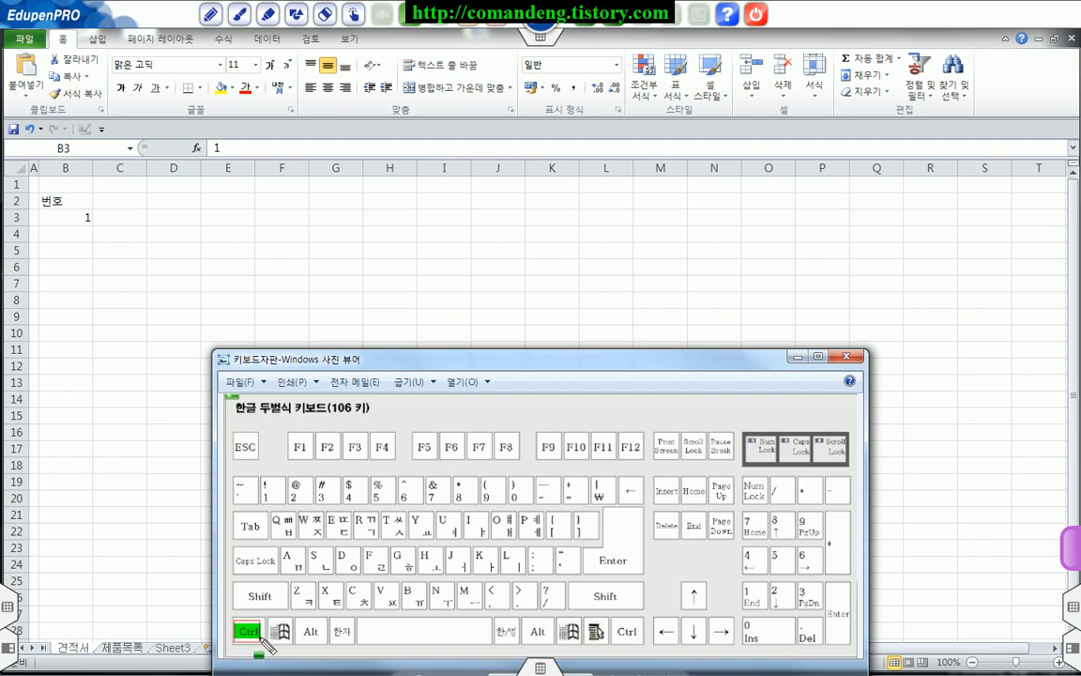
key(e)
drag(86, 219, 93, 559)
key(a)
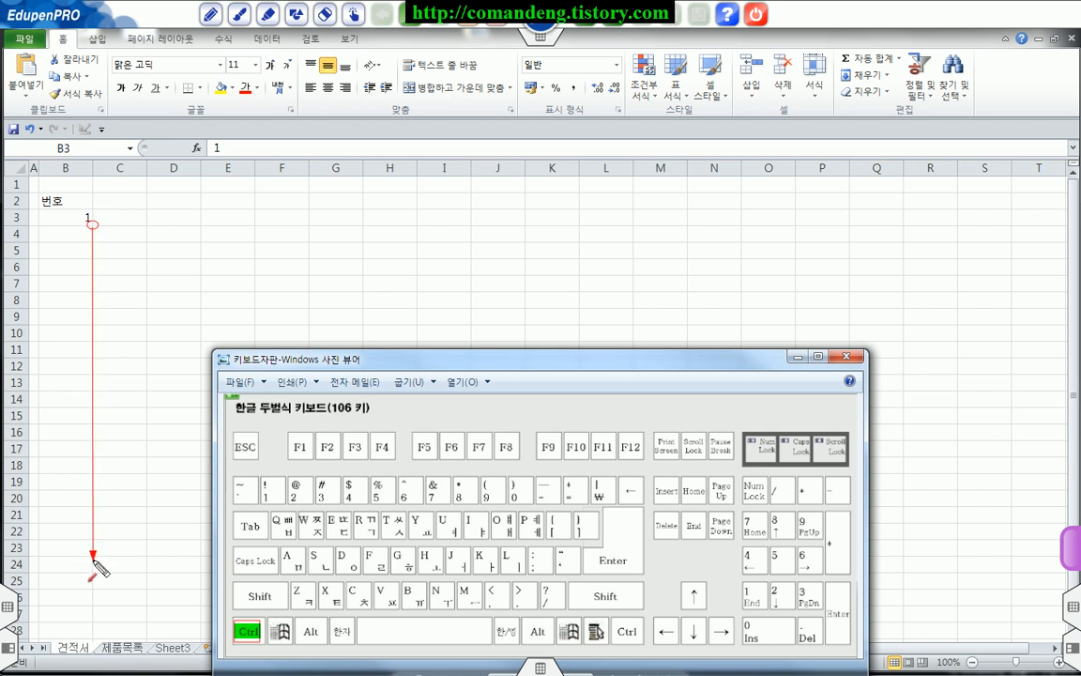
key(Escape)
click(162, 283)
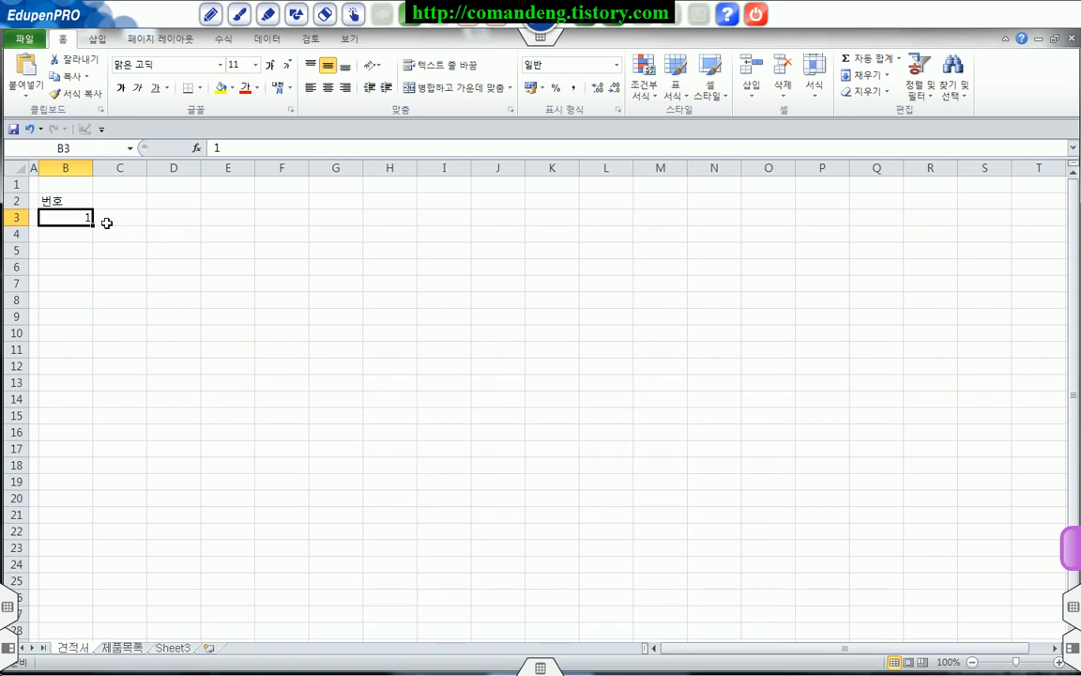
Step: Fill the series from B3 down to B22 with numbers 1 to 20, and center the numbers and their 번호 header
drag(94, 220, 91, 541)
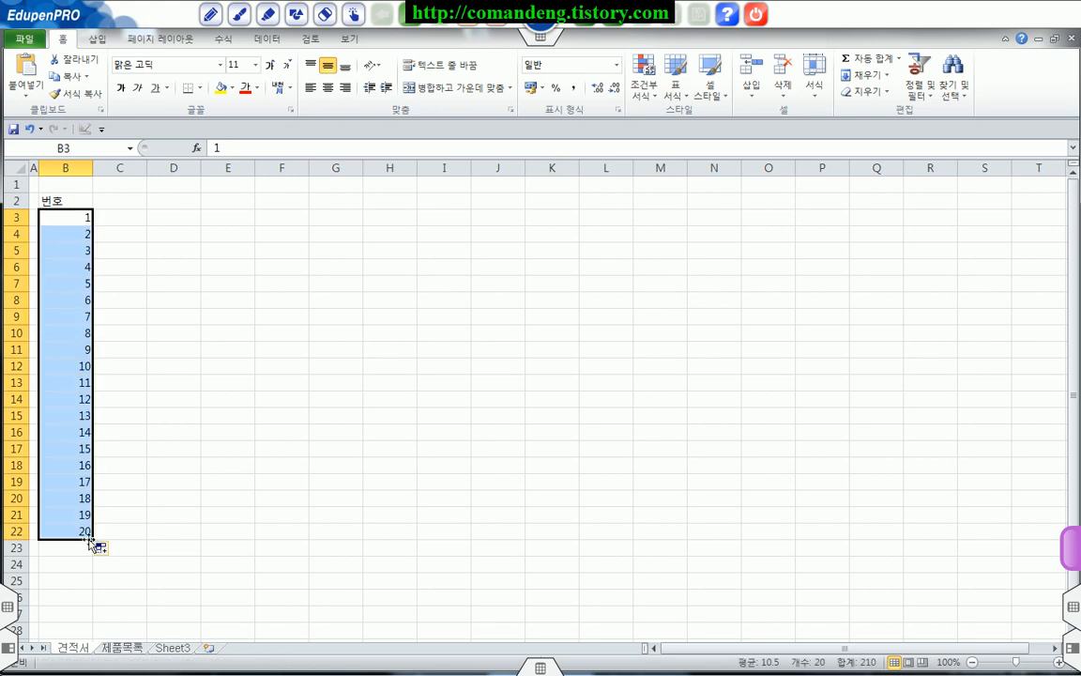
click(327, 87)
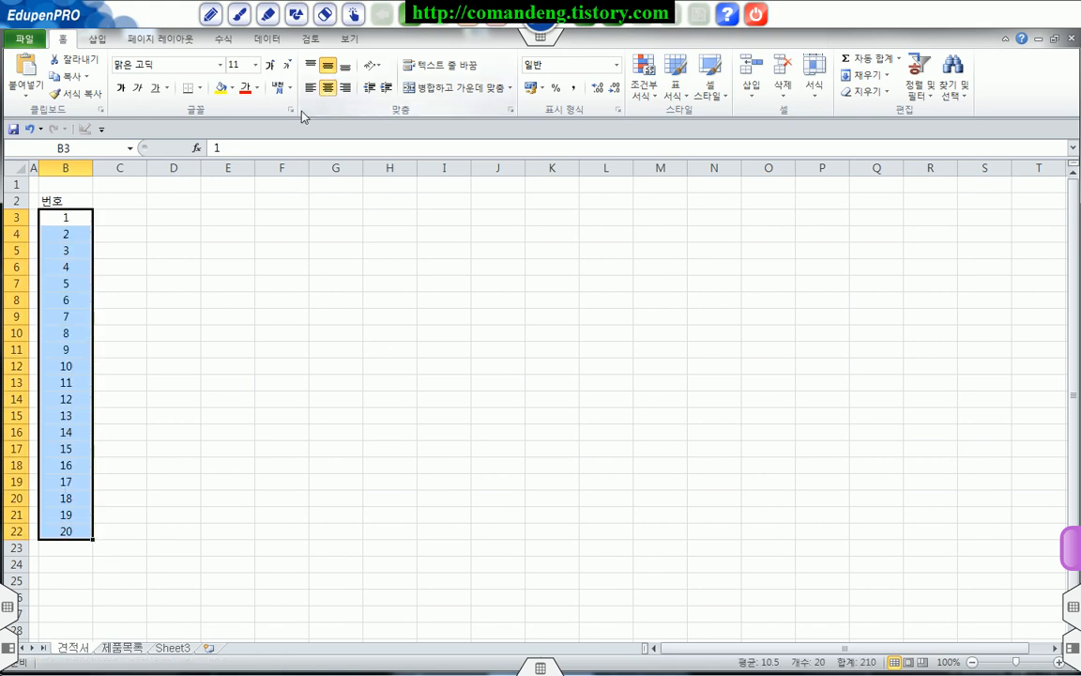
click(67, 200)
click(327, 88)
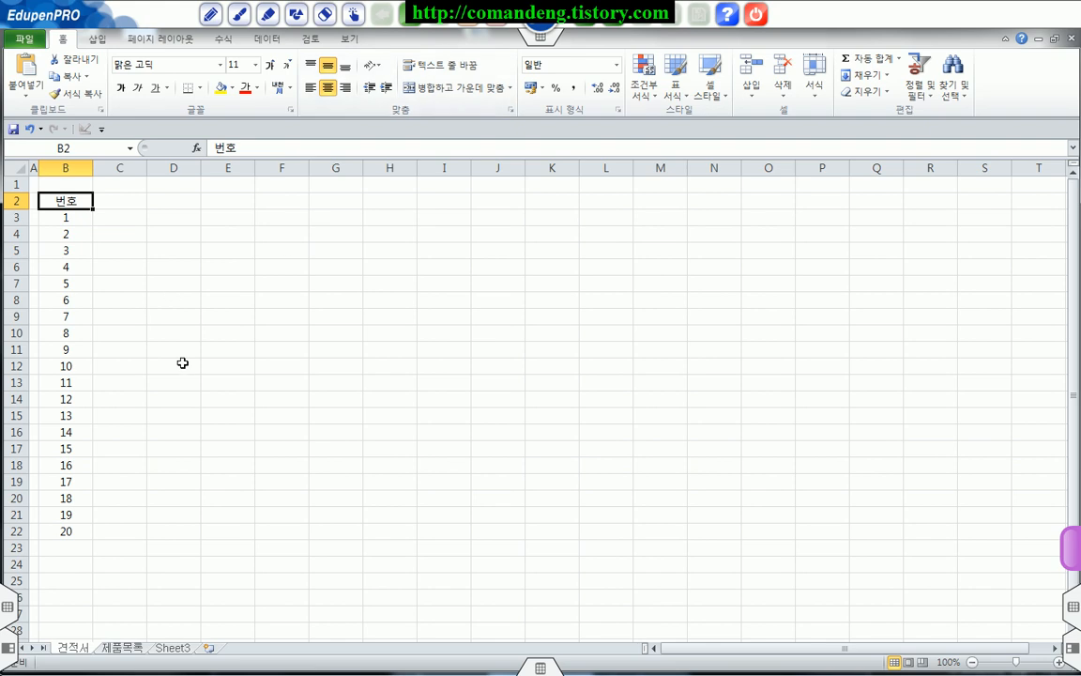
Step: Enter the column headers 품 명, 규격, 수량, 단가 and 공급가액 in cells C2 through G2
click(137, 204)
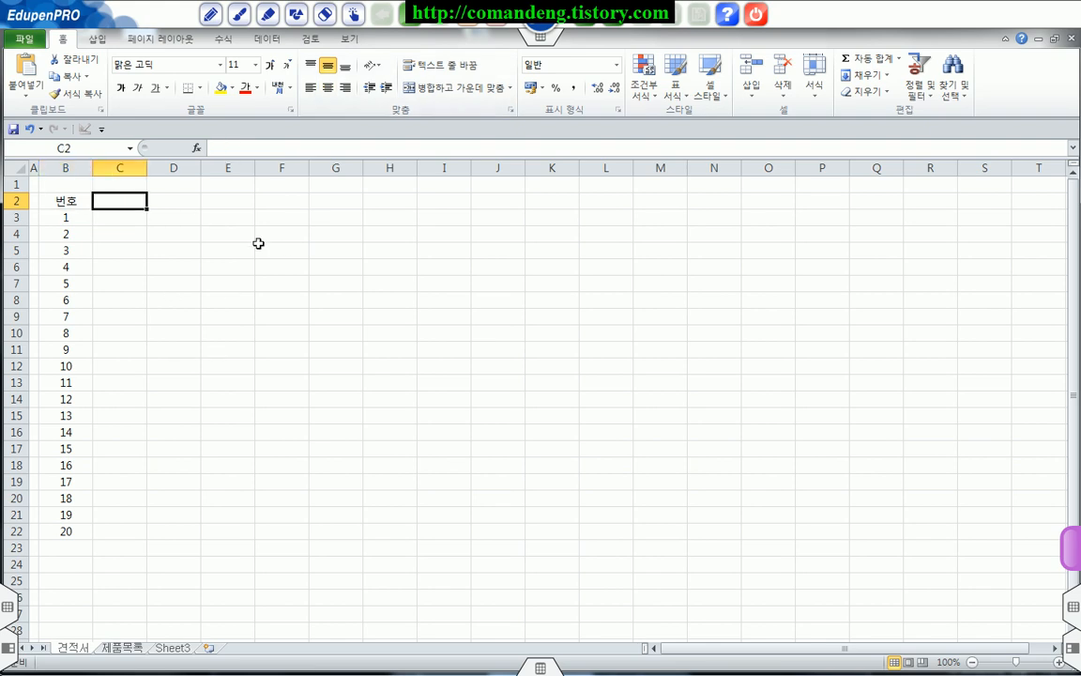
text(품 )
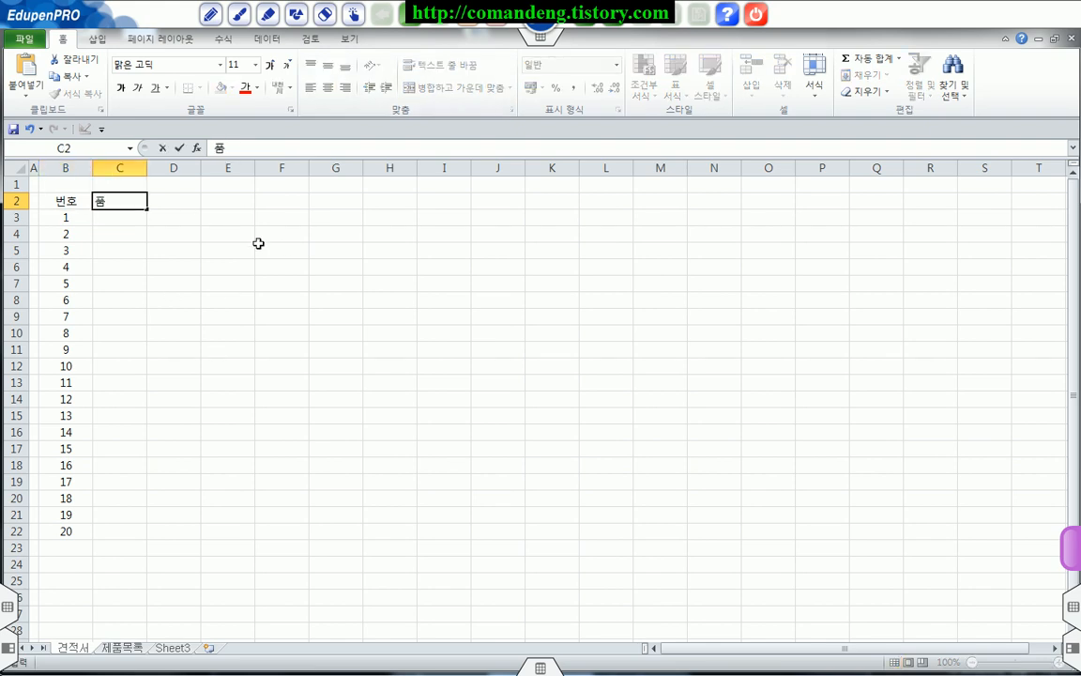
text(며)
key(Tab)
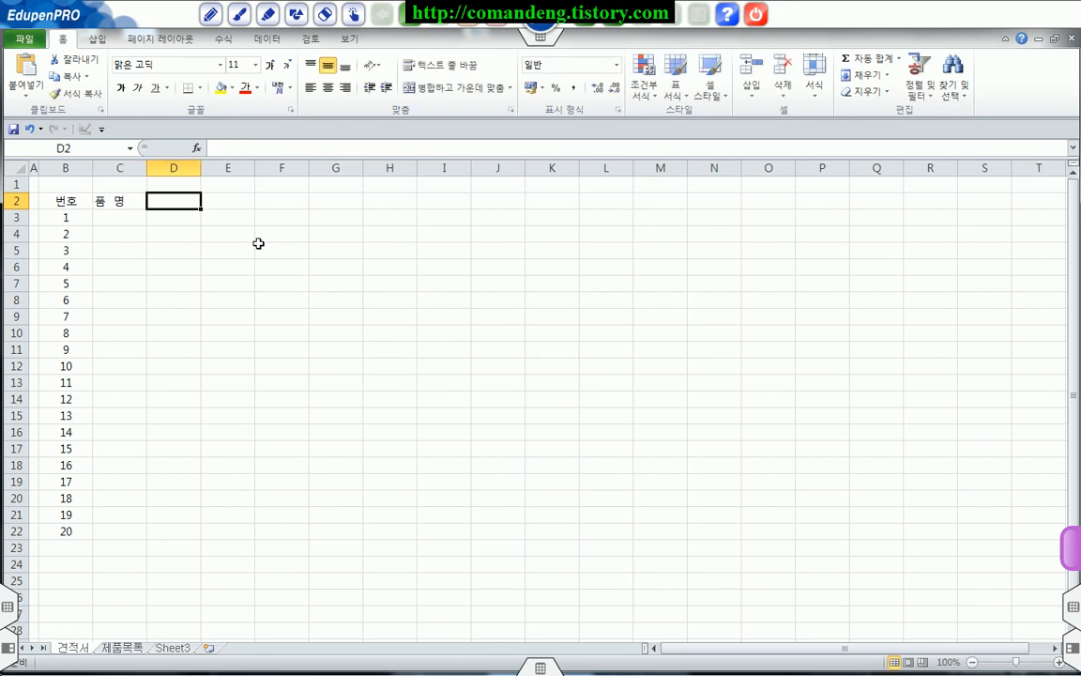
text(규격)
key(Tab)
text(수량)
key(Tab)
text(단가)
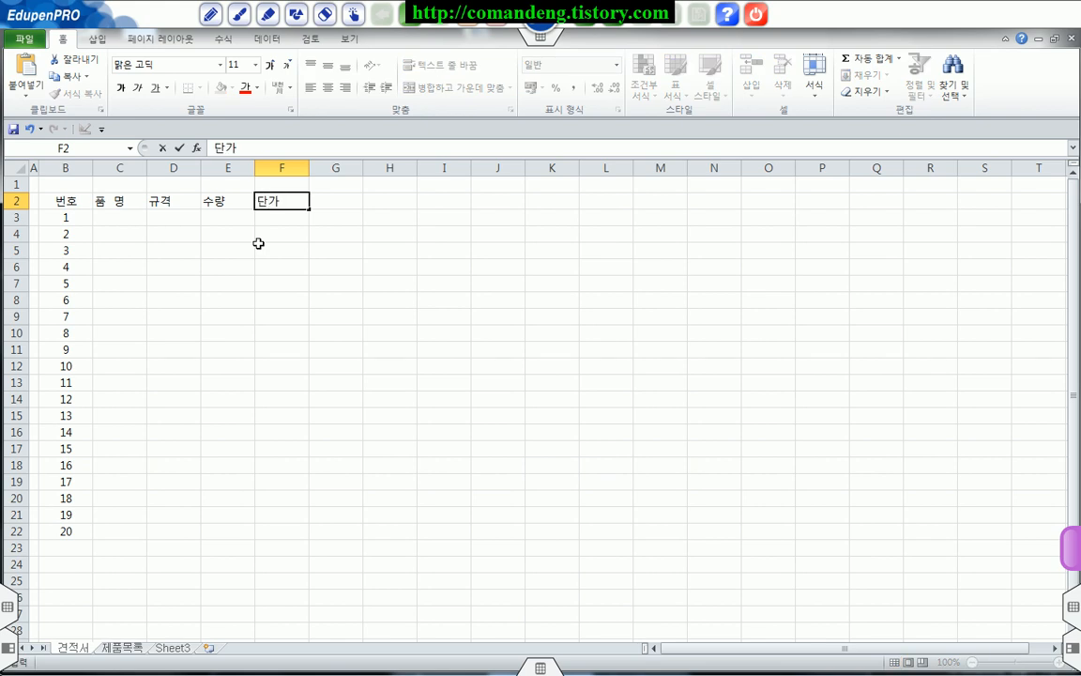
key(Tab)
text(ㄱㅗㅇ그)
text(가액)
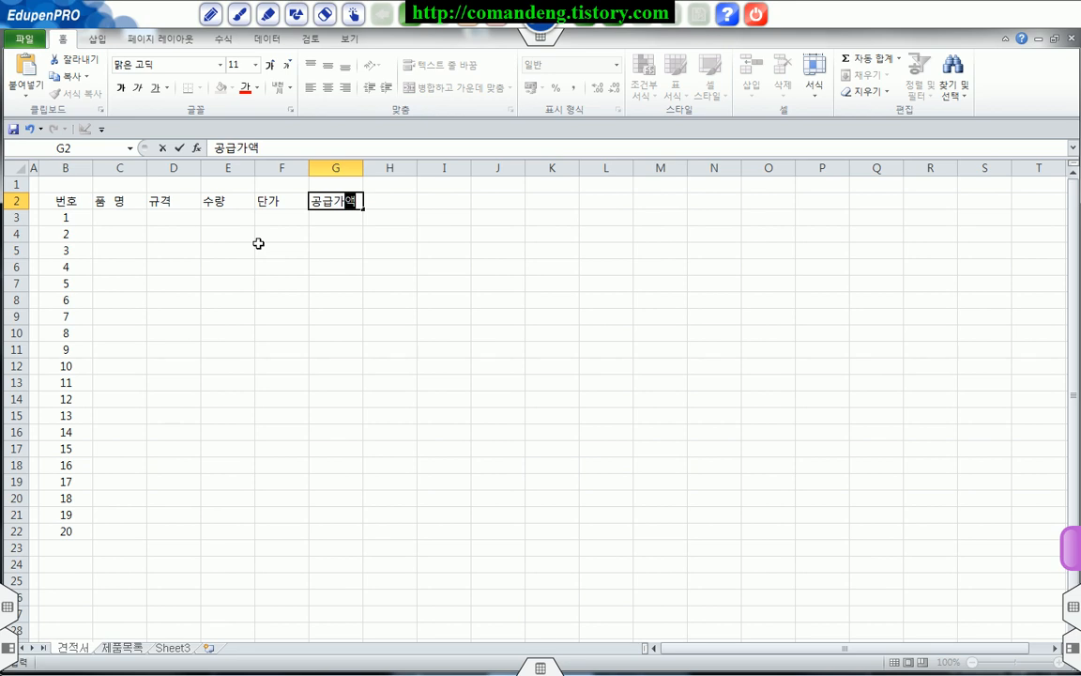
key(Return)
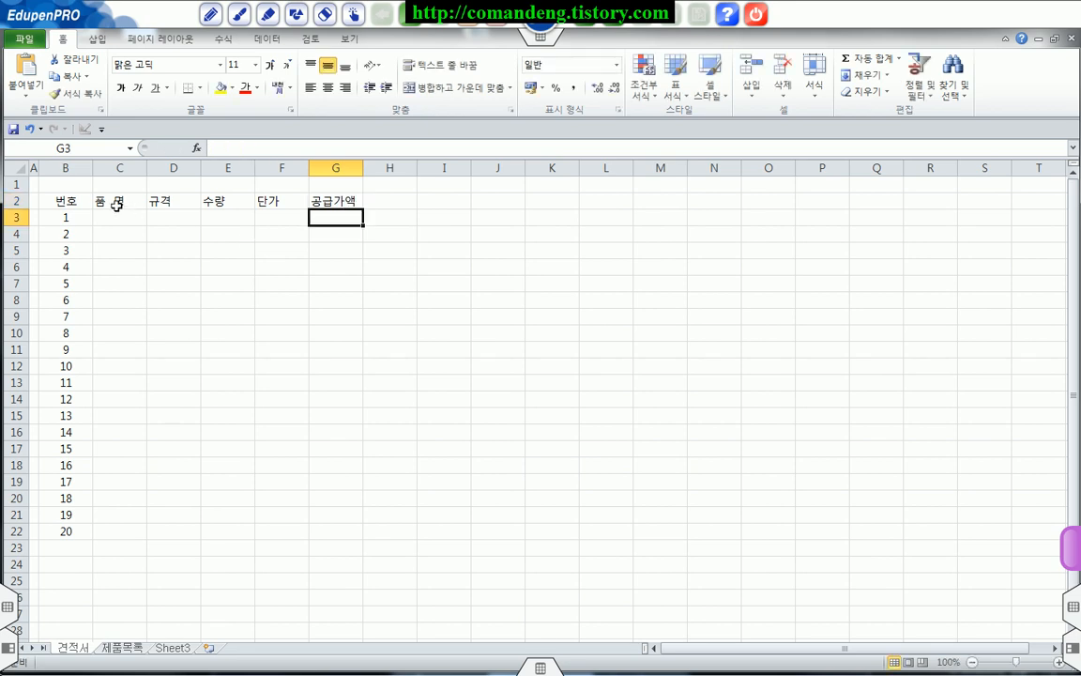
Step: Apply all borders to the item table B2:G22 and center its contents horizontally
drag(60, 194, 343, 534)
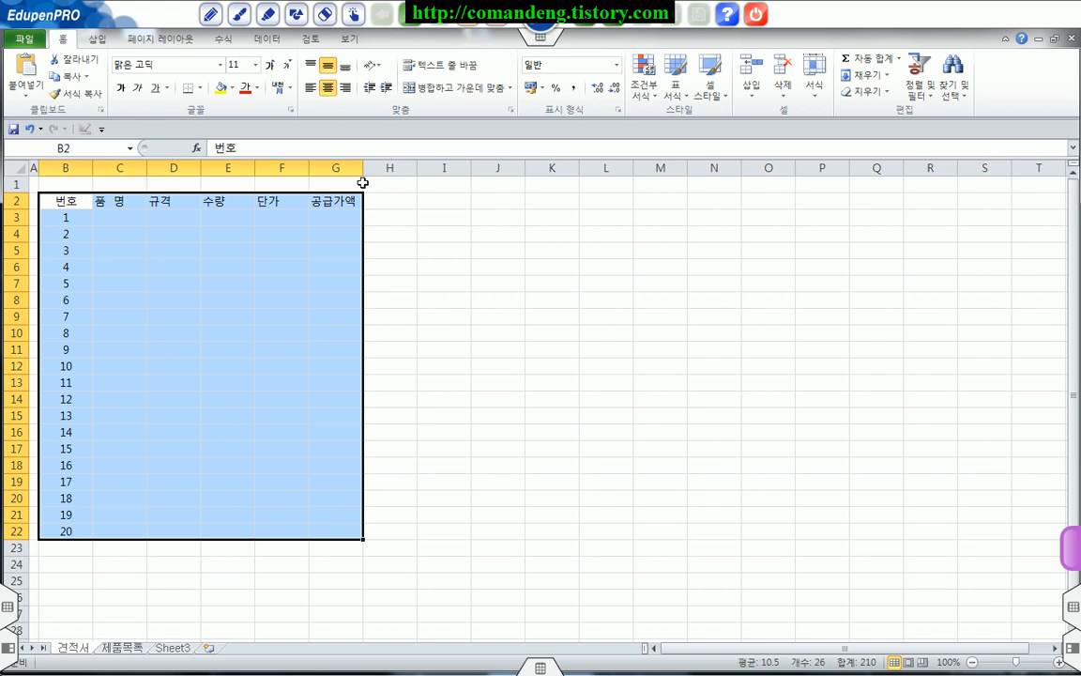
click(199, 89)
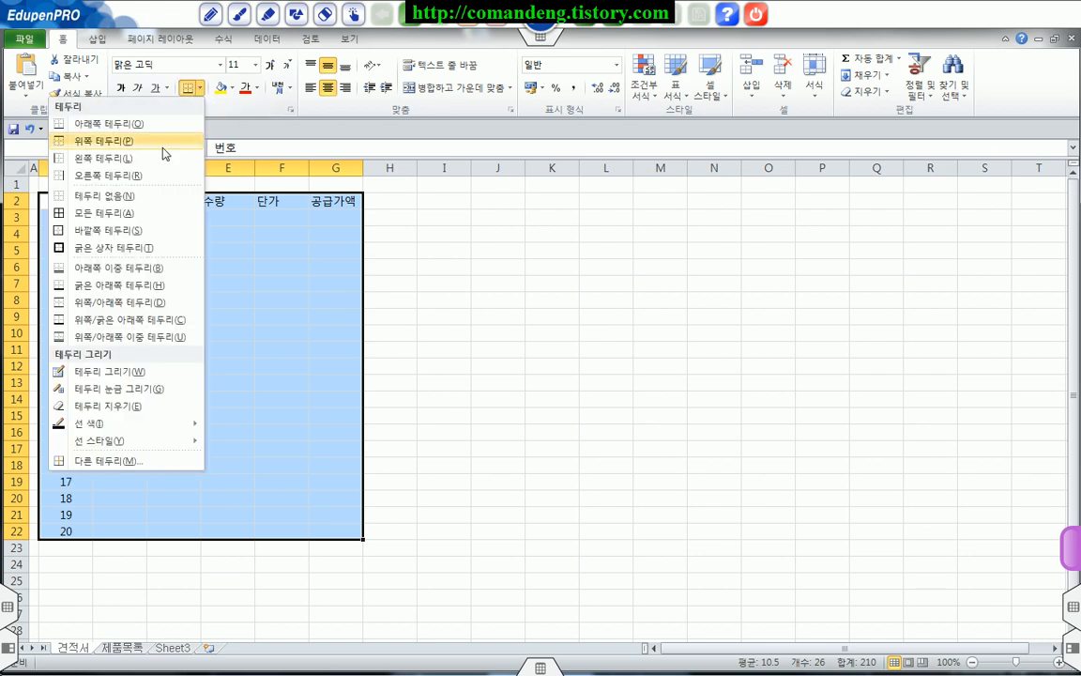
click(120, 219)
click(327, 87)
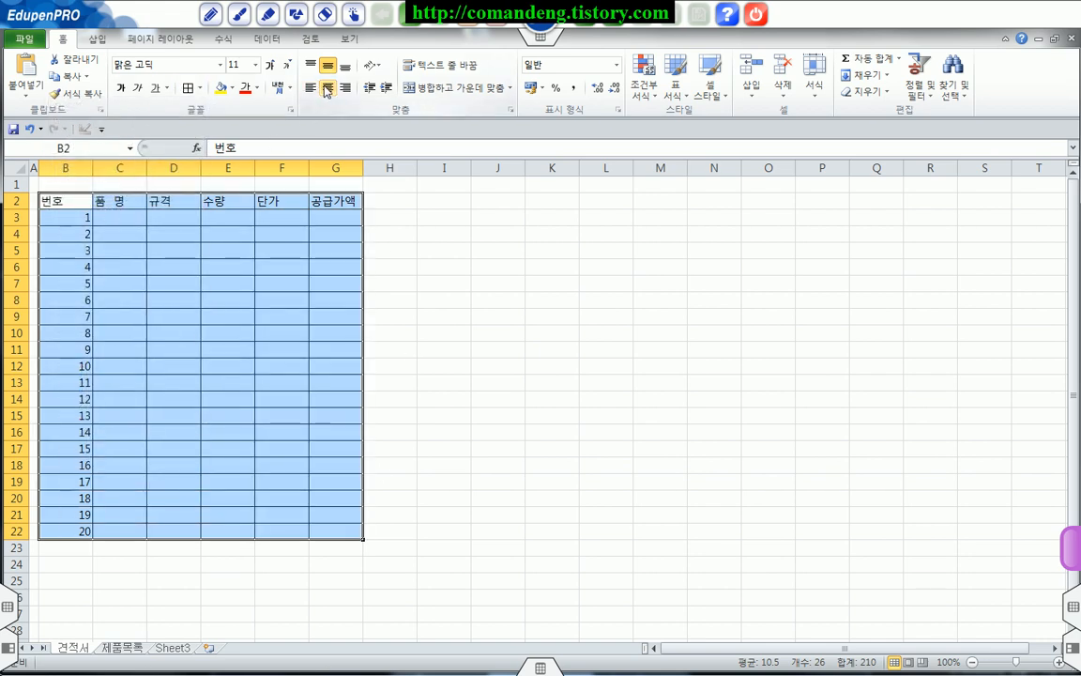
click(302, 271)
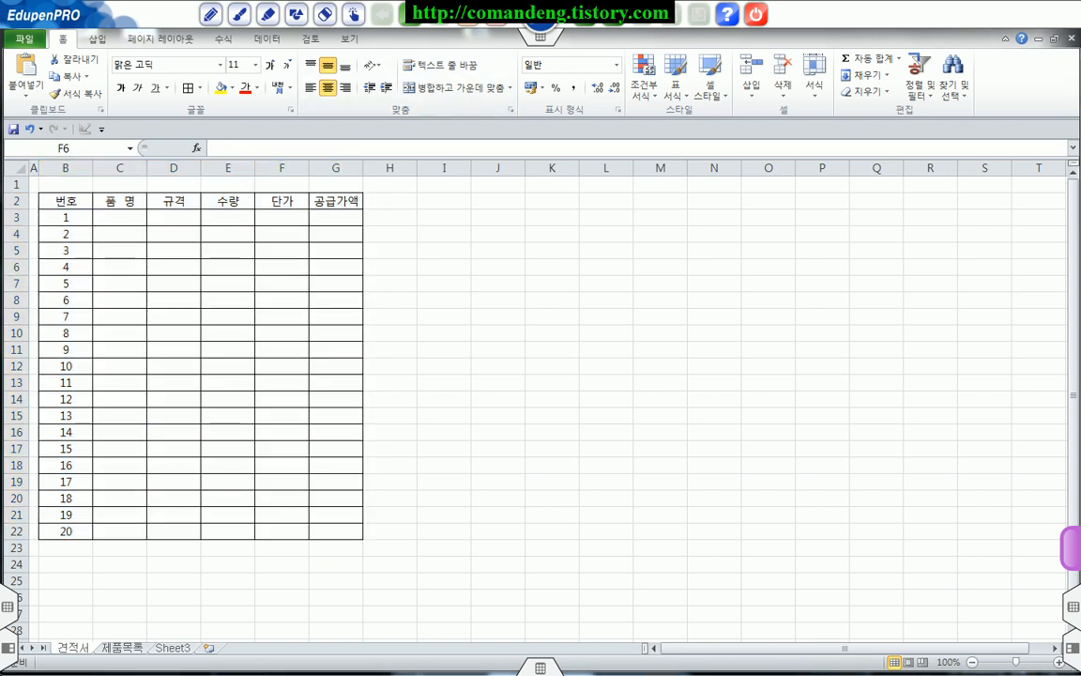
Step: Enter the remarks label 비고 : in cell B23, directly below the item table
click(111, 541)
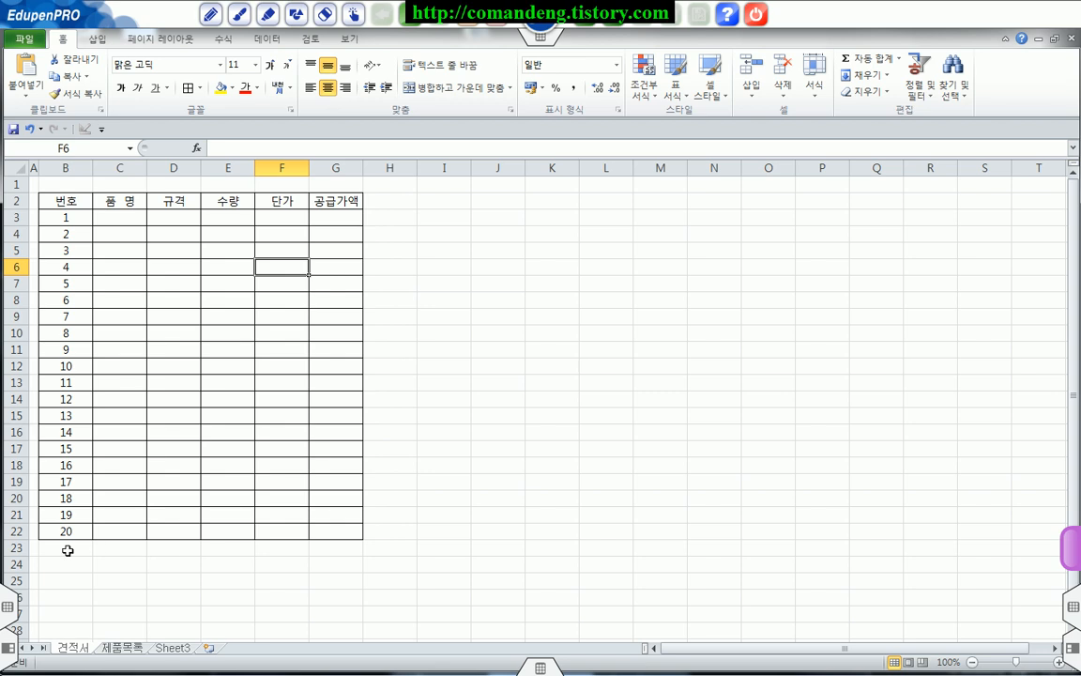
click(68, 550)
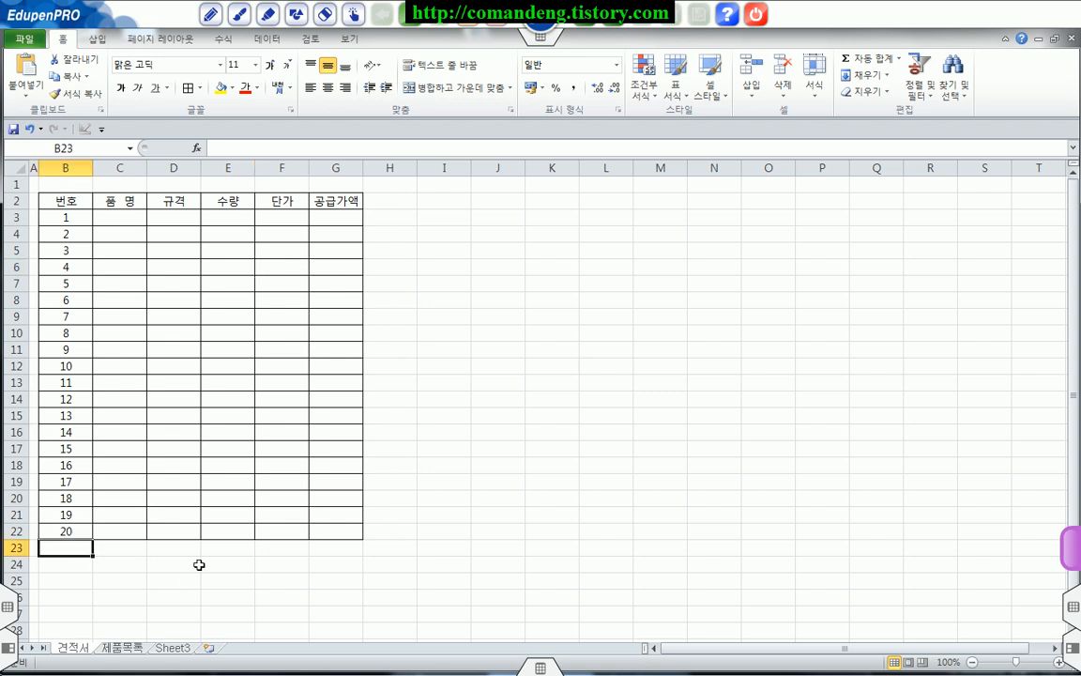
text(비고 :)
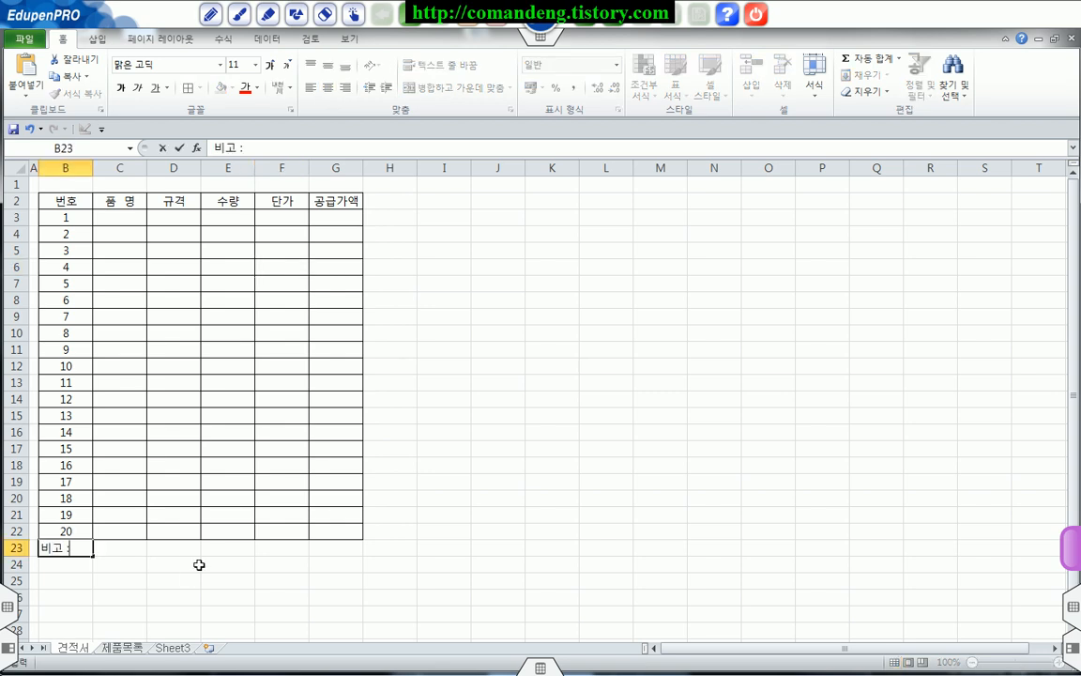
key(Return)
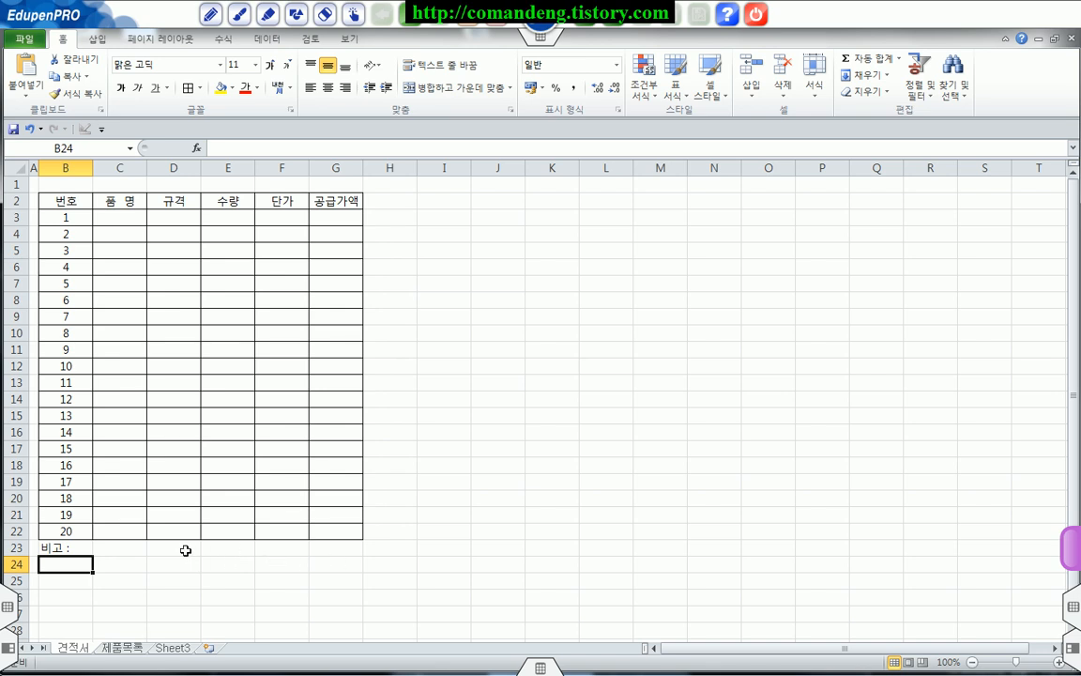
Step: Merge and center D23:F23 below the item table, and fill that merged format down through row 25
click(177, 551)
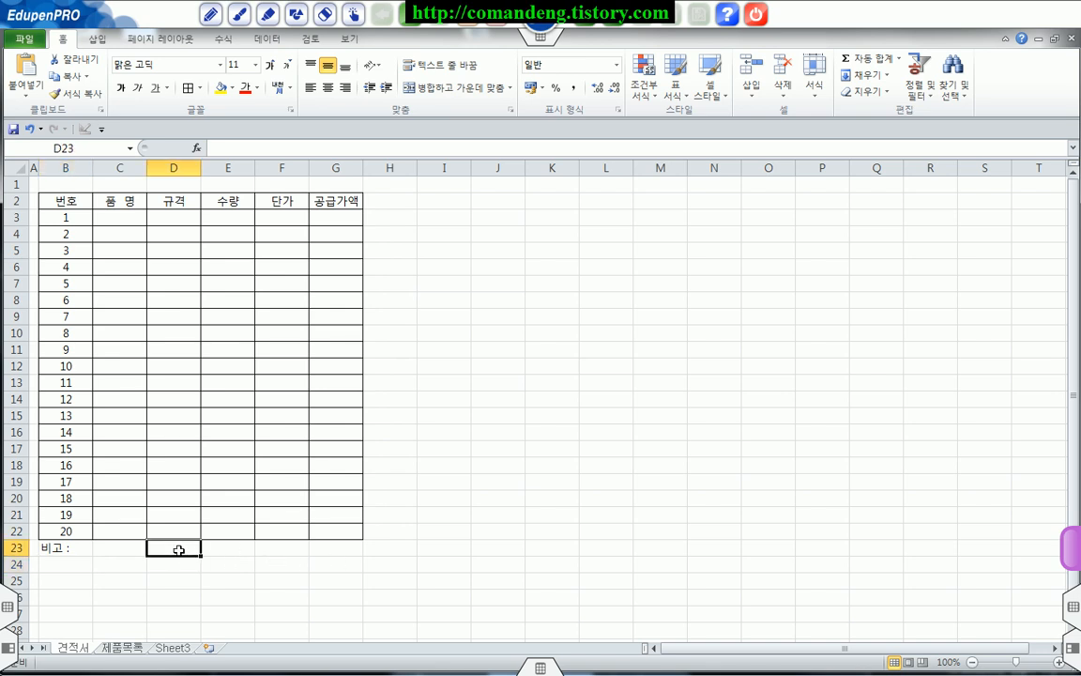
drag(177, 550, 282, 550)
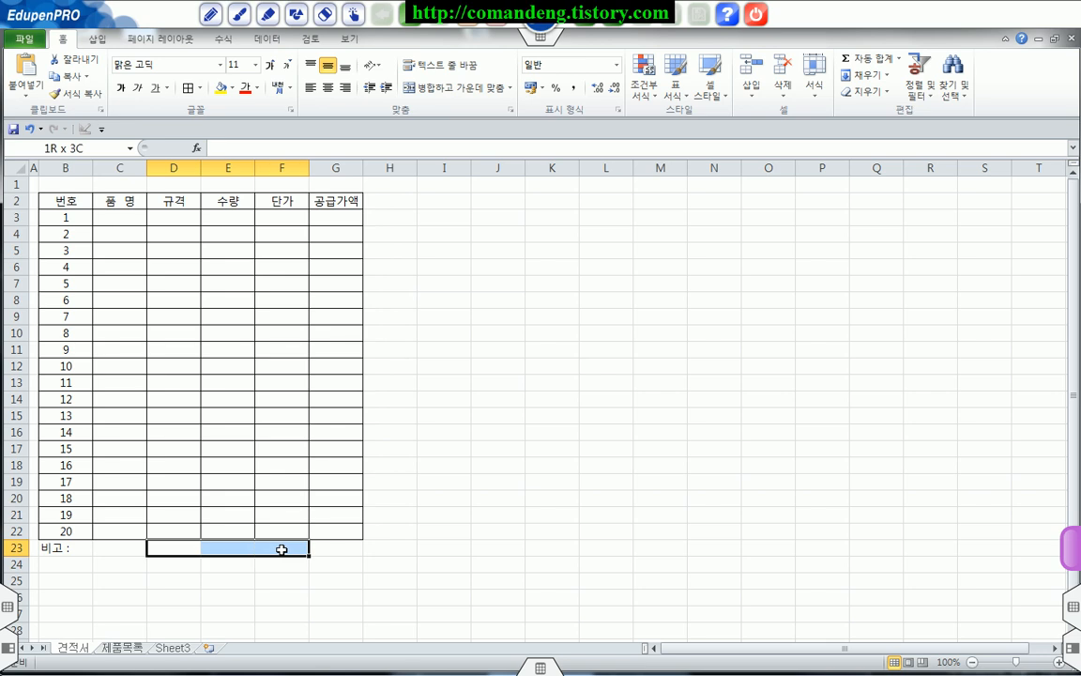
drag(281, 549, 282, 549)
click(452, 87)
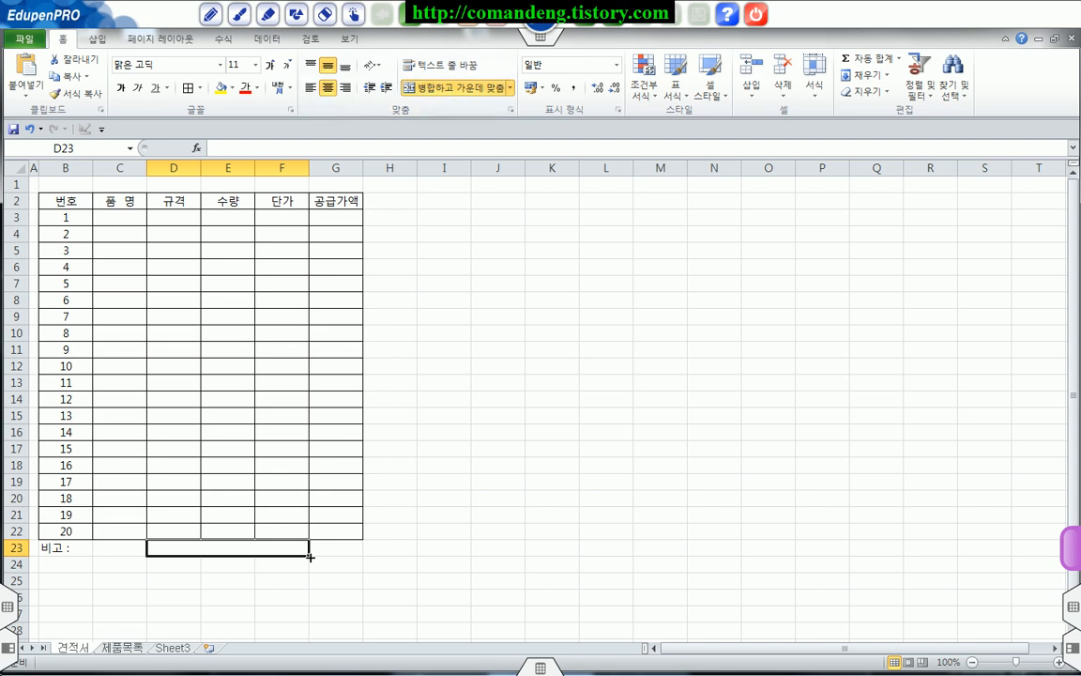
drag(310, 555, 309, 584)
Step: Enter the labels 공급가액총액, 세액(부가가치세) and 합계금액 in the merged cells D23, D24 and D25
click(266, 553)
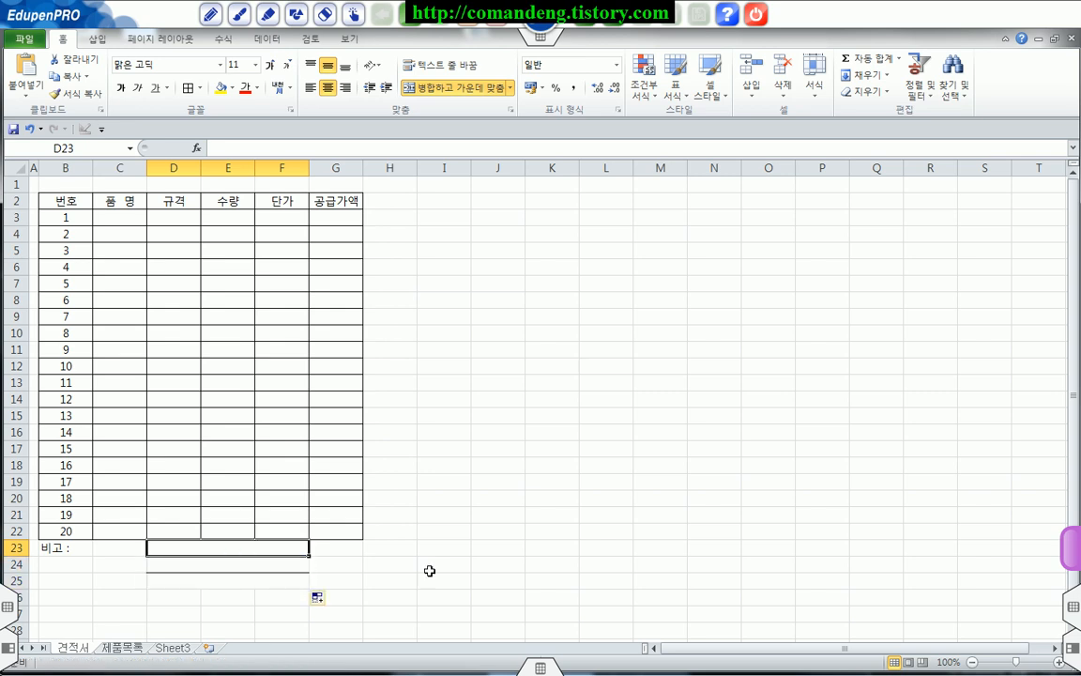
text(공급가액)
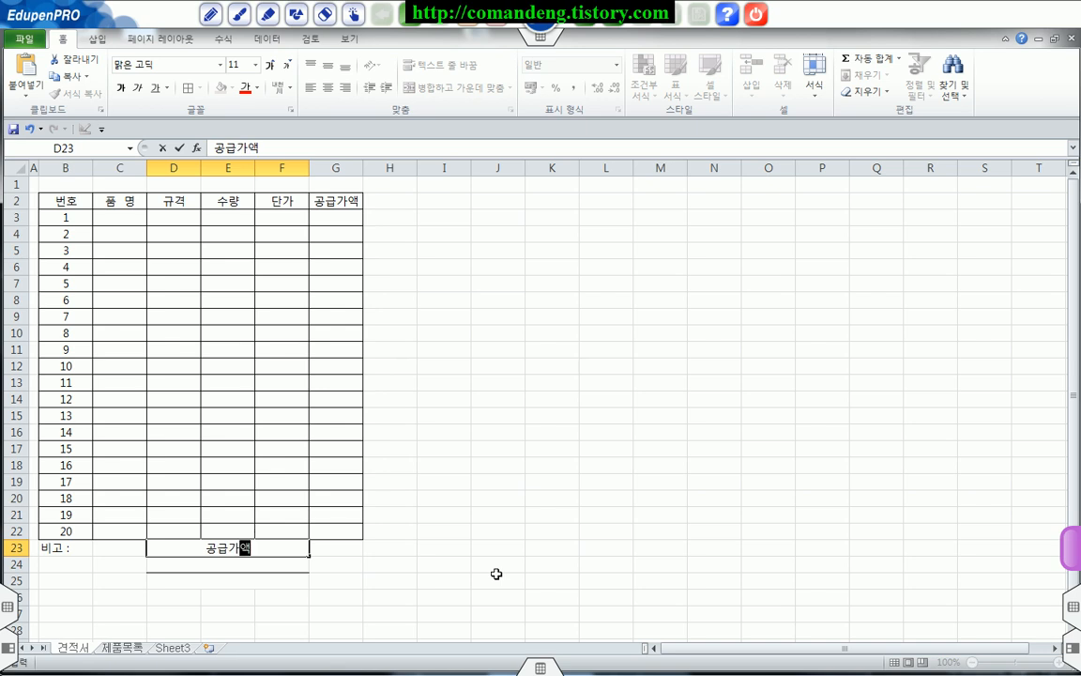
text(총액)
key(Return)
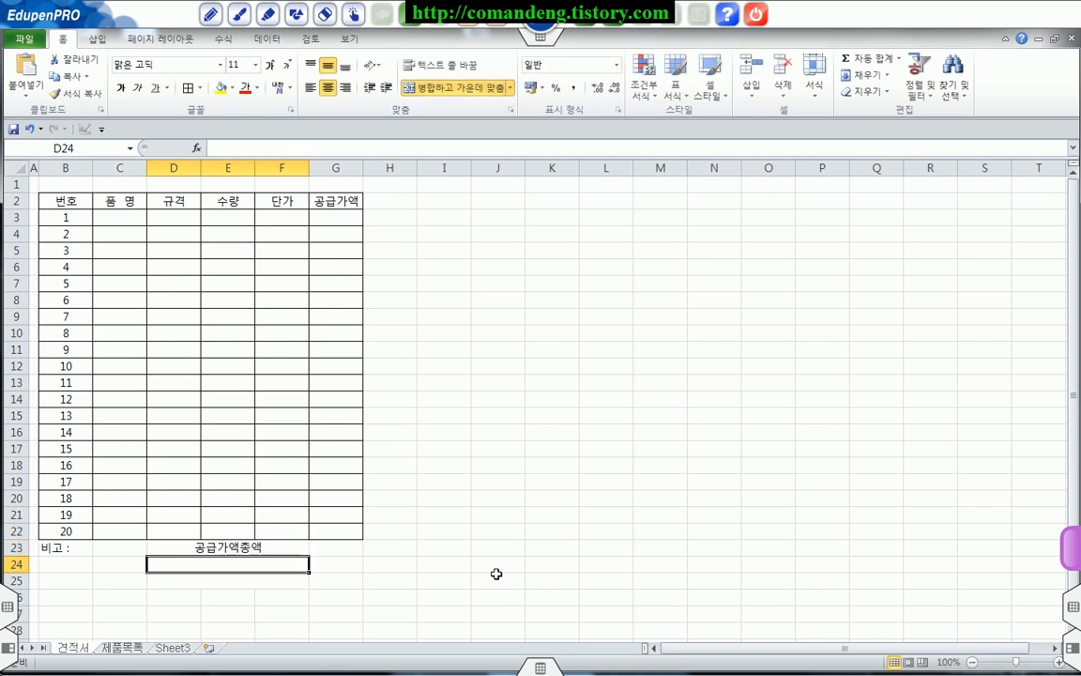
text(세액)
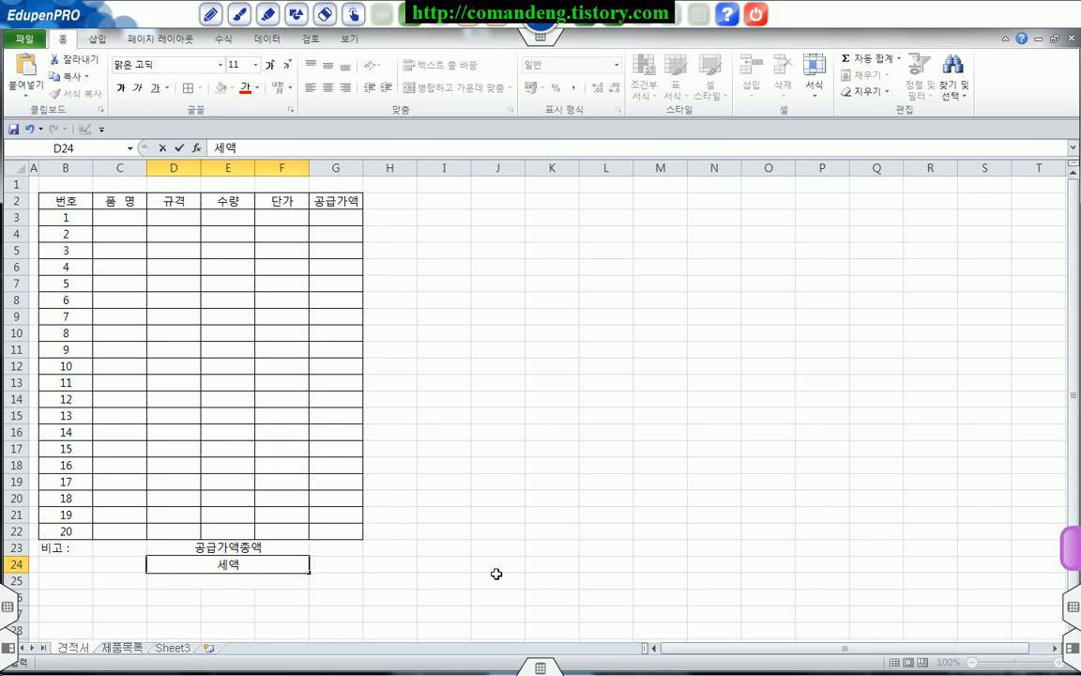
text((부가갓)
text(치세)
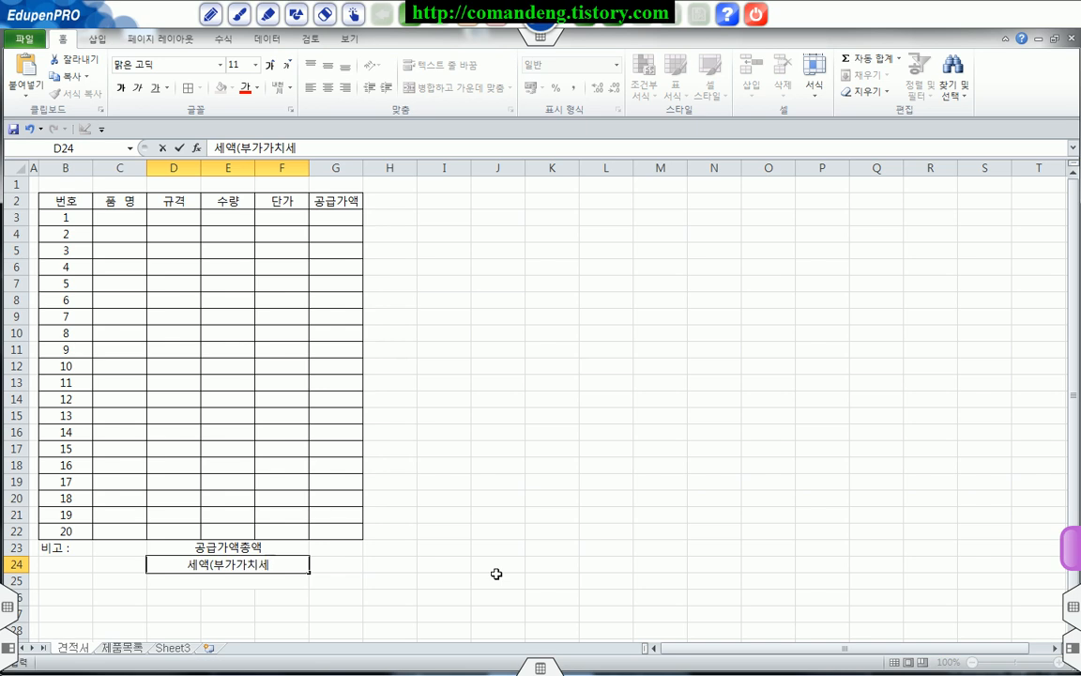
text())
key(Return)
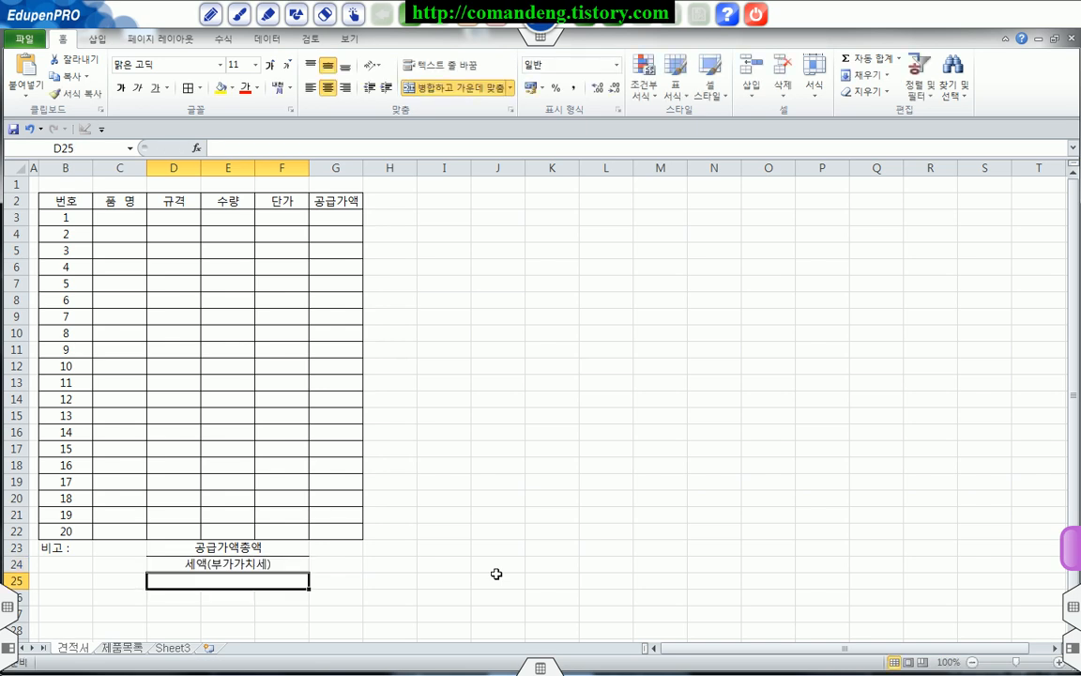
text(합)
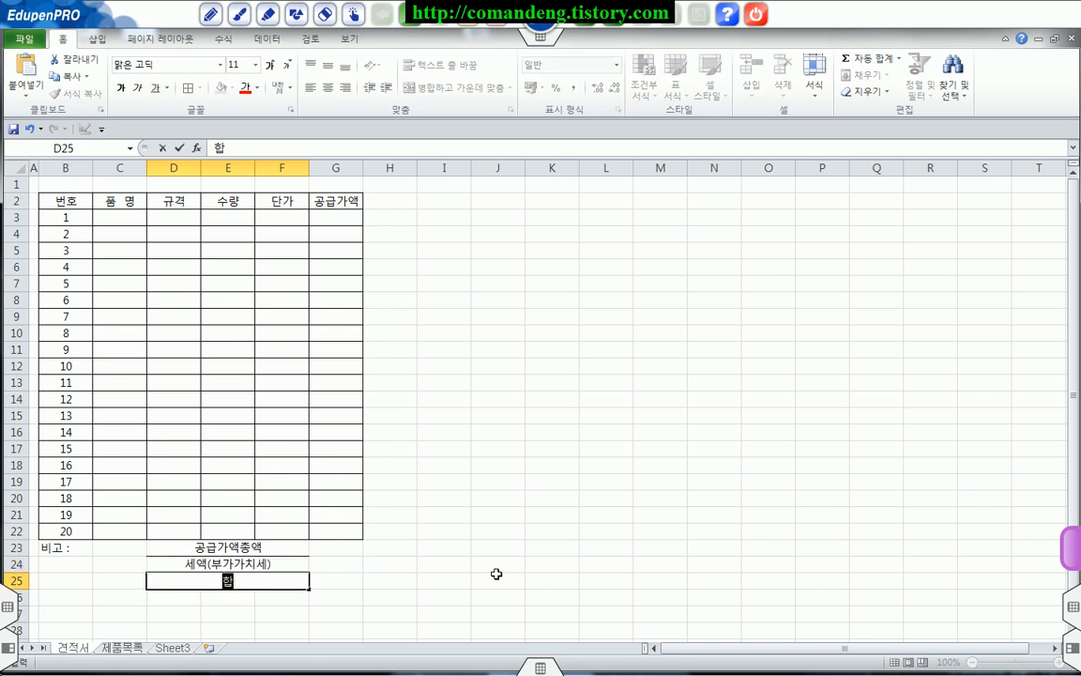
text(계그ㅁ액)
key(Return)
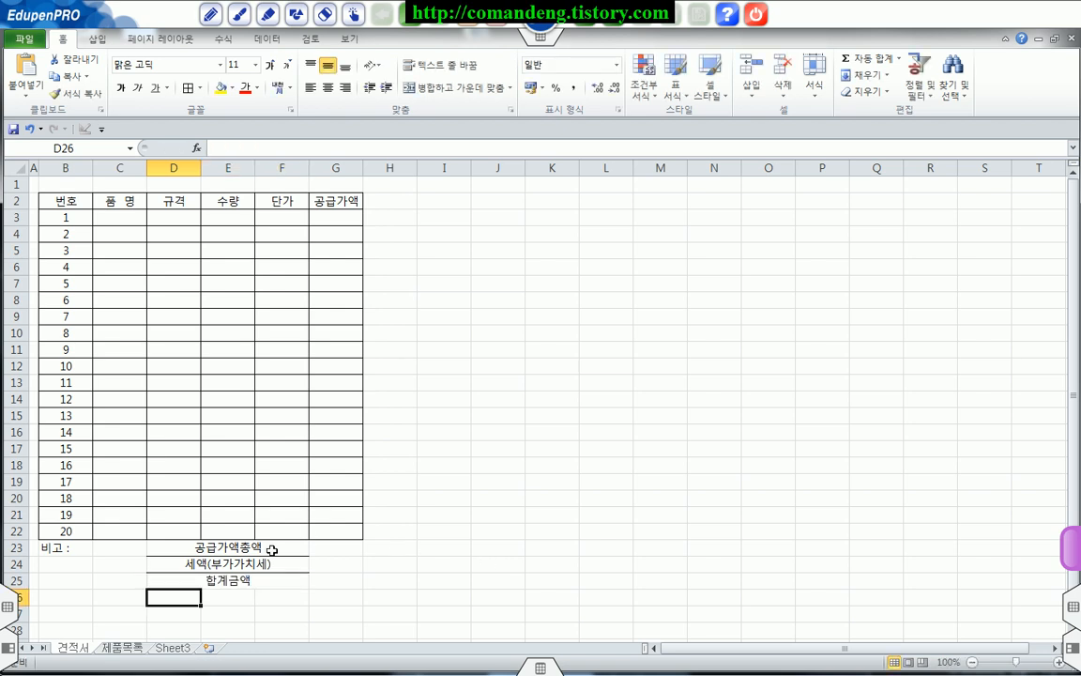
Step: Apply all borders to the remarks and totals block B23:G25
drag(72, 549, 321, 579)
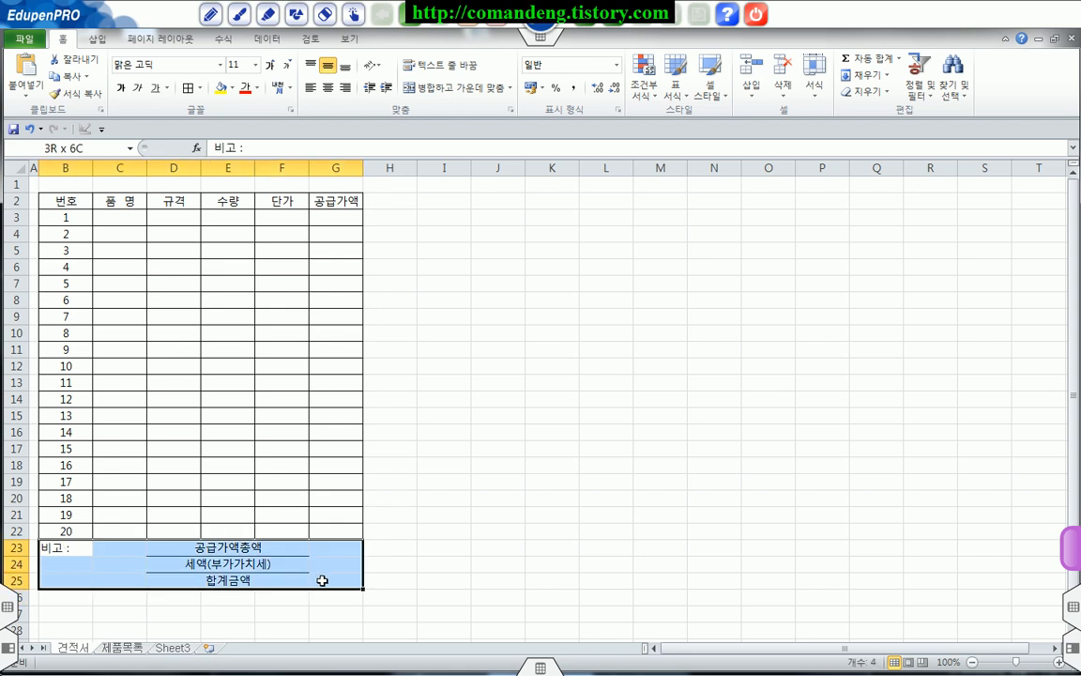
click(189, 88)
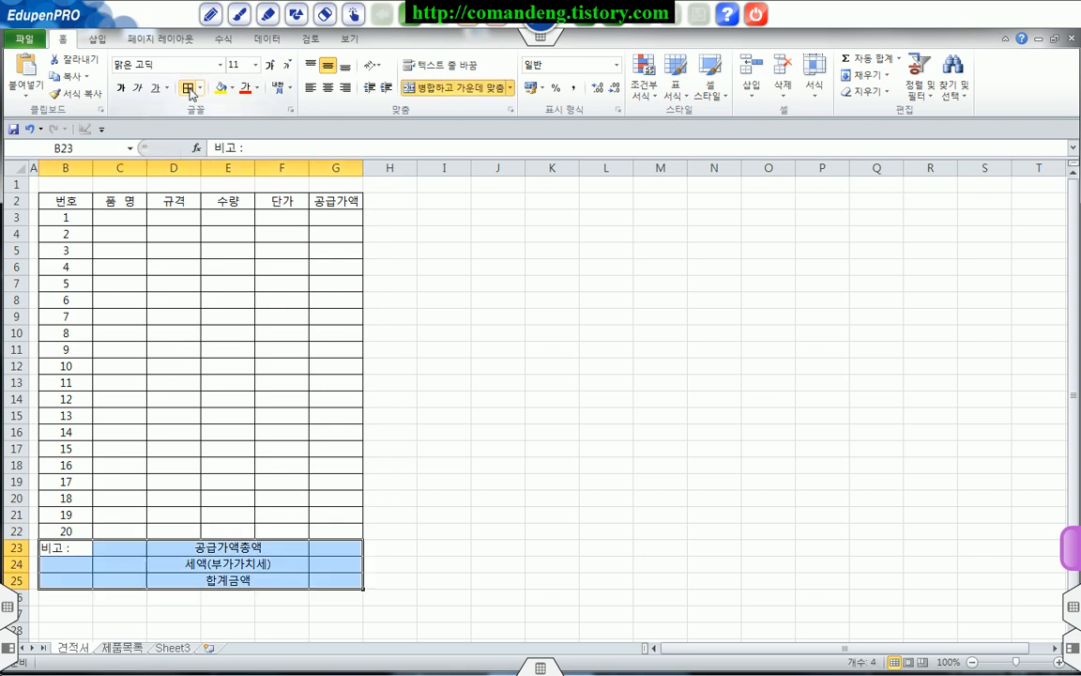
click(243, 548)
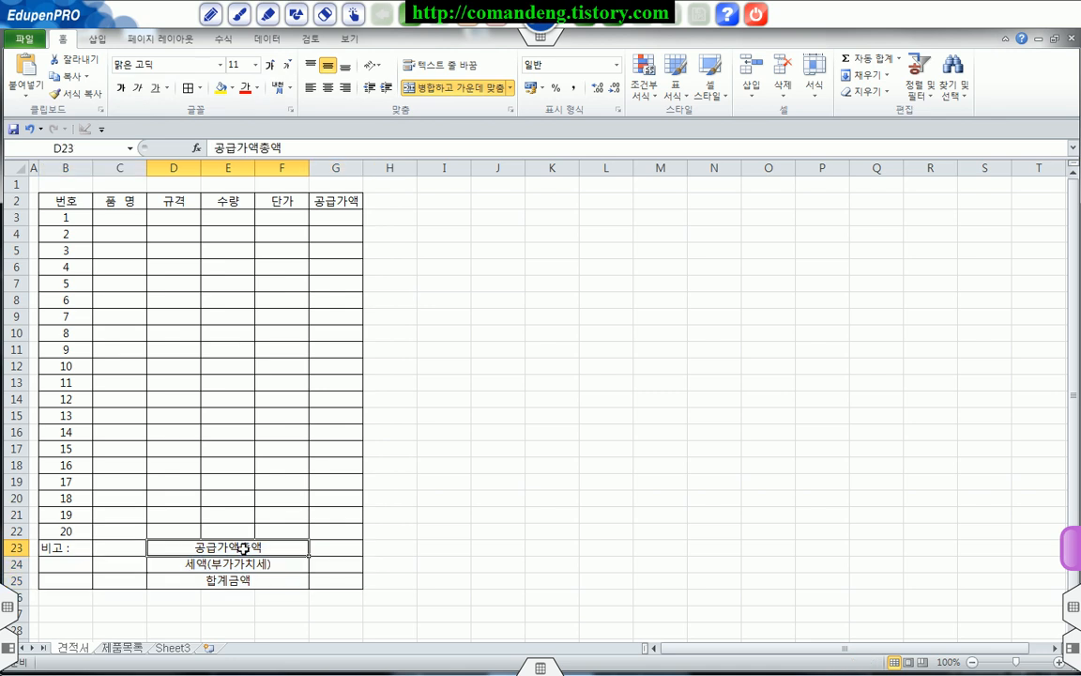
Step: Merge B23:C25 into one remarks cell and align its 비고 : text to the top and left
drag(83, 554, 115, 578)
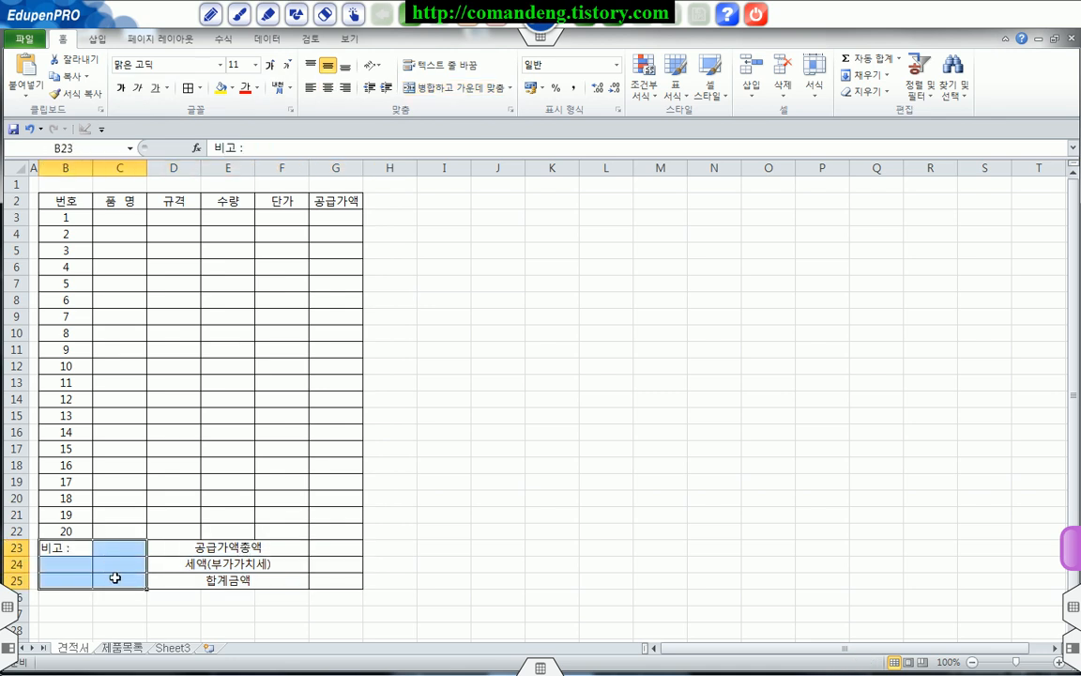
click(431, 89)
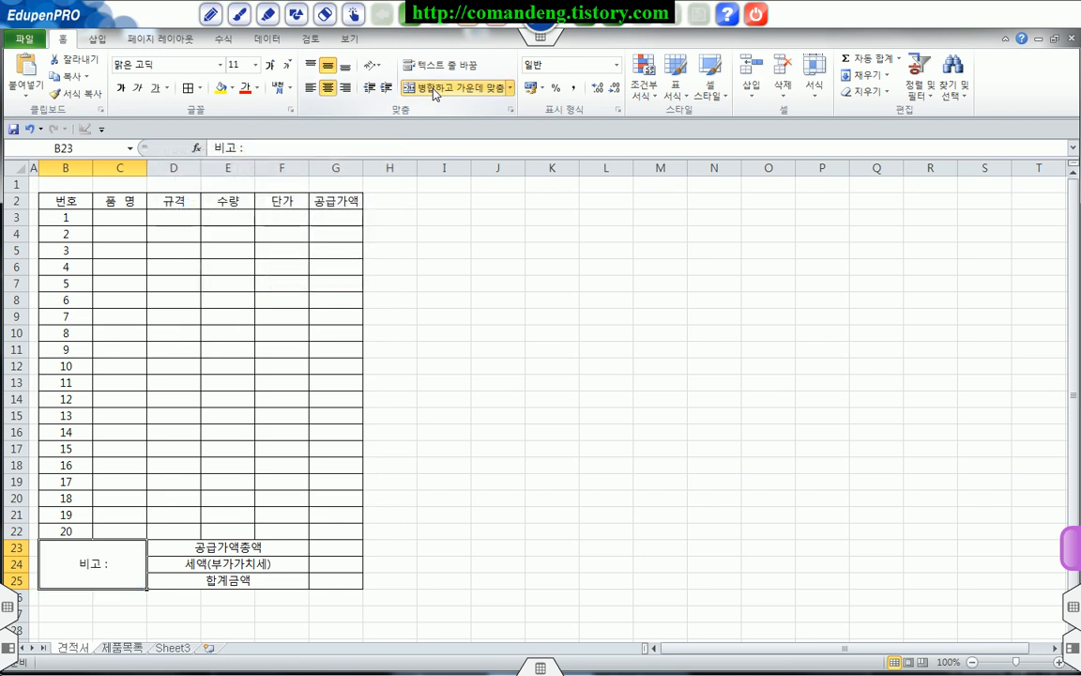
click(313, 68)
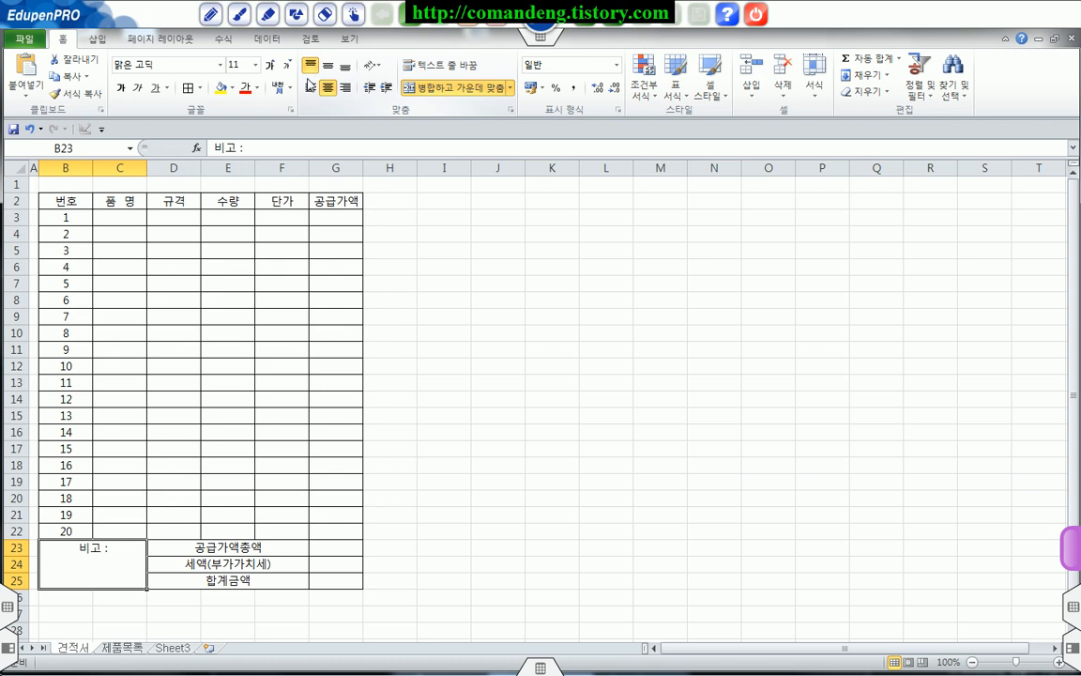
click(310, 88)
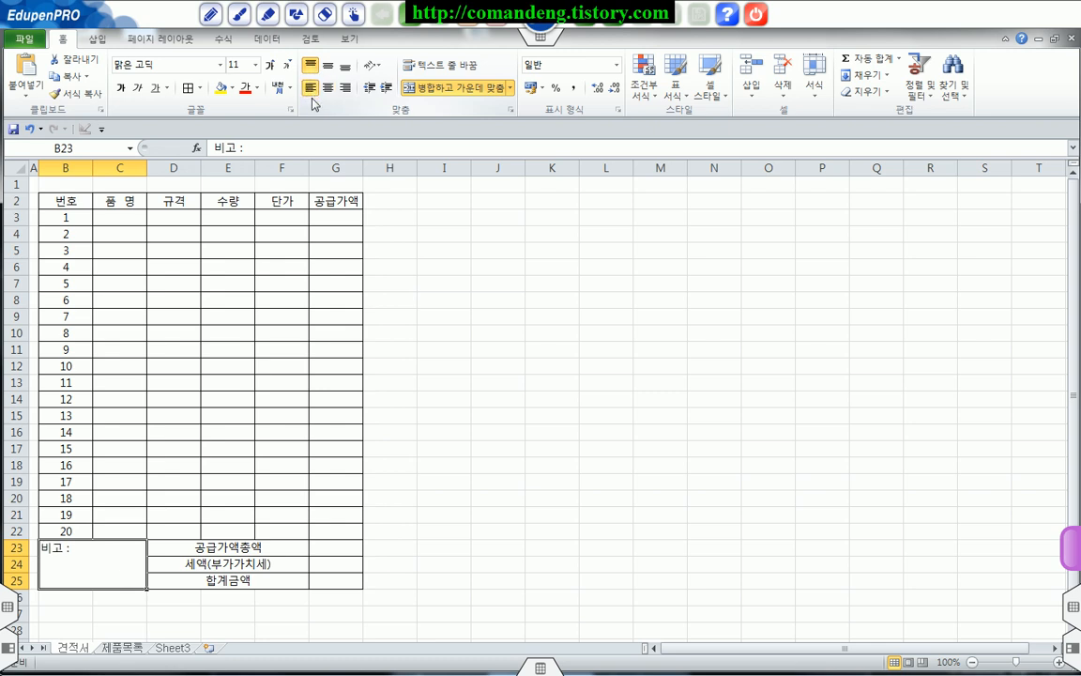
Step: Set the horizontal alignment of the three total labels in D23:F25 to 균등 분할 (들여쓰기)
drag(212, 548, 216, 579)
right_click(216, 579)
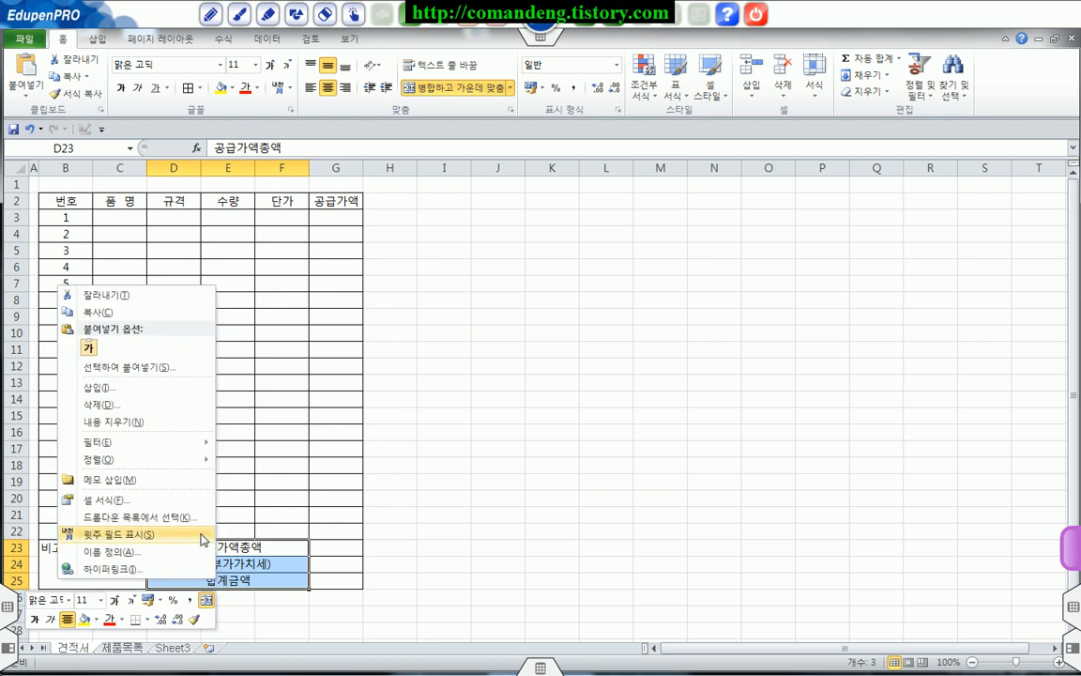
click(180, 502)
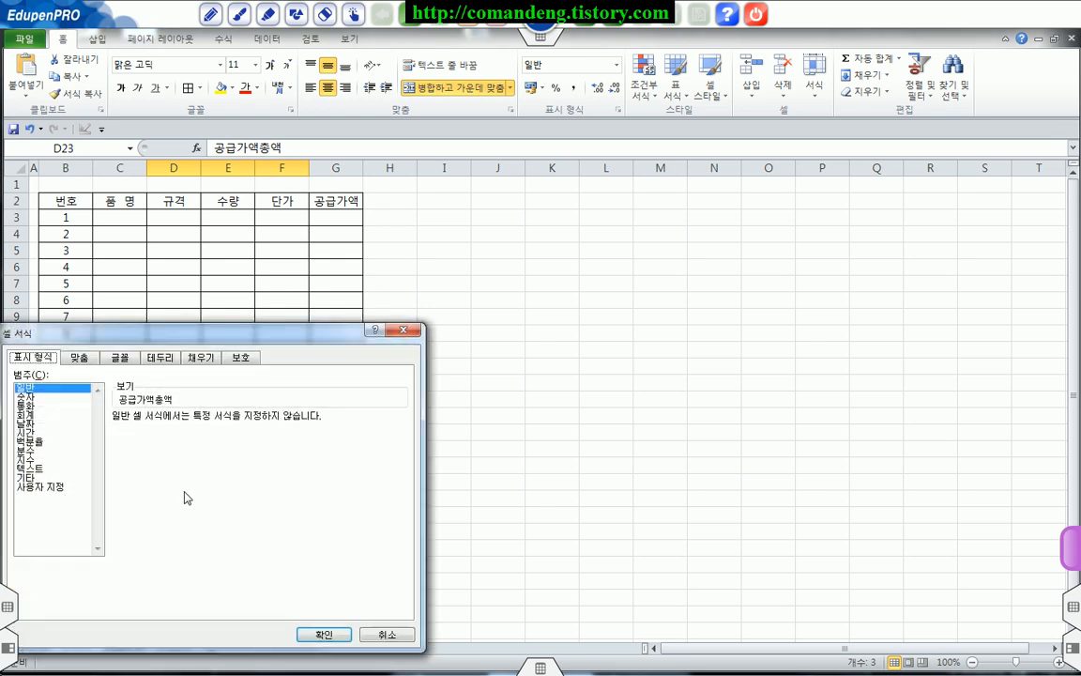
drag(246, 329, 342, 318)
click(177, 333)
click(183, 380)
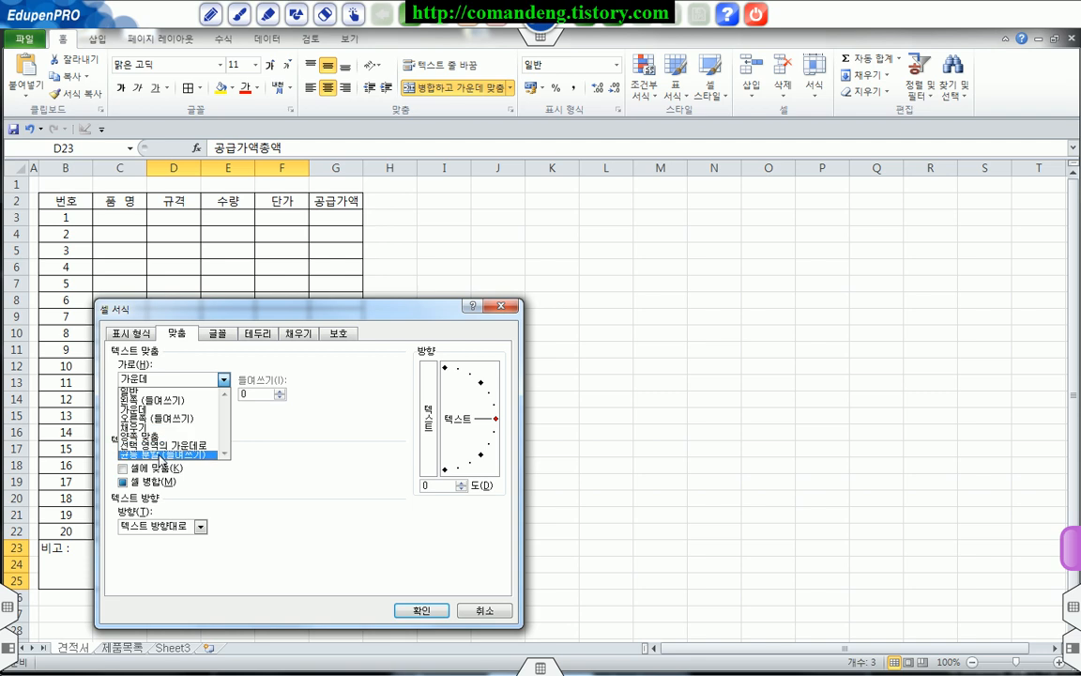
click(159, 456)
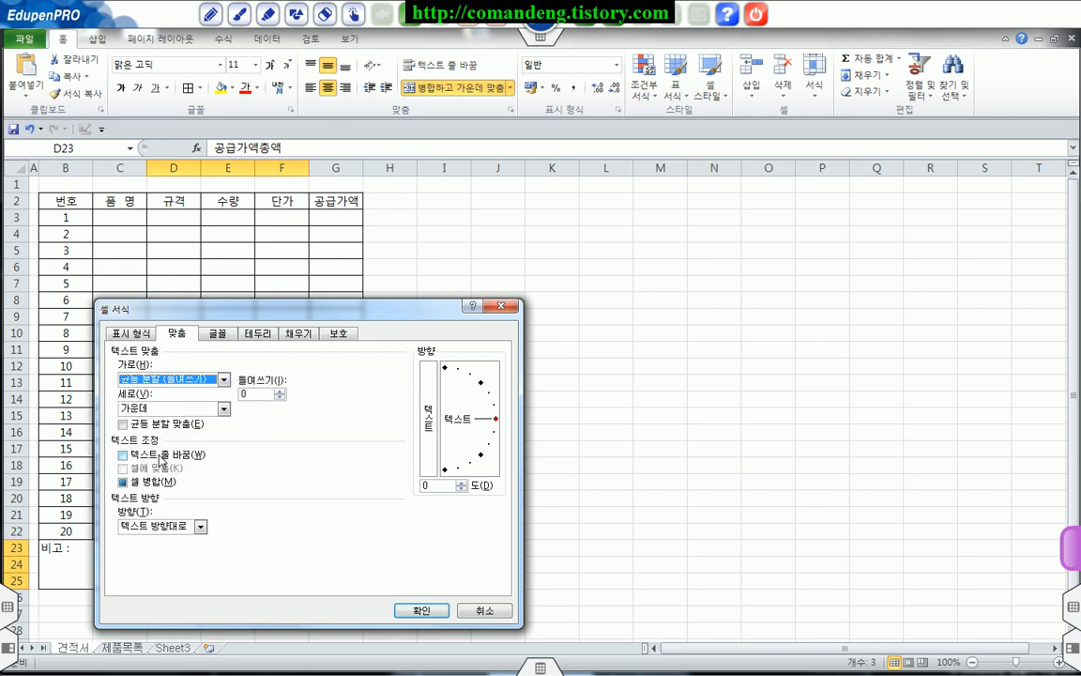
click(415, 610)
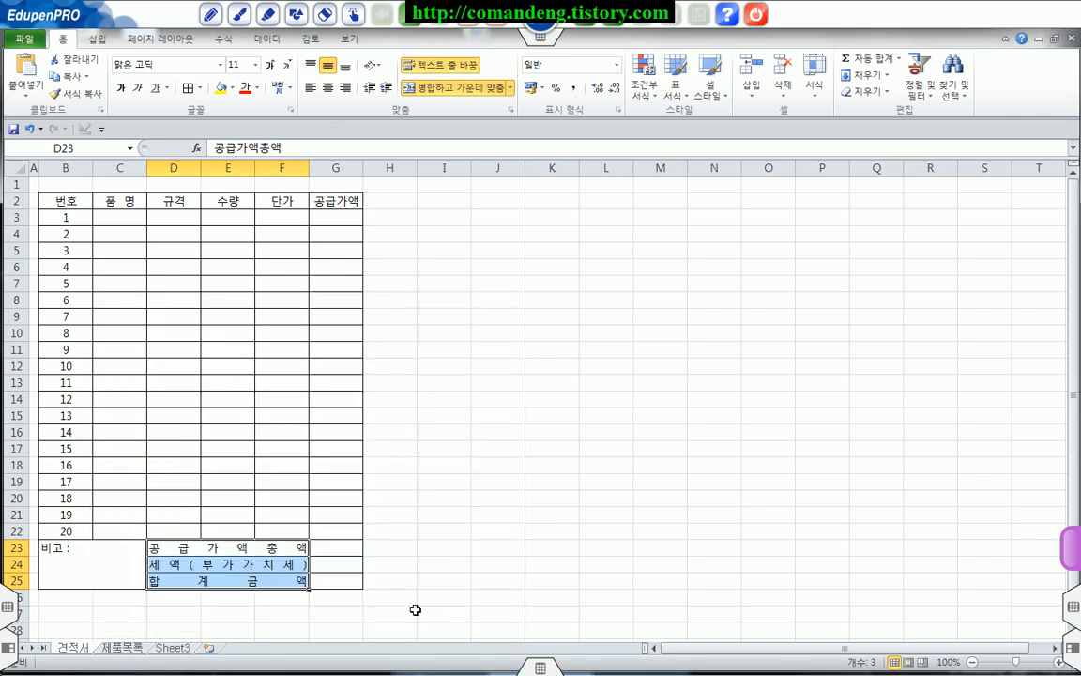
Step: Apply the accounting (회계) number format to the total amount cells G23:G25
drag(351, 551, 353, 579)
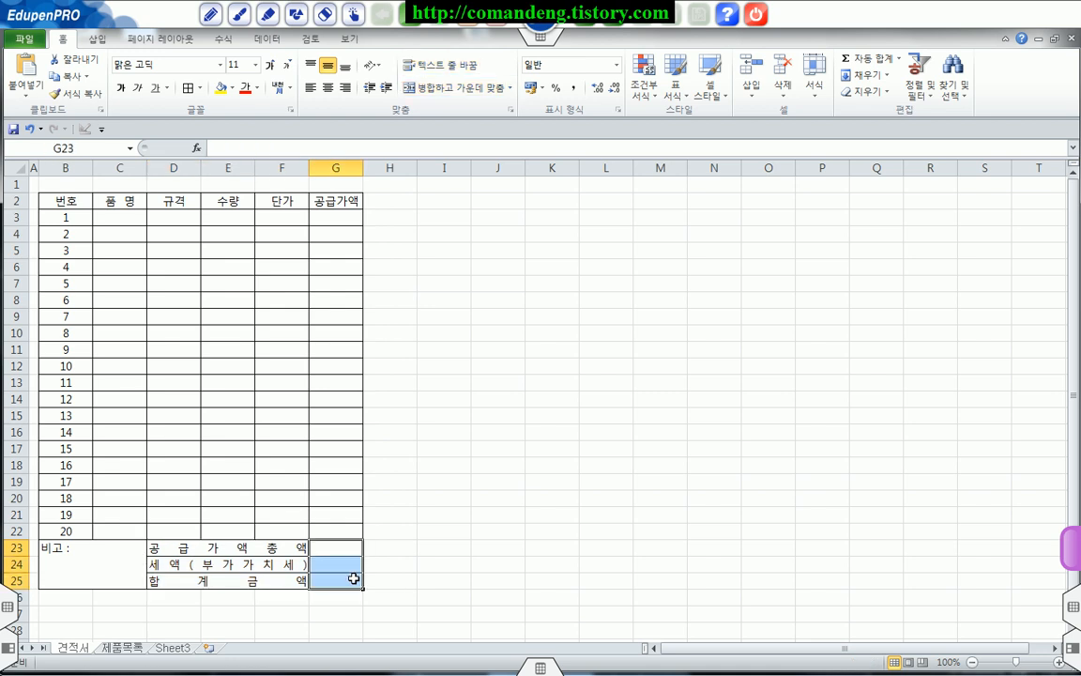
click(618, 66)
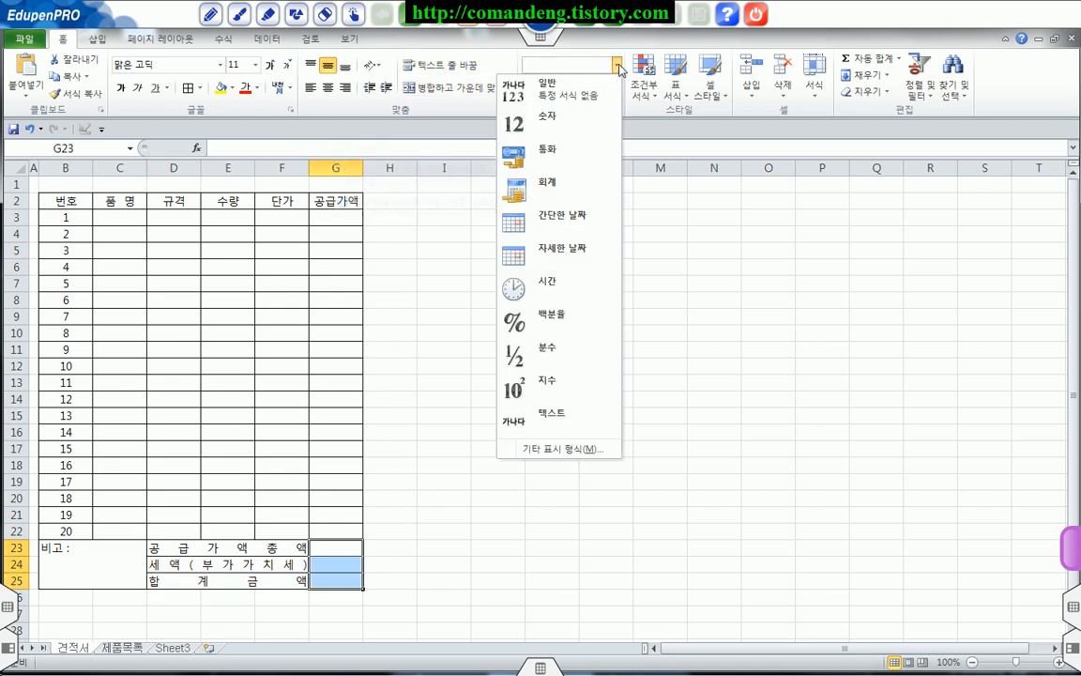
click(569, 181)
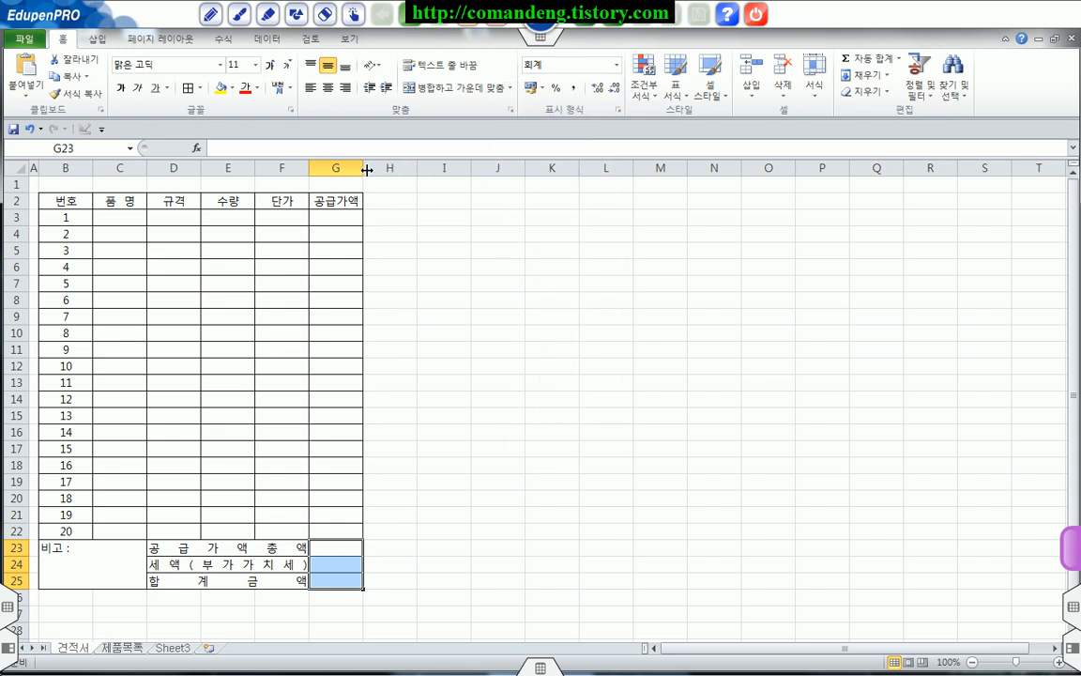
click(440, 238)
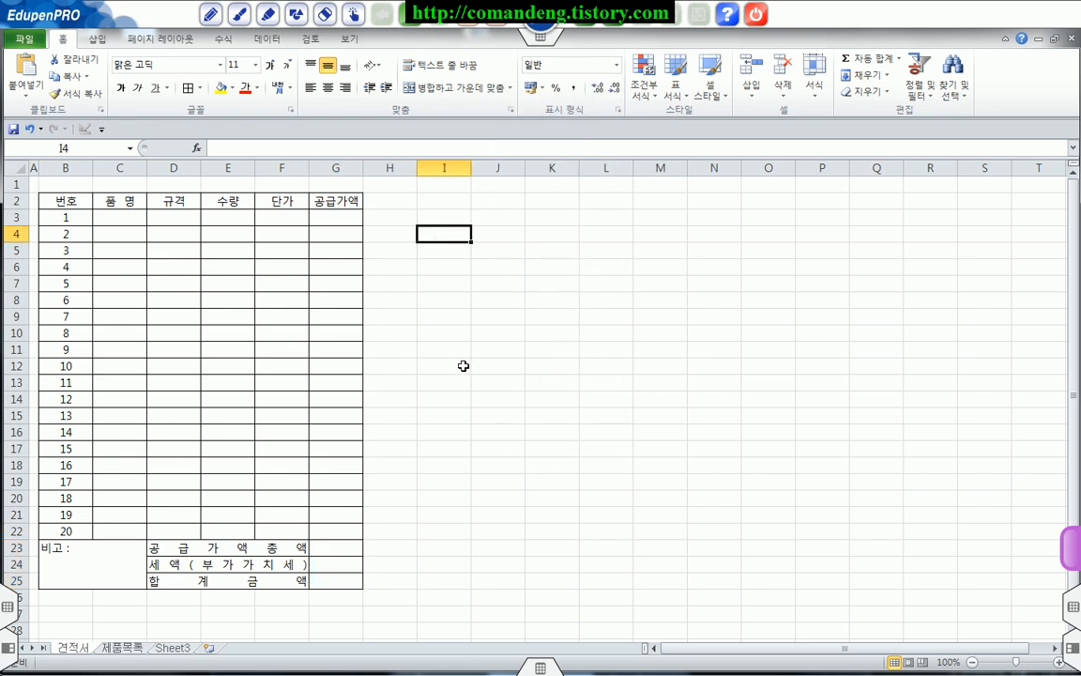
Step: Apply a thick box border (굵은 상자 테두리) around the whole form B2:G25
drag(59, 198, 338, 575)
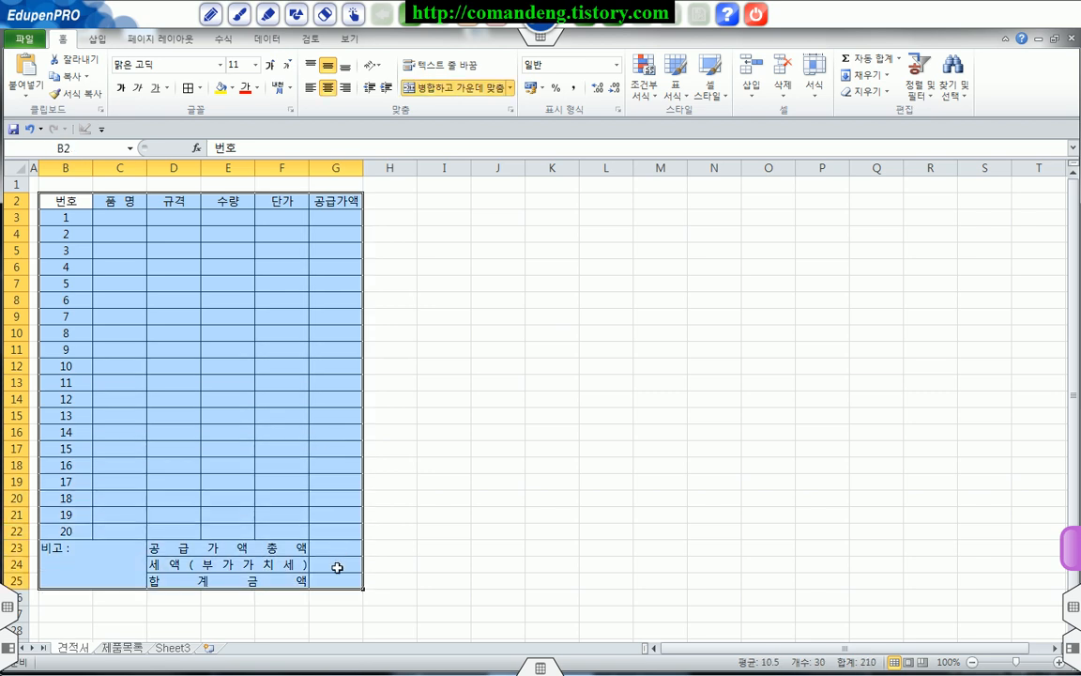
click(199, 93)
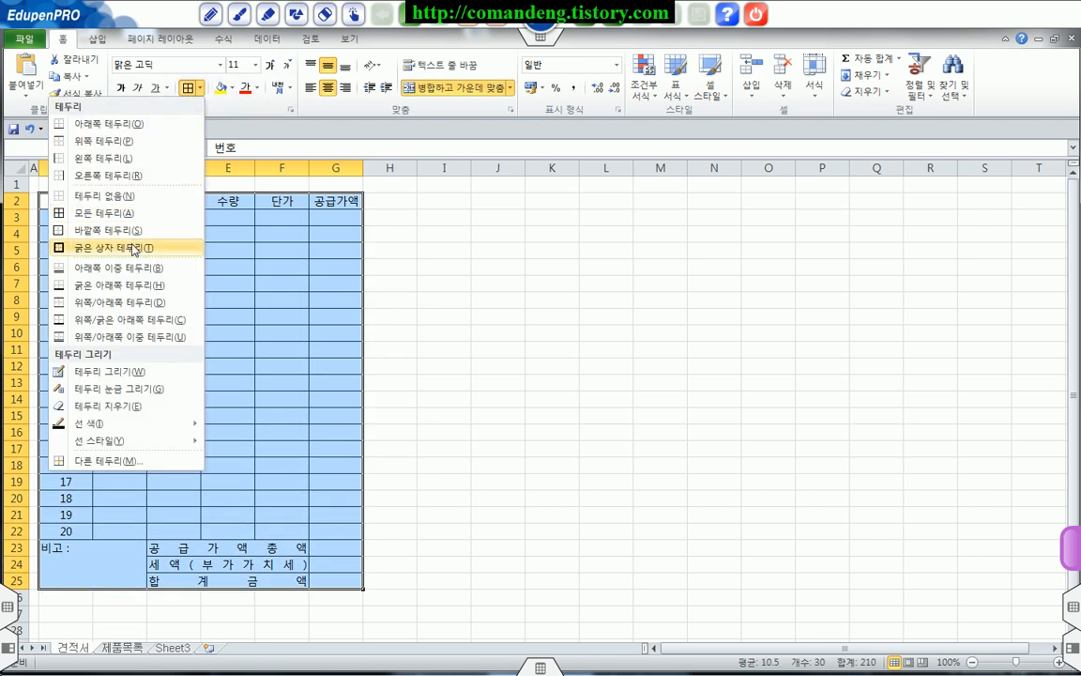
click(134, 248)
click(272, 302)
Step: Give the header row B2:G2 a double-line bottom border
drag(70, 204, 322, 203)
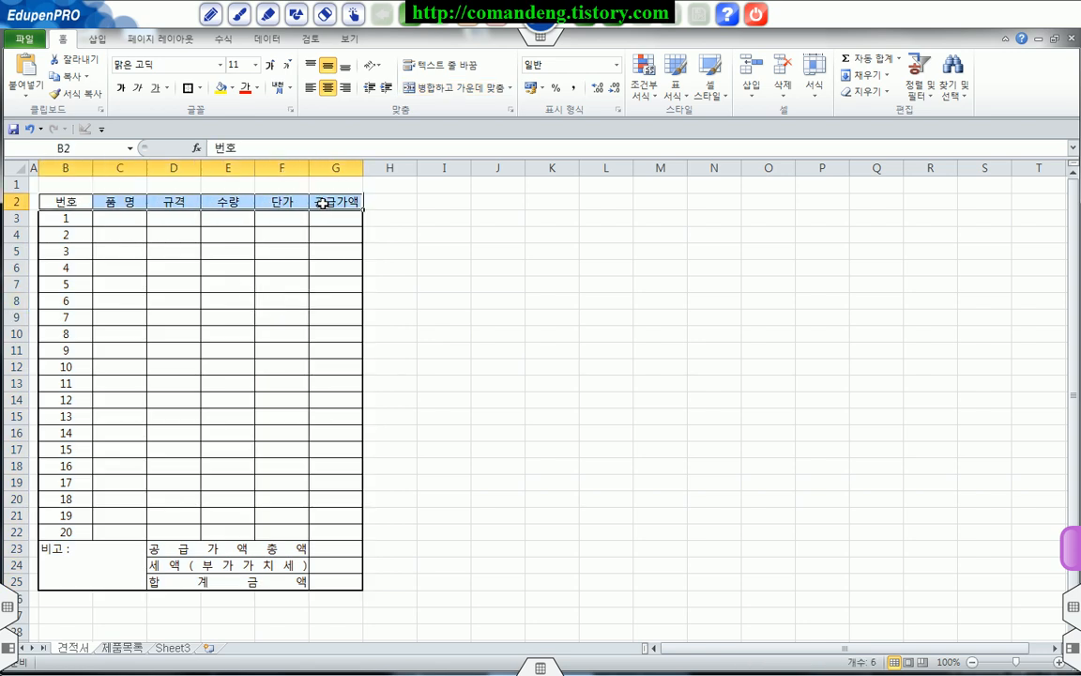
right_click(322, 203)
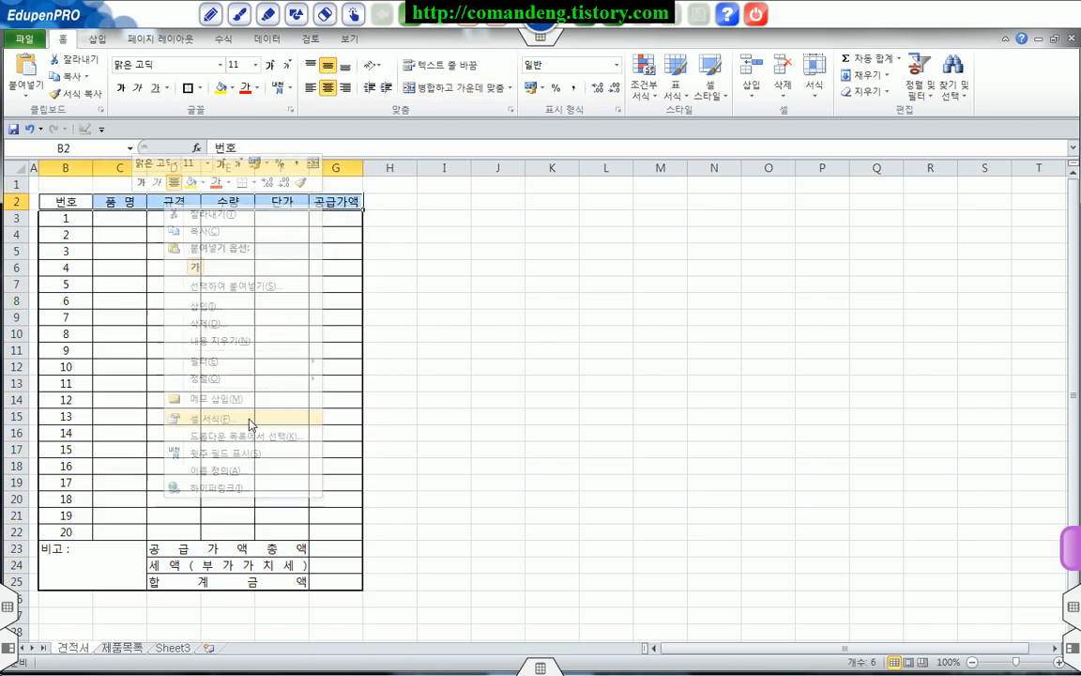
click(249, 419)
click(200, 284)
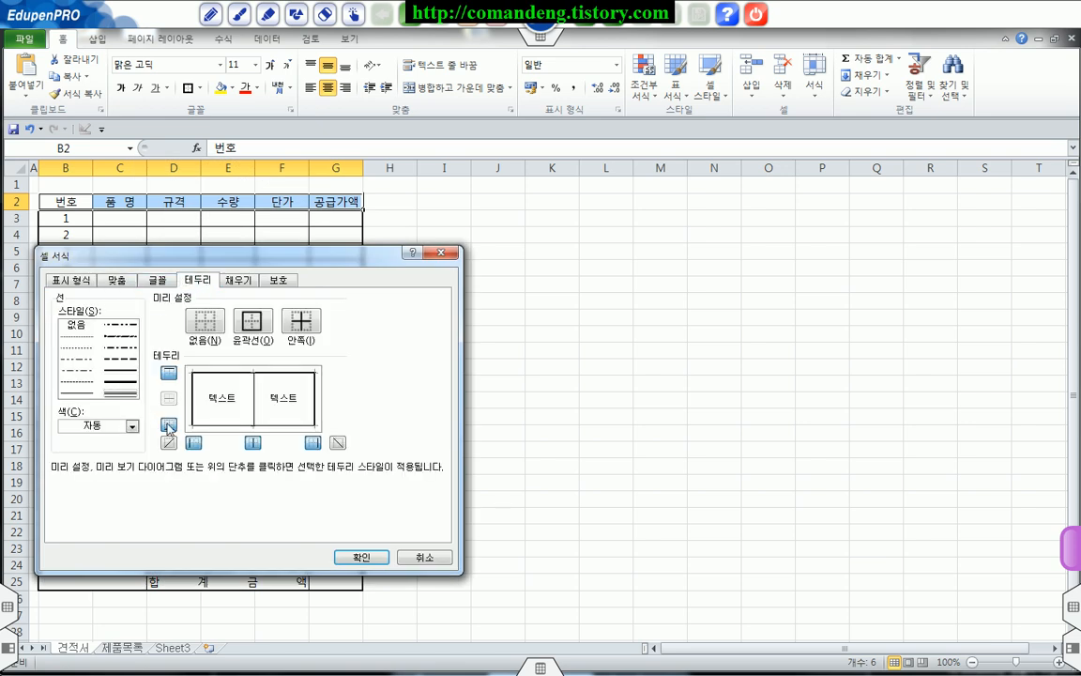
click(359, 555)
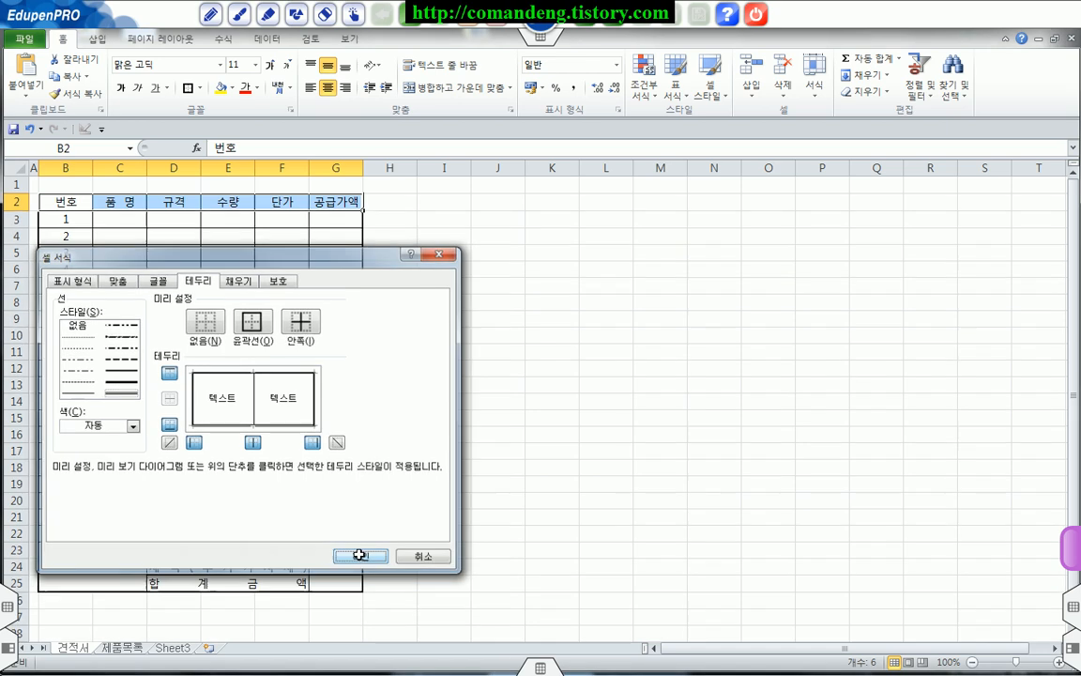
click(468, 437)
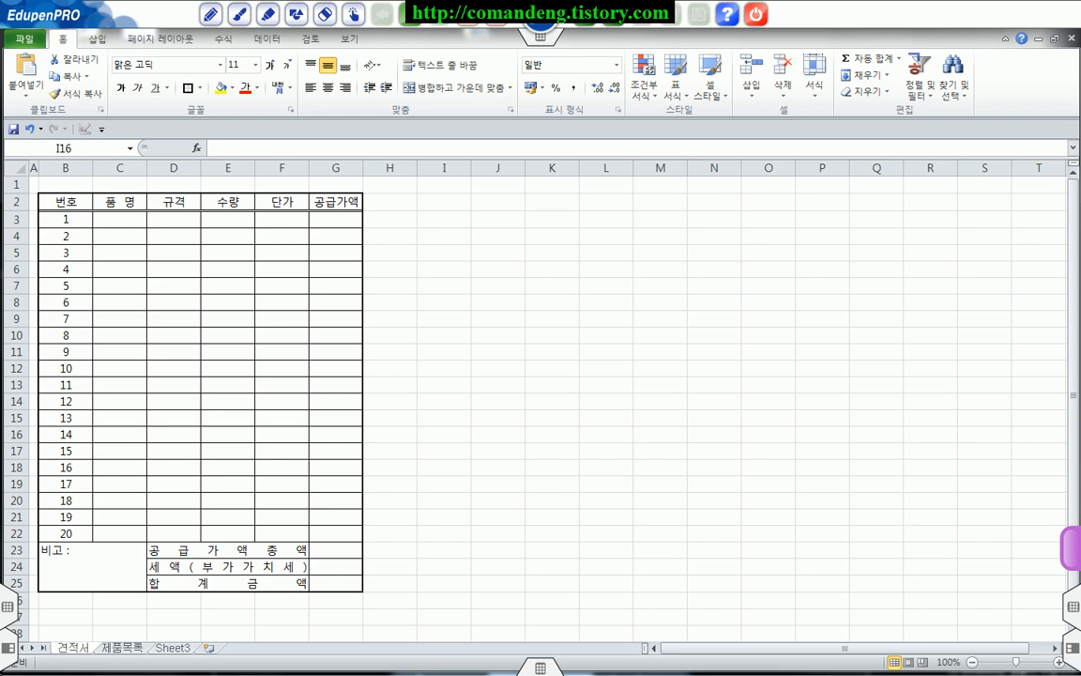
Step: Enter the quotation date 2017년 12월 25일 in cell J30, away from the table's rows and columns
scroll(642, 502, down, 2)
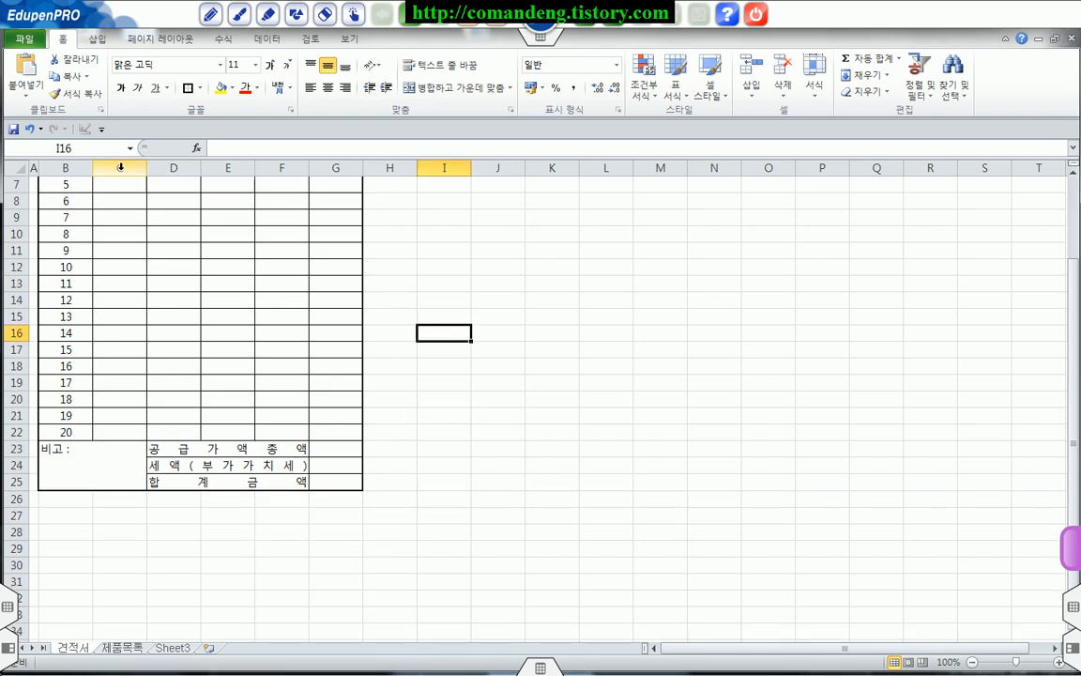
drag(16, 185, 16, 483)
click(474, 562)
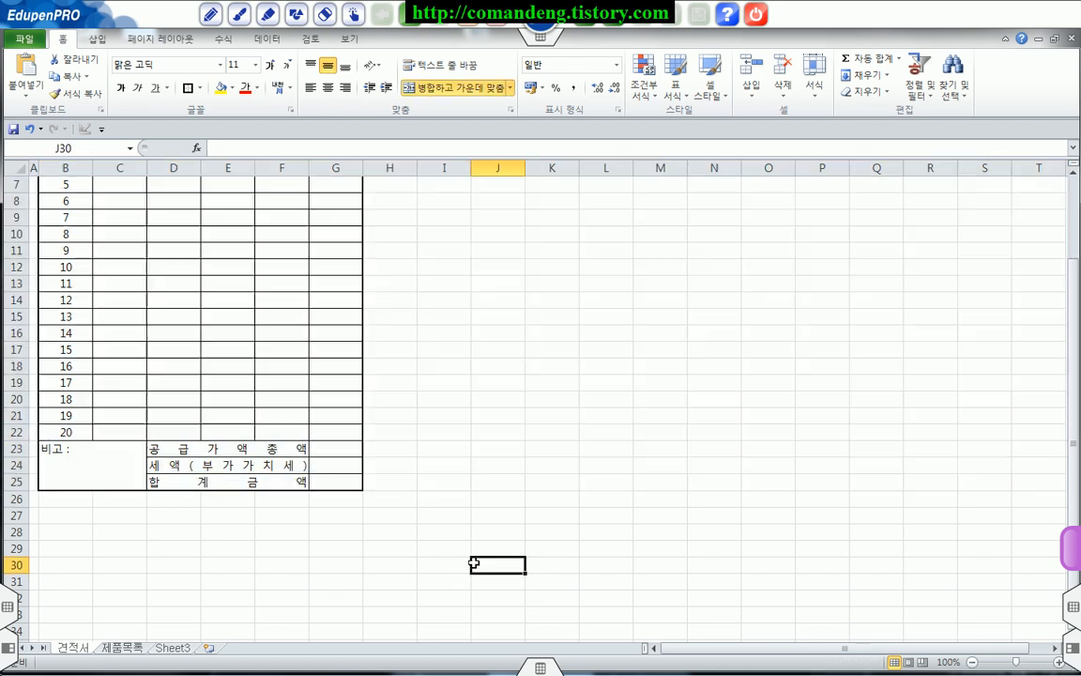
scroll(516, 546, down, 3)
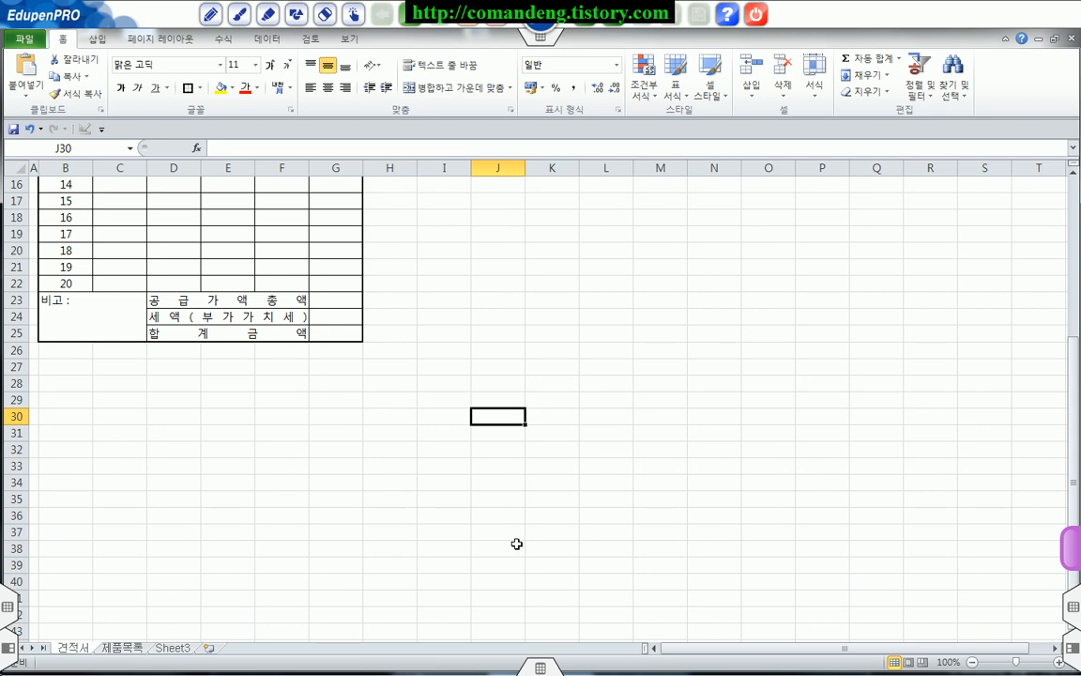
scroll(516, 544, down, 1)
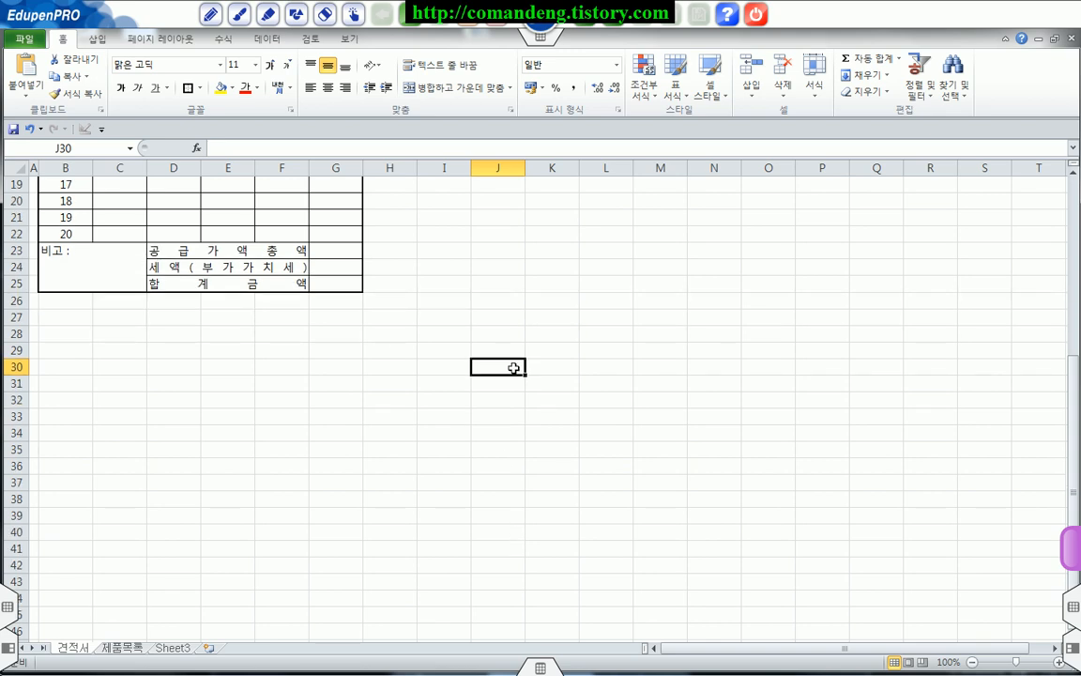
text(20)
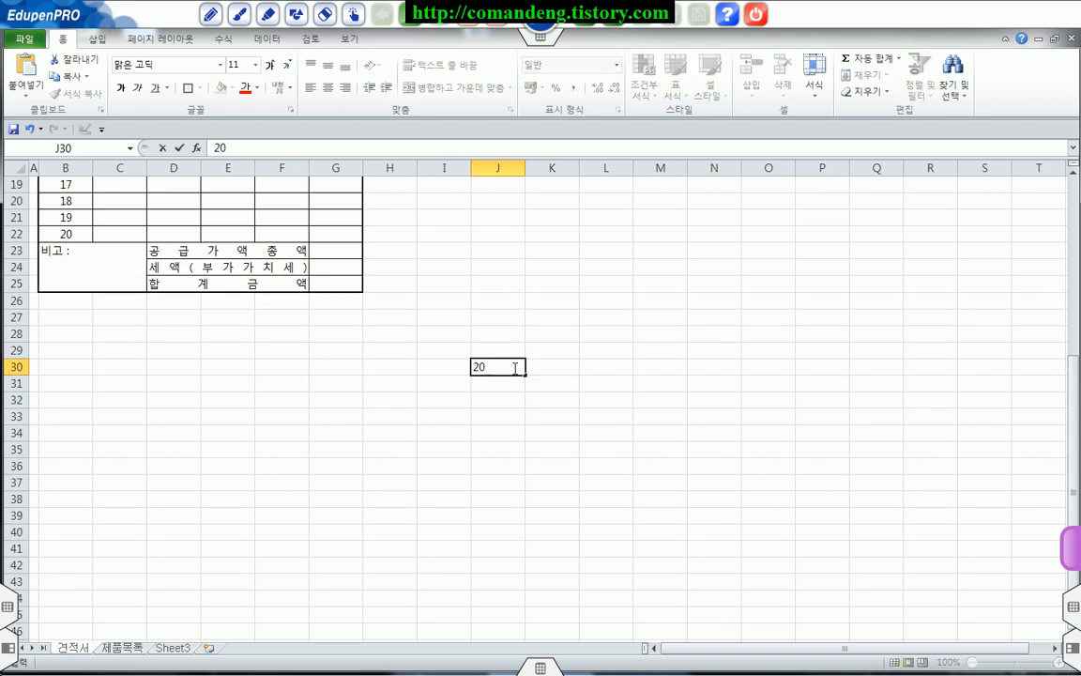
text(17년)
text( 12우)
text(월 25)
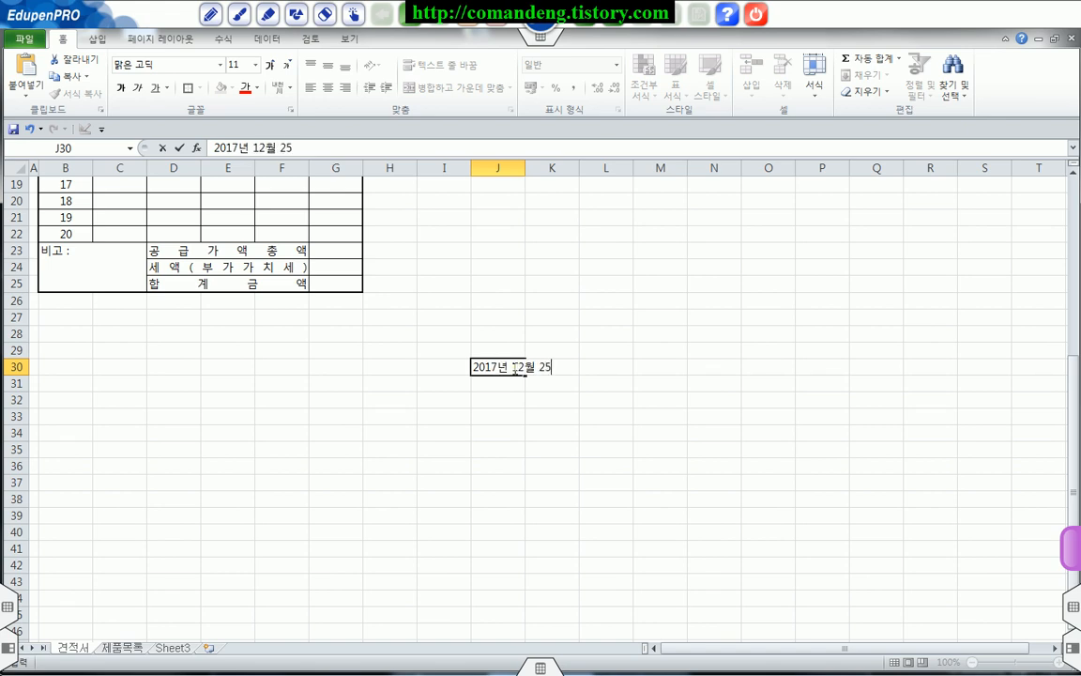
text(일)
key(Return)
key(Return)
Step: Enter the sentence 아래와 같이 견적합니다. in cell J32
text(아)
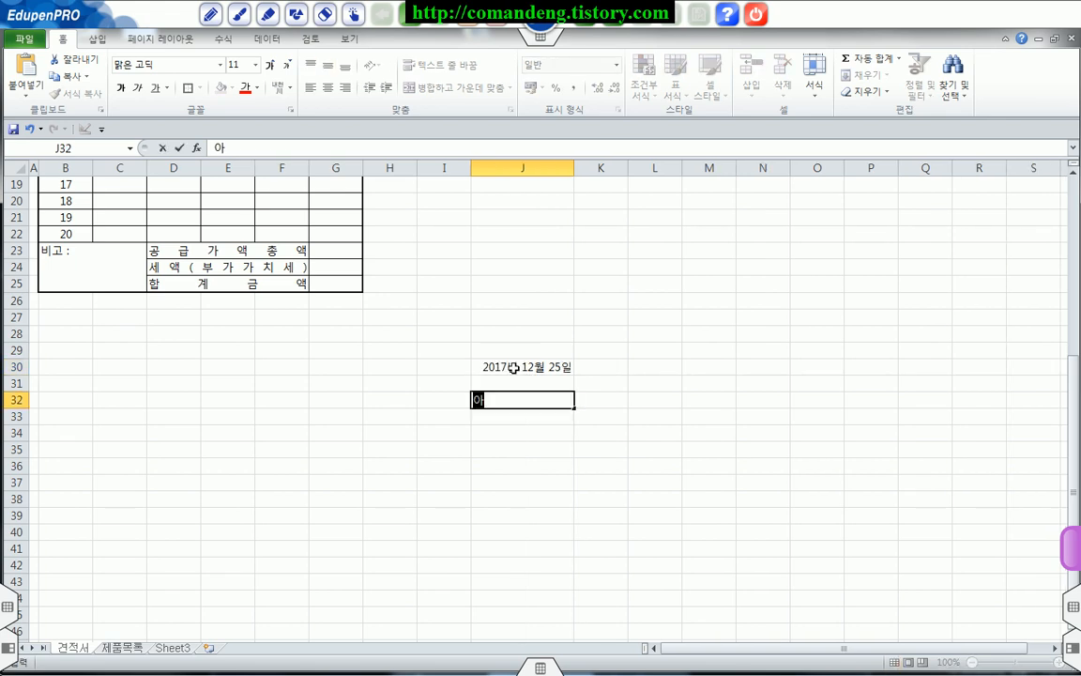
text(래와 가같이 )
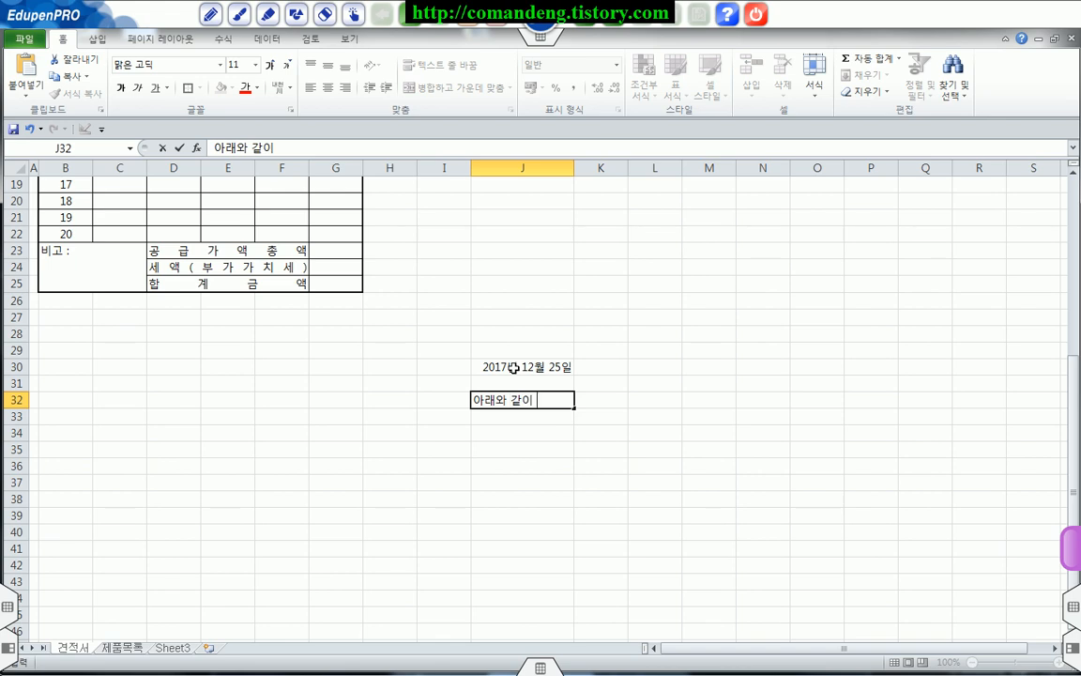
text(견적합니다.)
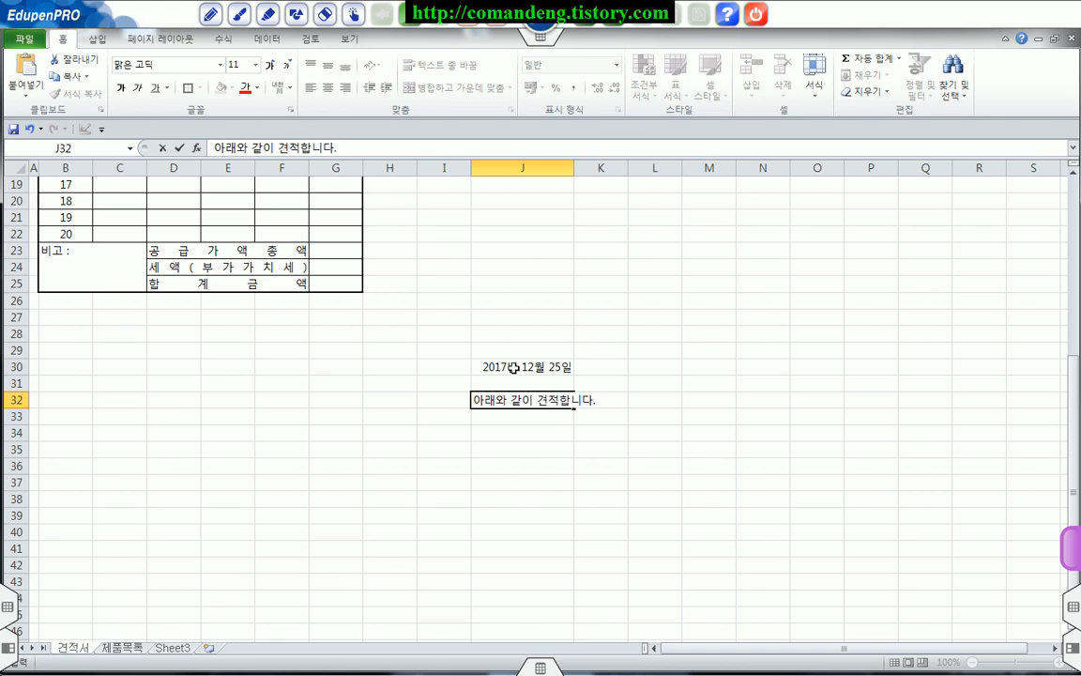
key(Return)
key(Return)
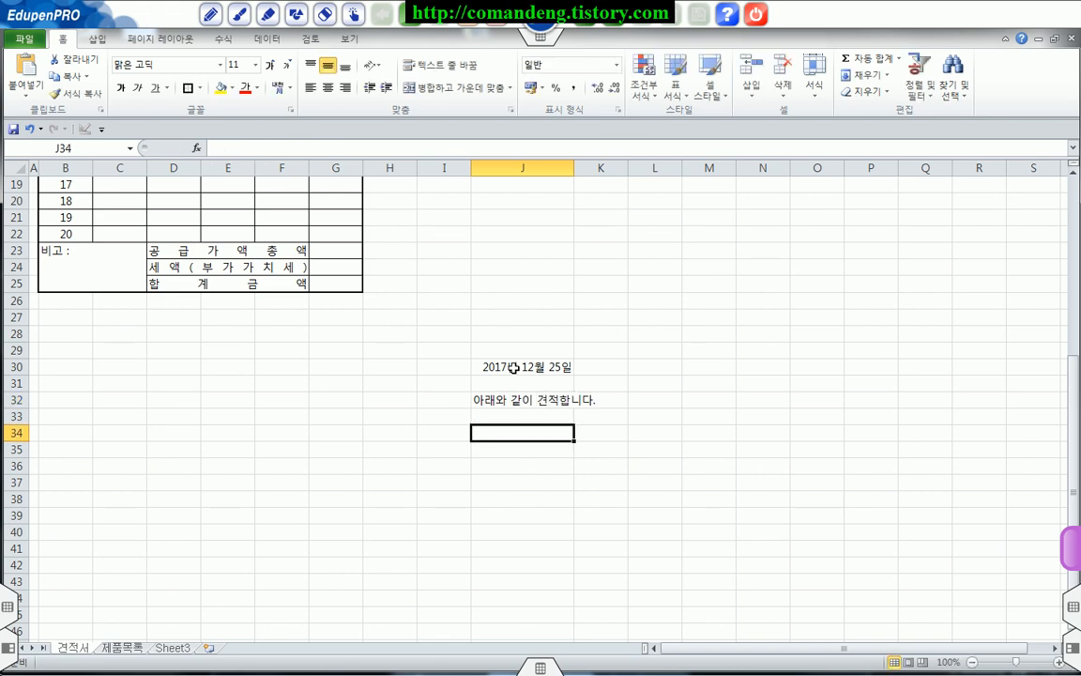
Step: Enter the recipient line 주시회사 명지유통 귀중 in cell J34
text(주시회사 명지)
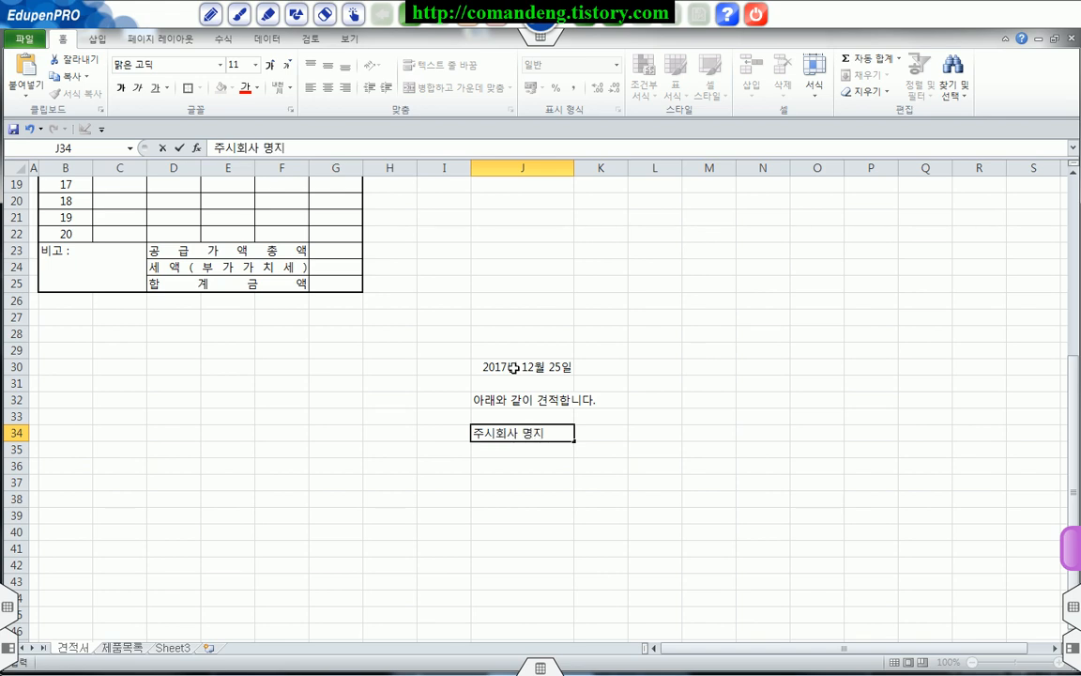
text(유통 구귀주)
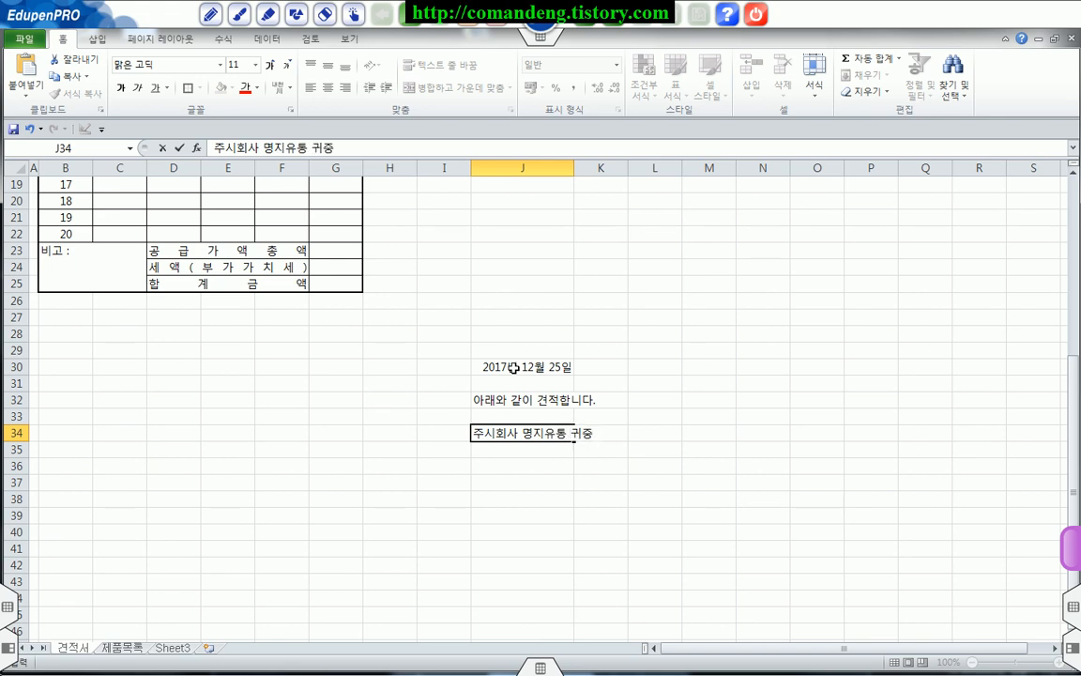
key(Return)
key(Return)
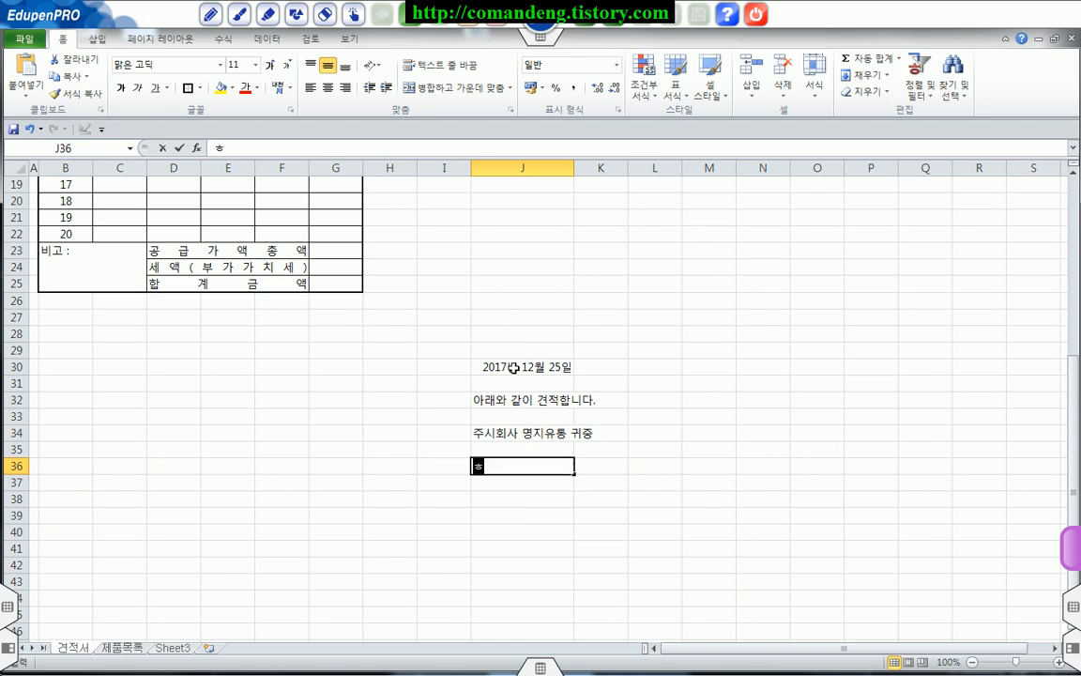
Step: Enter the total label 합계금액 : in cell J36
text(합ㄱ)
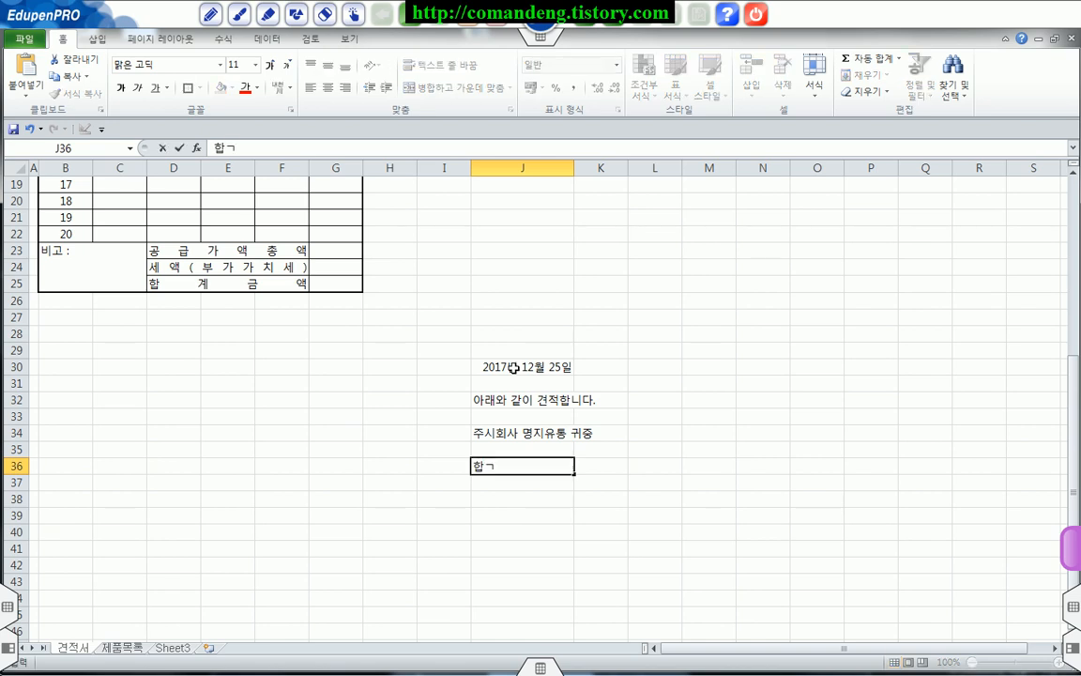
text(금액 :)
key(Return)
Step: Enter the currency suffix 원정 in cell L36, leaving K36 blank for the amount
key(Up)
key(Right)
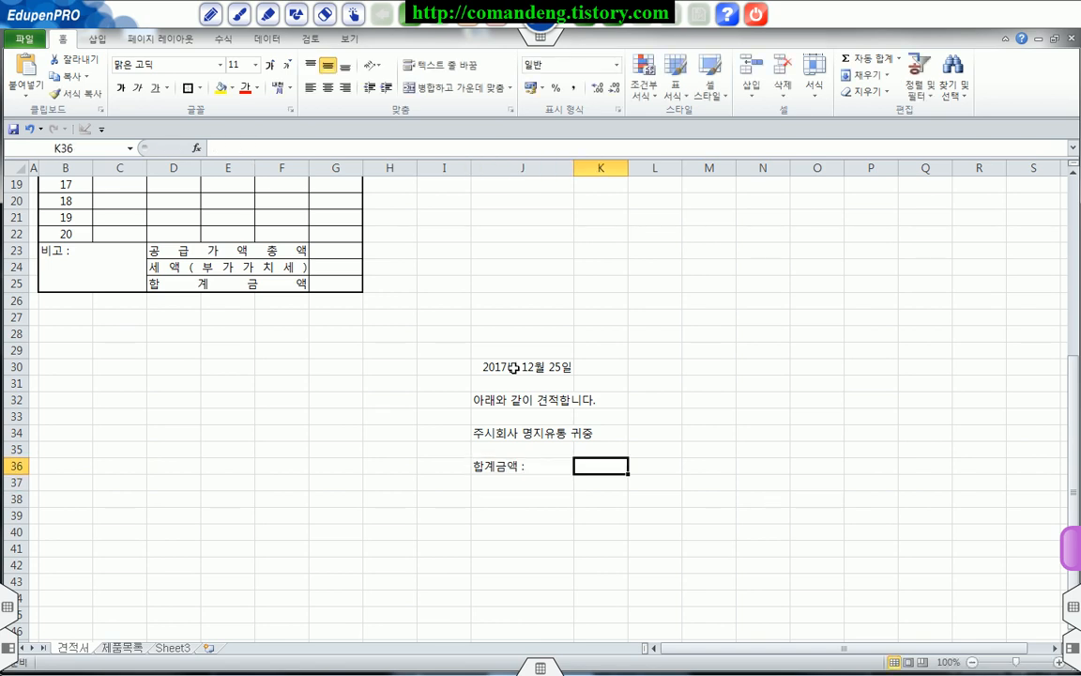
key(Right)
text(우)
text(정)
key(Return)
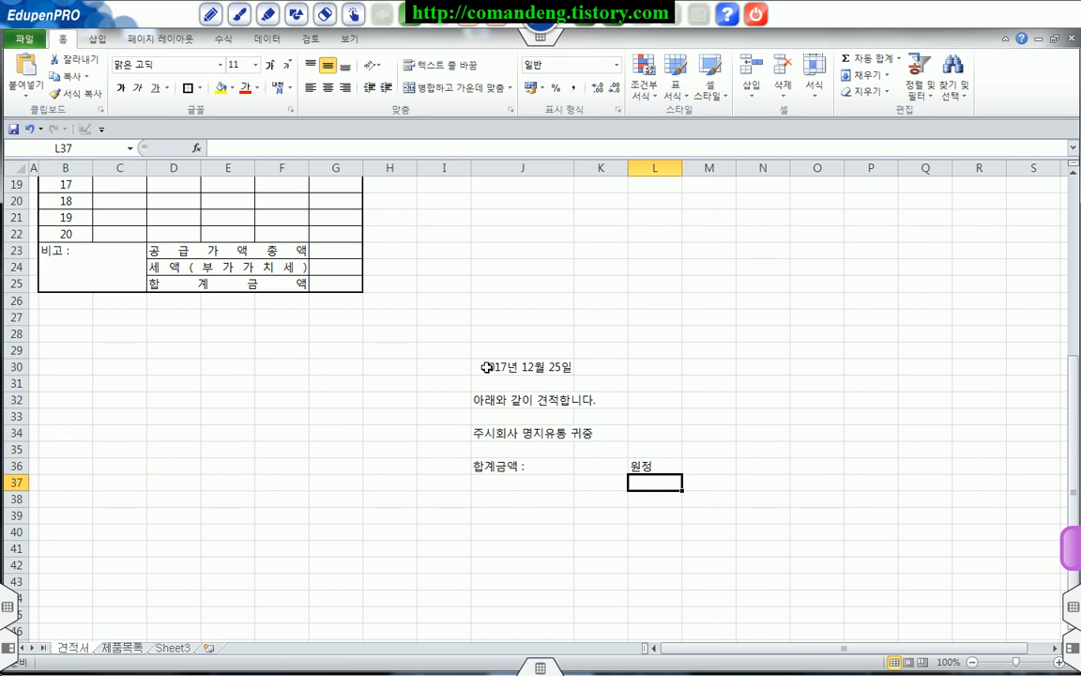
Step: Merge and center the date, sentence and recipient lines across J30:L30, J32:L32 and J34:L34
drag(488, 367, 655, 367)
click(457, 87)
drag(489, 399, 684, 398)
click(457, 87)
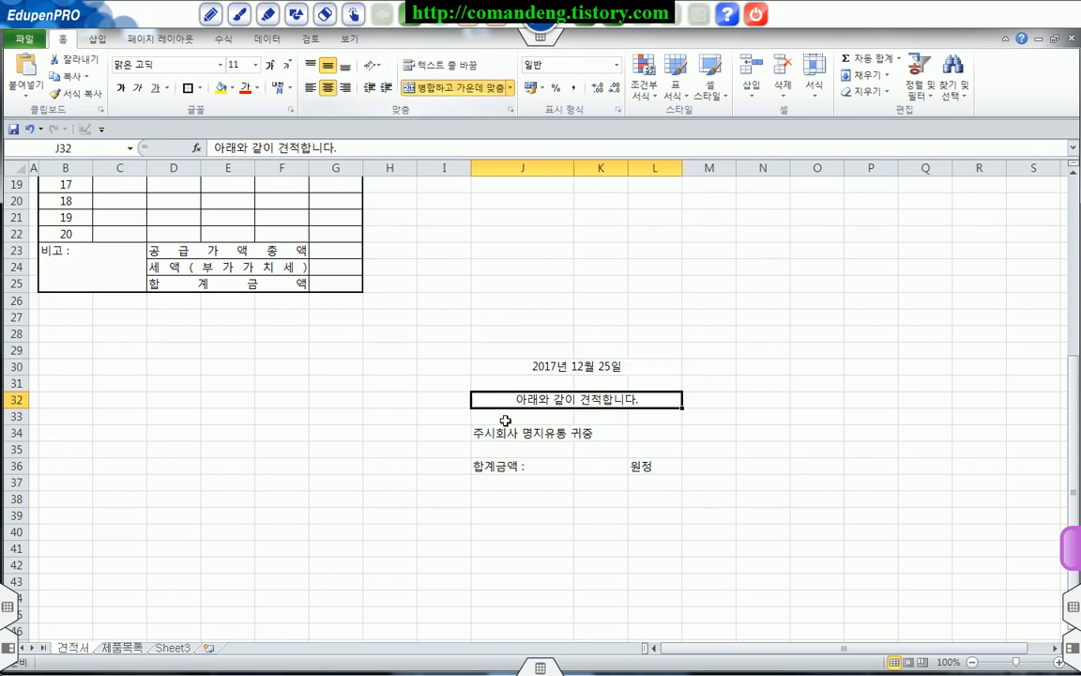
drag(489, 434, 674, 434)
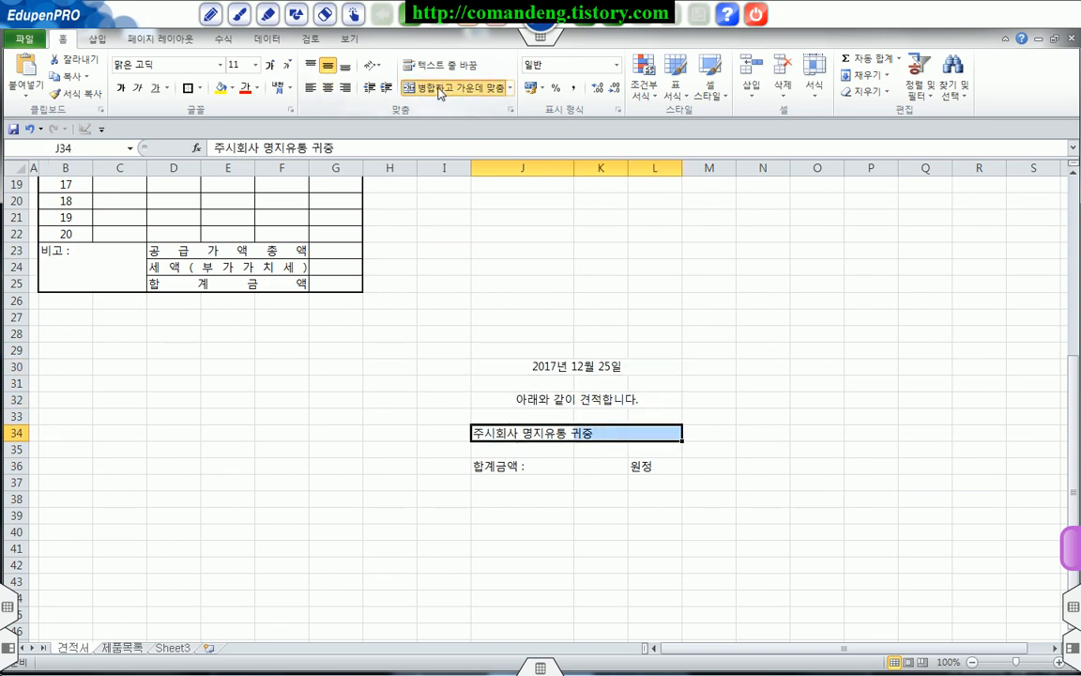
click(441, 87)
Step: Enlarge the date in J30 to font size 20 and increase the font size of the recipient line in J34
click(490, 366)
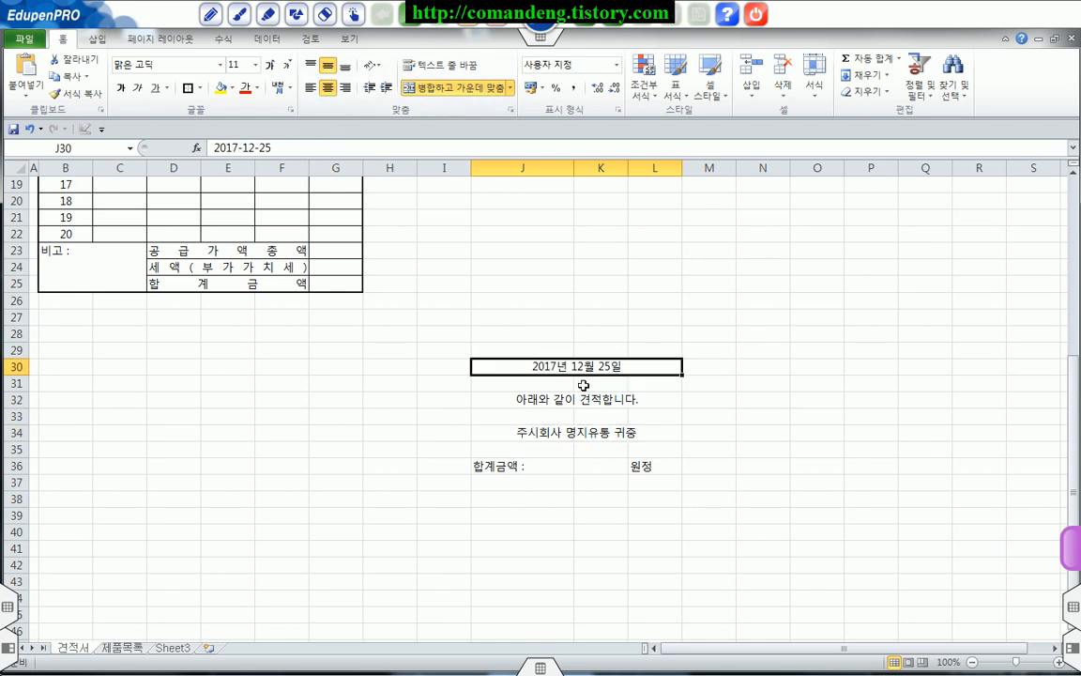
click(272, 67)
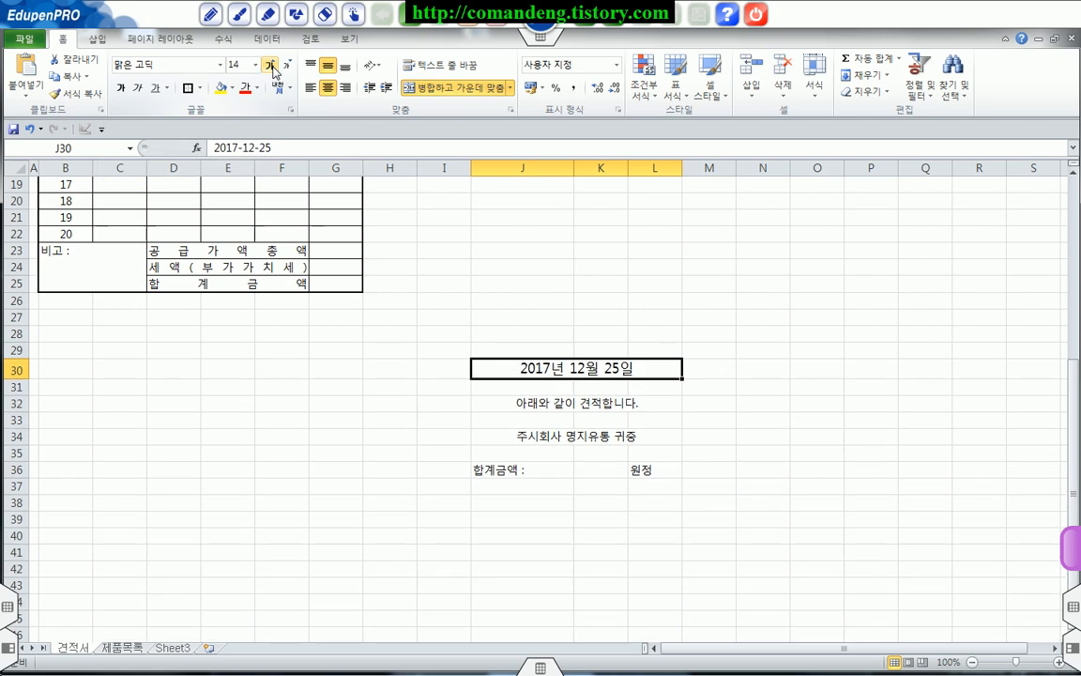
click(271, 67)
click(488, 406)
click(541, 443)
click(272, 66)
click(272, 67)
click(271, 67)
click(523, 371)
click(272, 66)
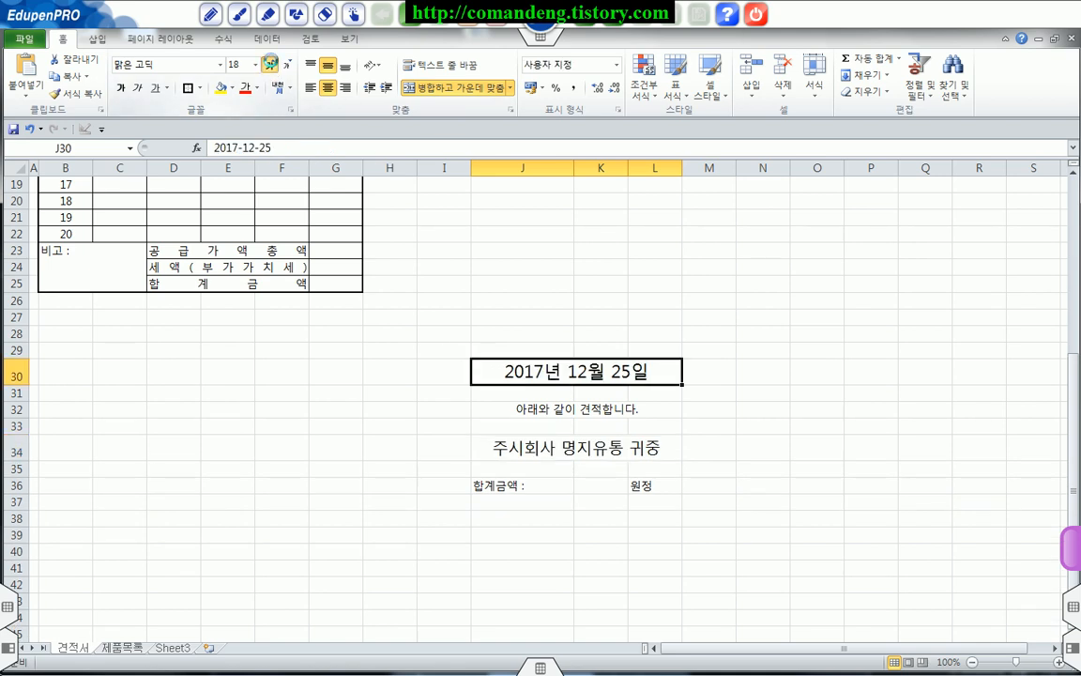
click(271, 67)
click(606, 490)
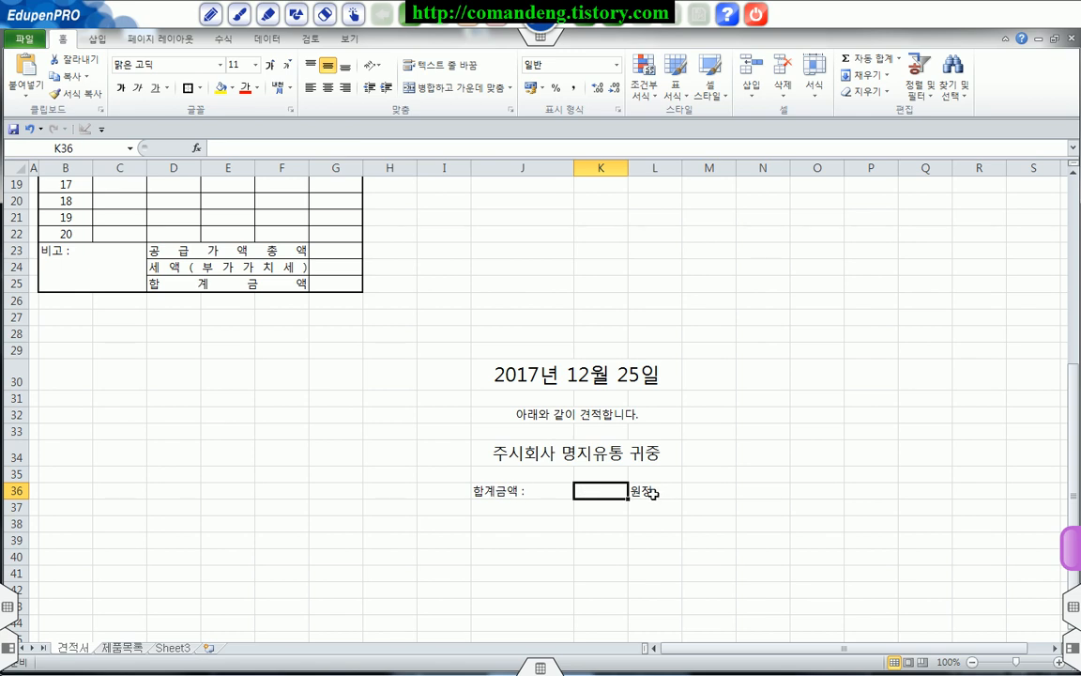
click(526, 491)
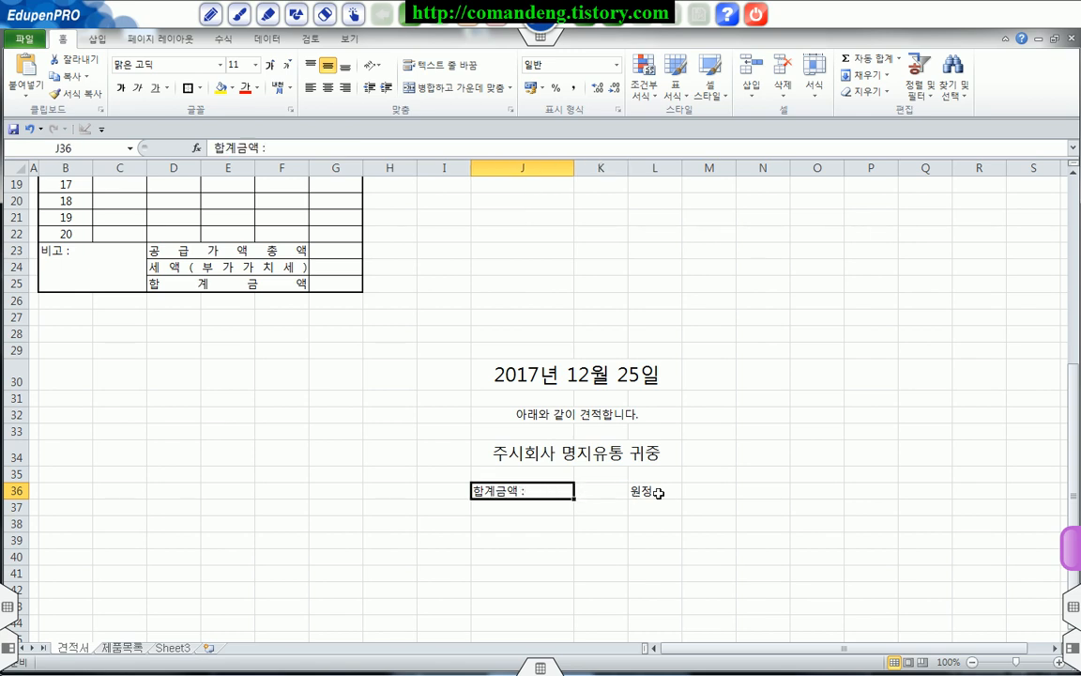
click(649, 491)
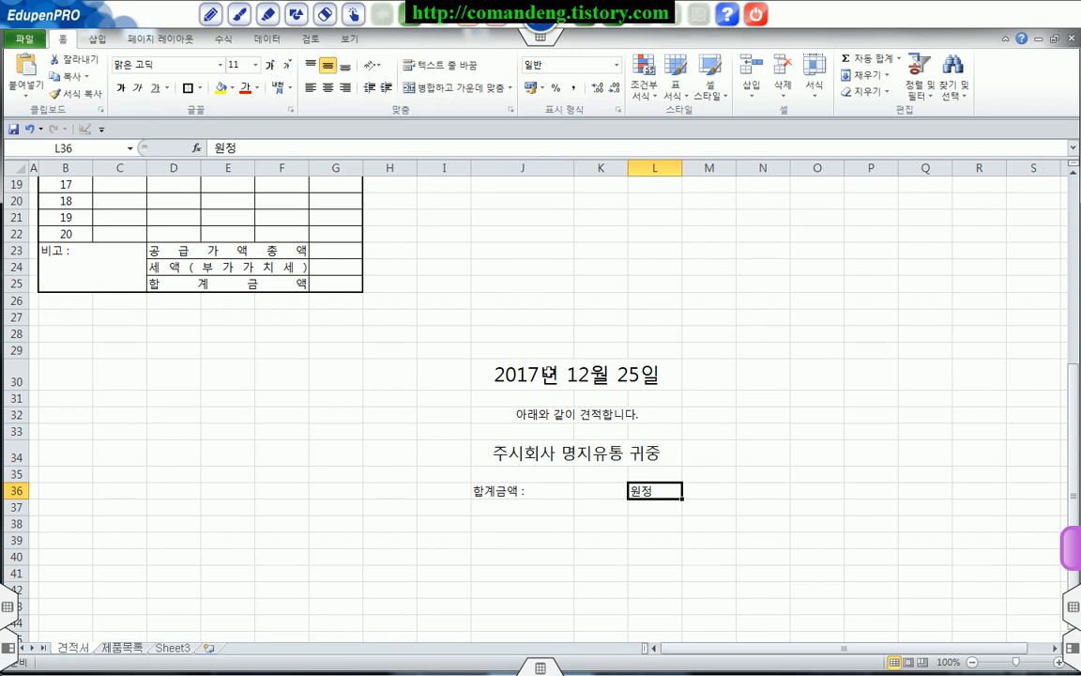
Step: Copy the header block J30:L36 and paste it as a linked picture (연결된 그림) at cell I3
drag(543, 374, 565, 484)
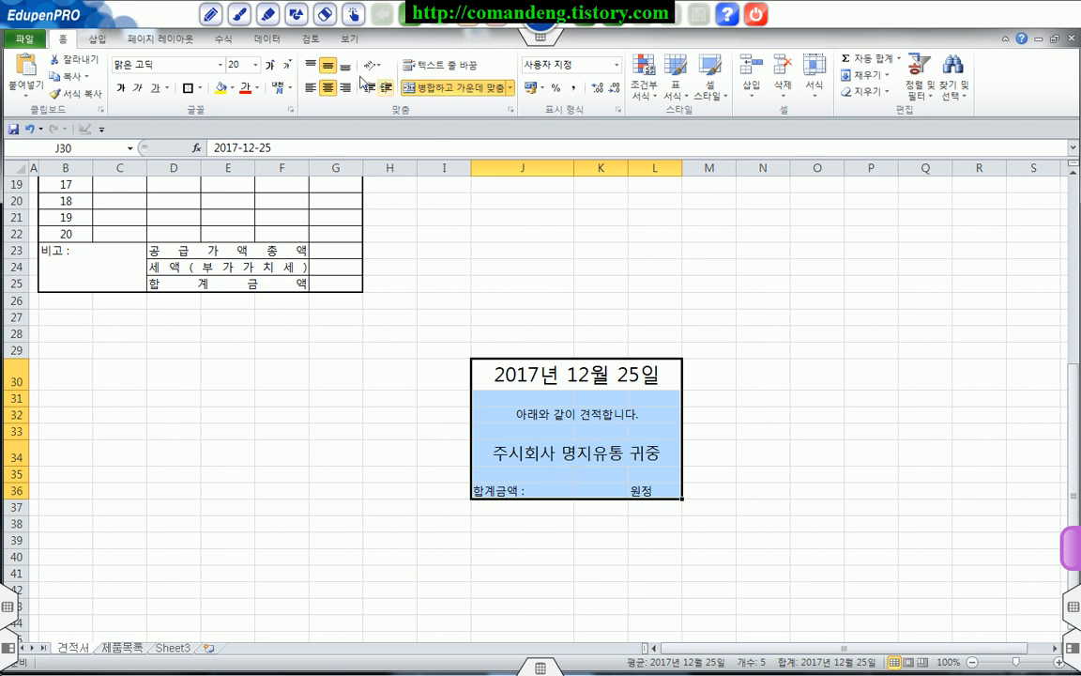
click(72, 79)
scroll(266, 331, up, 6)
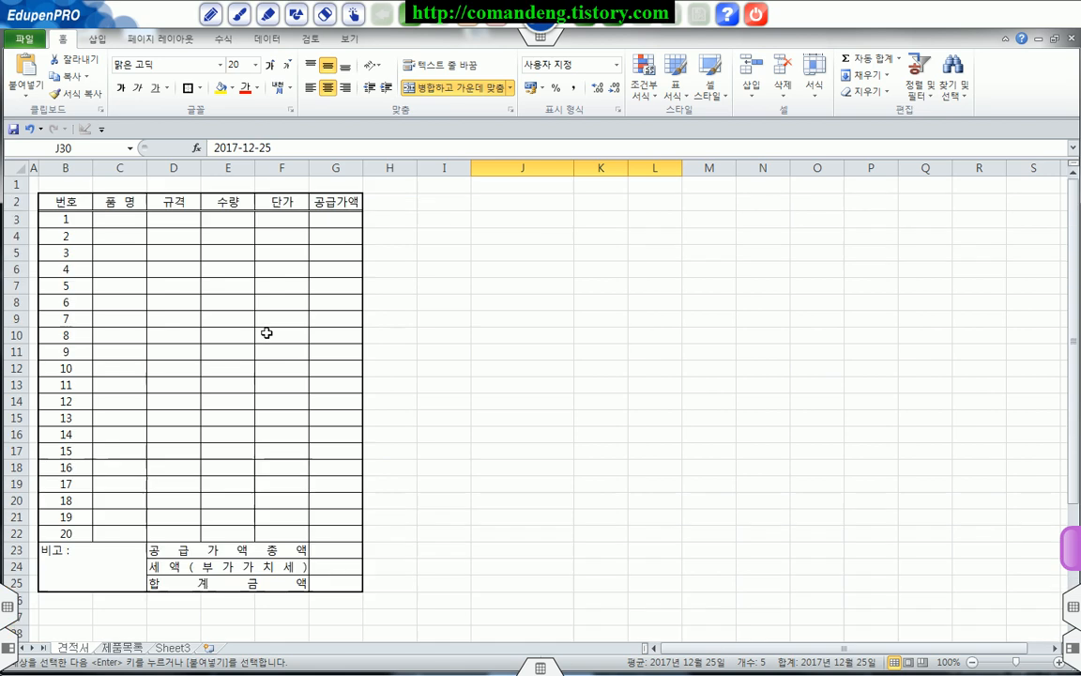
click(464, 221)
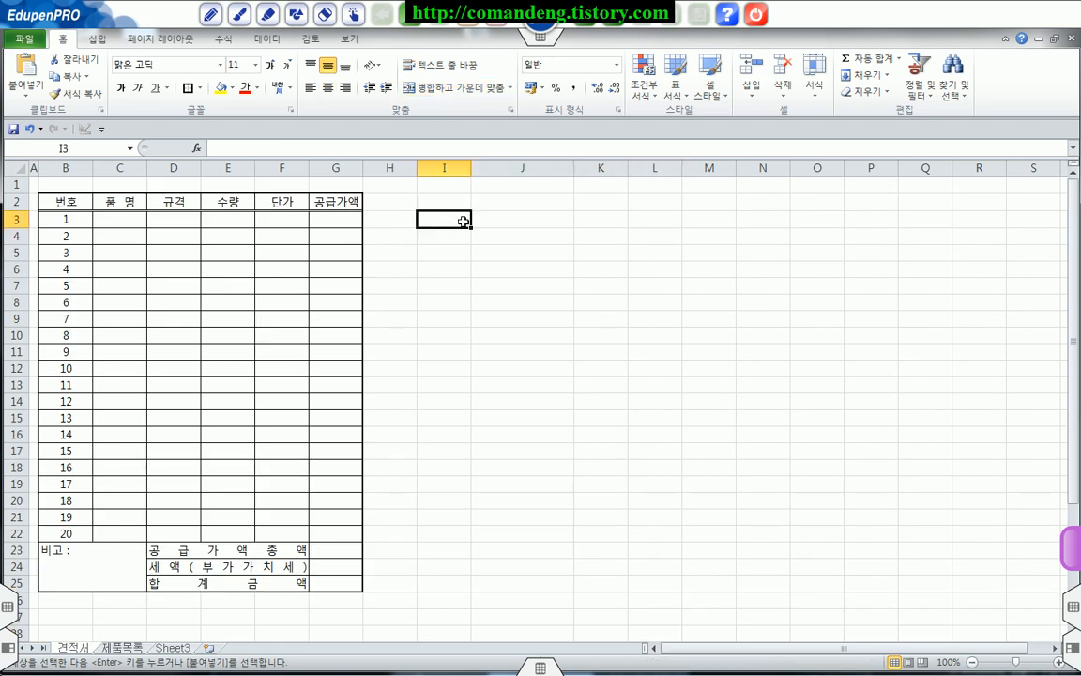
click(26, 100)
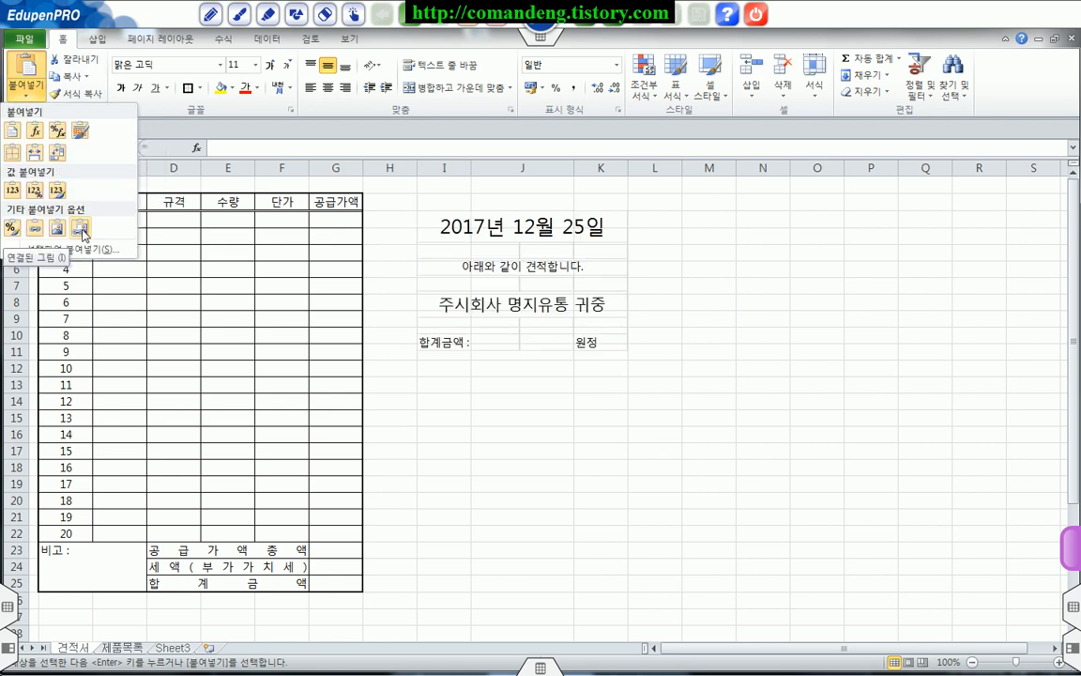
click(82, 230)
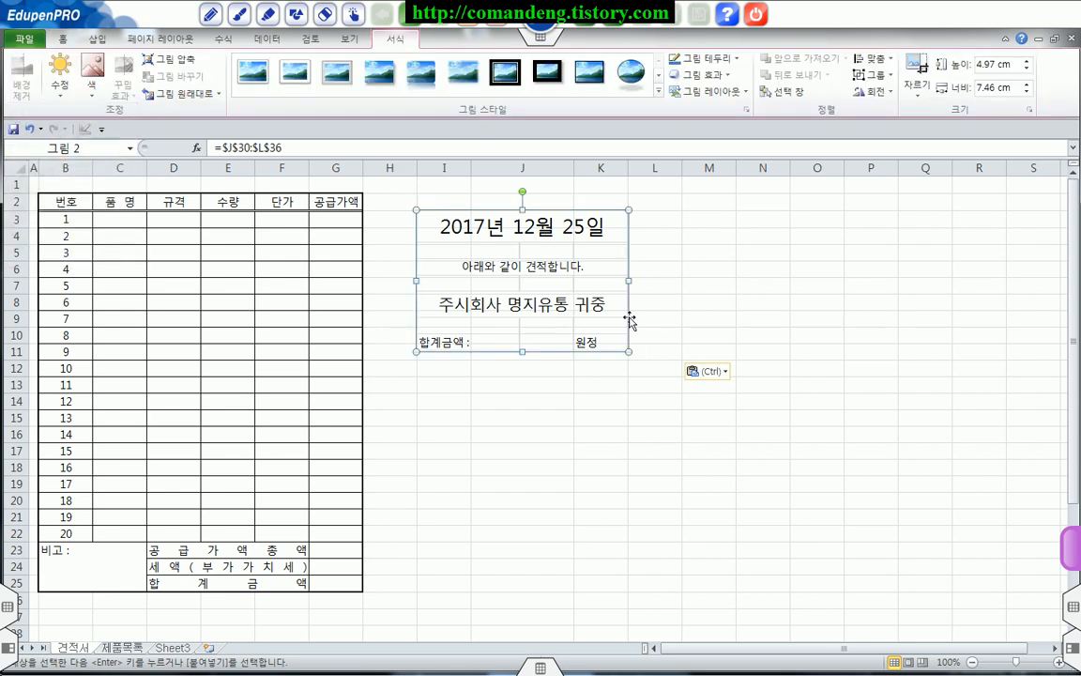
click(556, 384)
click(499, 280)
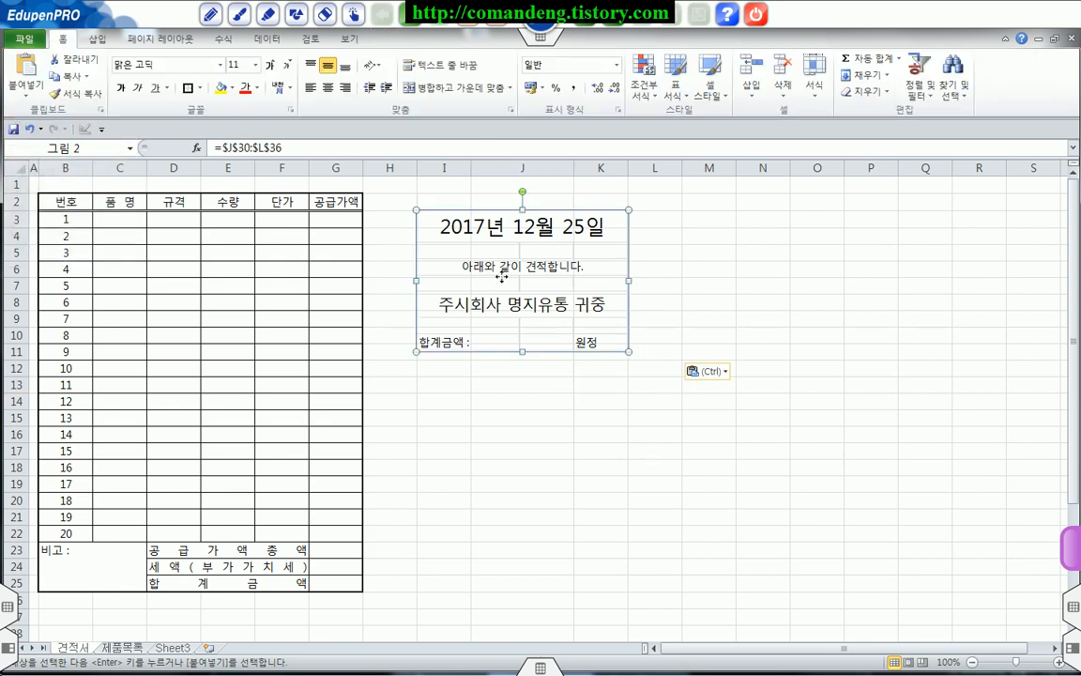
click(706, 304)
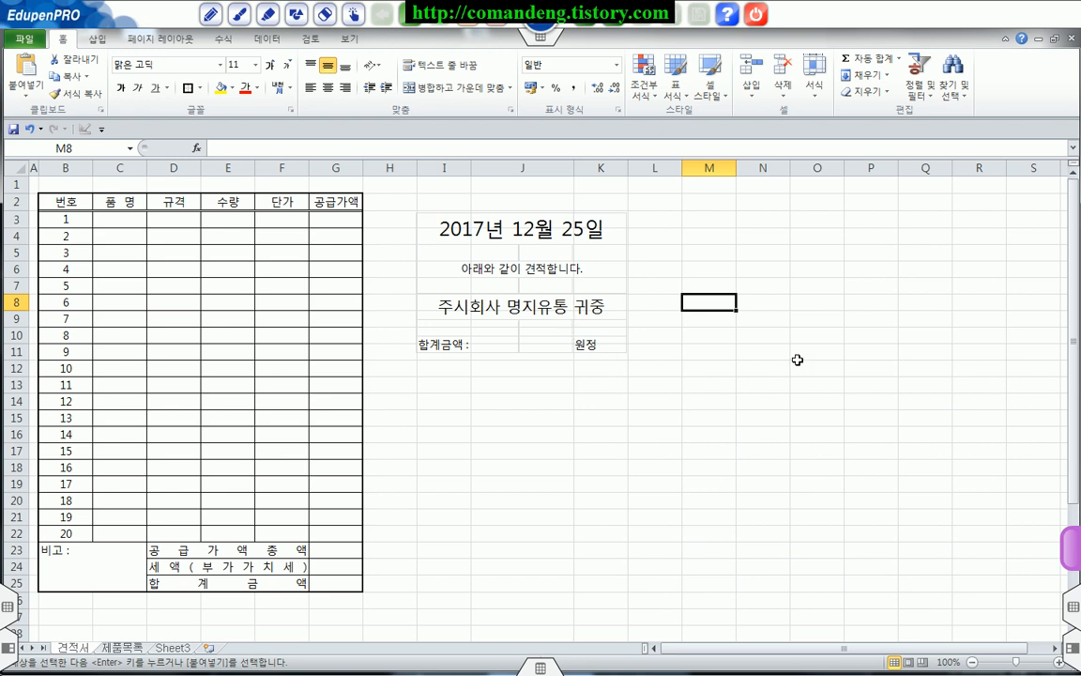
scroll(797, 360, down, 10)
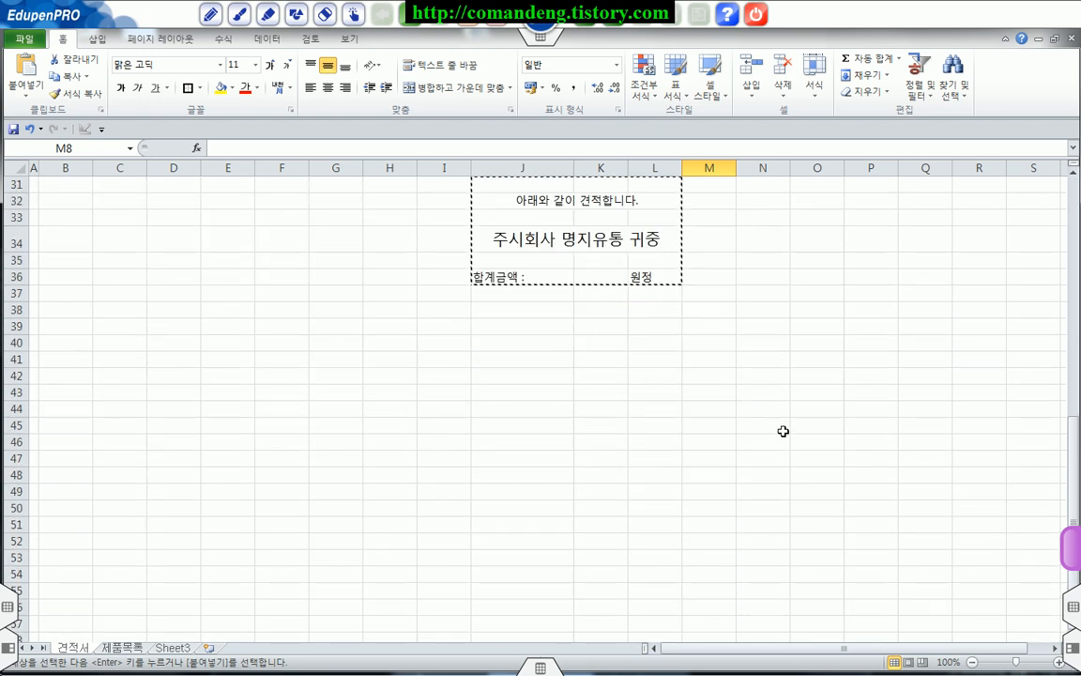
drag(499, 158, 650, 169)
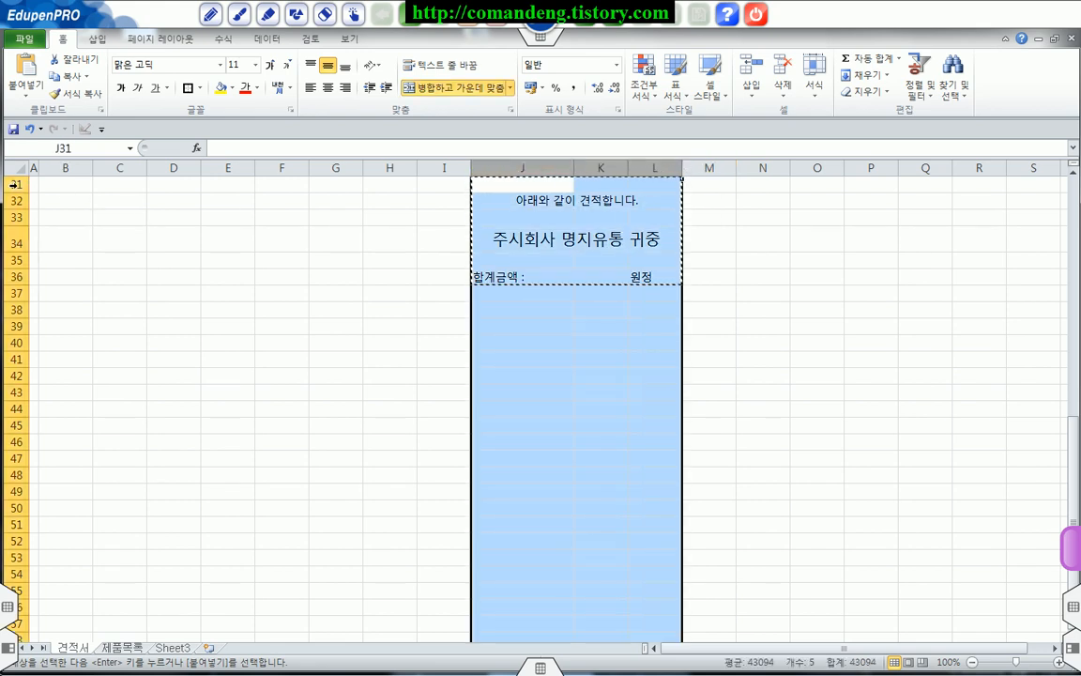
drag(15, 184, 15, 276)
click(601, 276)
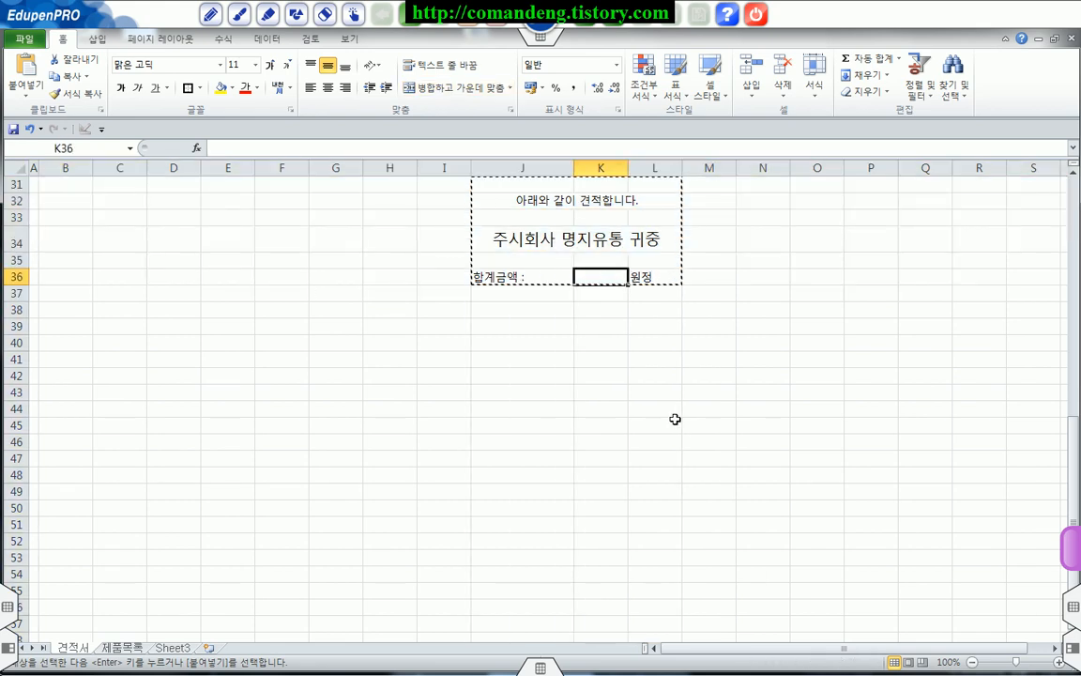
click(777, 397)
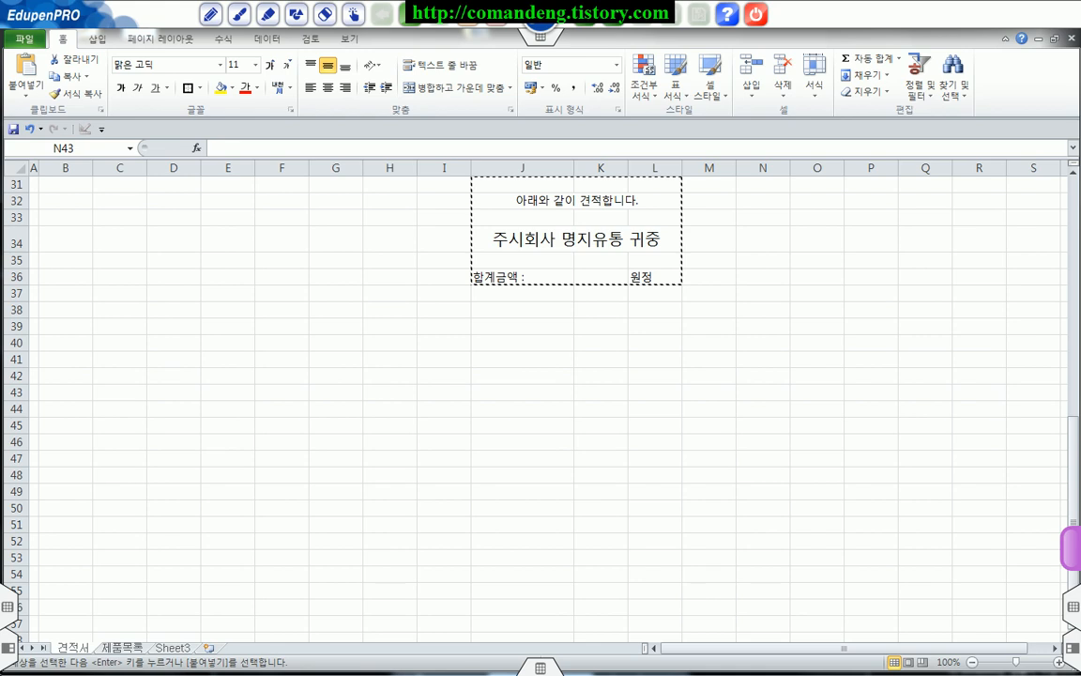
Step: Enter the supplier block labels 공급자 in N43, 등록번호 in O43 and 상호 in O44
click(768, 390)
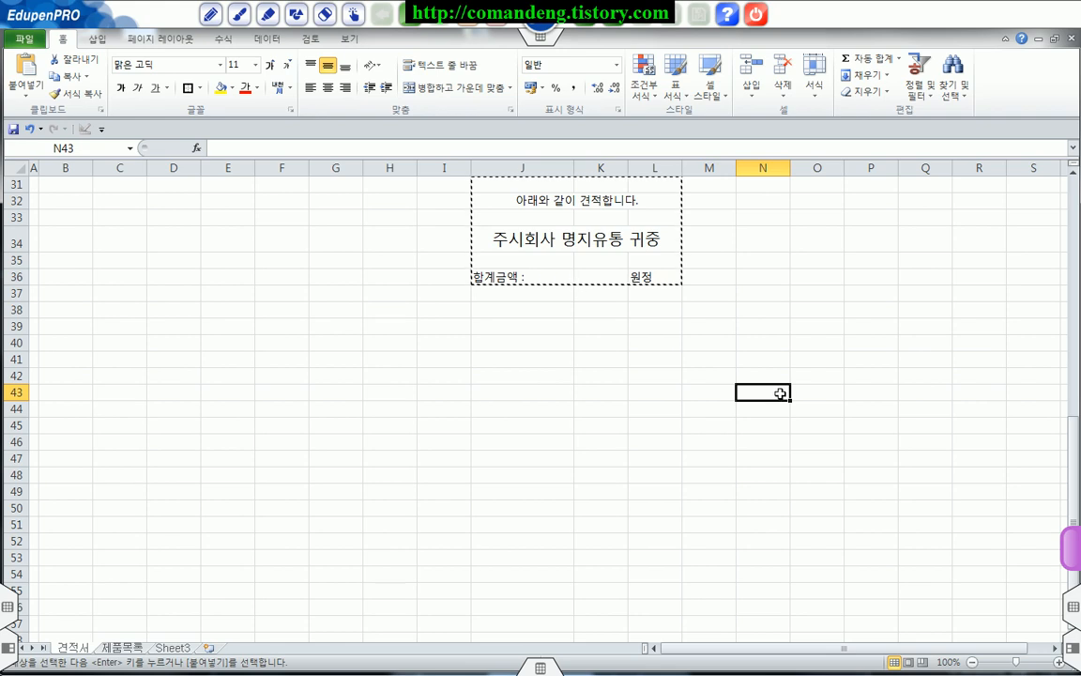
text(공급)
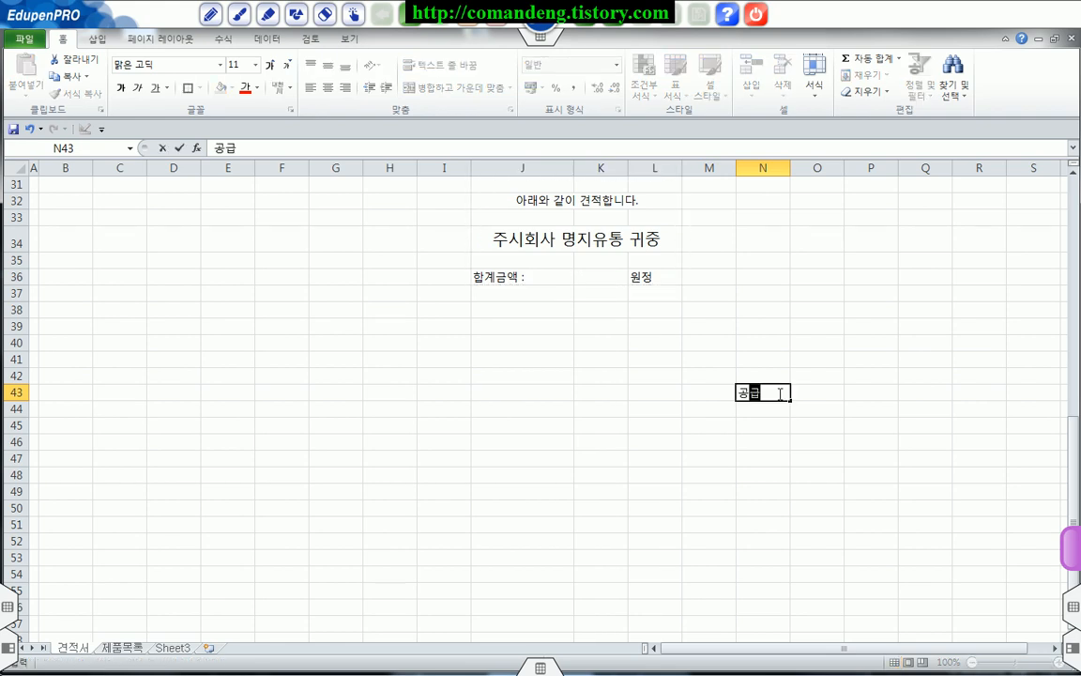
text(자)
key(Tab)
text(등록ㅂ)
text(호)
key(Return)
text(상호)
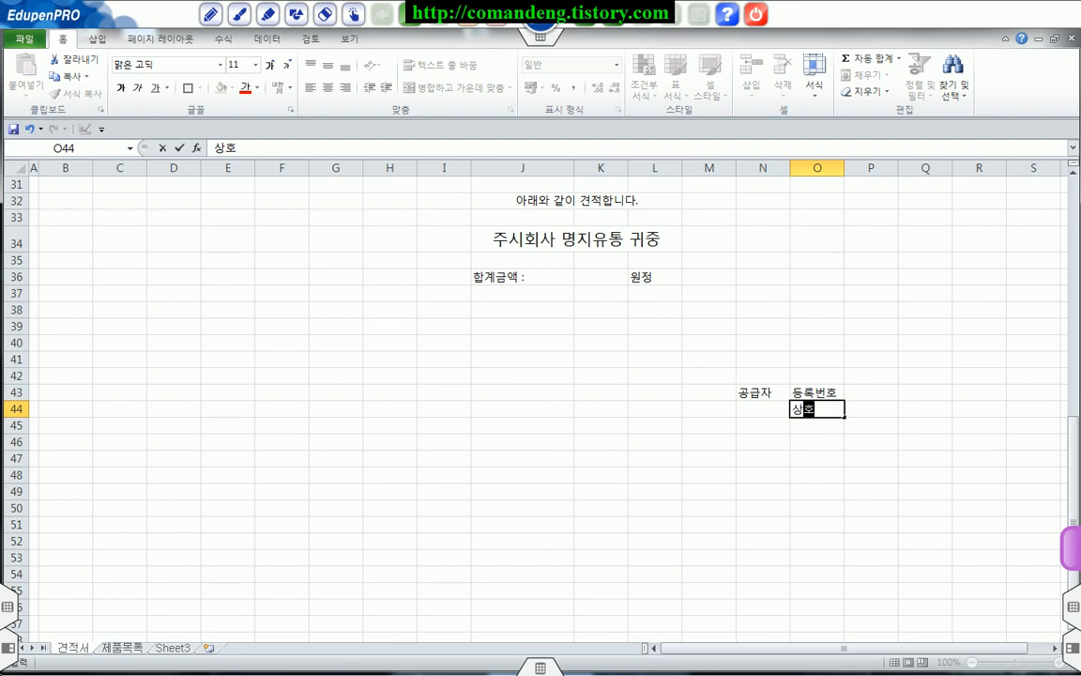
click(460, 674)
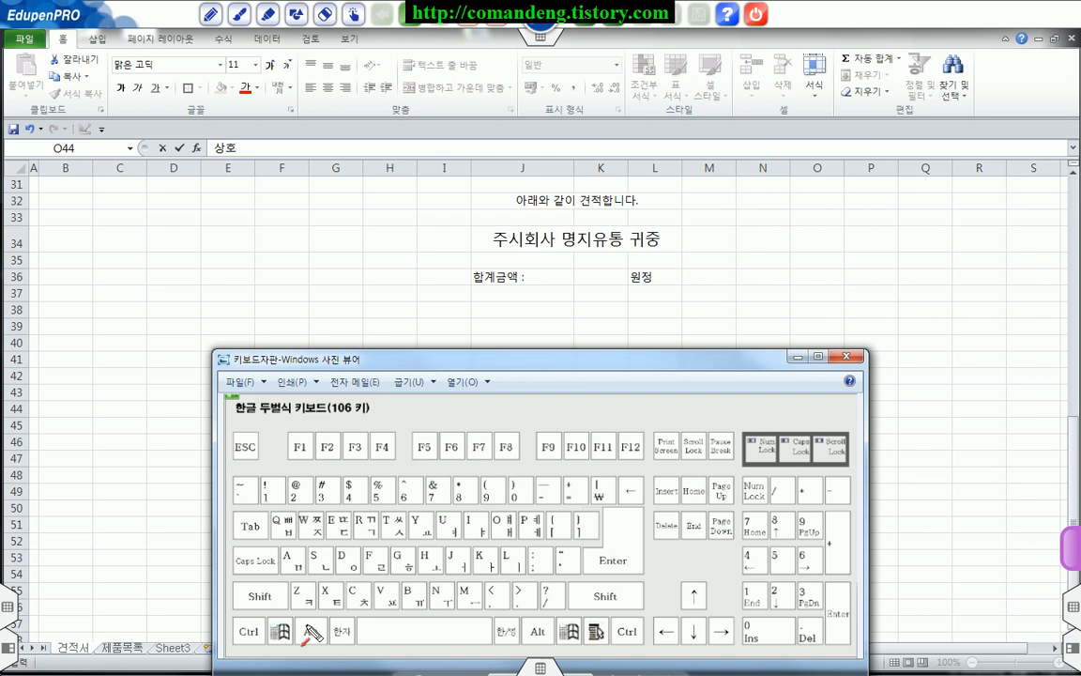
drag(302, 631, 326, 642)
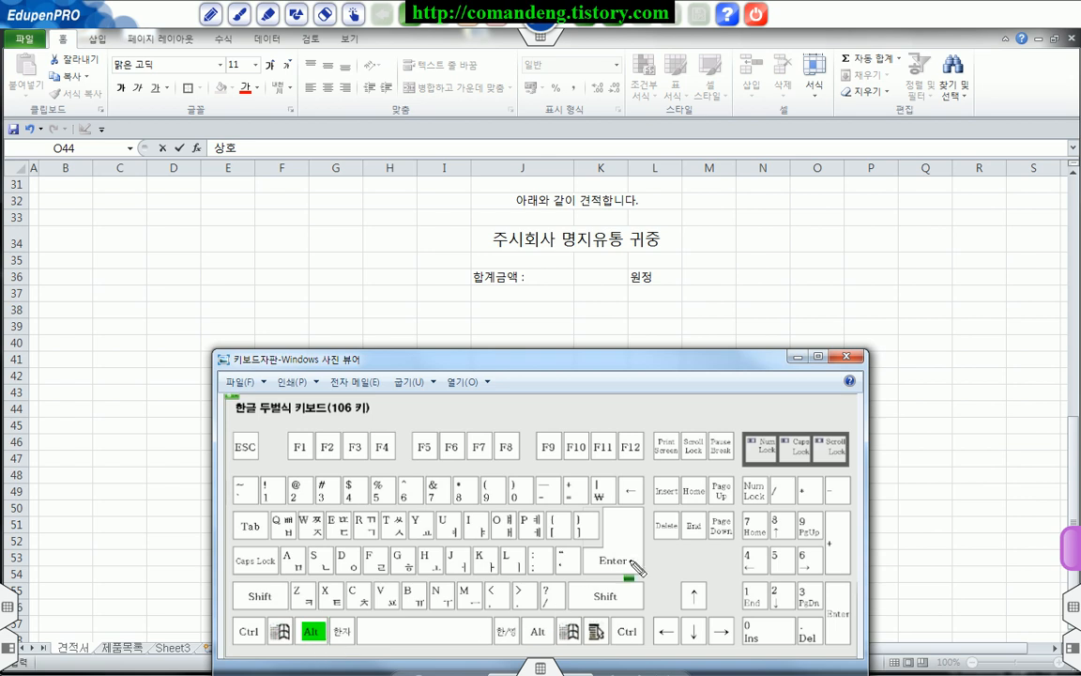
drag(604, 527, 631, 567)
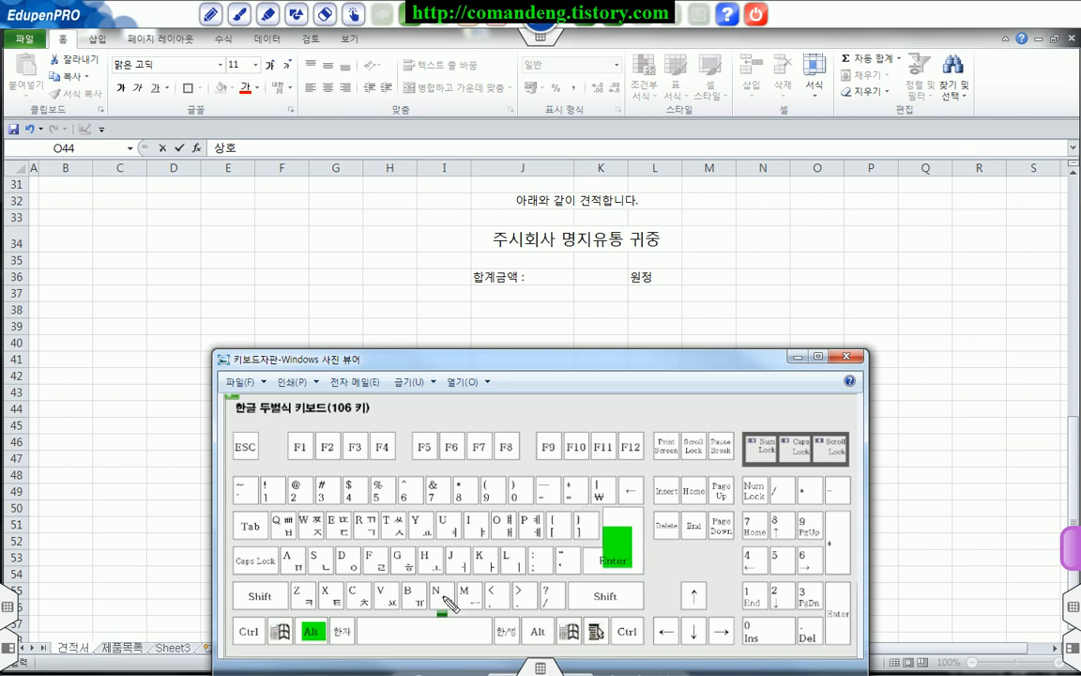
drag(309, 627, 323, 638)
mouse_move(617, 522)
mouse_down()
mouse_move(608, 540)
mouse_move(642, 575)
mouse_up()
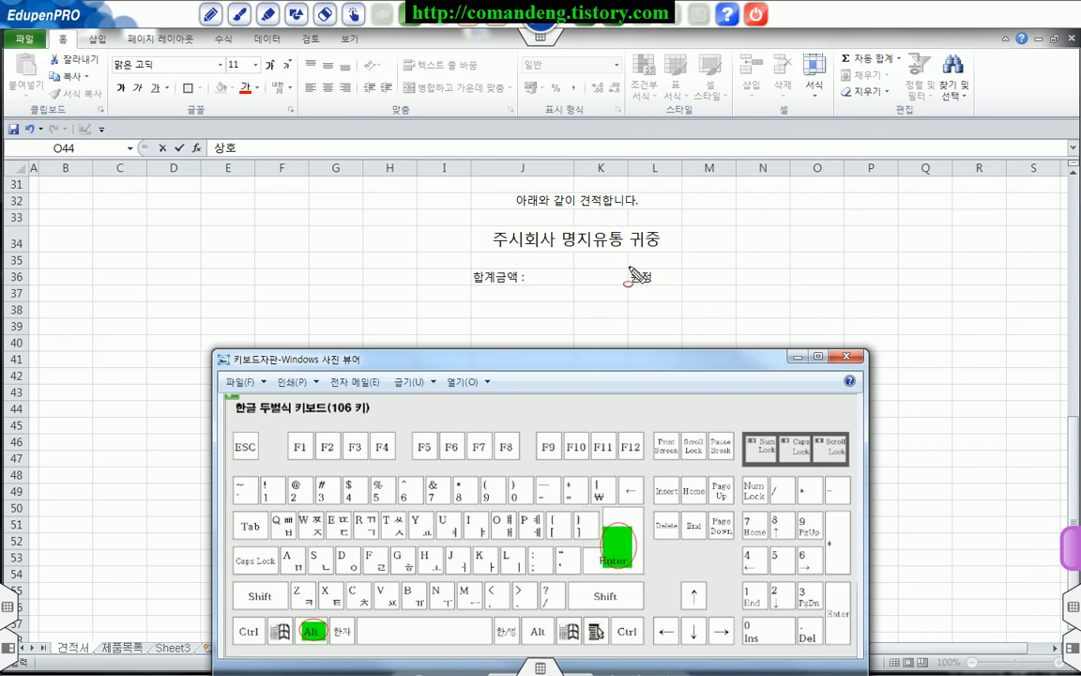
key(F3)
mouse_move(632, 276)
mouse_down()
mouse_move(669, 276)
mouse_move(671, 291)
mouse_up()
key(Escape)
Step: Try to add a second line of text below 원정 in cell L36
double_click(664, 278)
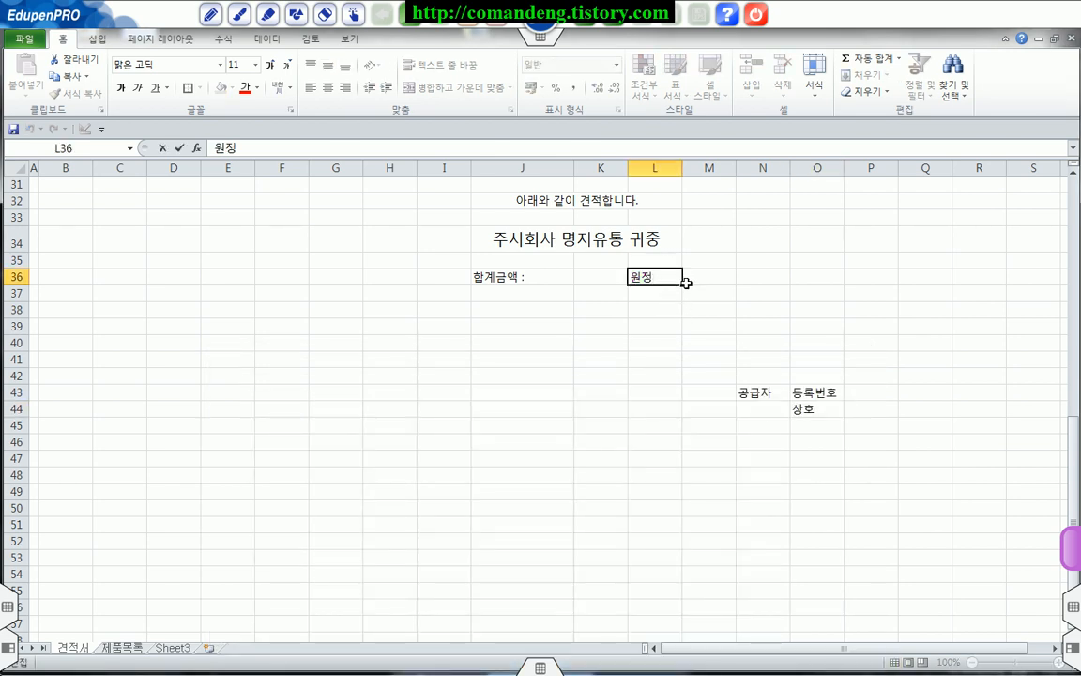
key(alt+Return)
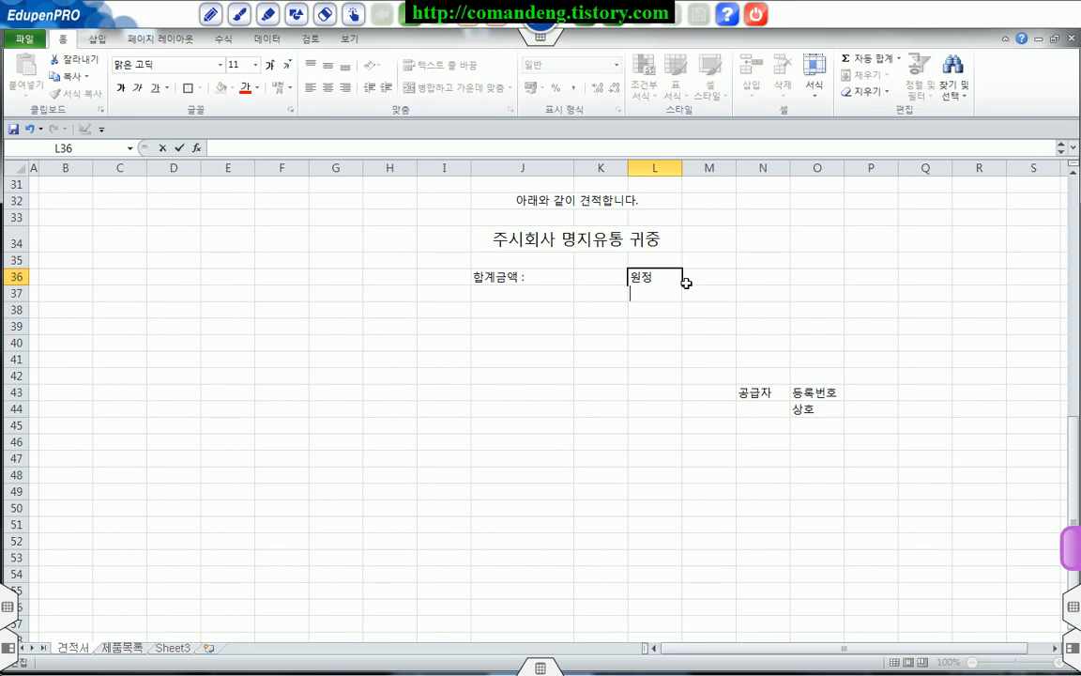
text((버)
key(Escape)
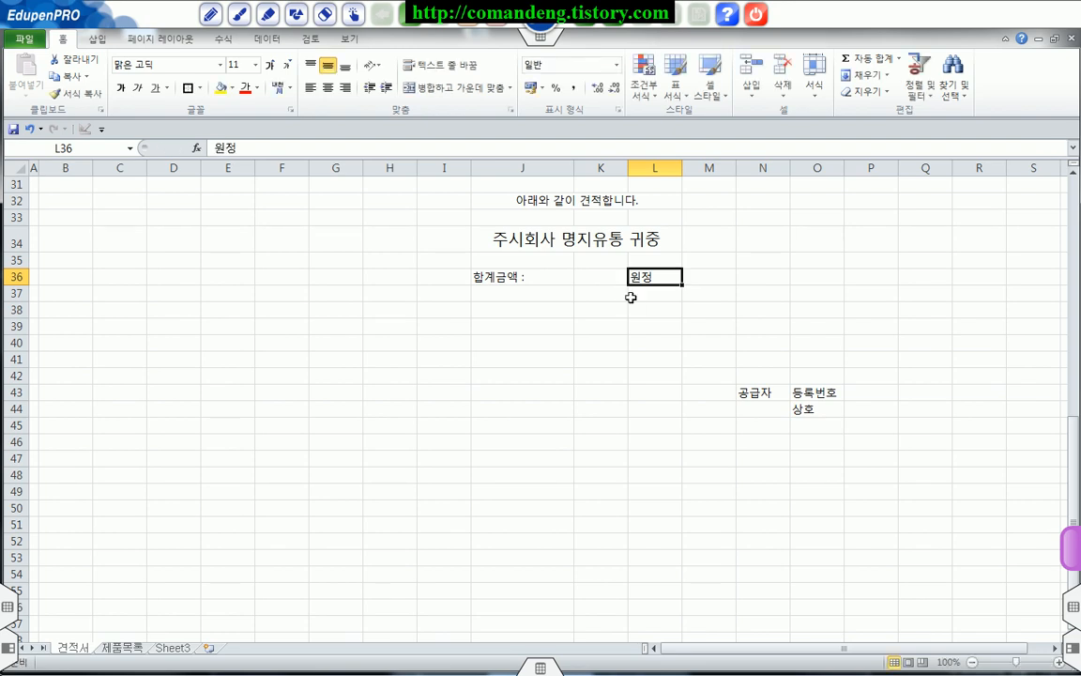
Step: Add (법인명) as a second line in O44 and put spaces between 상 and 호 on the first line
click(820, 408)
double_click(821, 408)
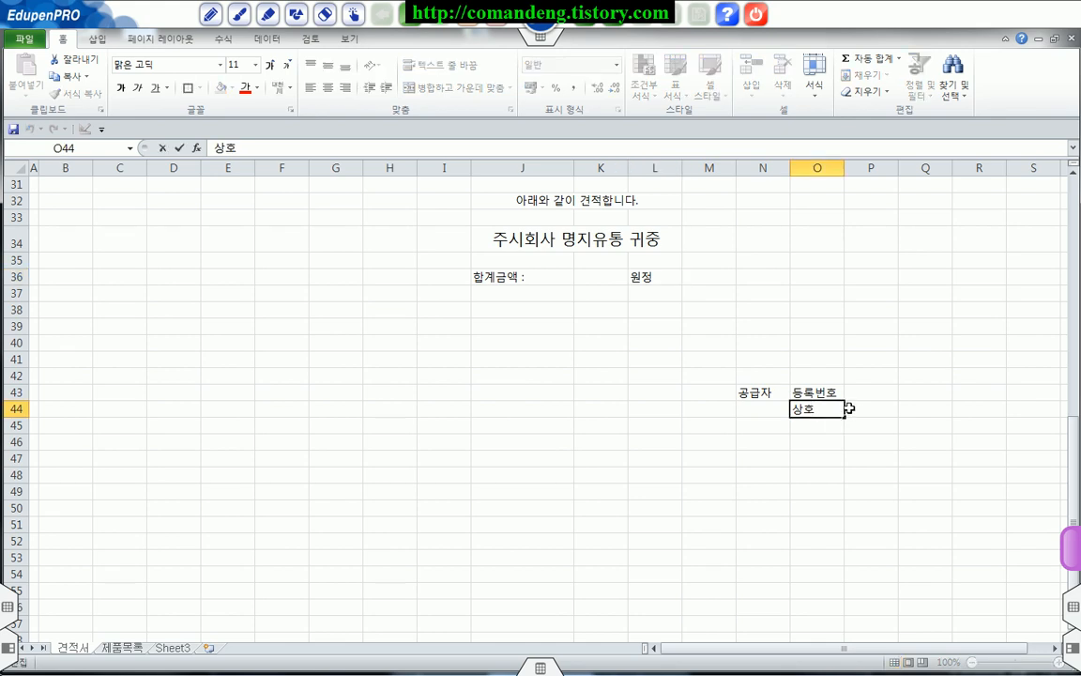
key(alt+Return)
text((ㅂㅓㅂ인ㅂ)
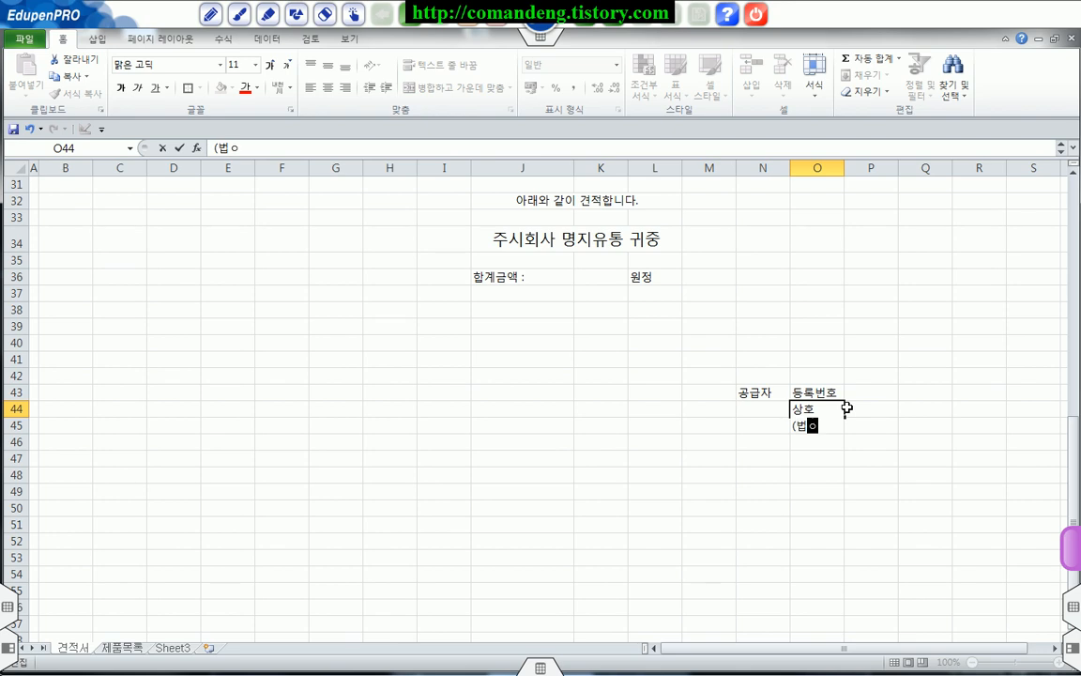
text(ㅇ))
key(ctrl+Return)
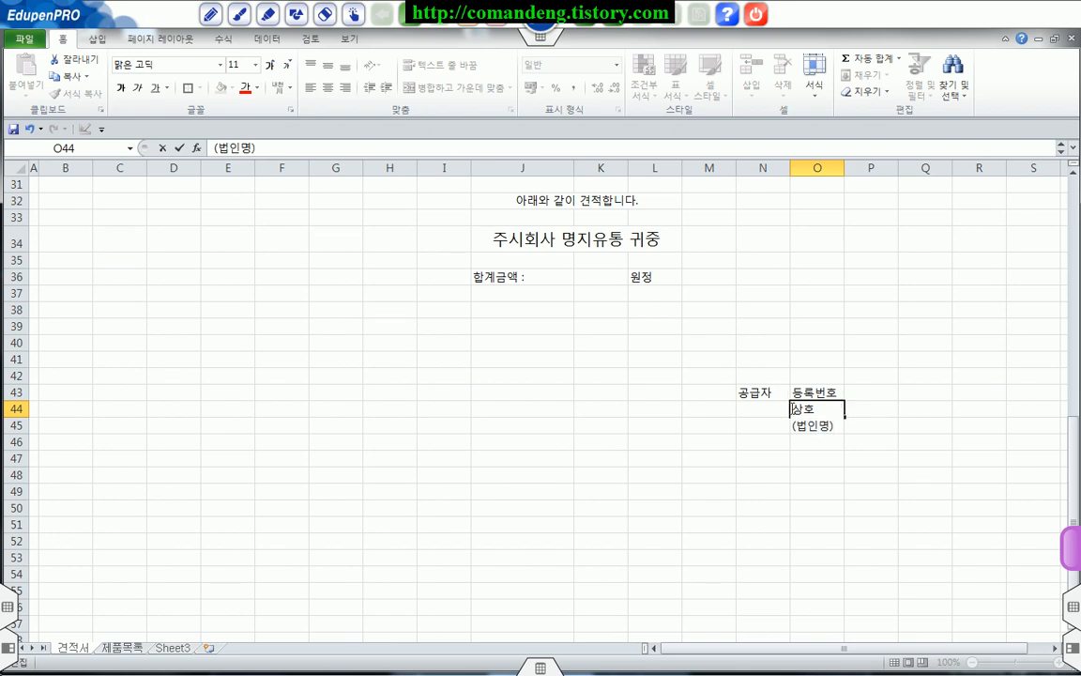
key(Up)
key(Left)
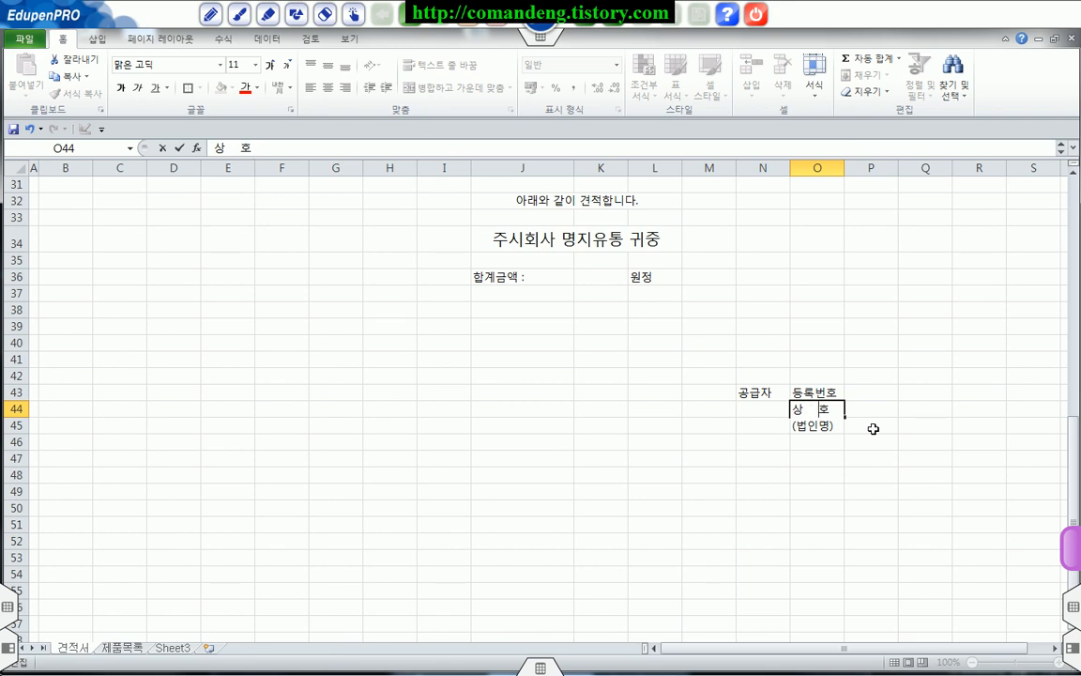
key(Return)
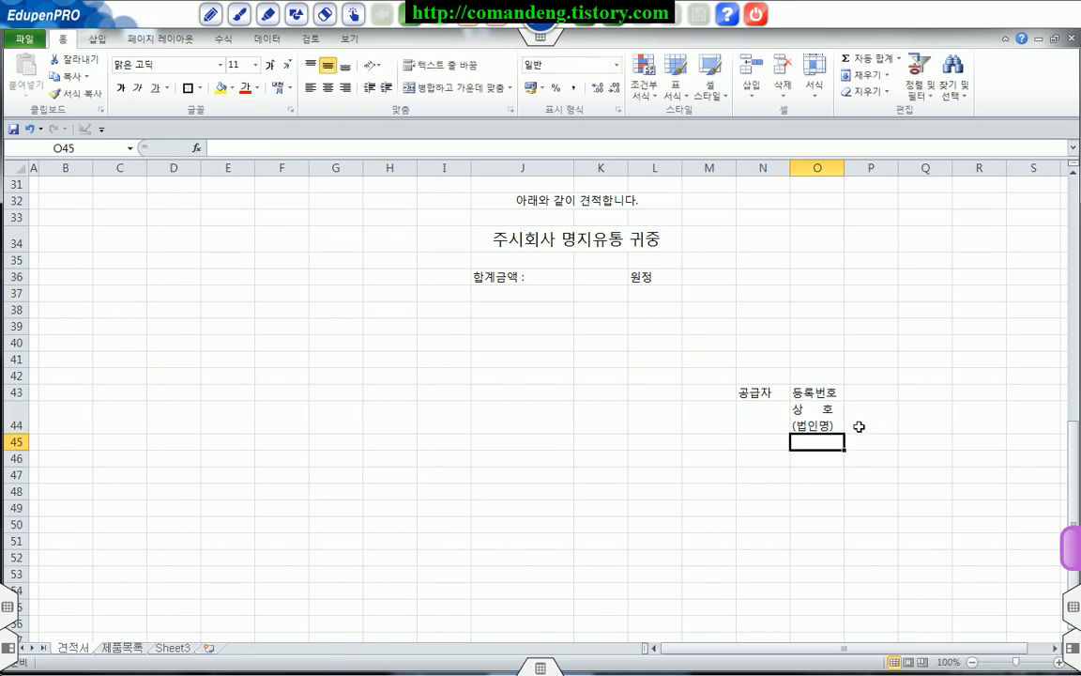
Step: Enter the labels 사 업 장 in O45 and 전화번호 in O46
text(사 )
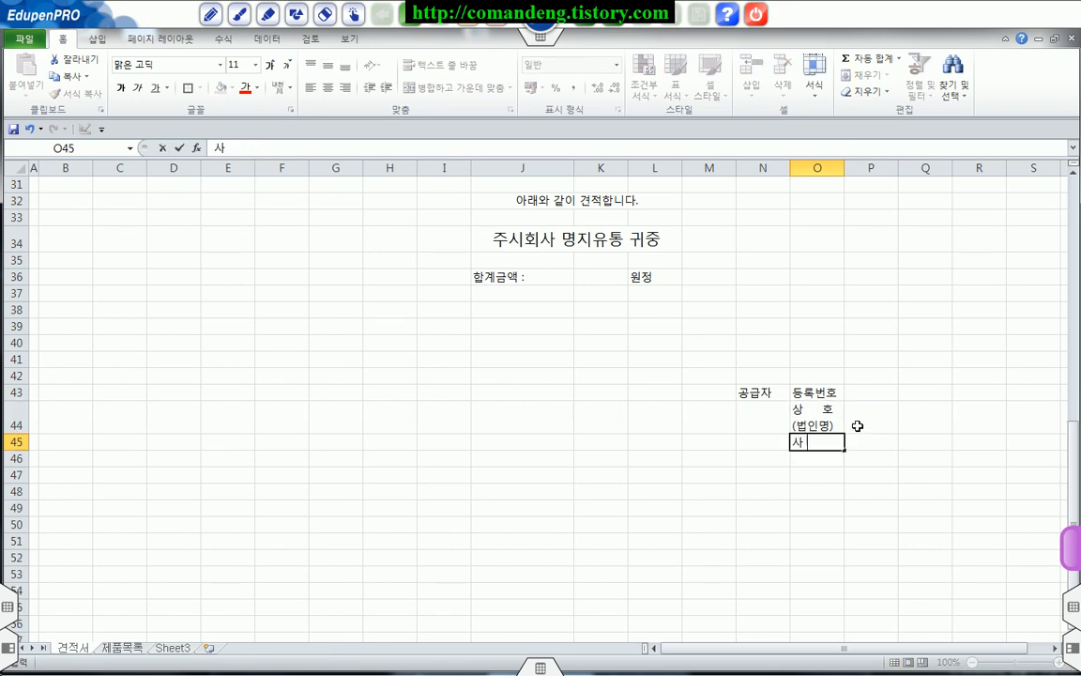
text(업 장)
key(Return)
text(전화번호)
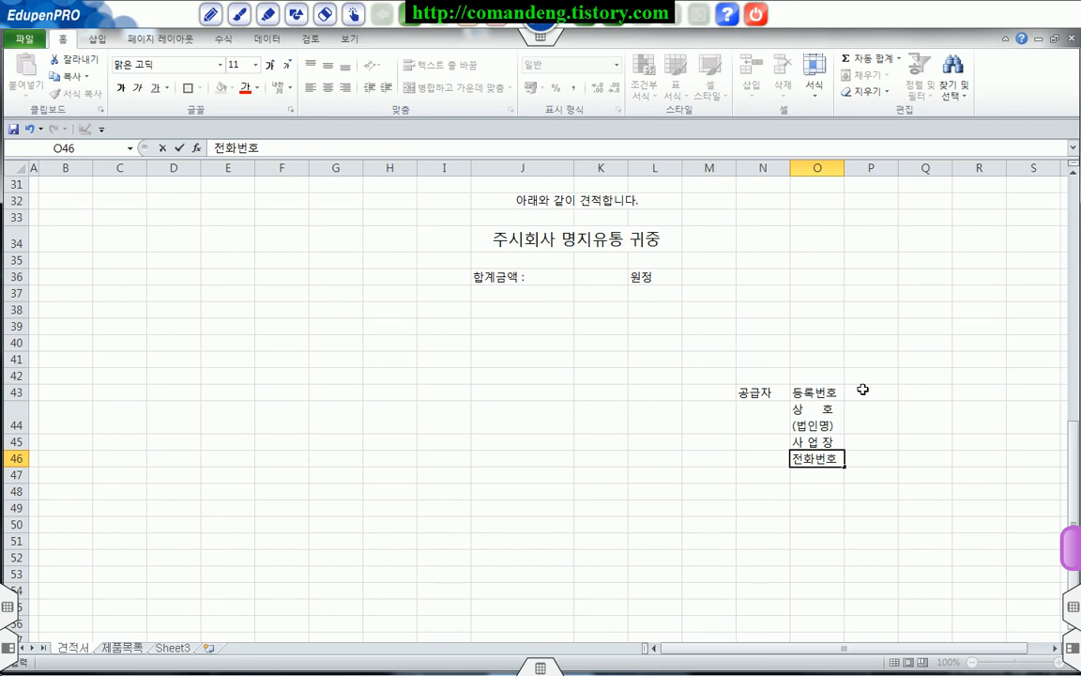
Step: Fill in the supplier's registration number in P43 and the company name ABC & AA in P44
click(861, 388)
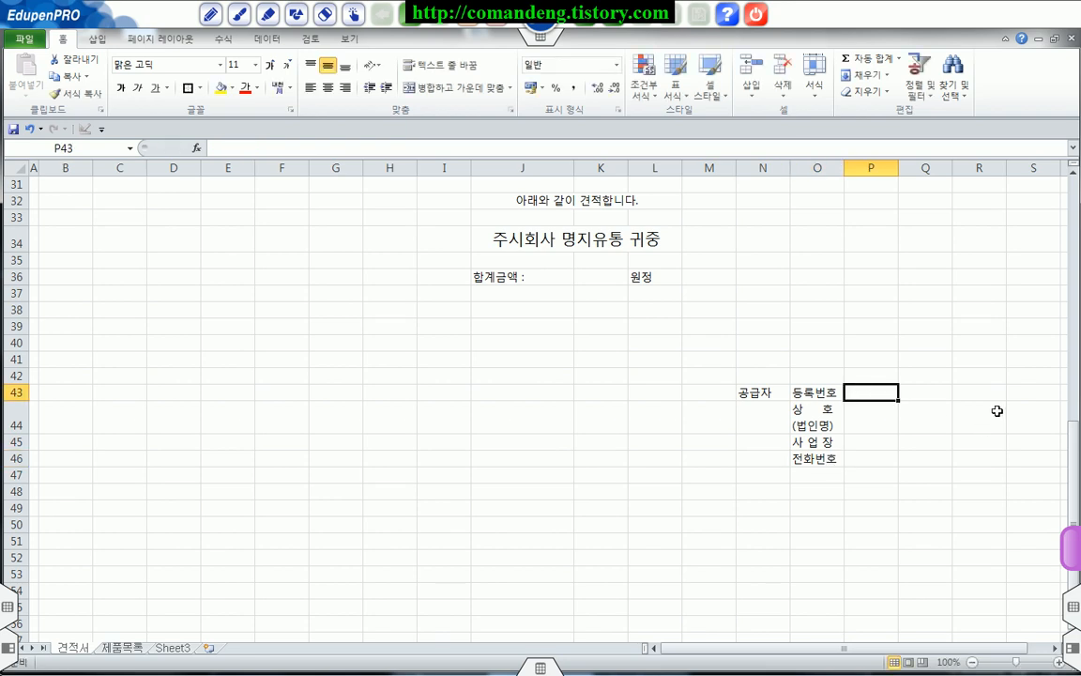
text(123-00-45678)
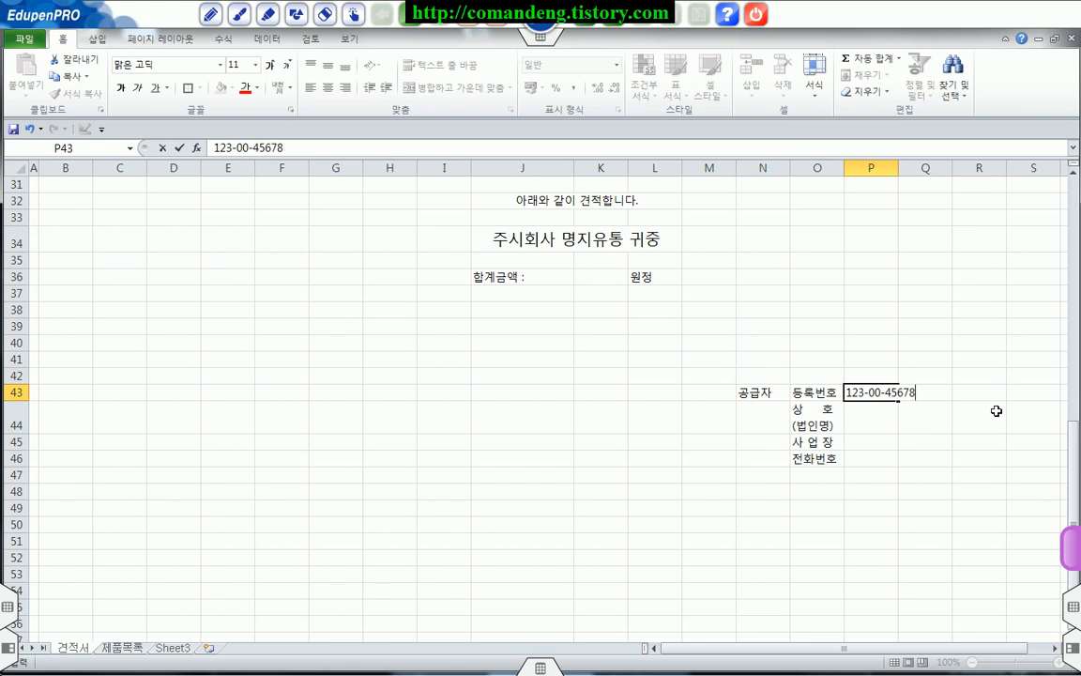
key(Return)
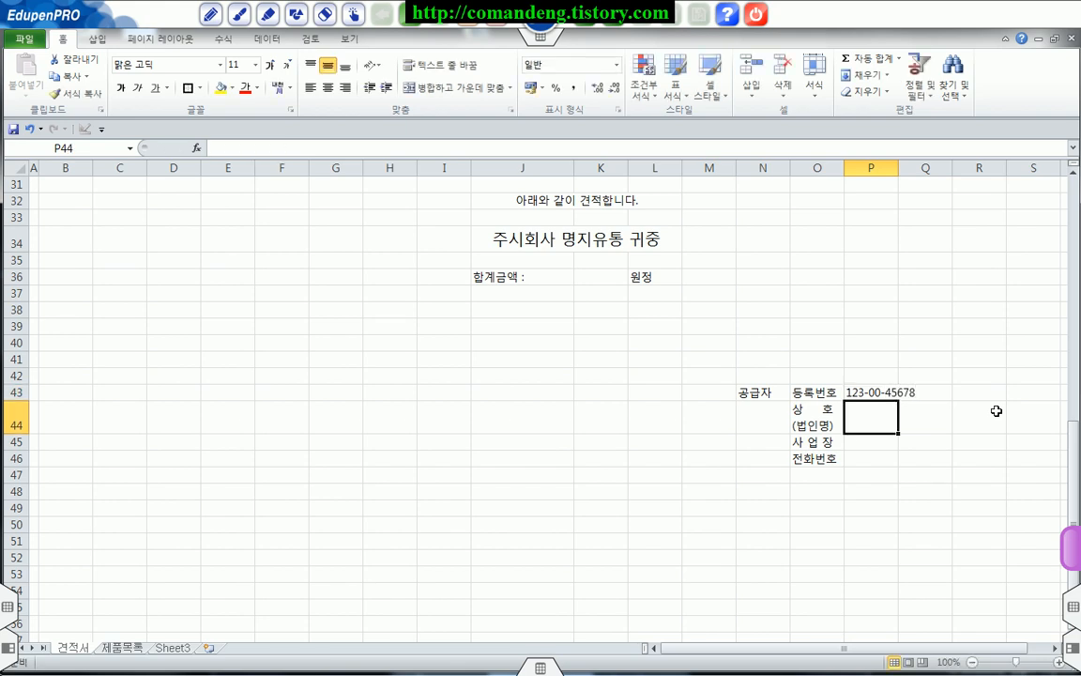
text(AB)
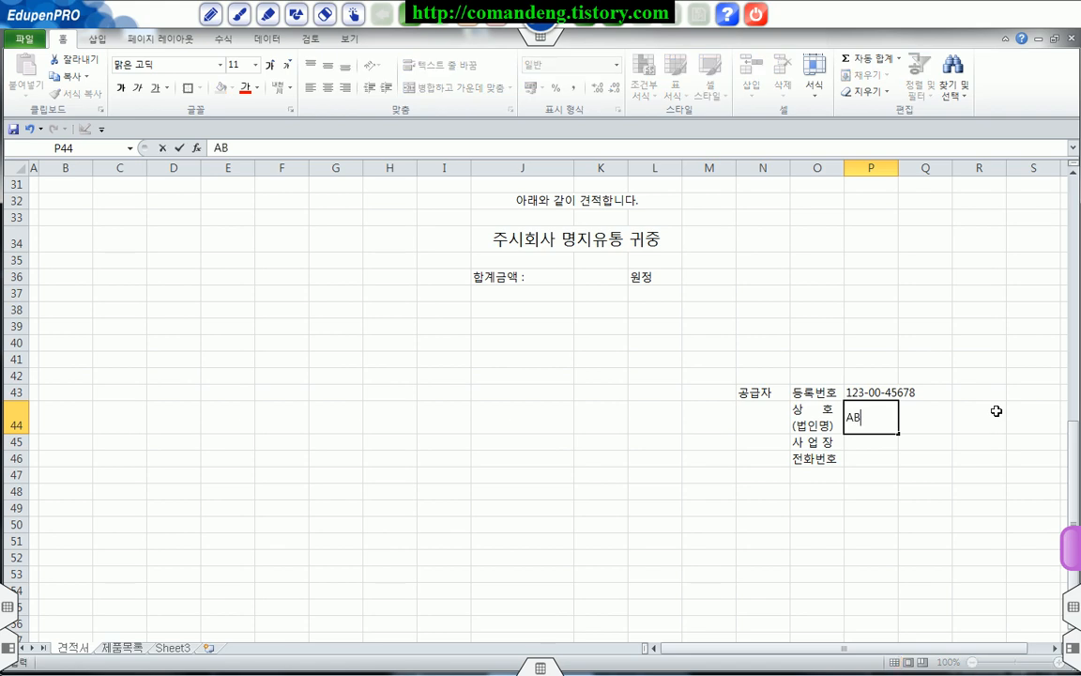
text(C & AA)
key(Tab)
key(Tab)
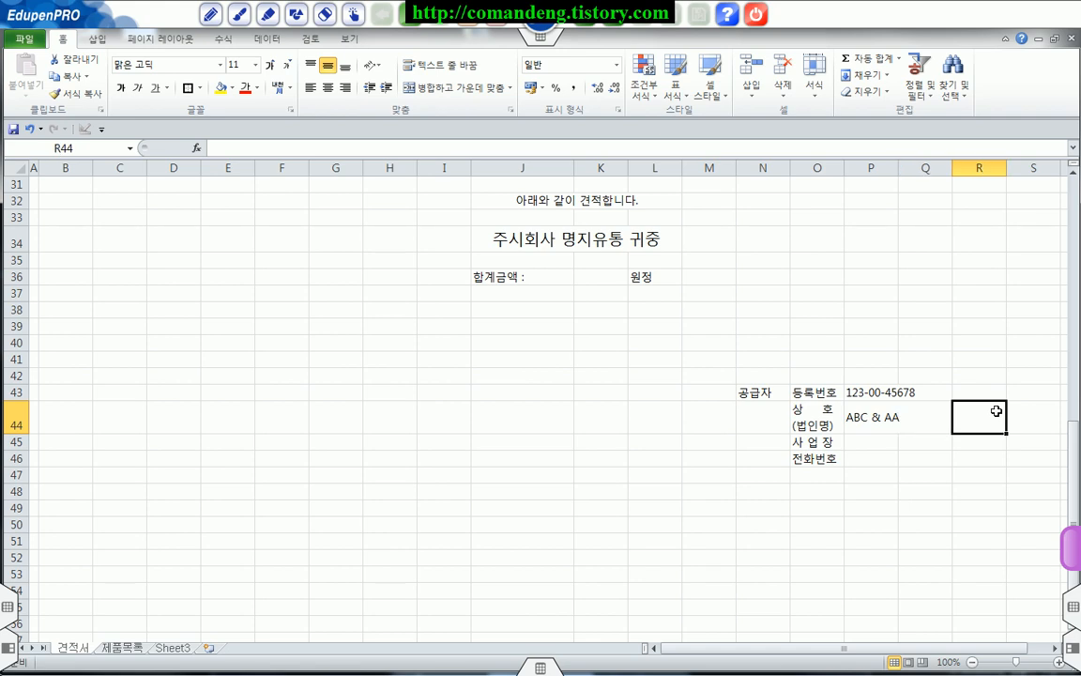
Step: Enter the label 성명 in R44 and the representative's full name in S44
text(ㅅ)
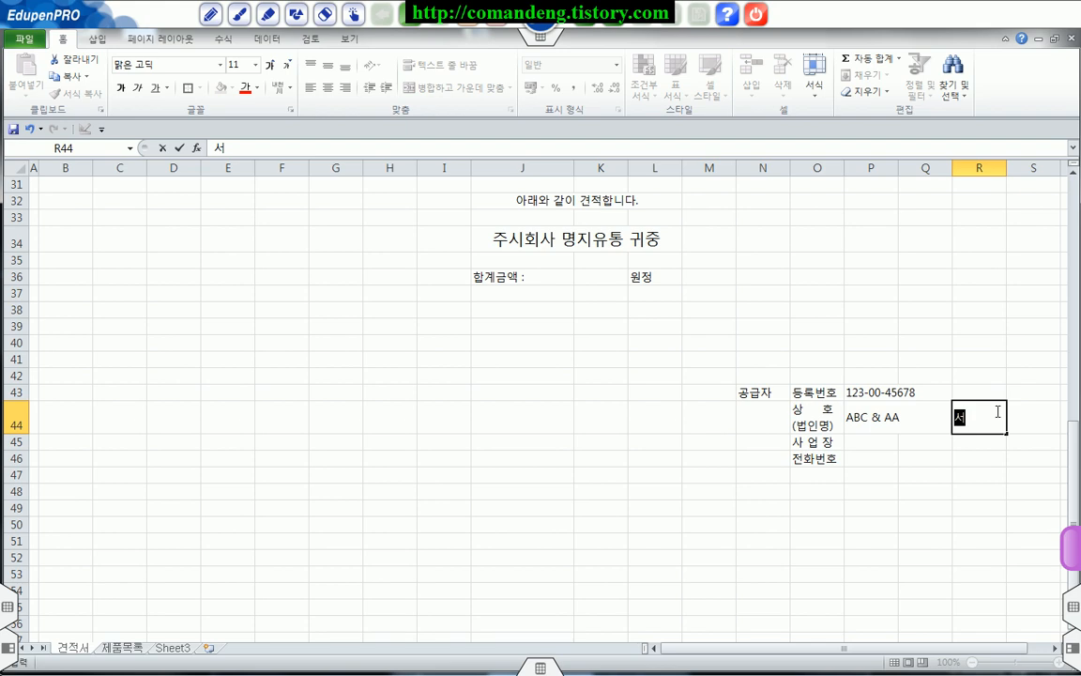
text(ㅇㅁㅕ)
key(Tab)
text(ㅎㅗㅇ)
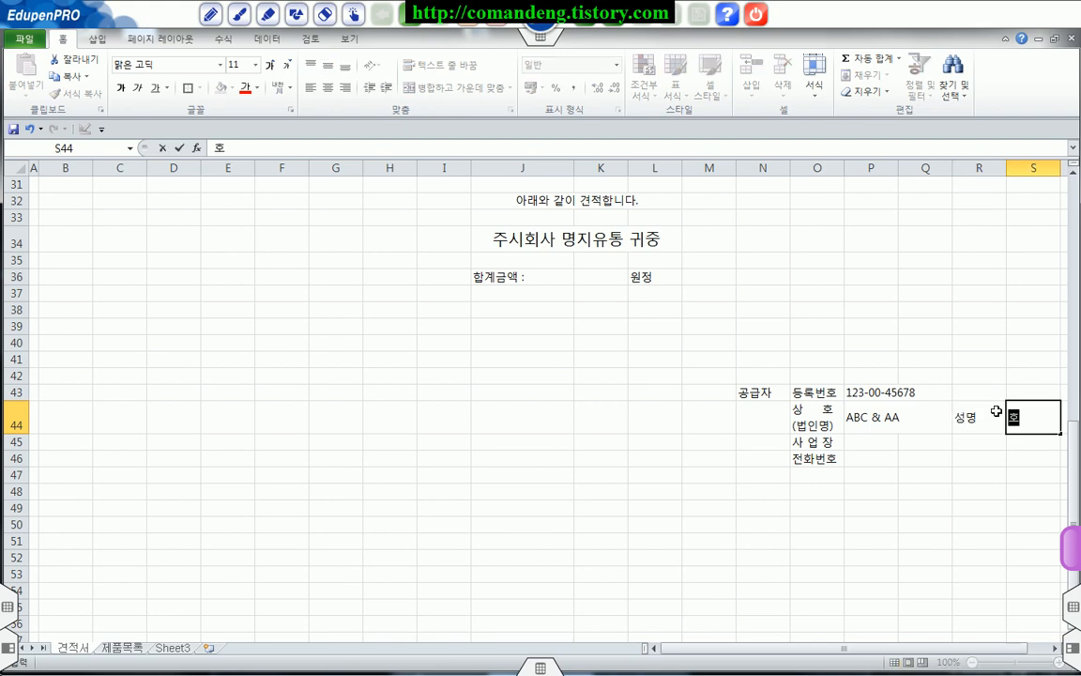
text(ㄱㅣㄹㄷㅗㅇ)
key(Return)
Step: Fill in the supplier's business address in P45 and phone number in P46
key(Left)
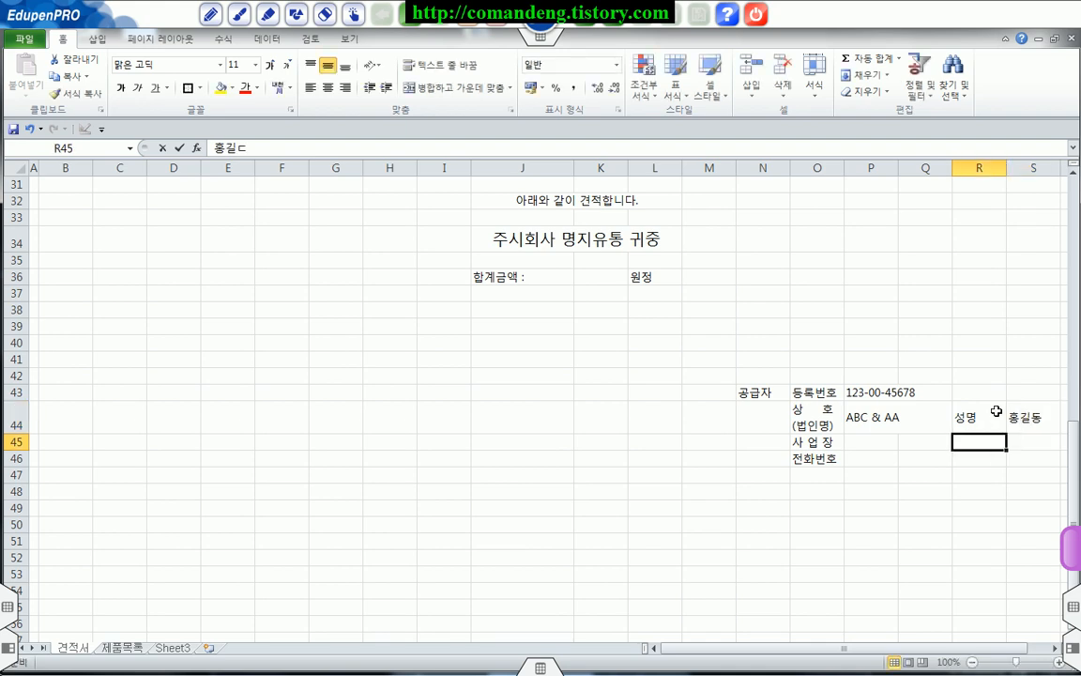
key(Left)
key(Left)
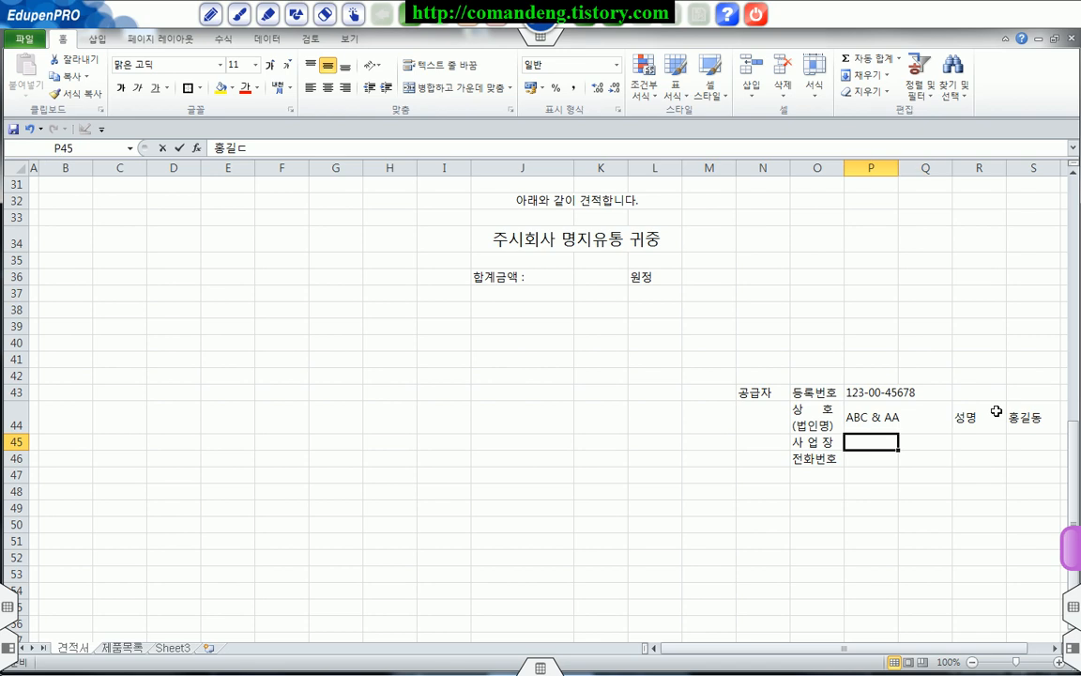
text(ㅊㅓㅇㅈㅜㅅㅣ ㅅㅏㅇㄷㅏㅇㄱㅜ)
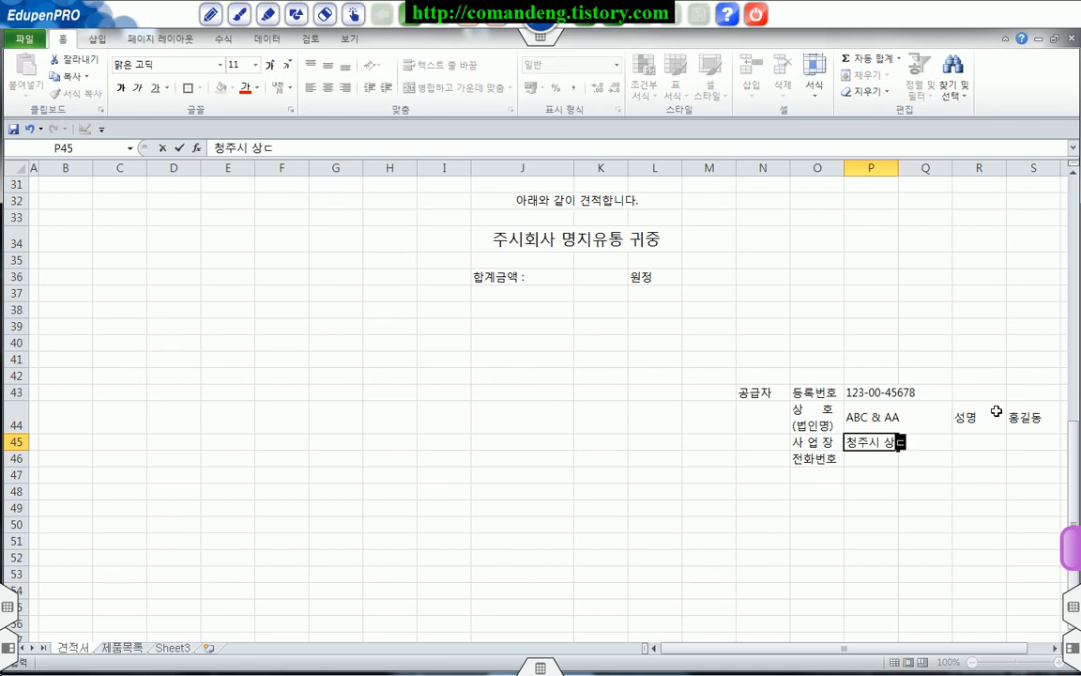
key(Return)
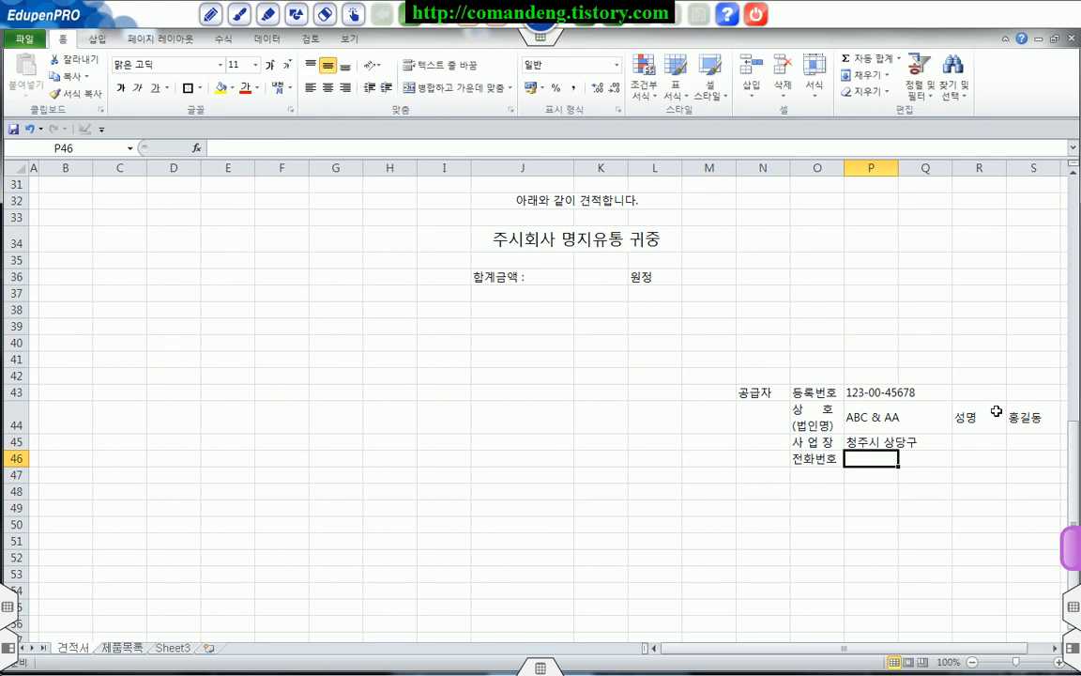
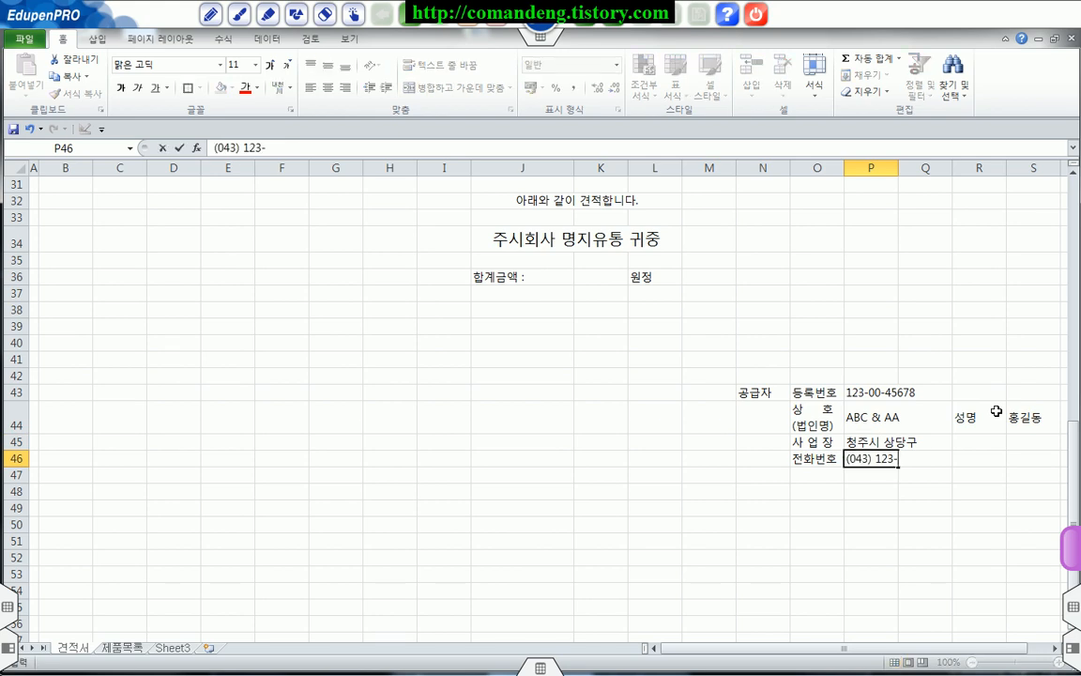
key(Return)
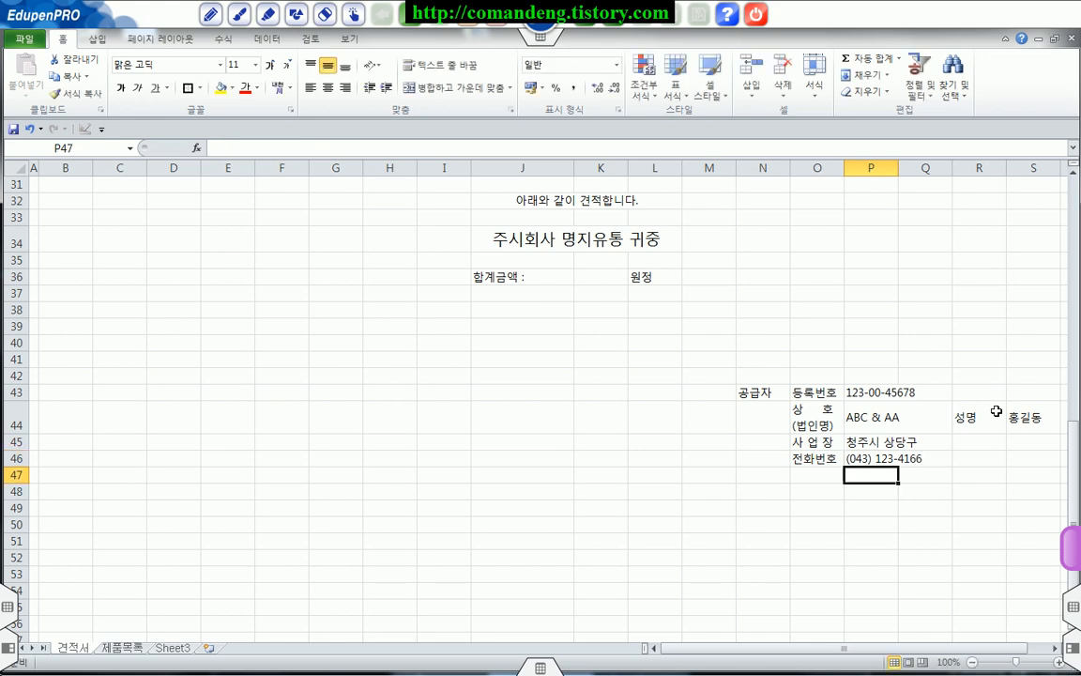
Step: Merge and center each of the ranges P43:S43, P44:Q44, P45:S45, P46:S46 and N43:N46 in the supplier block
click(861, 394)
drag(861, 394, 1004, 390)
click(450, 88)
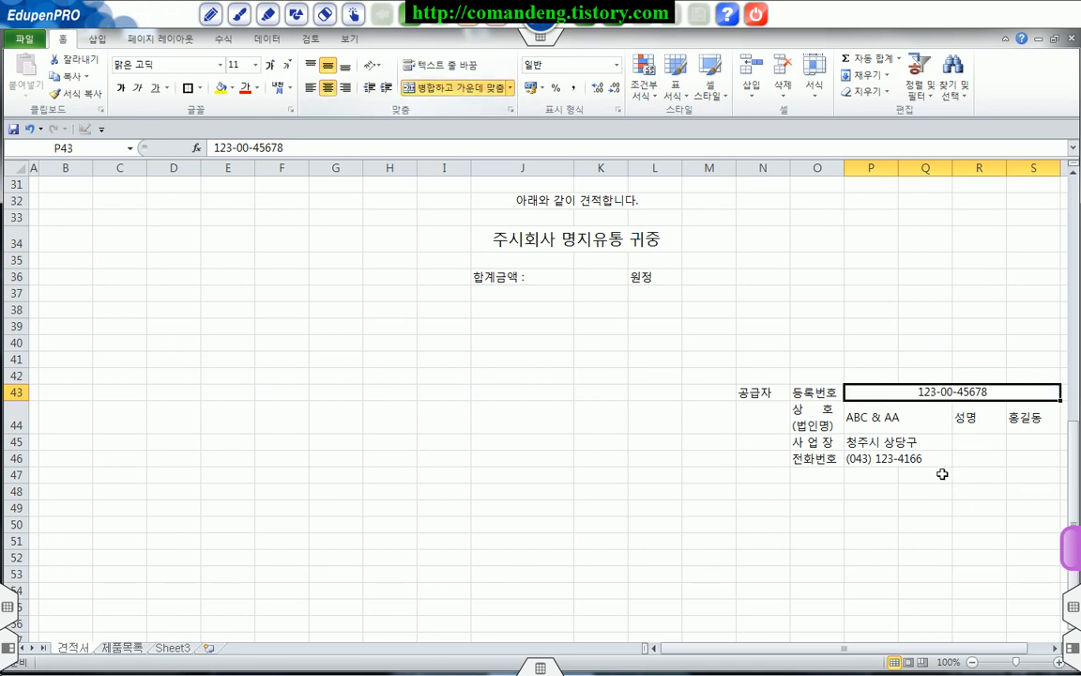
click(869, 441)
drag(869, 424, 922, 423)
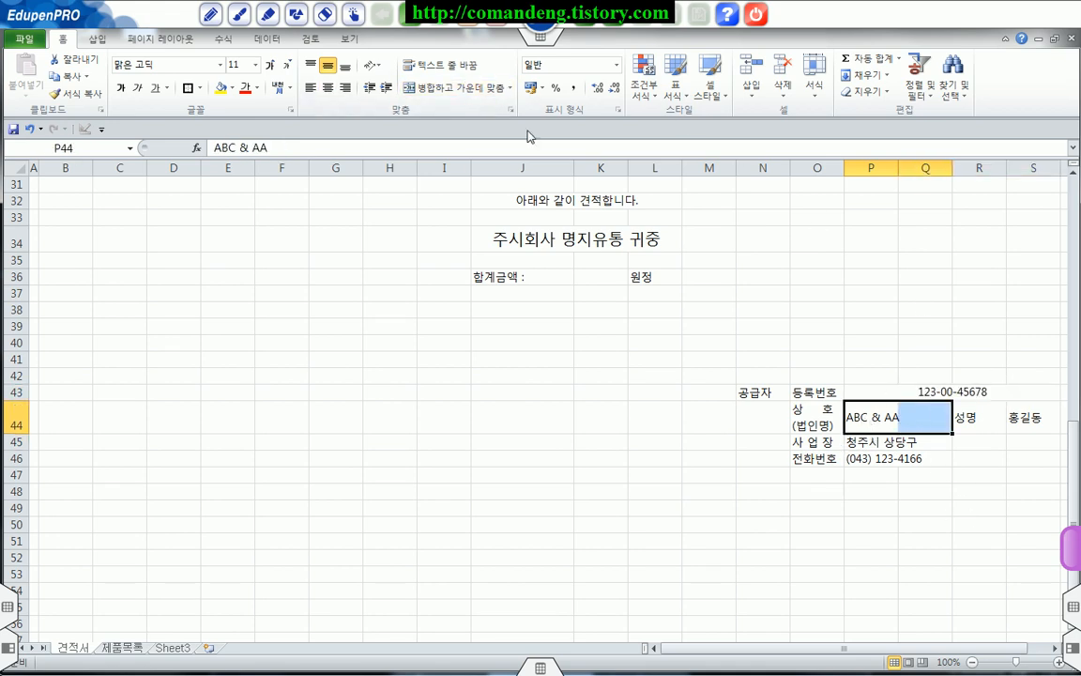
click(450, 87)
drag(847, 439, 1014, 443)
drag(854, 458, 976, 464)
click(458, 89)
drag(775, 389, 762, 460)
click(463, 89)
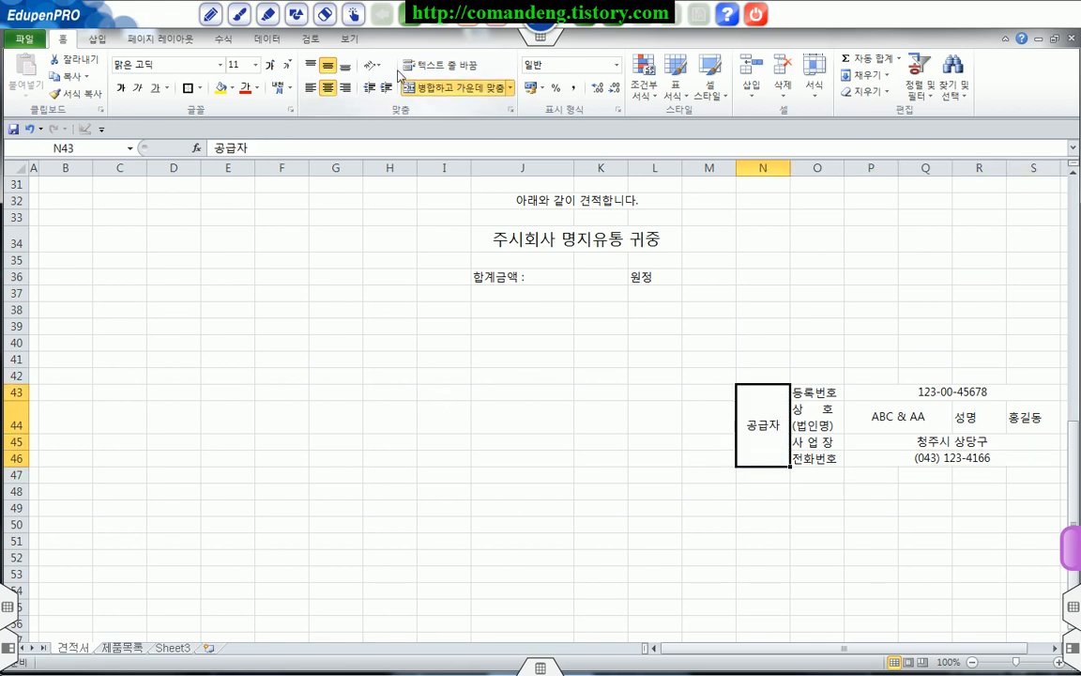
Step: Set the merged 공급자 label to vertical text (세로 쓰기) and narrow column N to about half its width
click(371, 65)
click(327, 120)
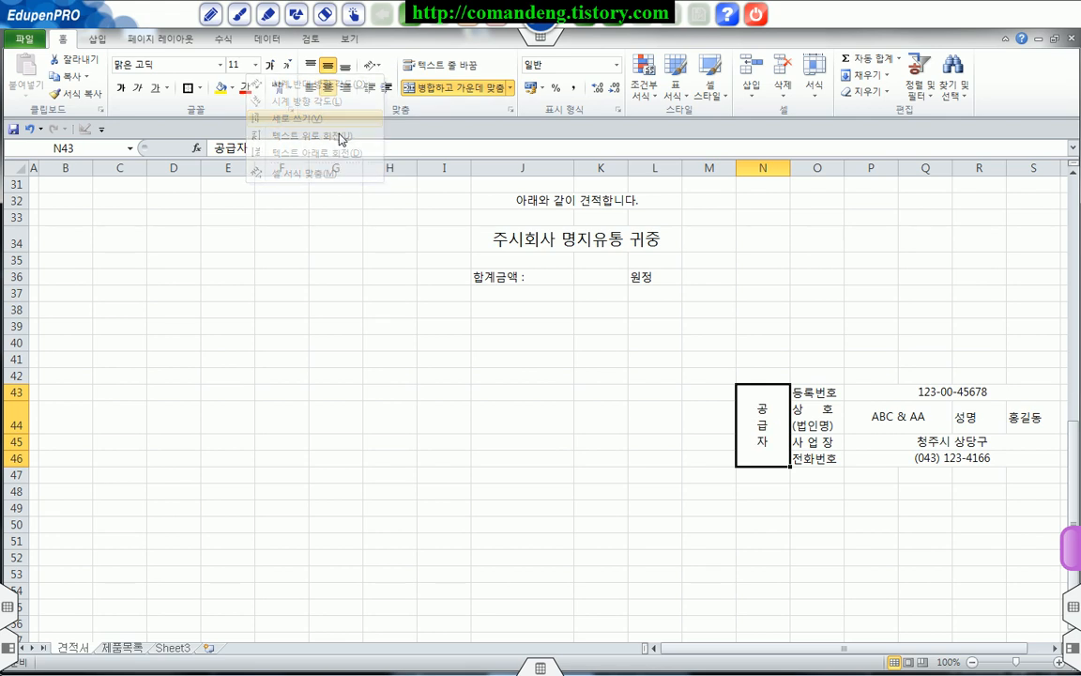
drag(790, 167, 761, 169)
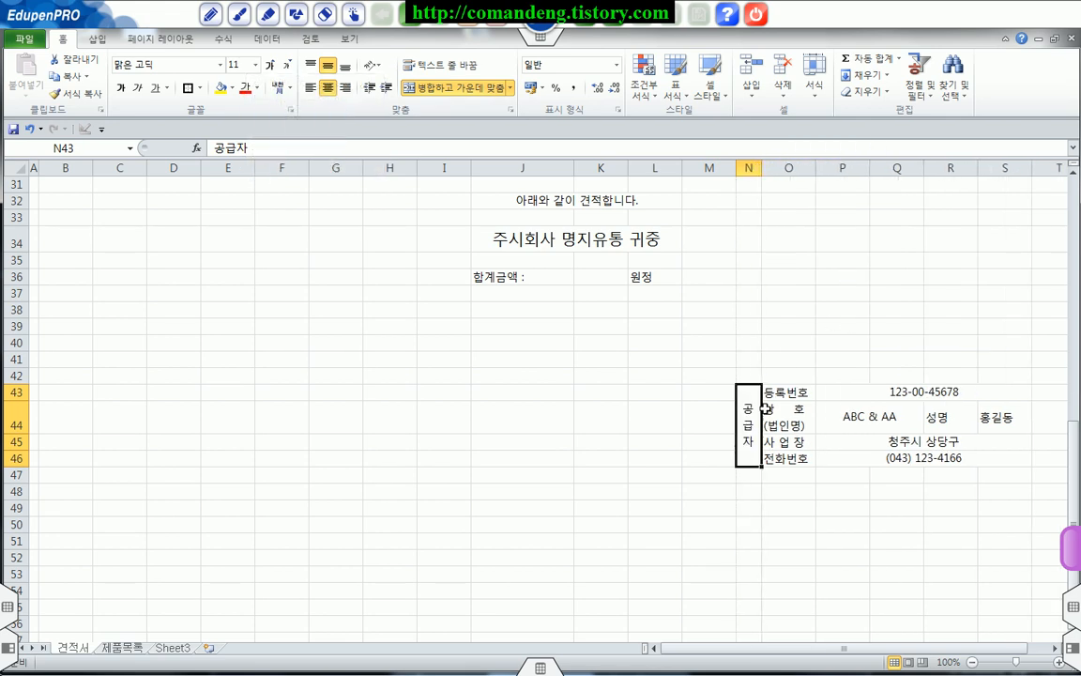
Step: Center the labels in O43:O46 and apply all borders (모든 테두리) to the supplier block N43:S46
drag(781, 393, 788, 458)
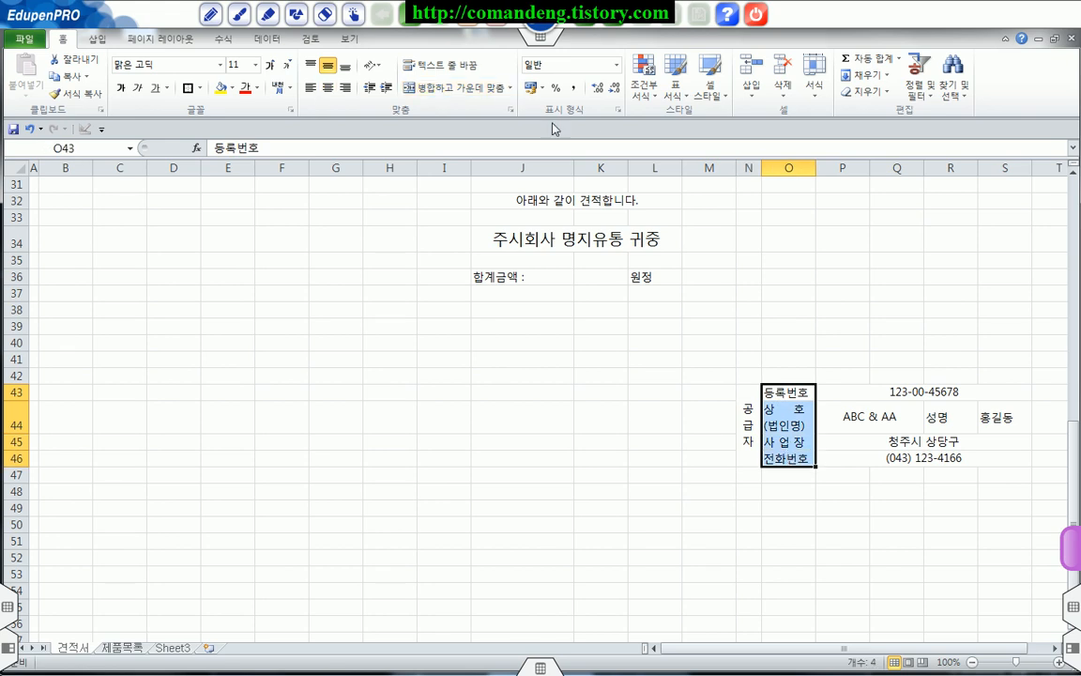
click(327, 87)
drag(739, 406, 948, 424)
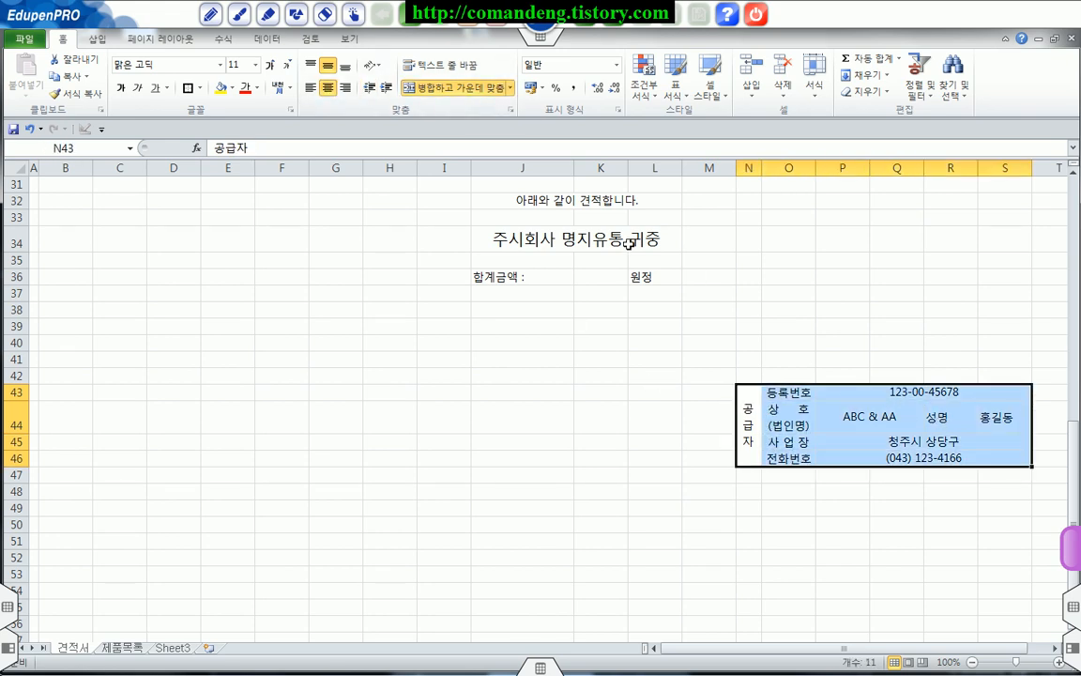
click(199, 87)
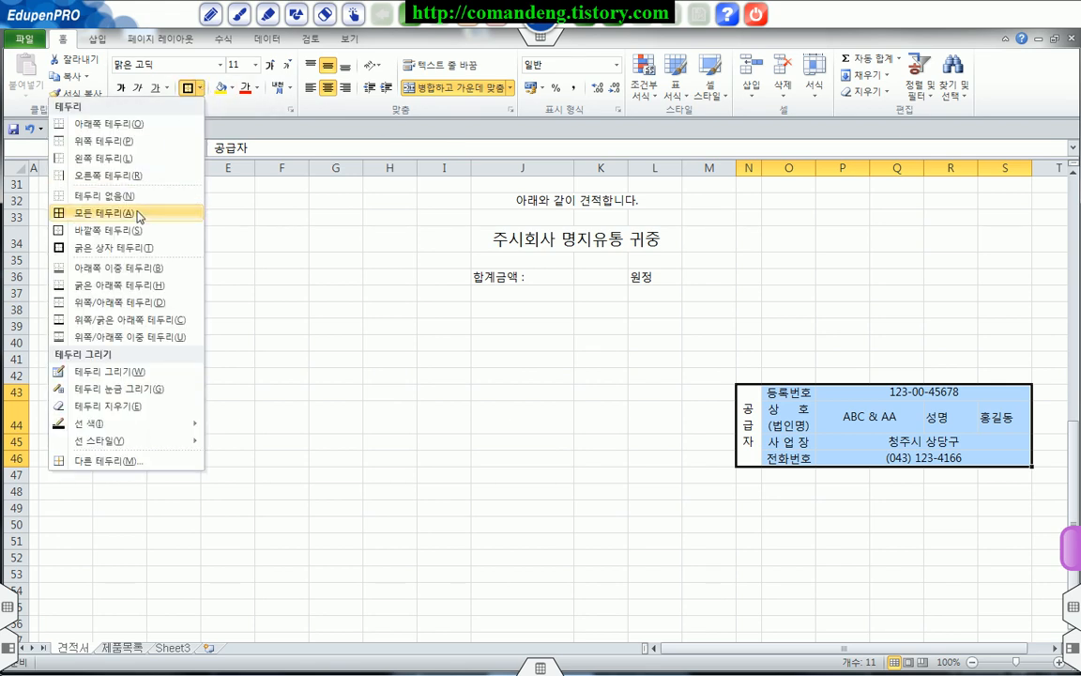
click(138, 214)
click(769, 498)
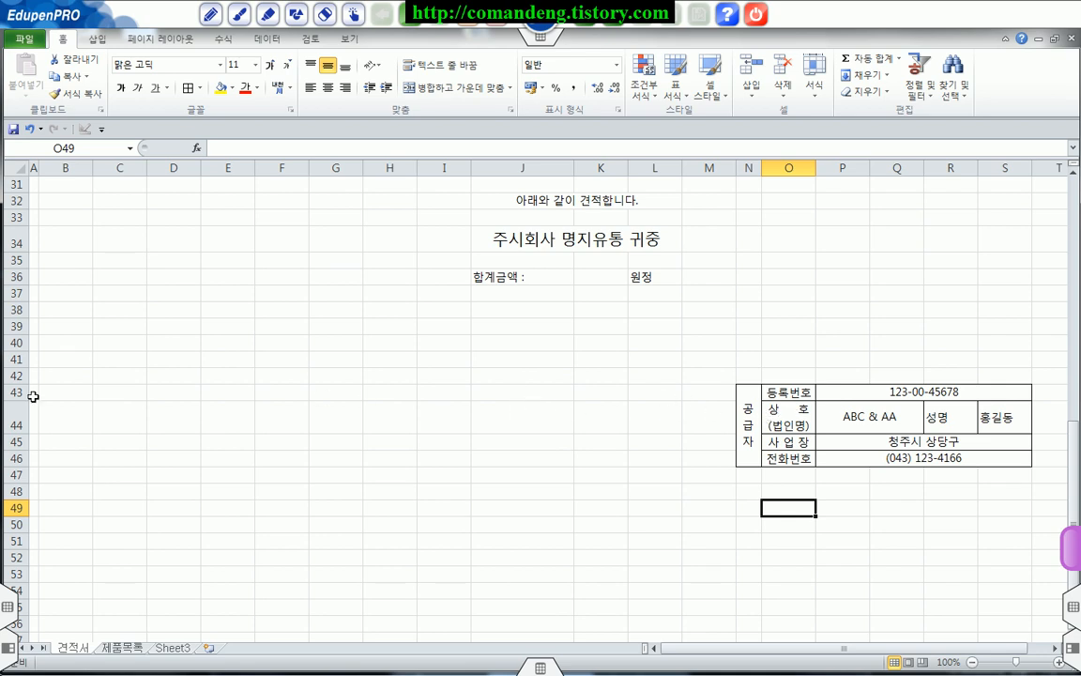
Step: Set the height of rows 43 to 46 to 33, matching row 44
click(17, 422)
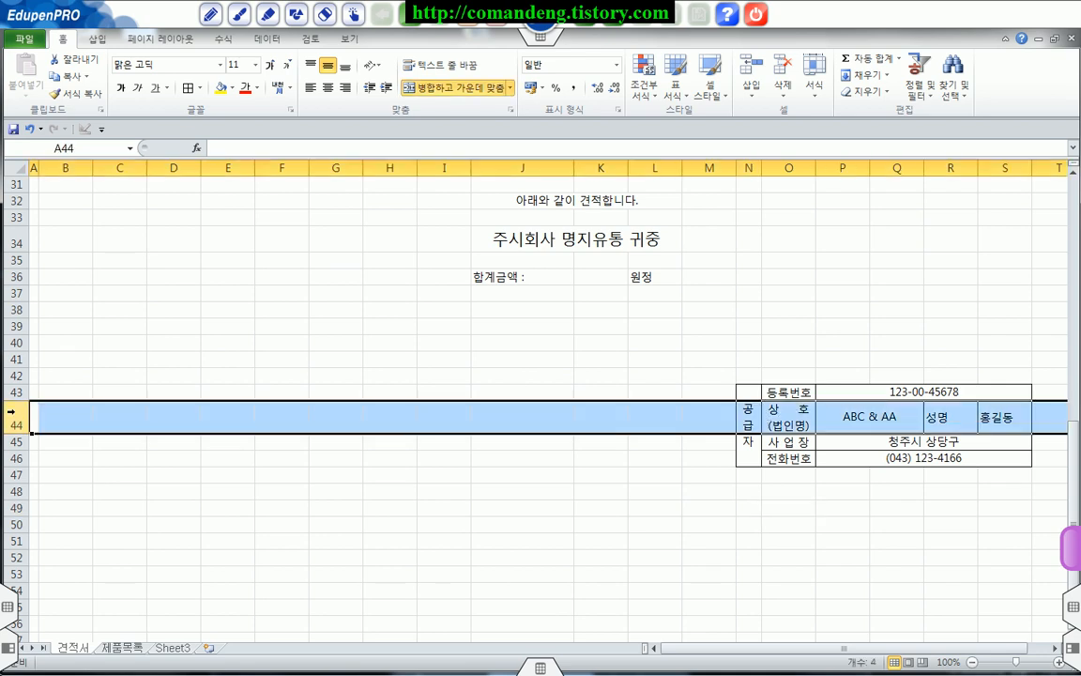
right_click(11, 413)
click(67, 585)
click(111, 597)
drag(14, 391, 24, 457)
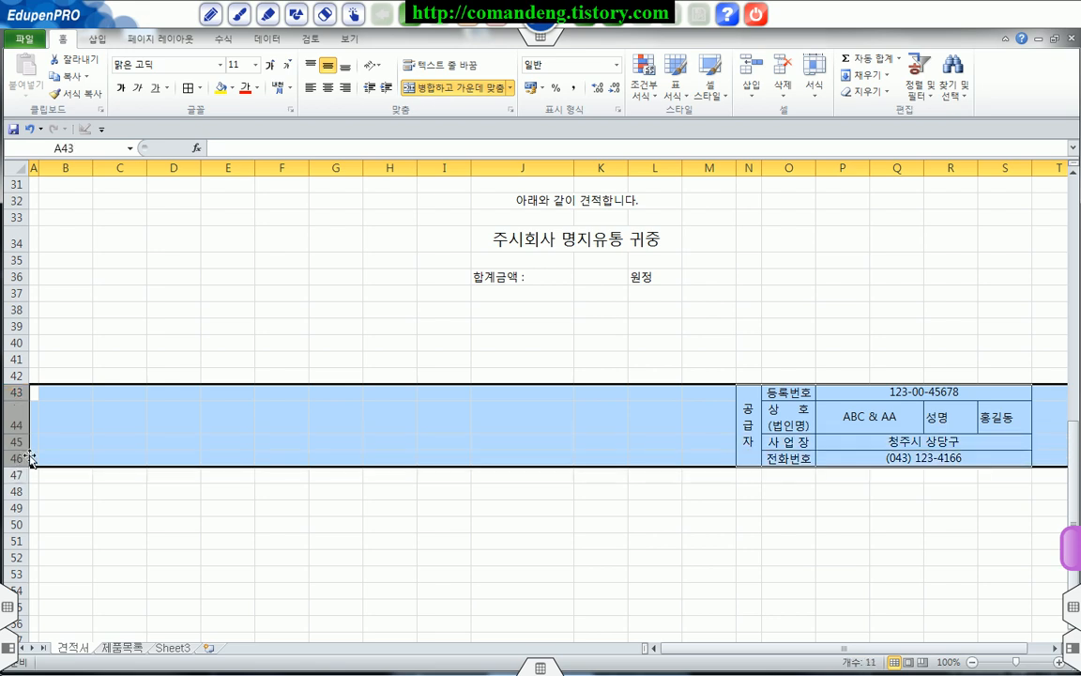
right_click(24, 457)
click(55, 417)
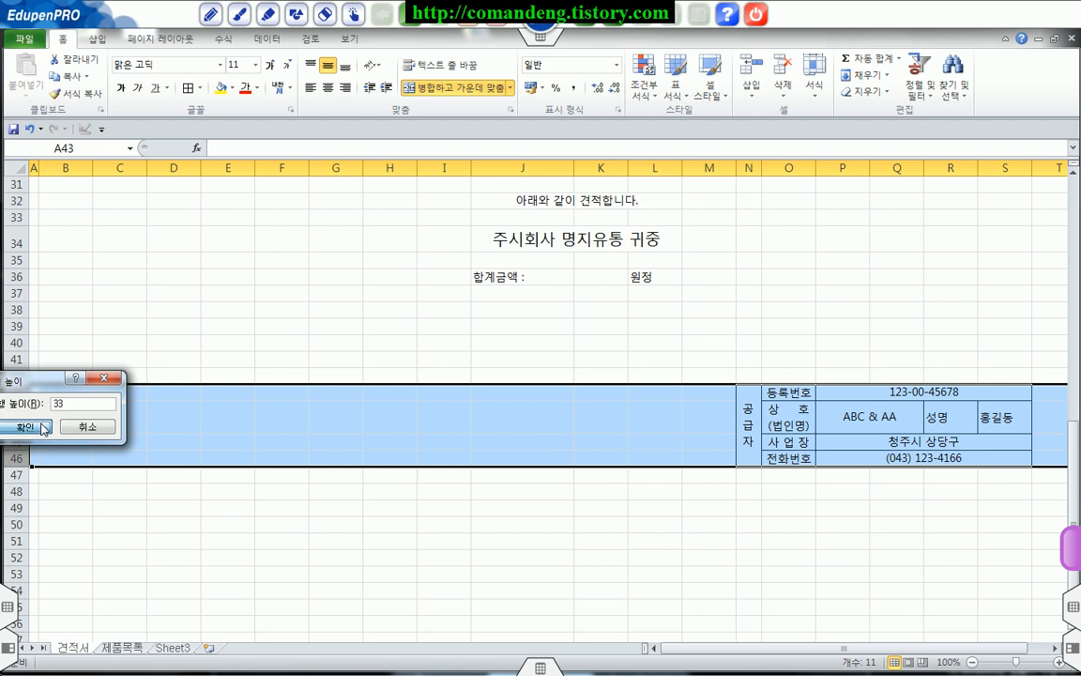
key(Return)
click(698, 556)
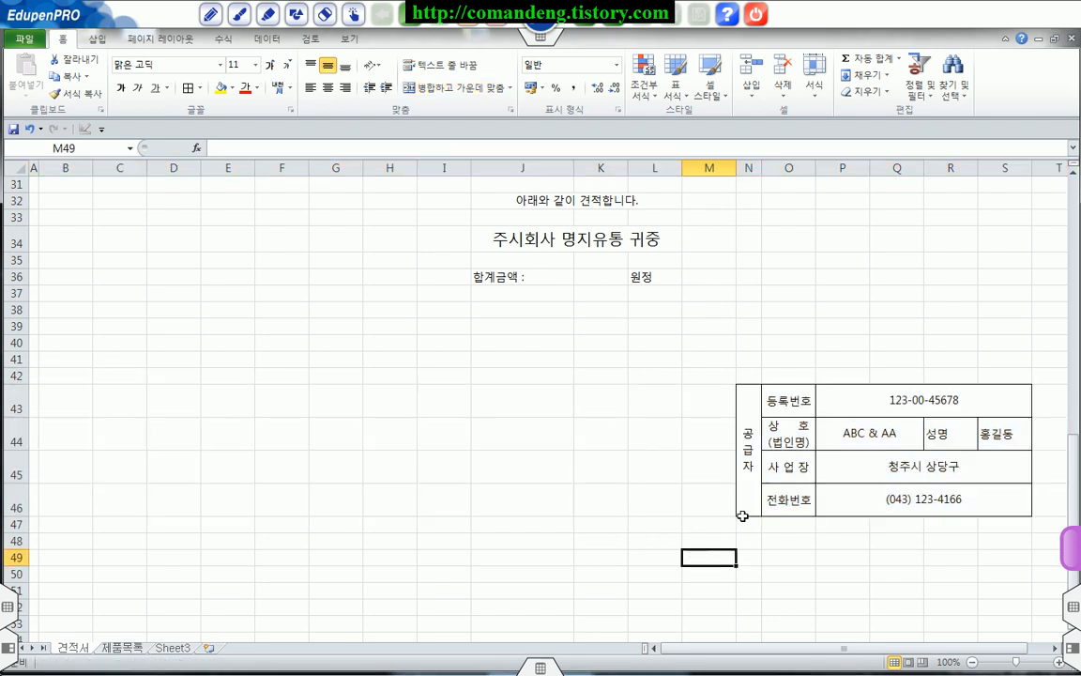
Step: Apply a thick box border (굵은 상자 테두리) around the supplier block N43:S46
drag(754, 410, 901, 399)
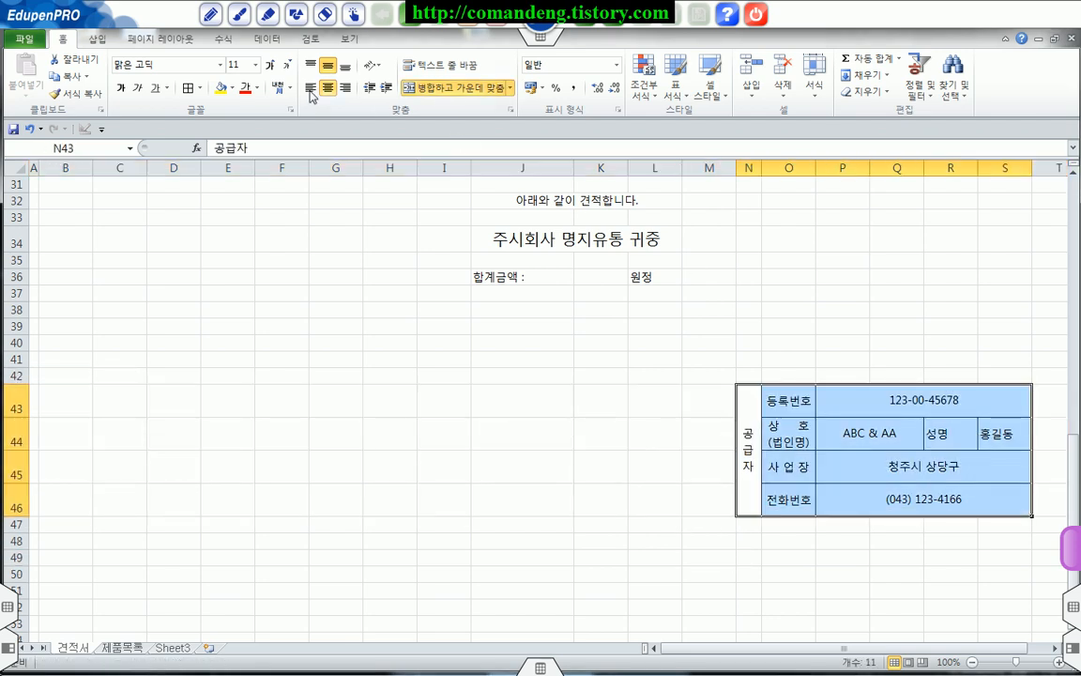
click(200, 87)
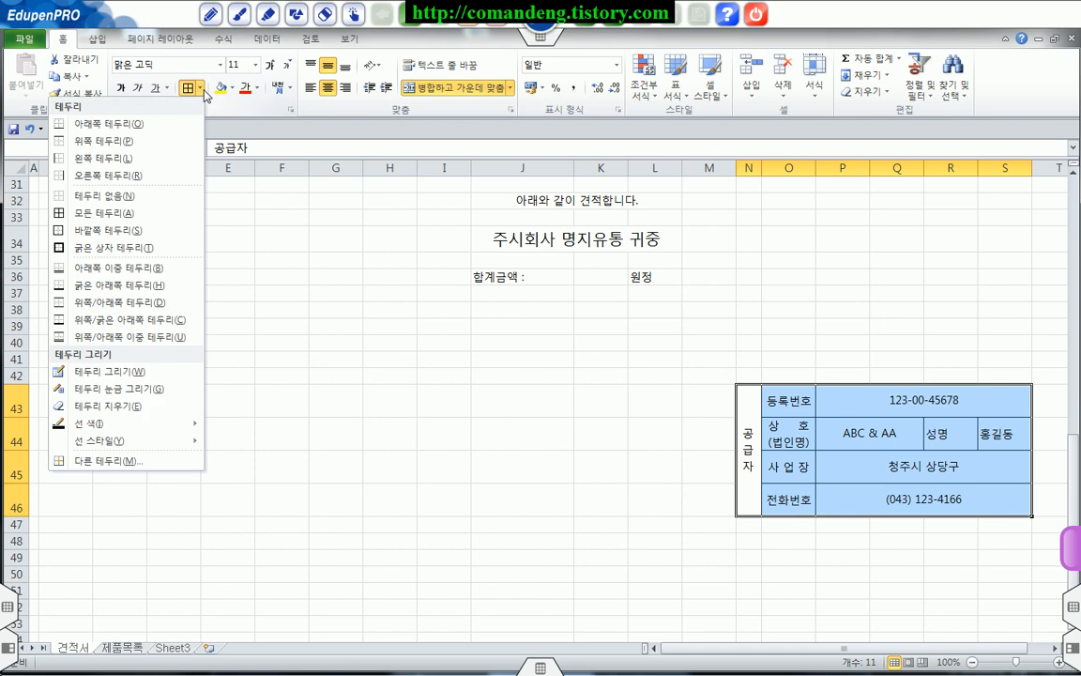
click(154, 248)
click(891, 606)
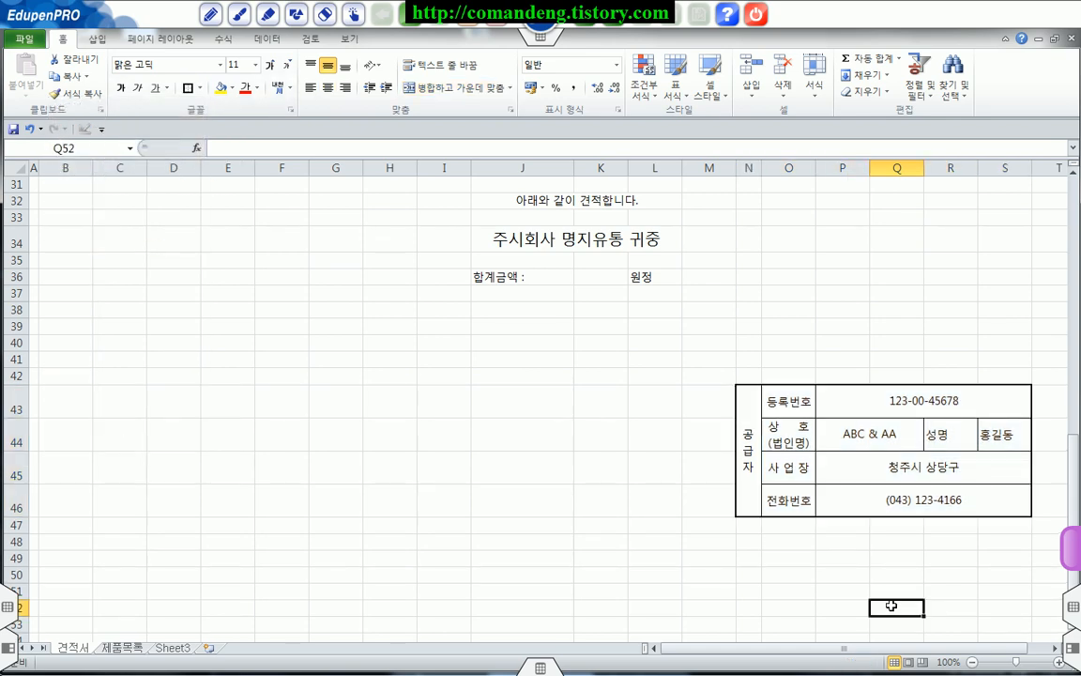
Step: Copy the supplier block N43:S46 and paste it as a linked picture (연결된 그림) at M4
drag(751, 438, 895, 418)
right_click(896, 419)
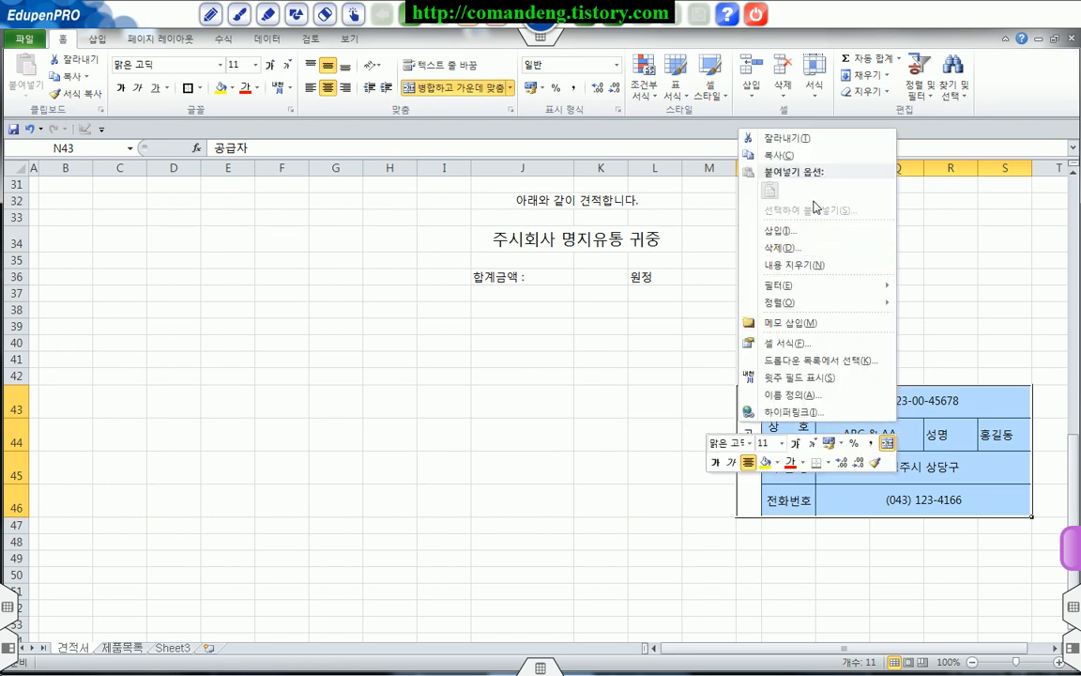
click(784, 155)
scroll(675, 431, up, 3)
scroll(676, 431, up, 7)
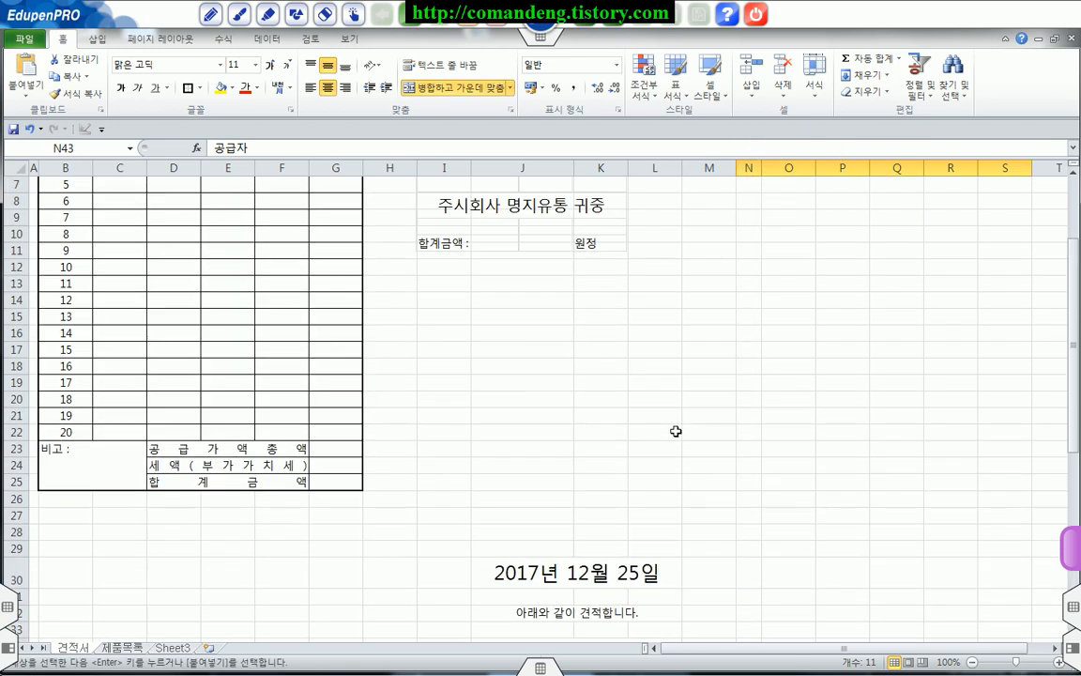
click(718, 239)
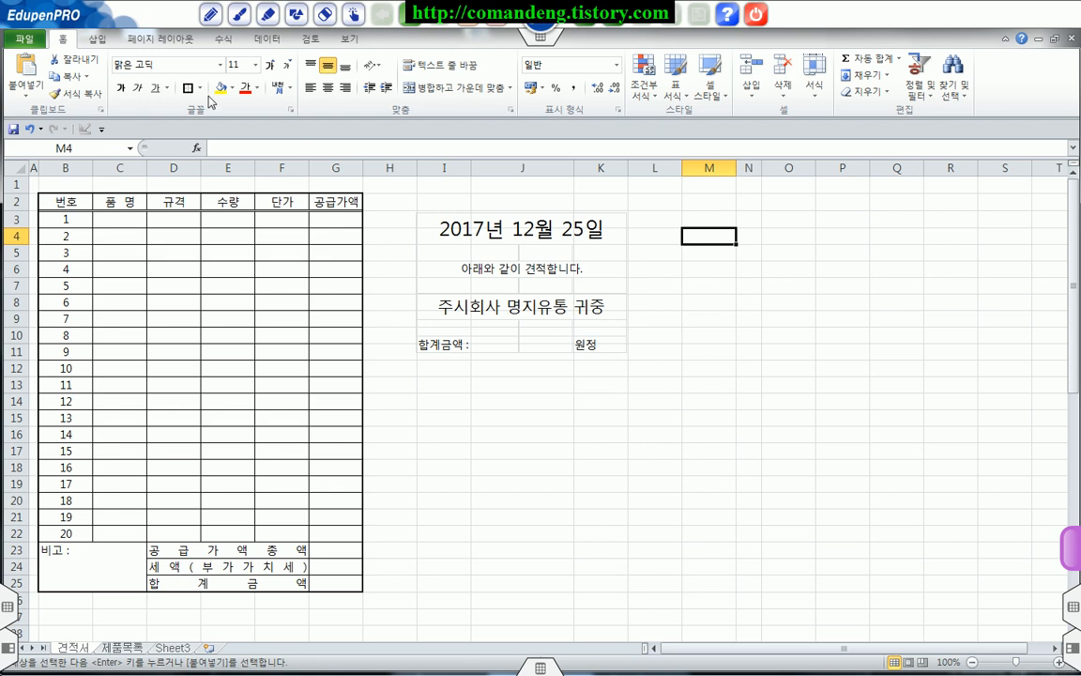
click(31, 102)
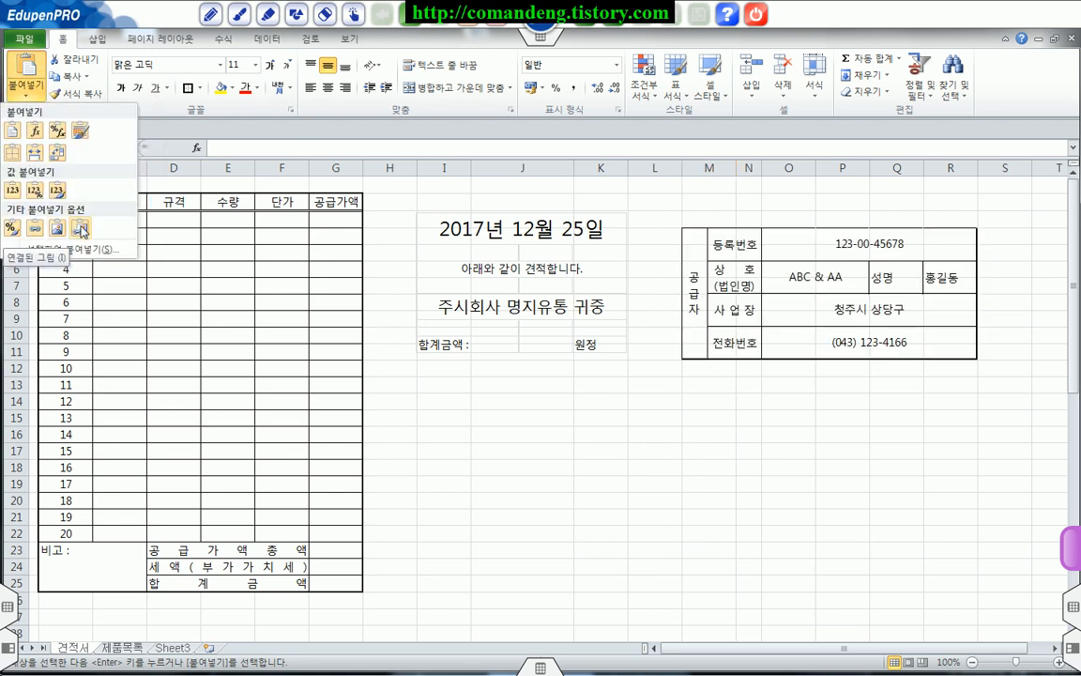
click(81, 230)
click(729, 398)
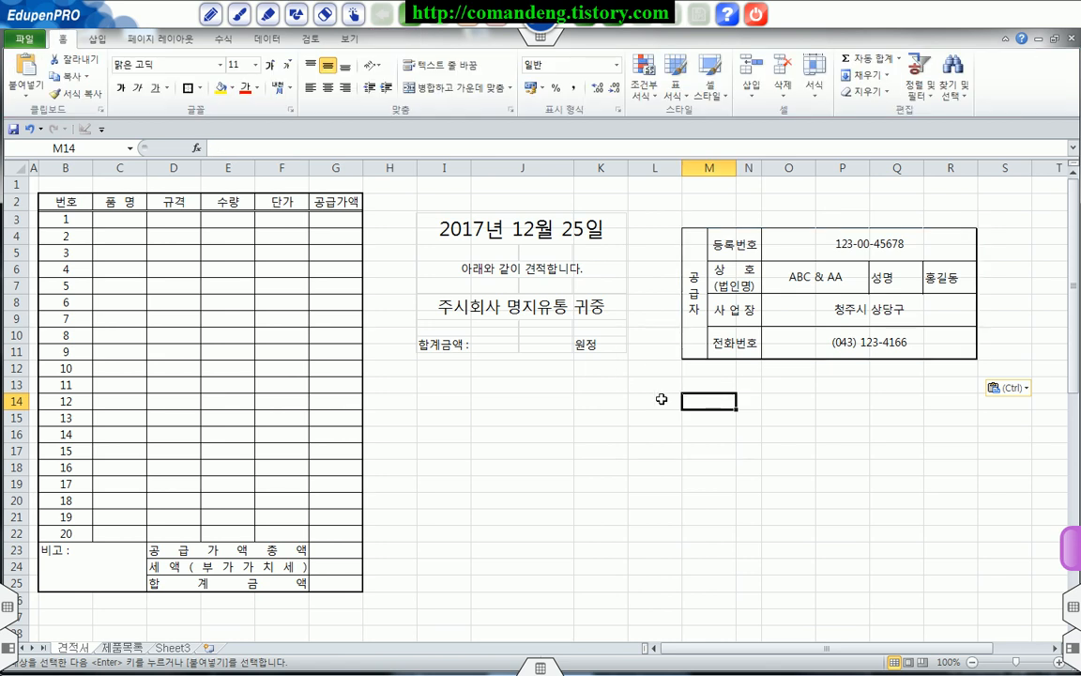
Step: Make row 1 much taller and move the linked date and recipient picture into it, directly above the item table from column B
click(19, 184)
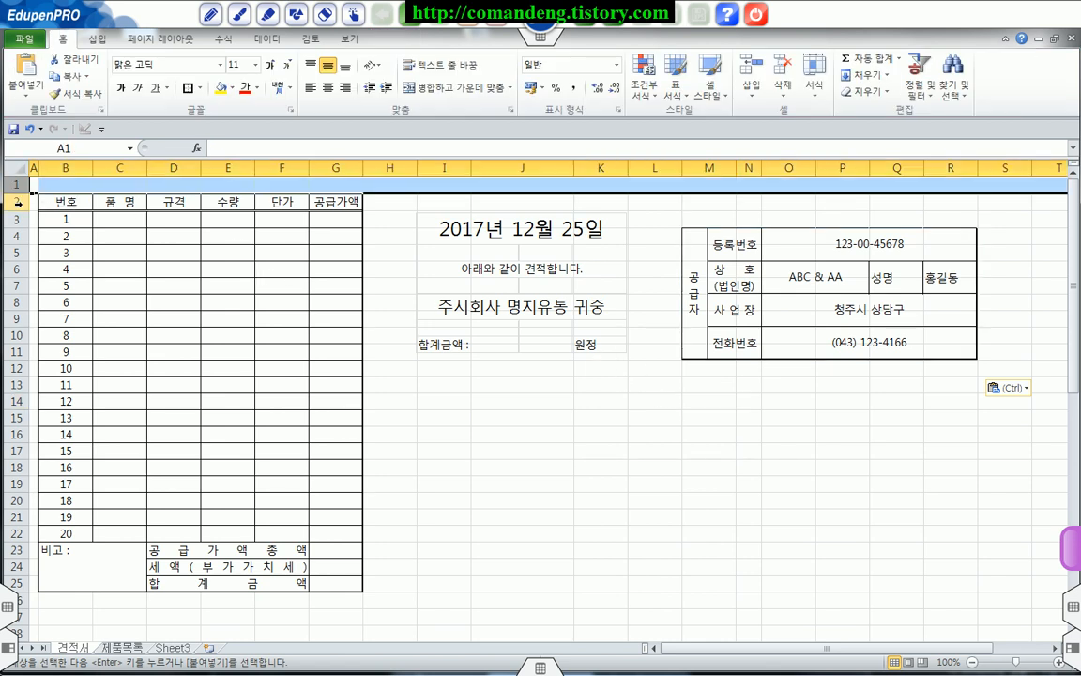
click(20, 198)
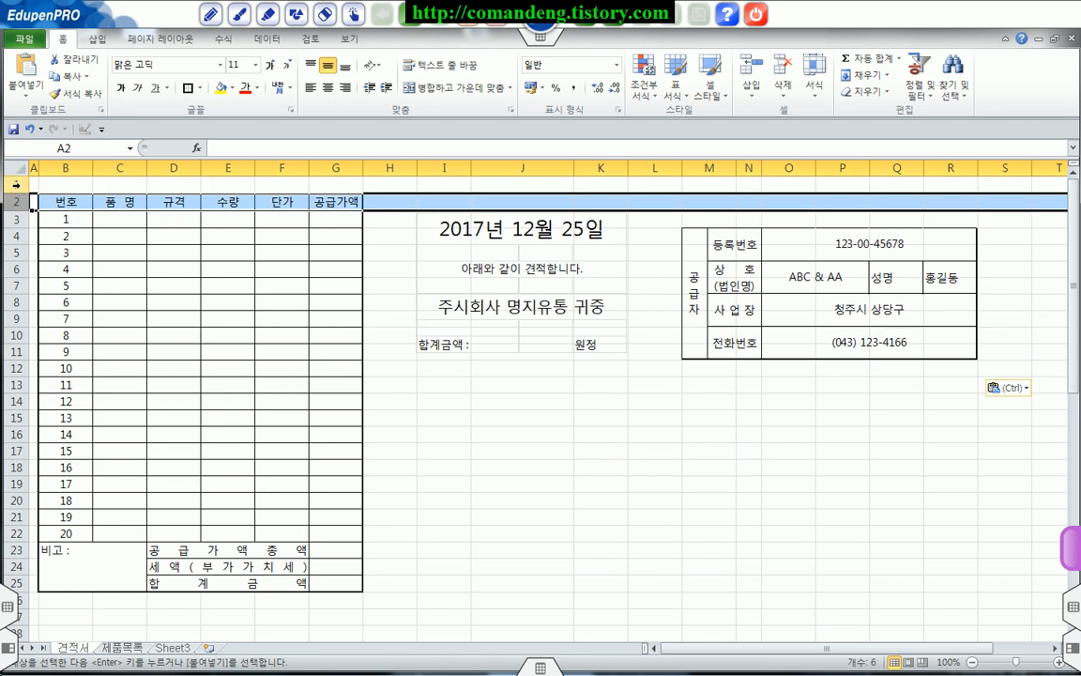
drag(17, 193, 17, 321)
drag(459, 385, 146, 241)
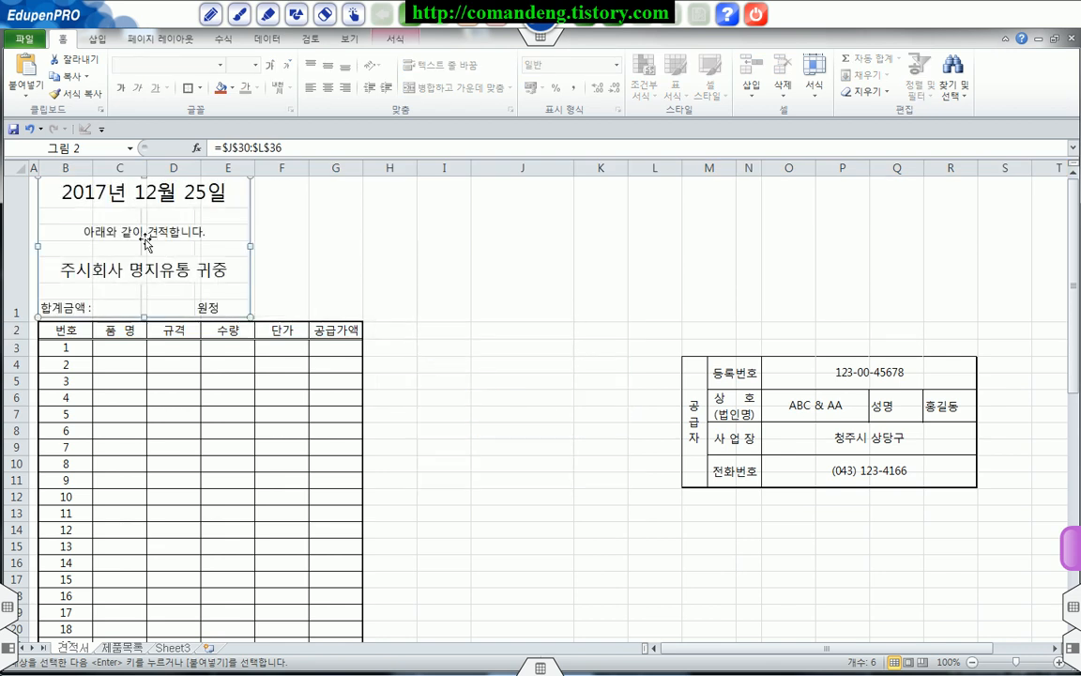
drag(18, 322, 18, 367)
drag(119, 258, 115, 310)
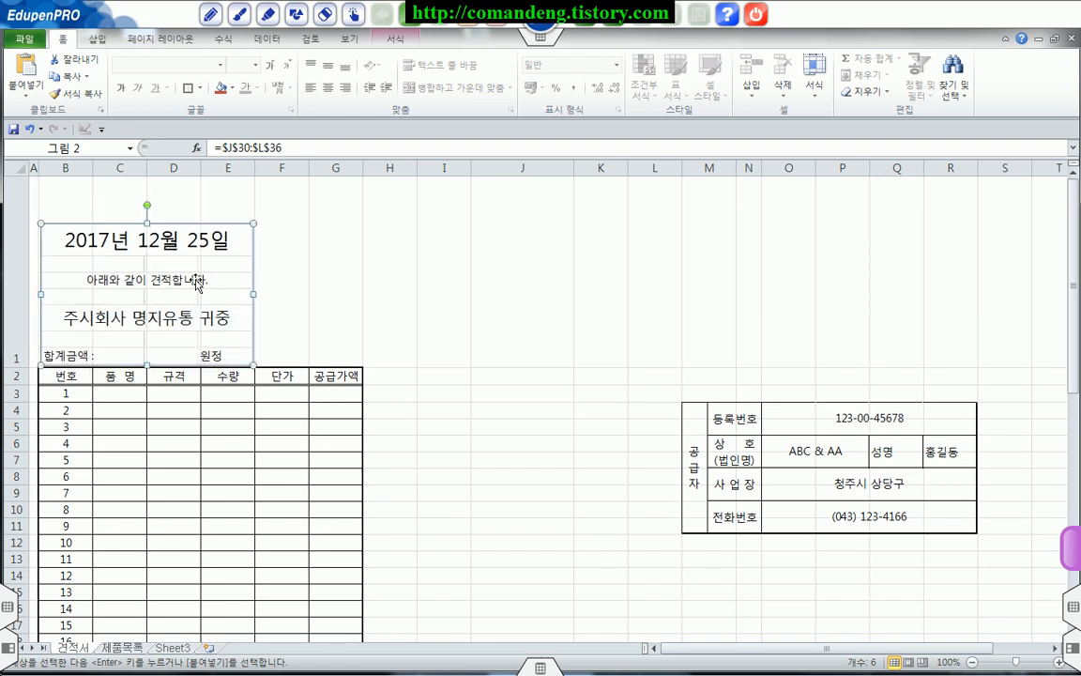
Step: Widen columns C to G and place the linked supplier picture in row 1 beside the date picture, ending at the table's edge
click(325, 268)
drag(716, 434, 292, 259)
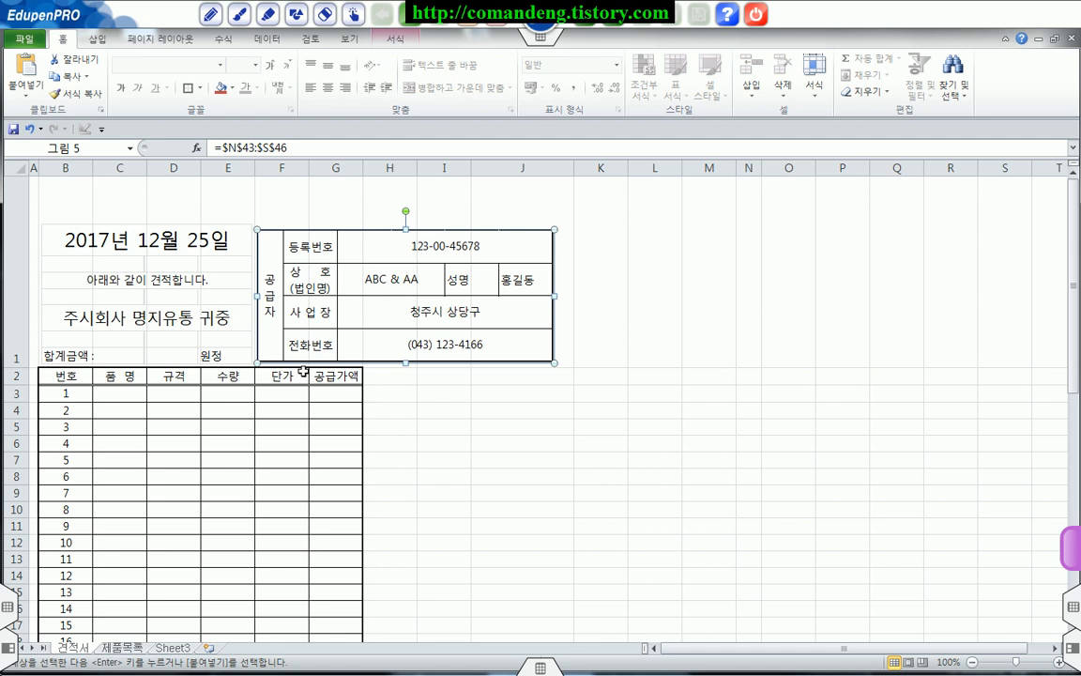
click(284, 458)
drag(146, 168, 356, 169)
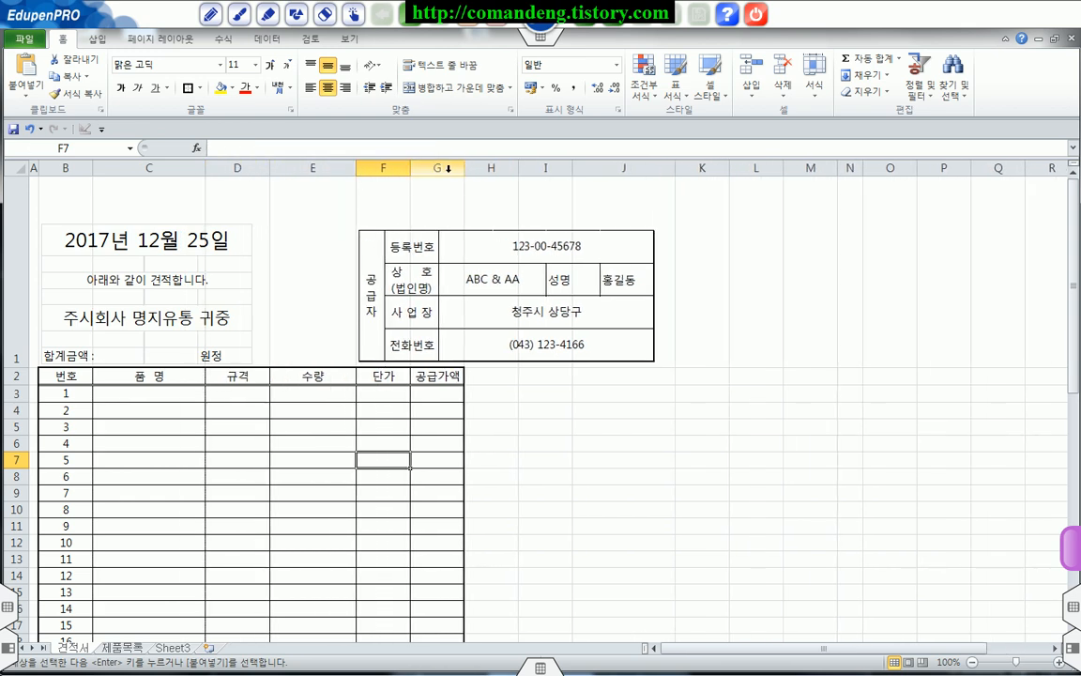
drag(412, 167, 564, 169)
drag(528, 278, 437, 279)
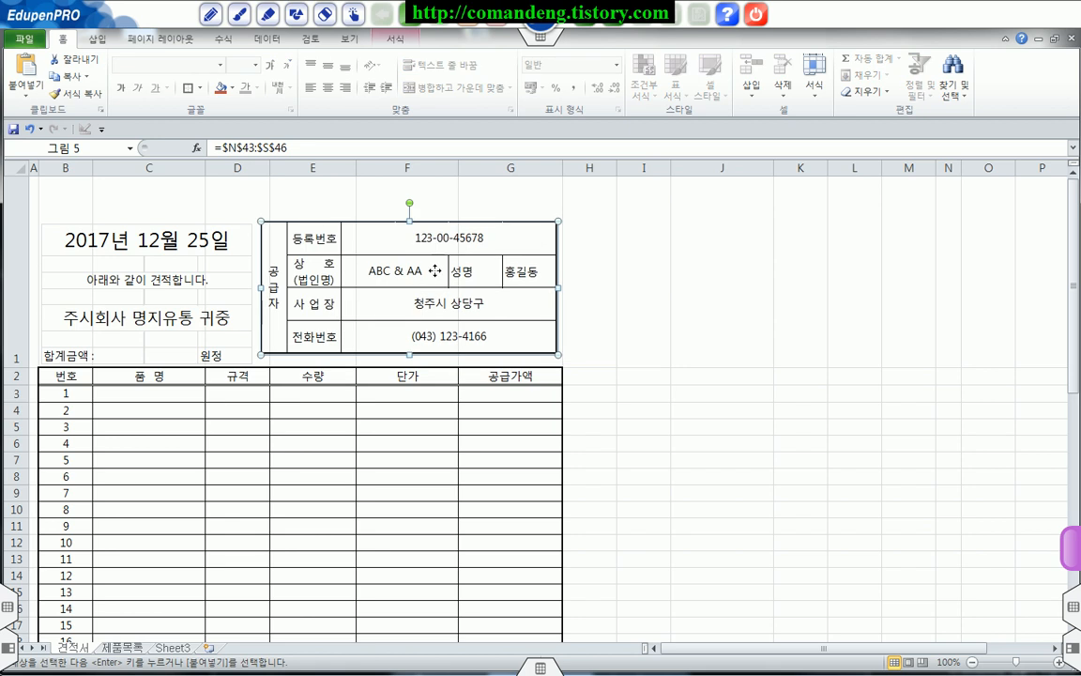
click(625, 309)
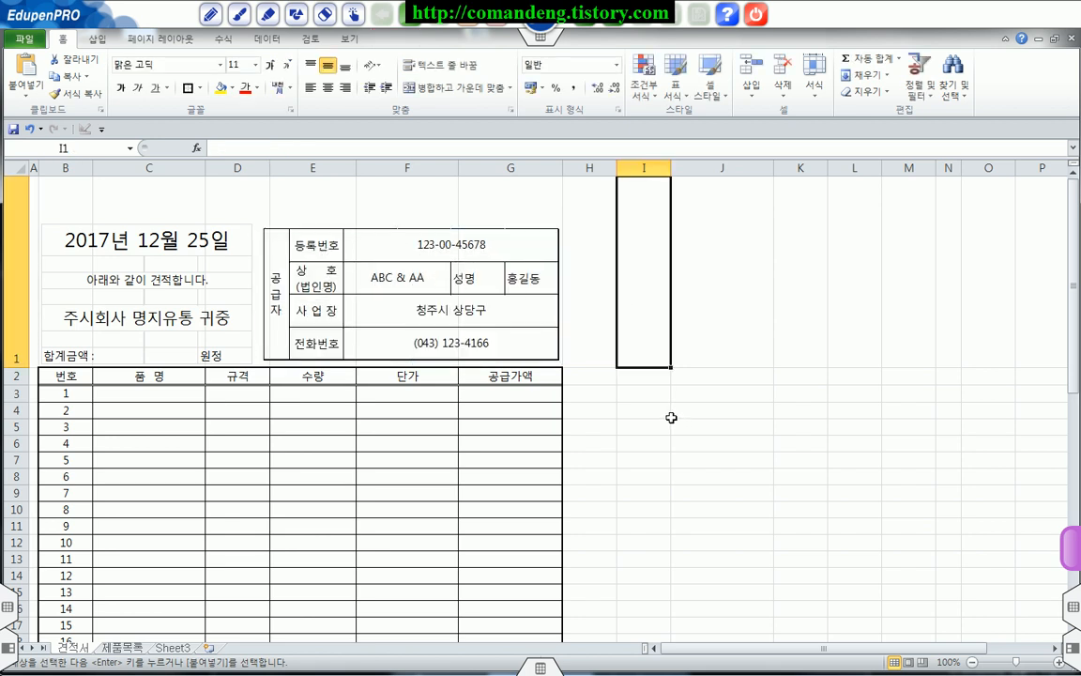
scroll(648, 404, down, 6)
scroll(647, 404, up, 6)
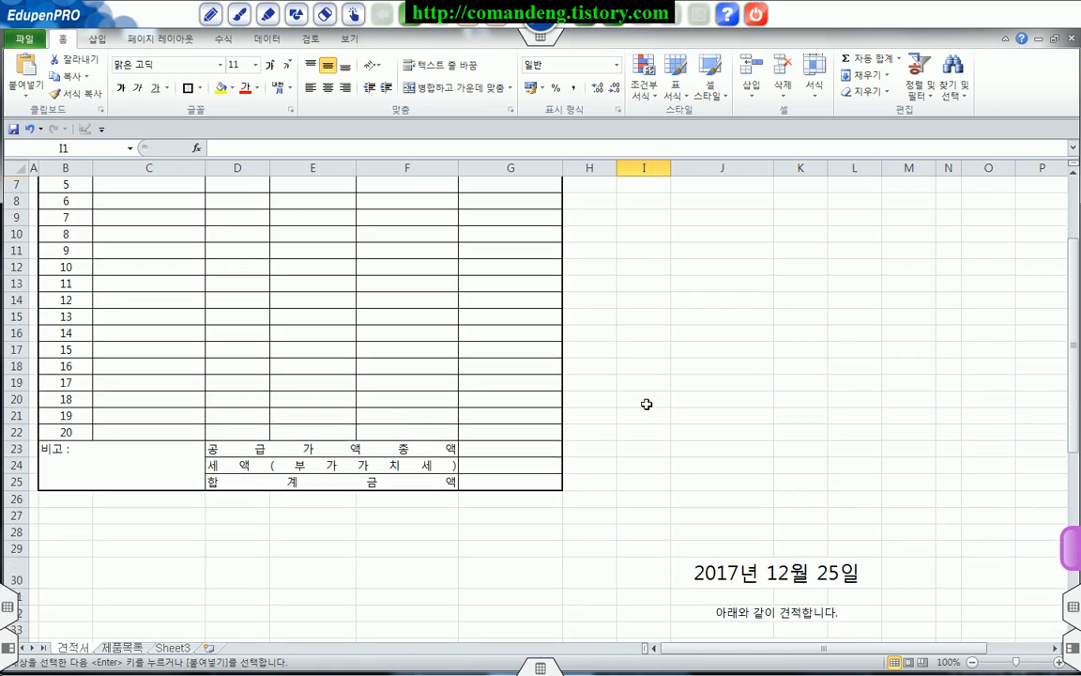
click(652, 439)
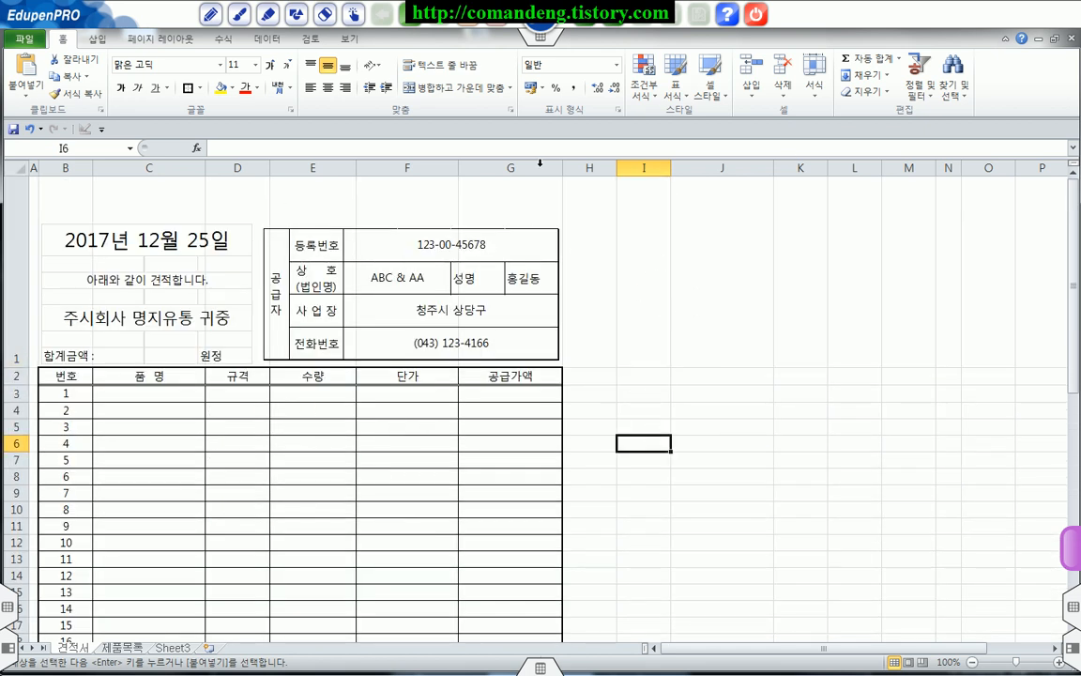
drag(84, 190, 383, 233)
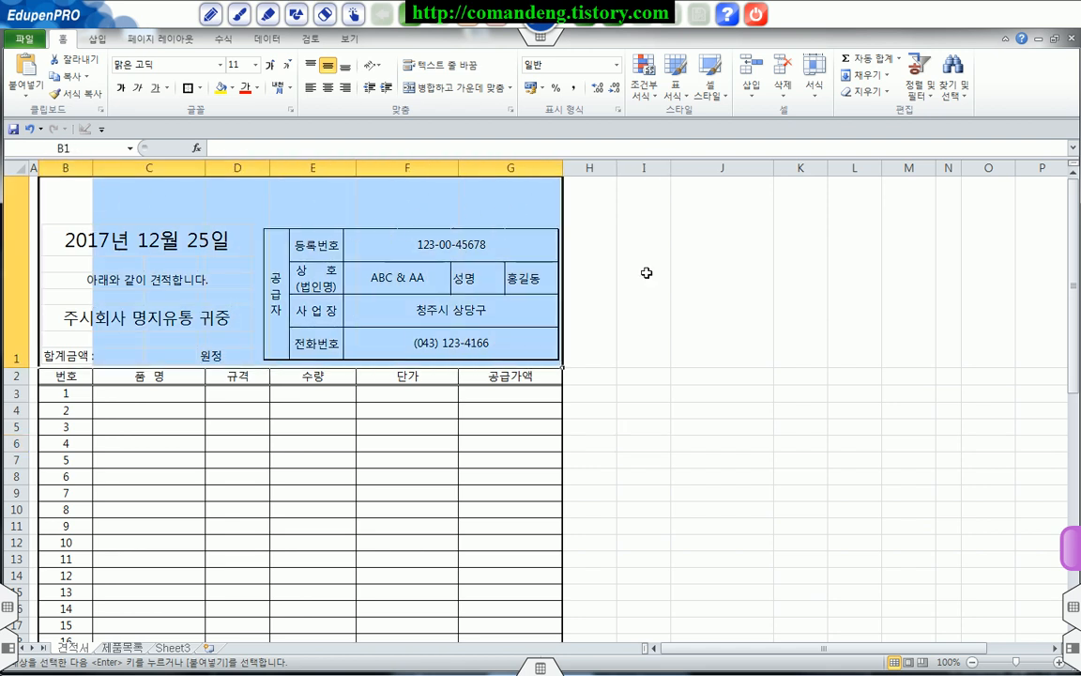
click(685, 277)
drag(70, 192, 526, 210)
click(629, 228)
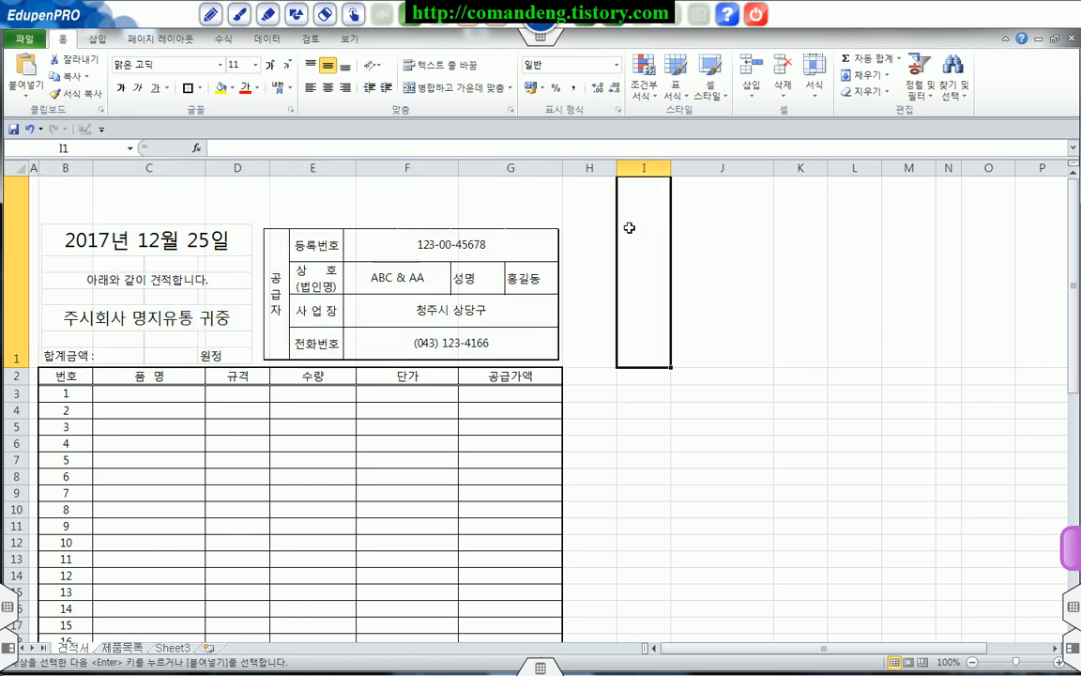
Step: Insert WordArt reading 견 적 서 in the first gallery style and move it into row 1 over the middle of the form
click(90, 40)
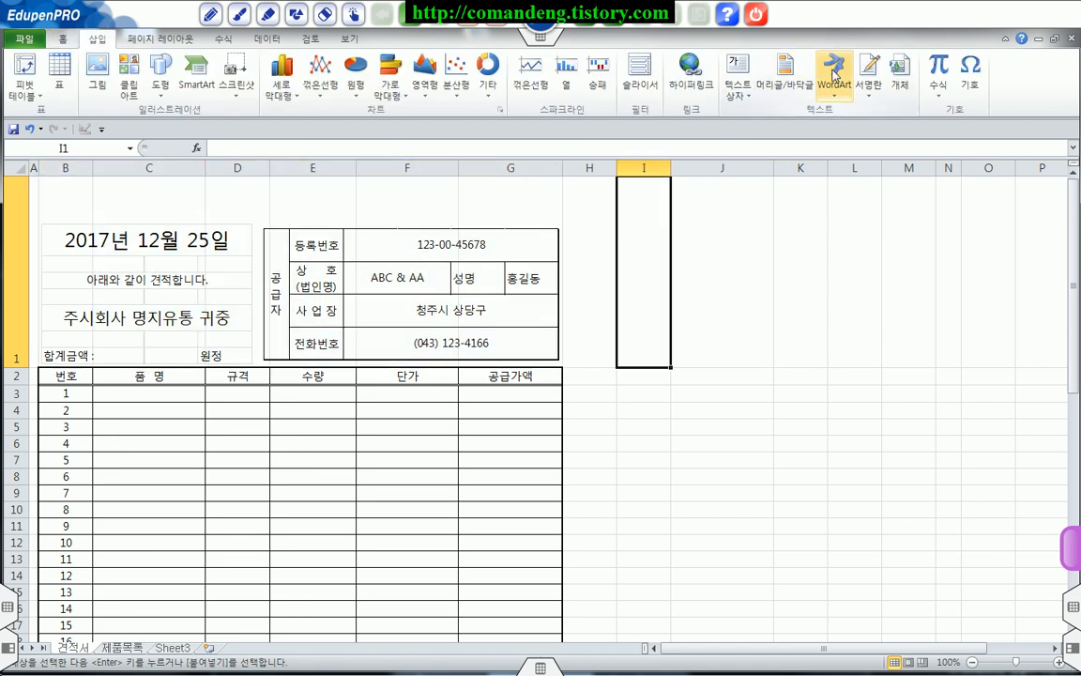
click(834, 76)
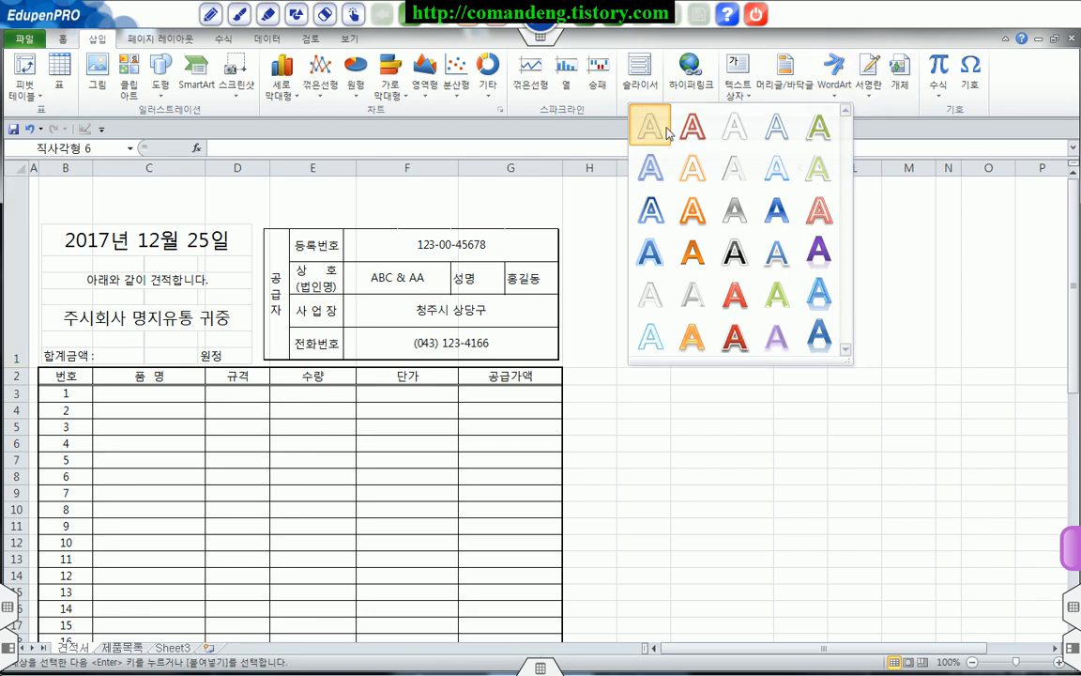
click(648, 122)
text(견저)
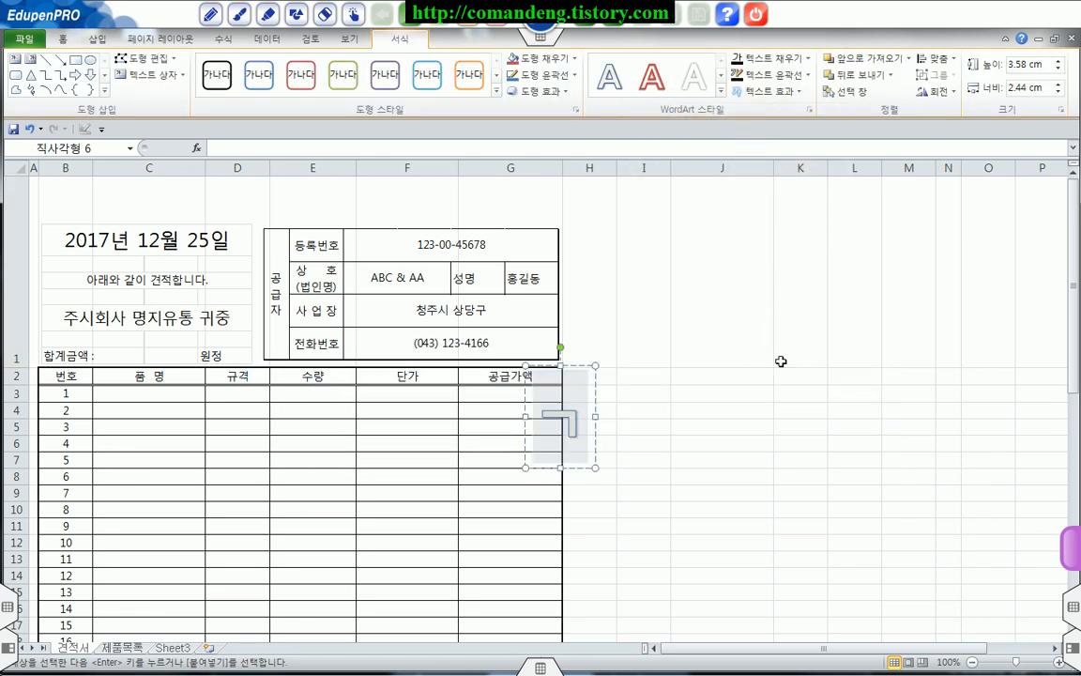
text(적서)
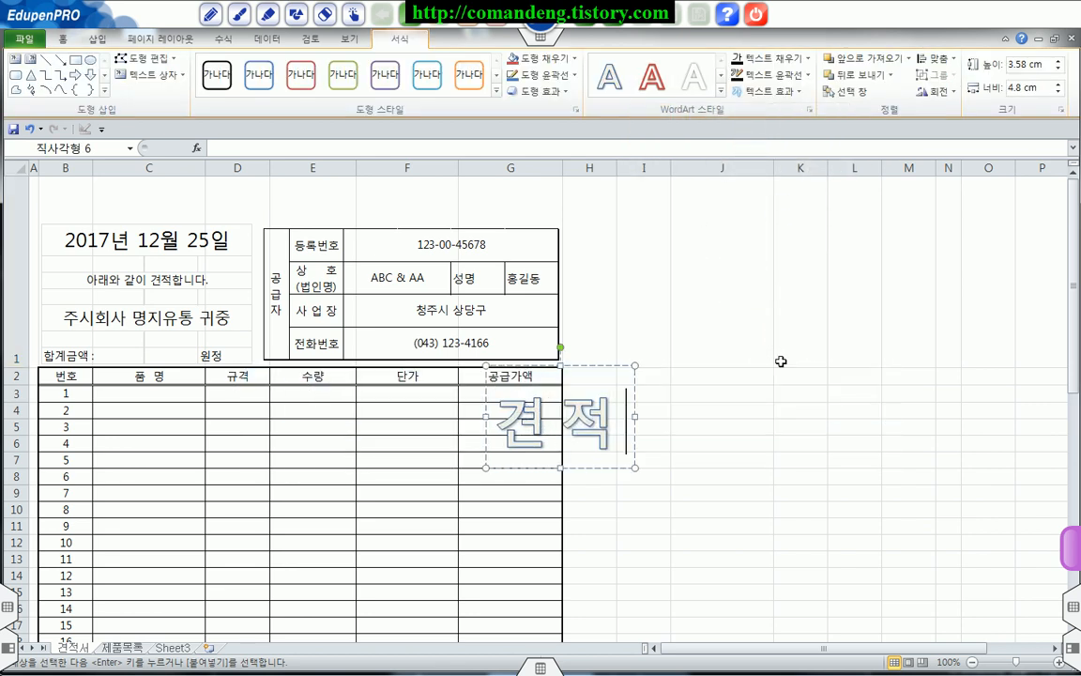
click(602, 366)
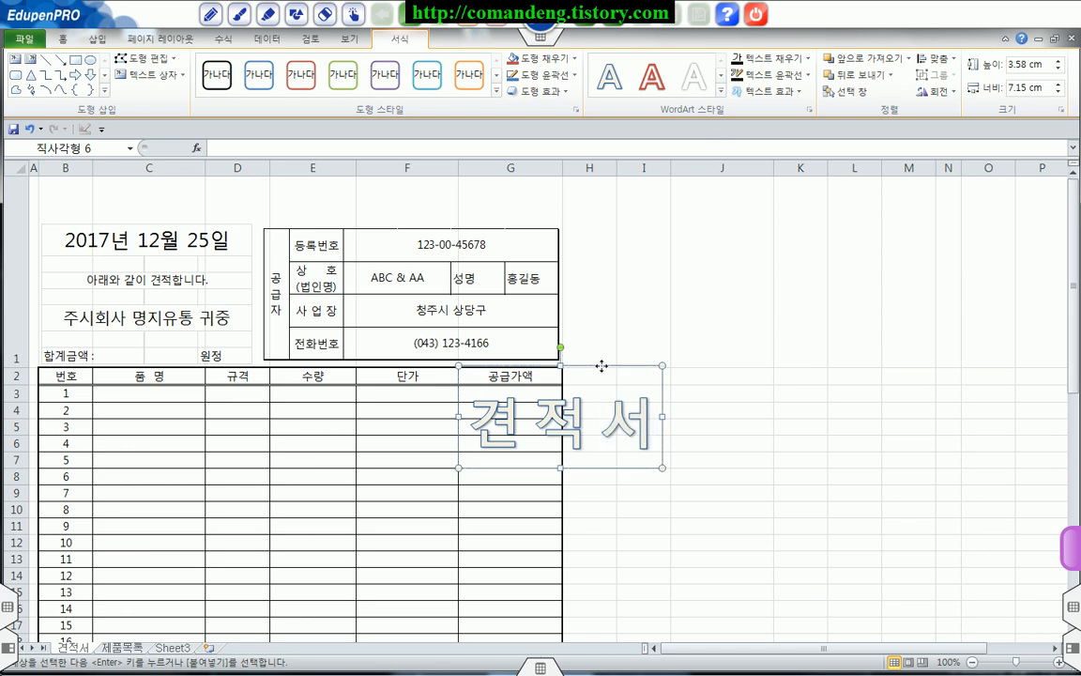
drag(607, 365, 325, 171)
drag(591, 366, 320, 190)
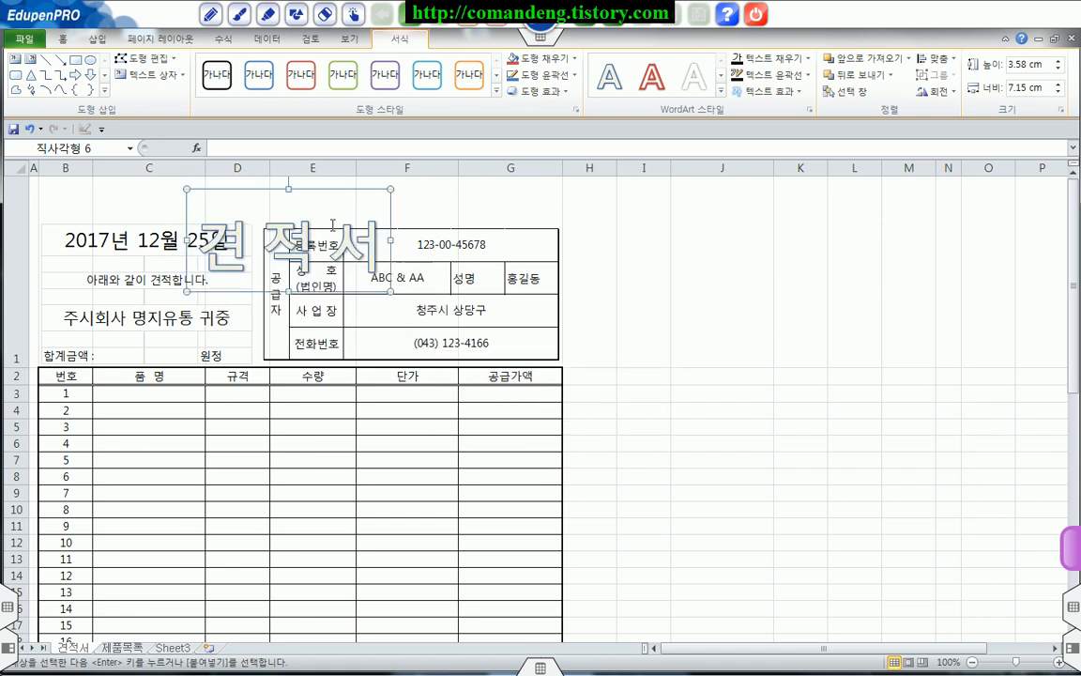
Step: Make row 1 taller and move the linked date and supplier pictures down until they sit just above the item table
drag(21, 371, 20, 400)
click(94, 268)
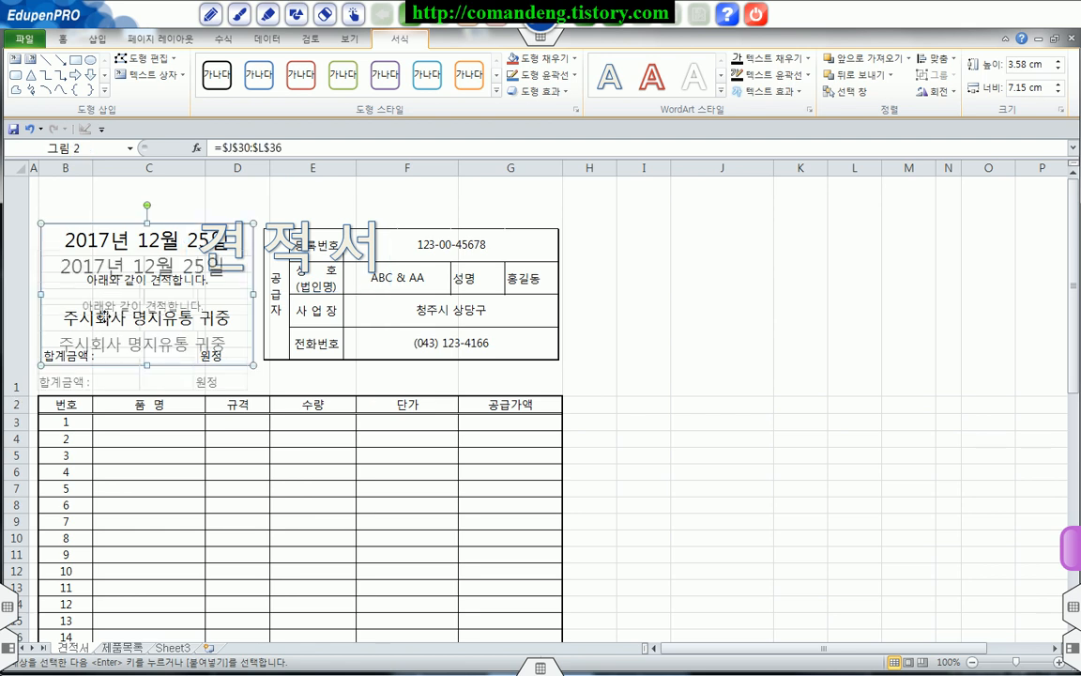
drag(105, 317, 105, 317)
drag(343, 311, 345, 345)
Step: Nudge the 견 적 서 WordArt upward so it clears the supplier picture's top edge
click(290, 189)
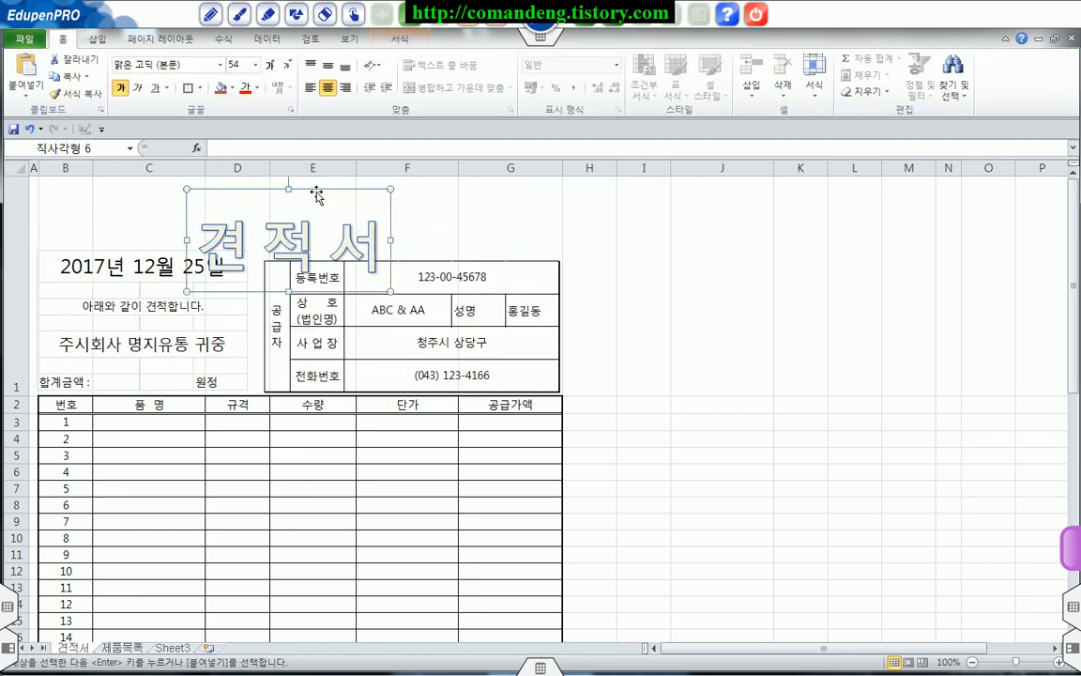
key(Up)
key(Up)
key(Up)
key(Up)
key(Up)
key(Up)
key(Up)
key(Up)
key(Up)
key(Up)
key(Up)
key(Up)
key(Up)
key(Up)
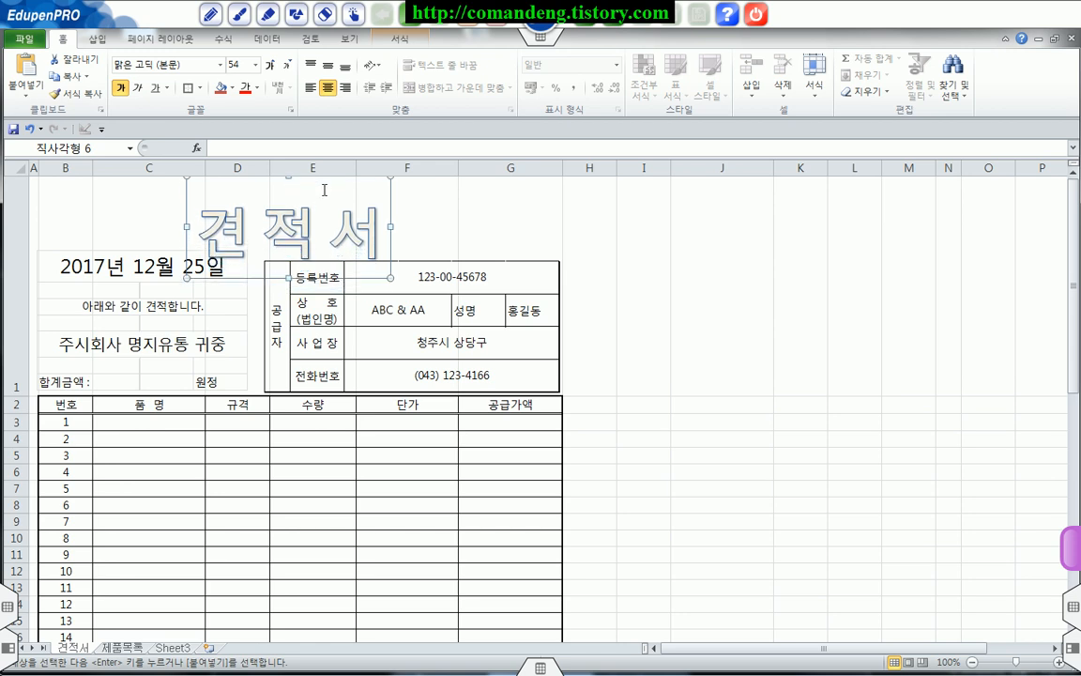
click(618, 301)
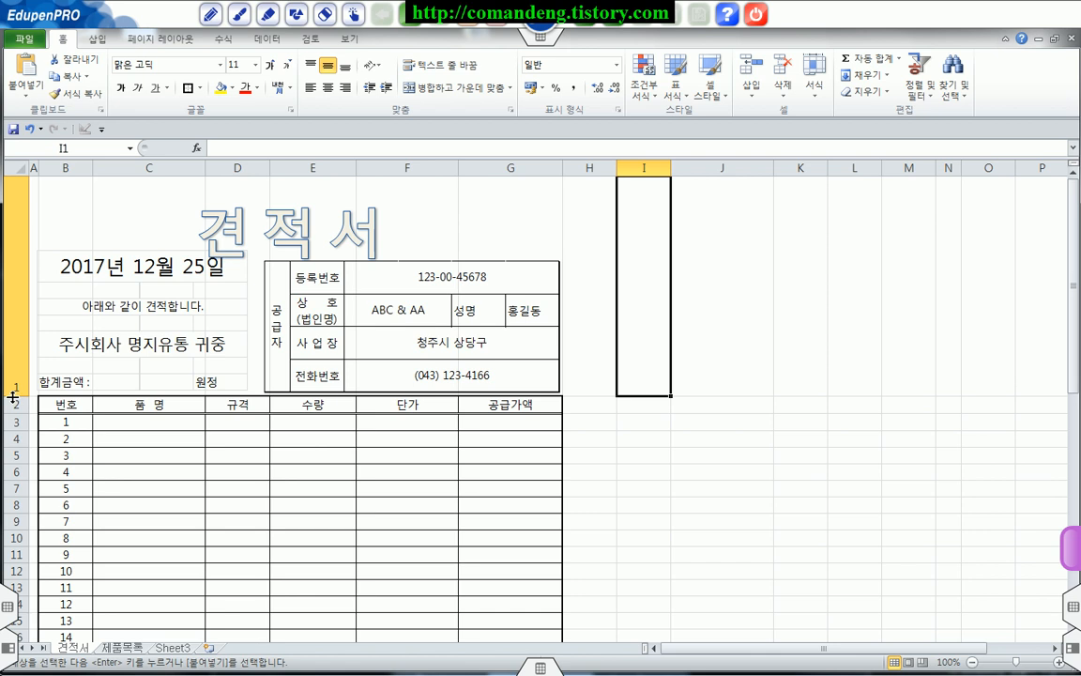
Step: Increase row 1's height slightly more and lower both linked pictures again, with the supplier picture ending at column G's outer edge
click(375, 241)
drag(21, 398, 21, 414)
drag(139, 338, 141, 356)
drag(335, 324, 337, 337)
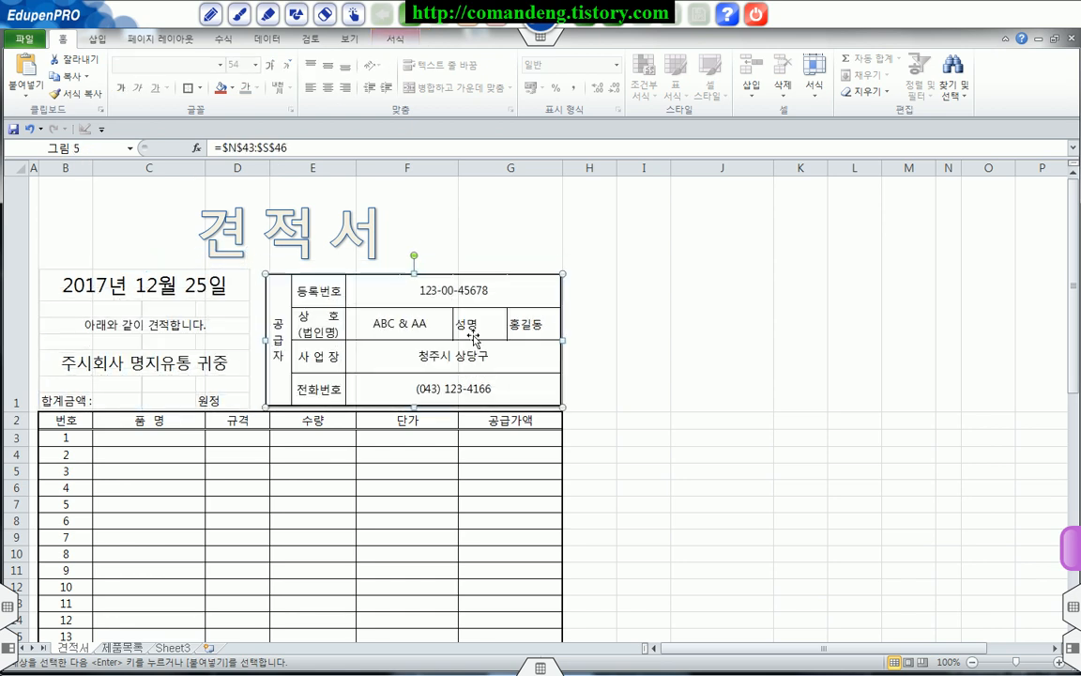
click(575, 310)
click(649, 334)
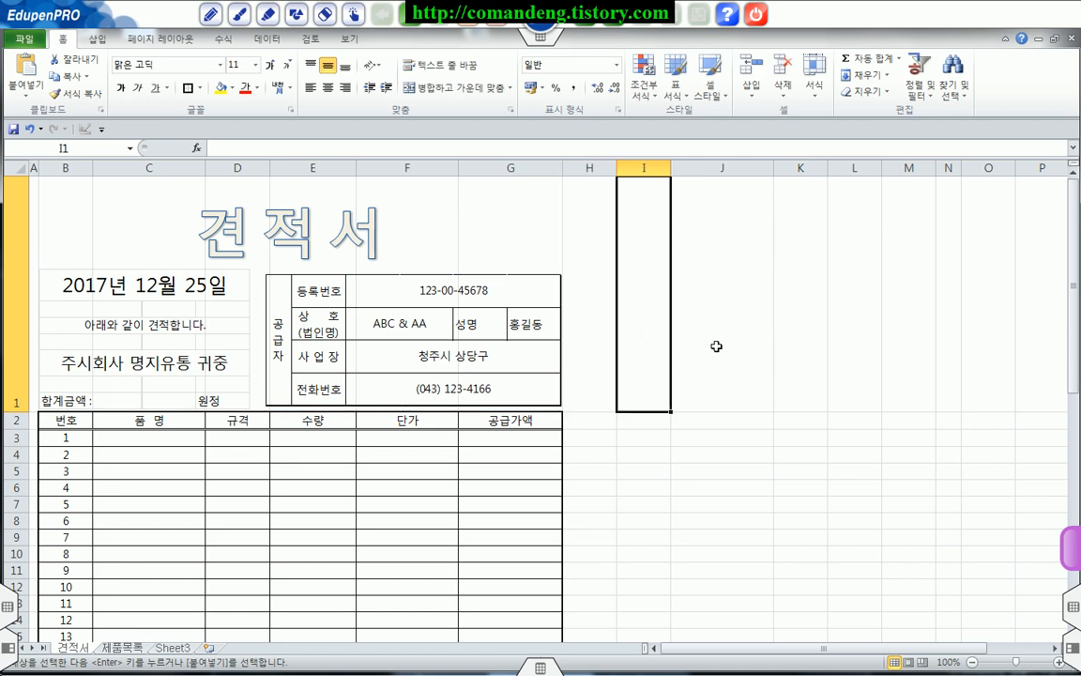
Step: Narrow column H beside the form to a column width (열 너비) of 1
scroll(716, 347, down, 3)
scroll(715, 343, up, 3)
mouse_move(31, 179)
mouse_down()
mouse_move(549, 601)
mouse_move(546, 656)
mouse_move(560, 635)
mouse_up()
key(Escape)
click(607, 163)
drag(616, 167, 579, 169)
right_click(573, 168)
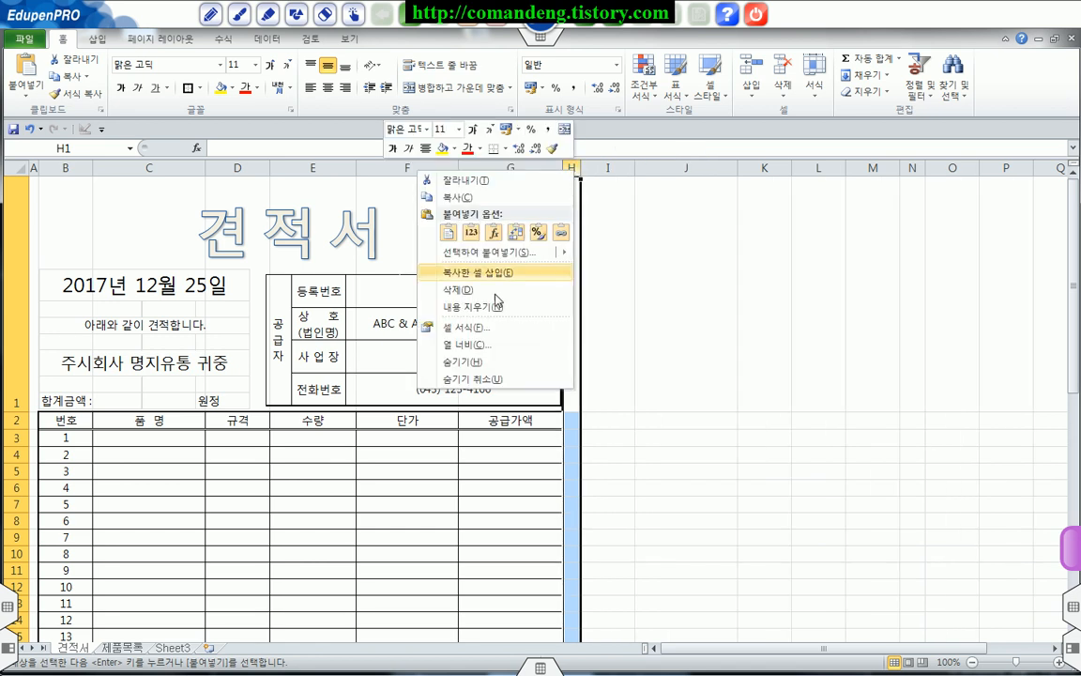
click(490, 346)
text(1)
click(475, 355)
Step: Set the range A1:H26, covering the whole form, as the print area (인쇄 영역 설정)
scroll(624, 351, down, 3)
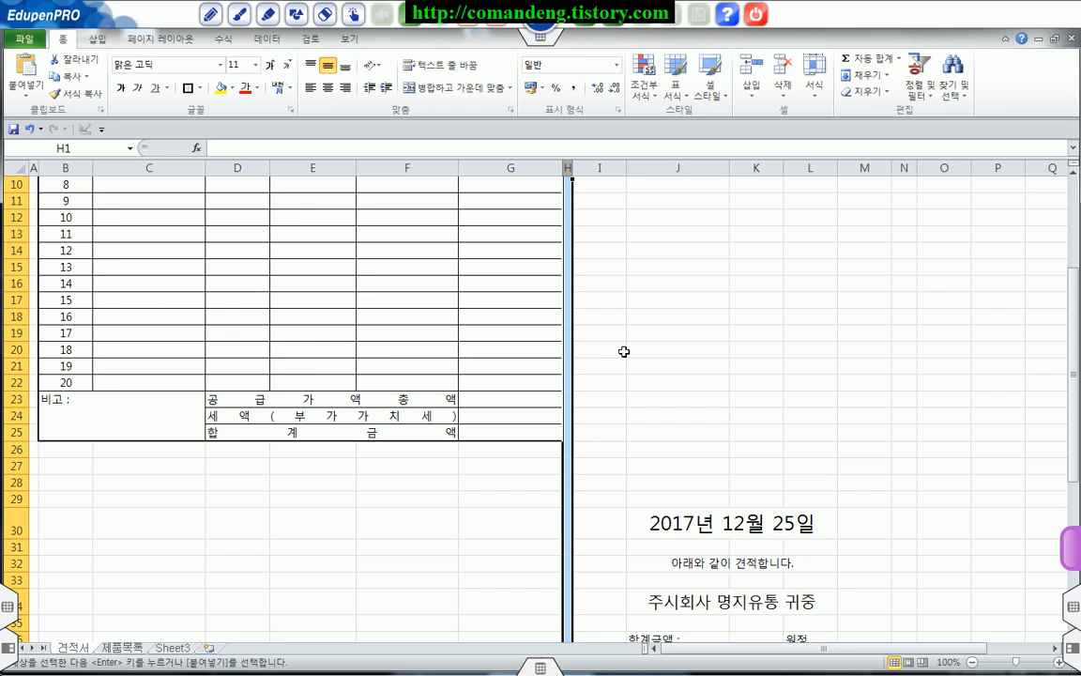
drag(34, 452, 569, 449)
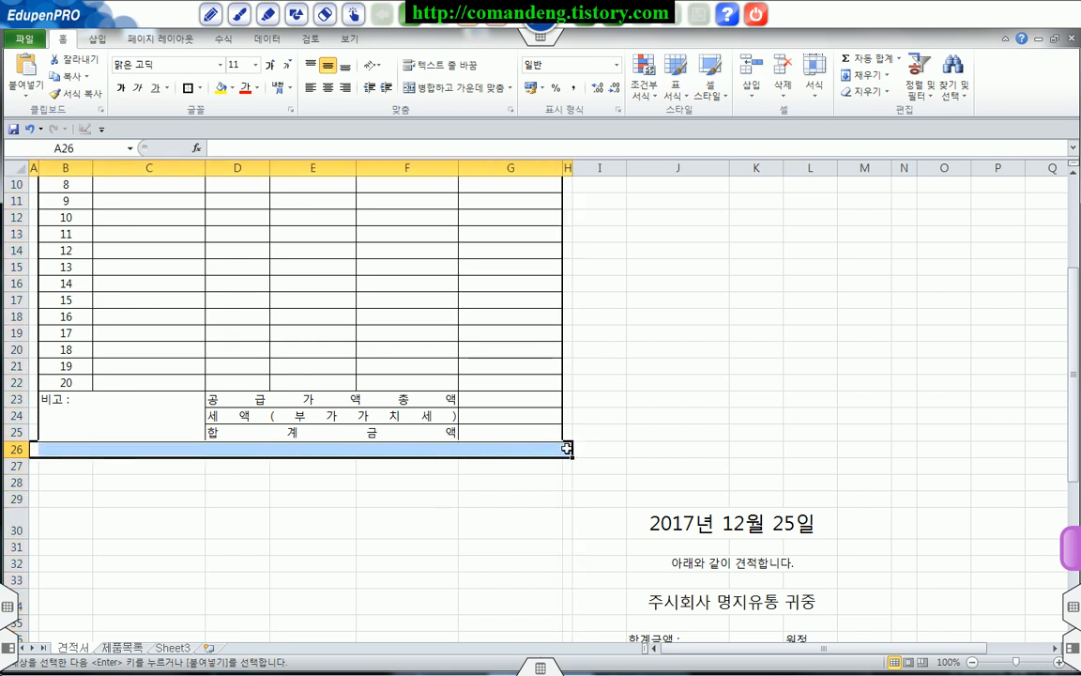
scroll(567, 450, up, 3)
drag(34, 193, 568, 587)
scroll(545, 454, up, 1)
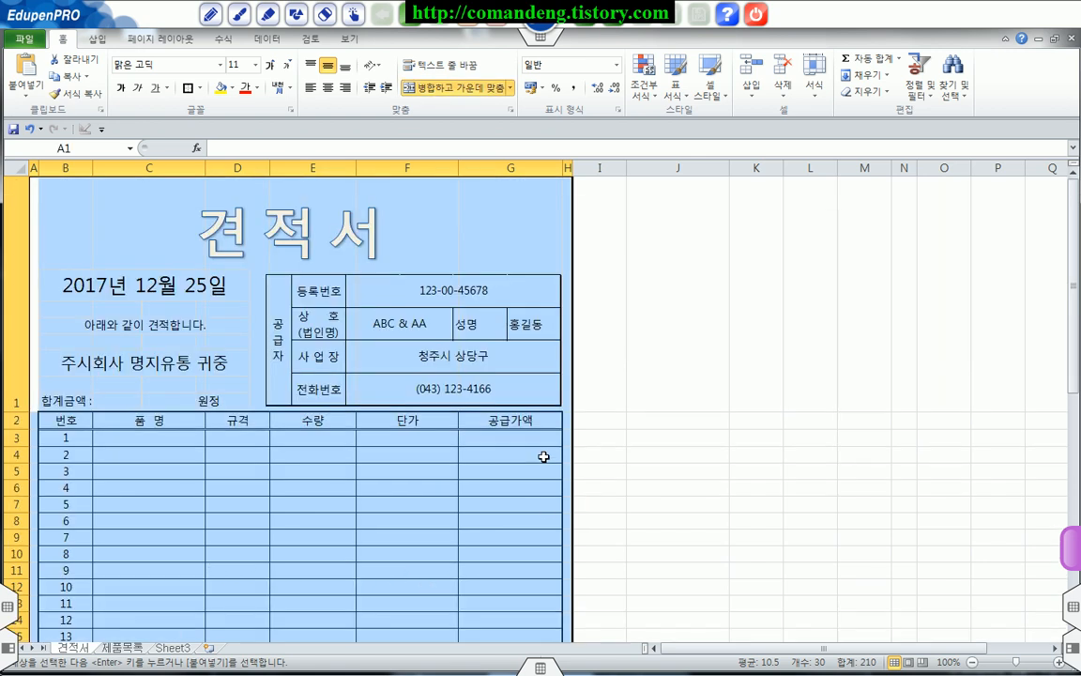
click(154, 40)
click(201, 104)
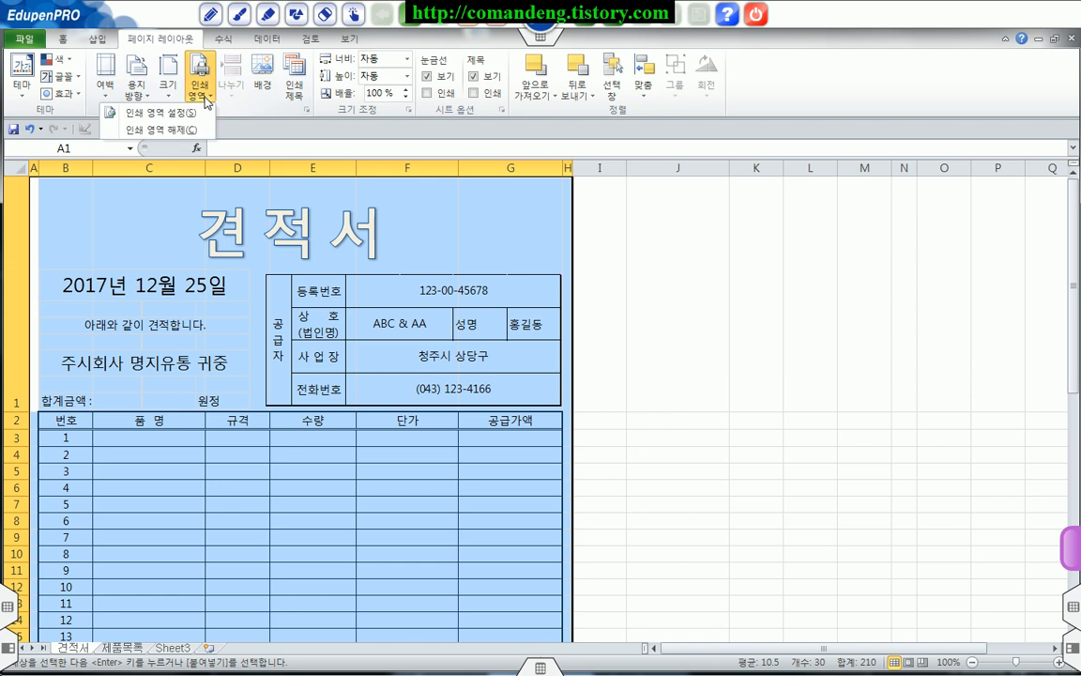
click(191, 113)
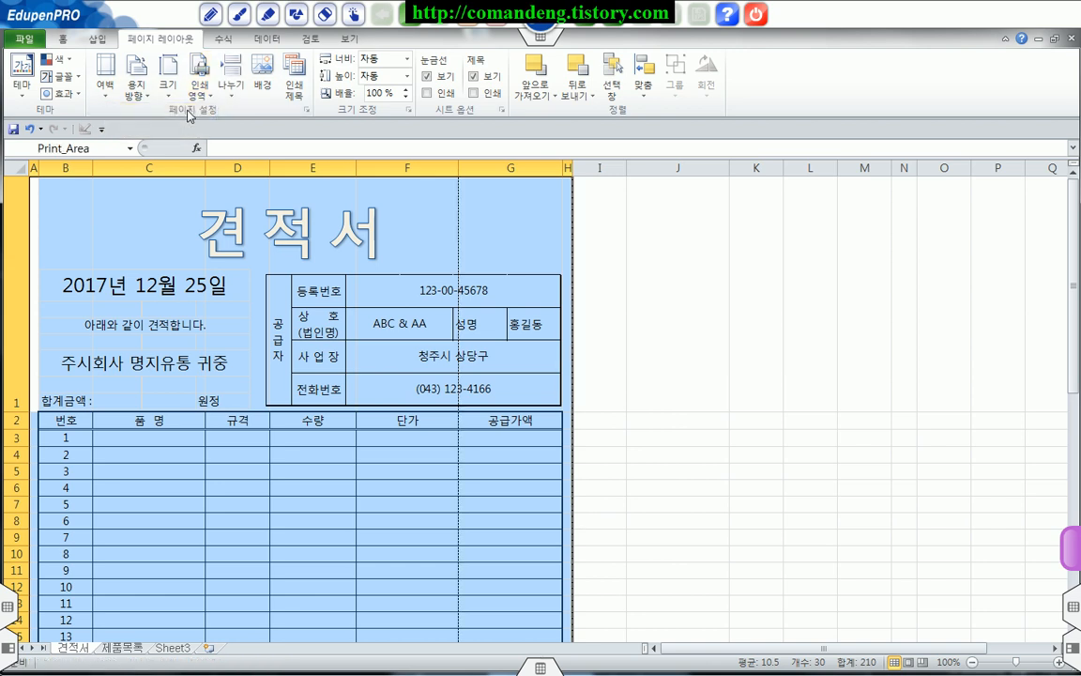
click(686, 347)
Step: In page break preview, move the vertical page break from column G's start to the print area's outer edge and return to Normal view (기본)
scroll(686, 347, down, 1)
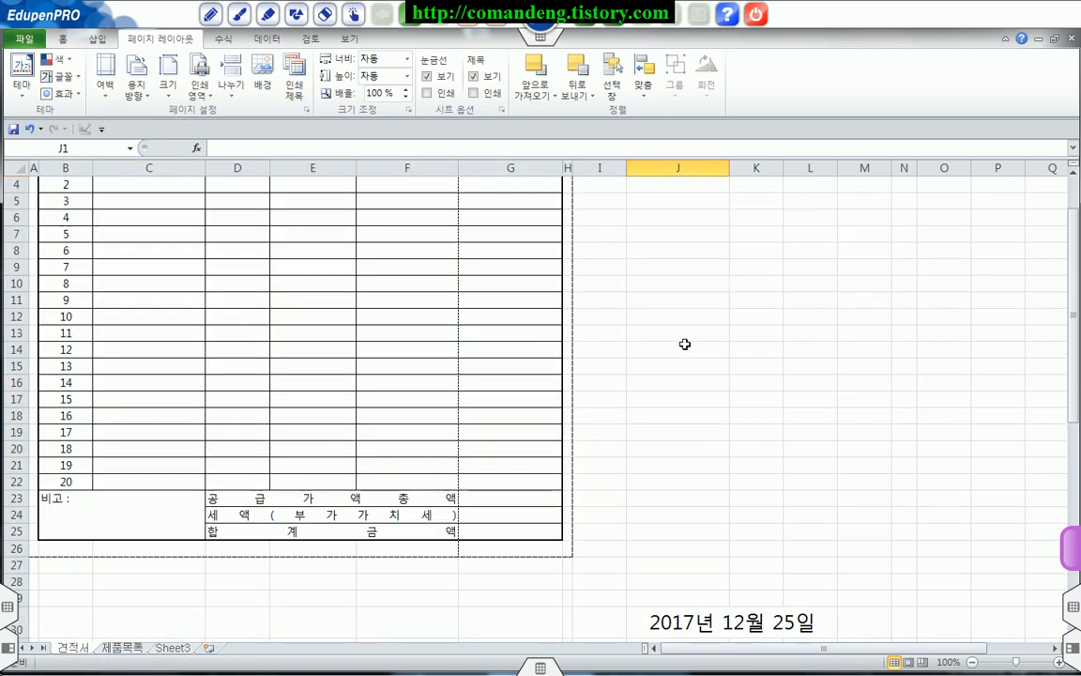
scroll(456, 446, up, 1)
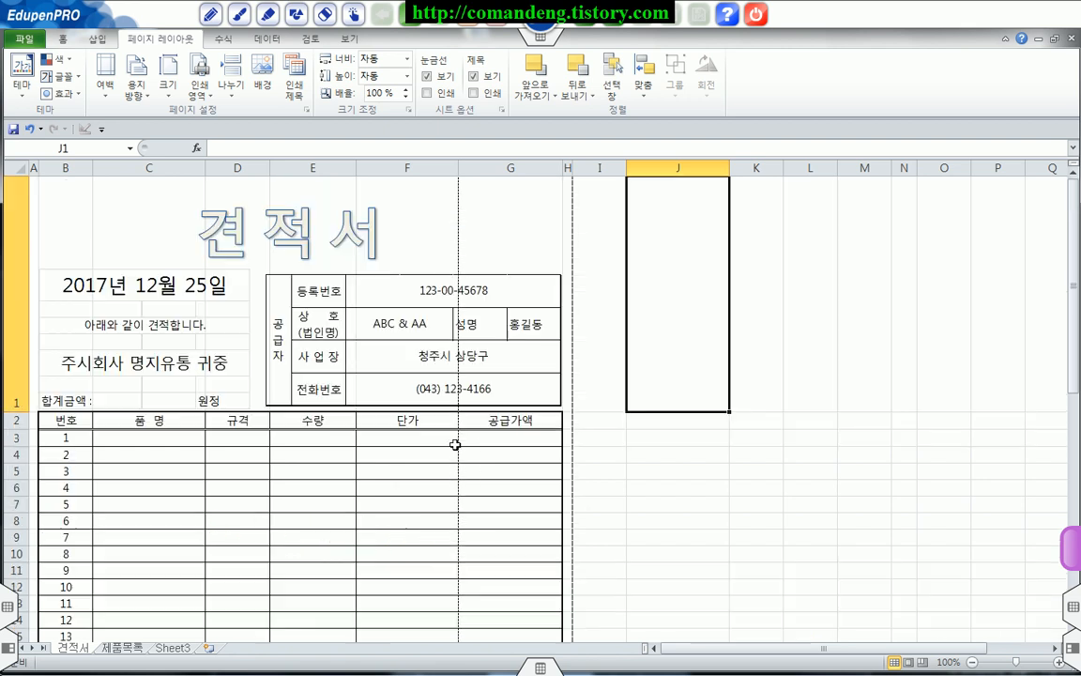
click(349, 38)
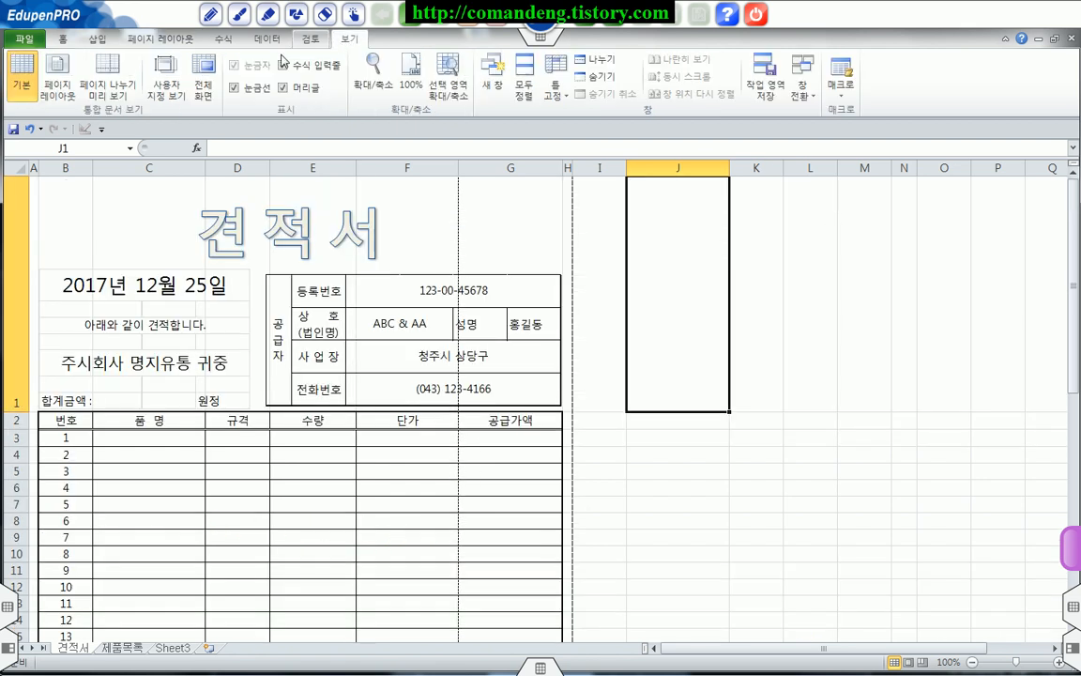
click(115, 85)
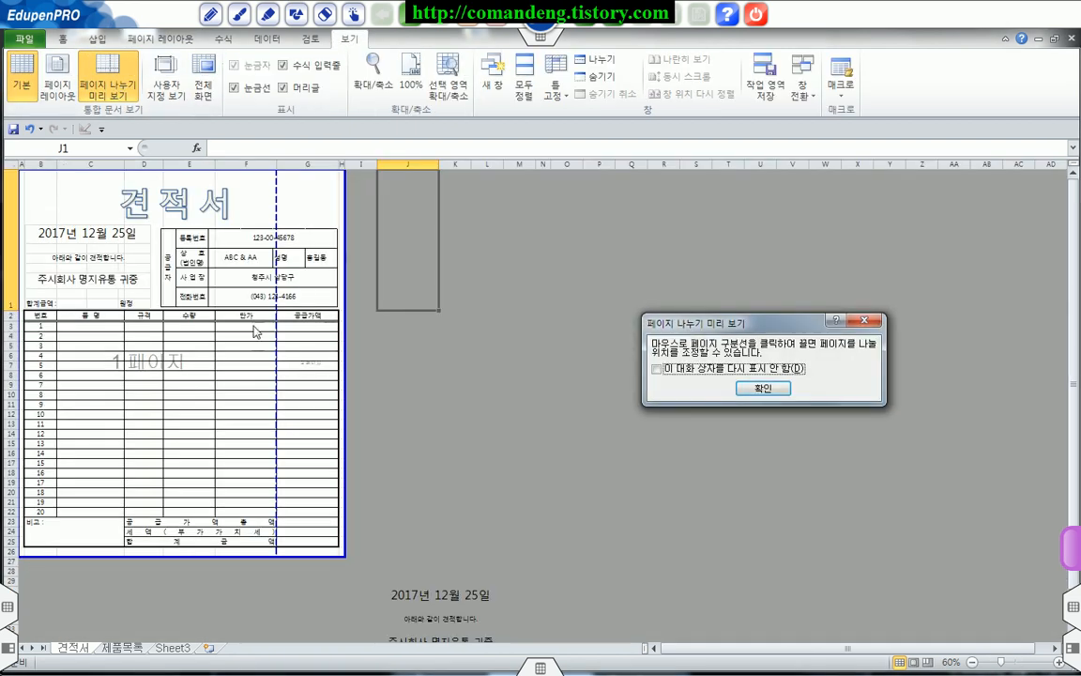
click(756, 390)
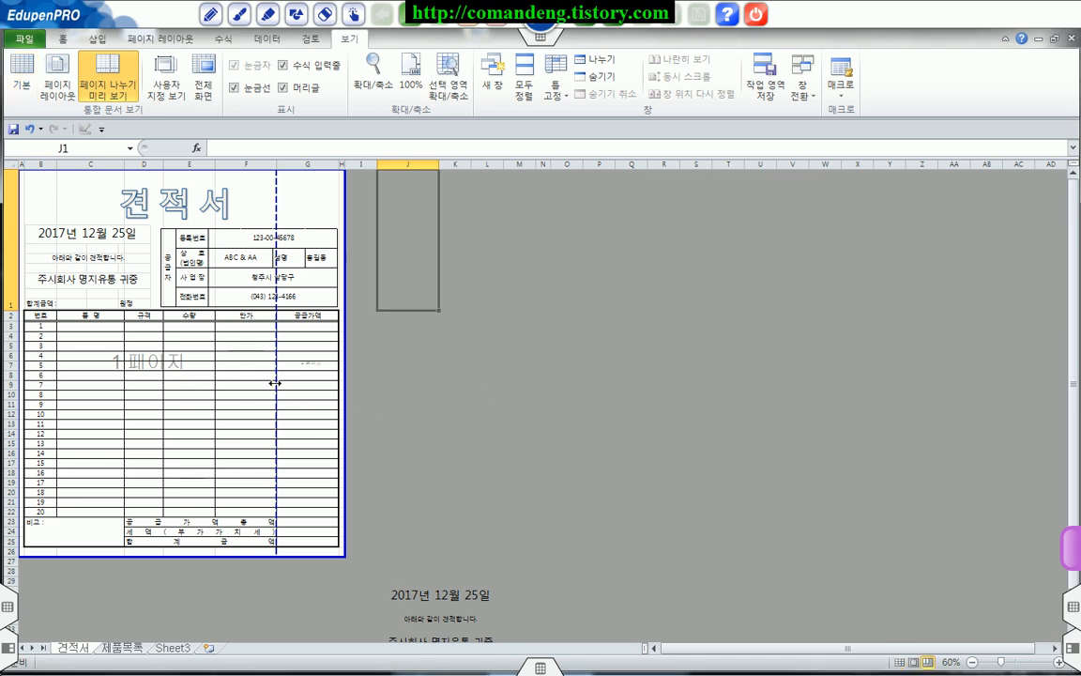
drag(276, 383, 348, 395)
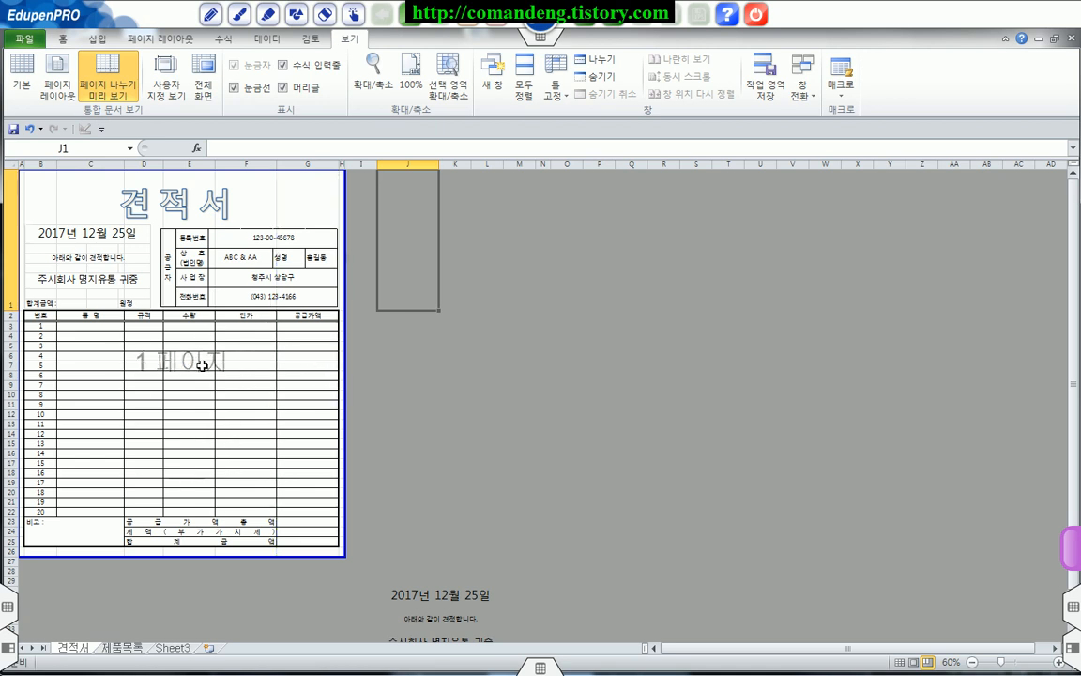
click(21, 71)
scroll(488, 385, down, 3)
scroll(489, 391, up, 2)
scroll(489, 390, up, 1)
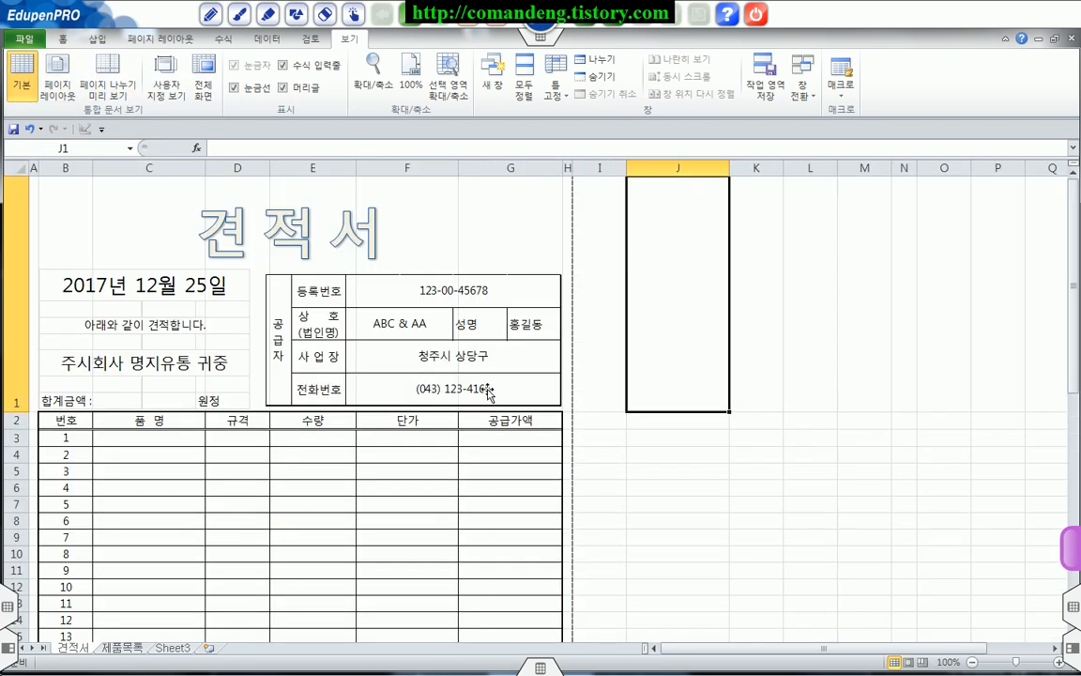
Step: Centre the printed form on the page both horizontally (가로) and vertically (세로) in the page setup margins
click(28, 45)
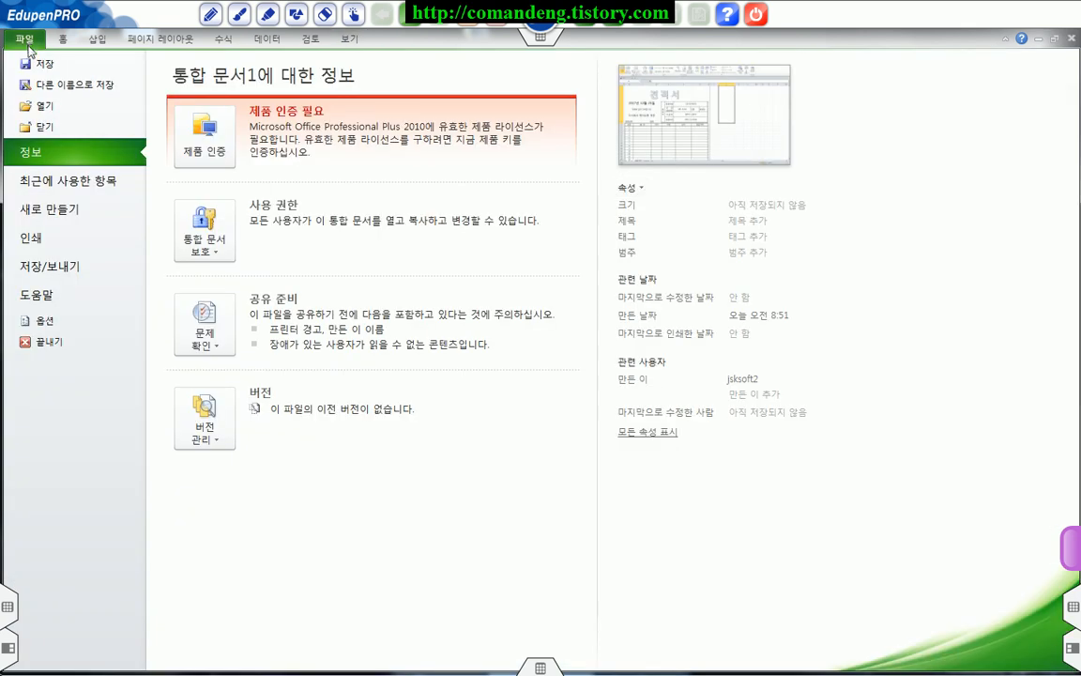
click(38, 236)
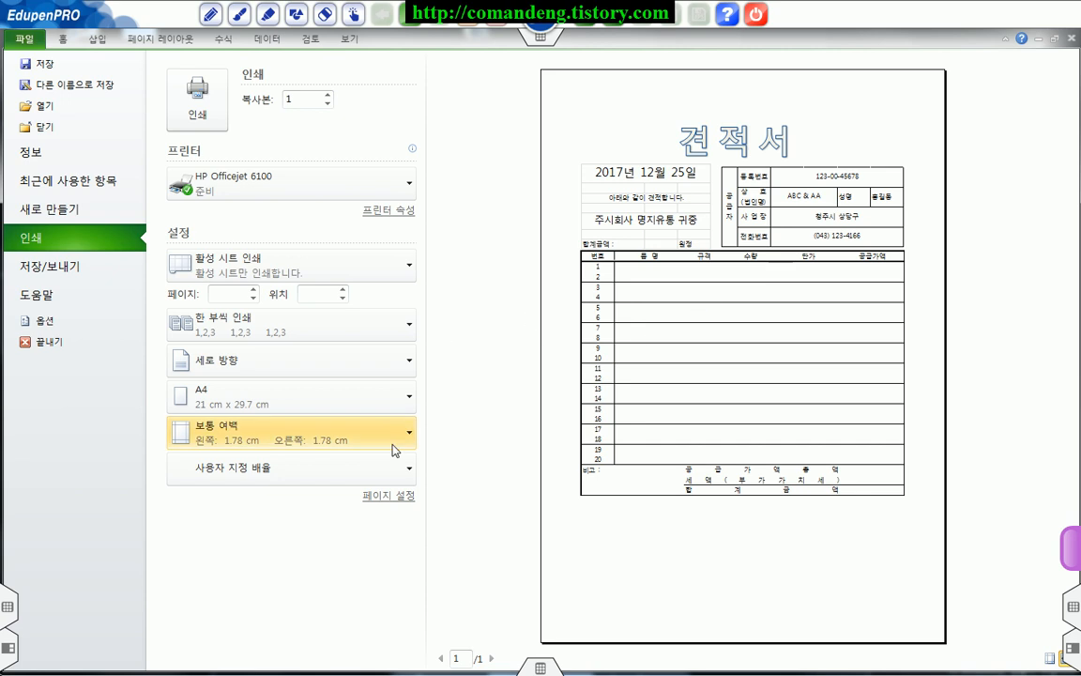
click(390, 497)
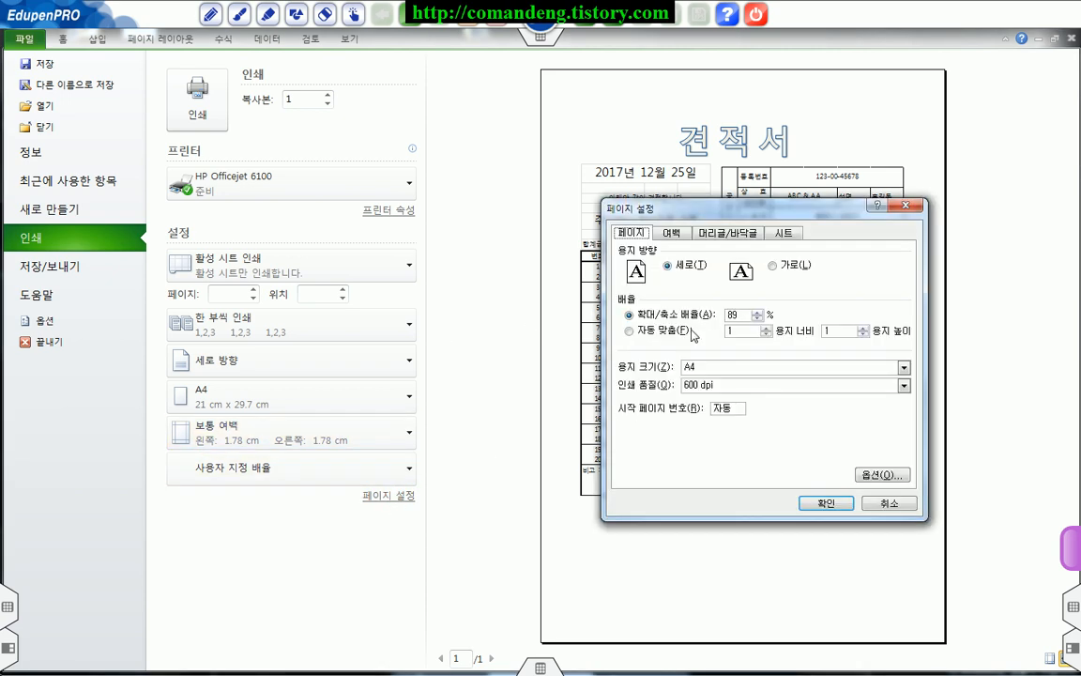
click(672, 232)
click(650, 428)
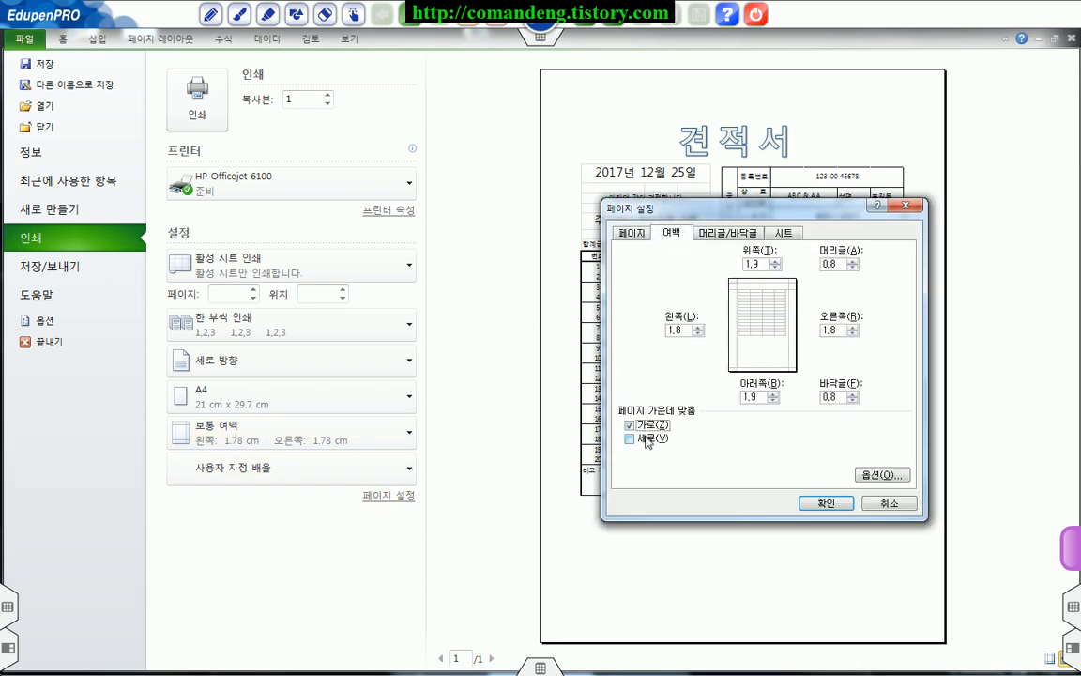
click(826, 503)
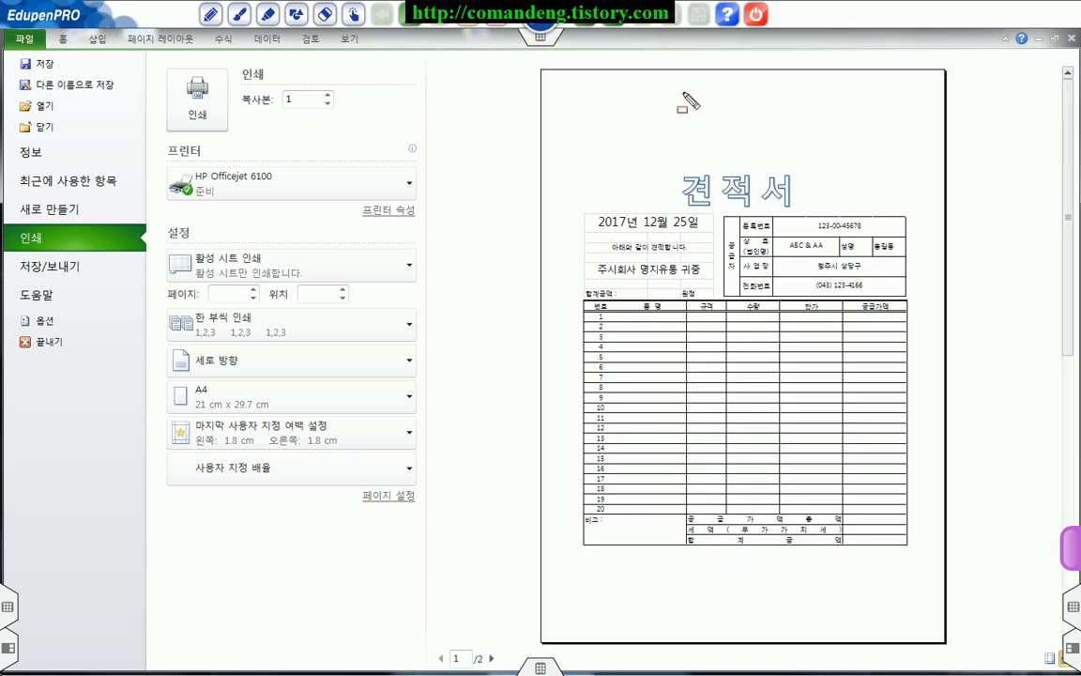
mouse_move(562, 86)
mouse_down()
mouse_move(893, 169)
mouse_move(924, 159)
mouse_up()
drag(569, 569, 912, 606)
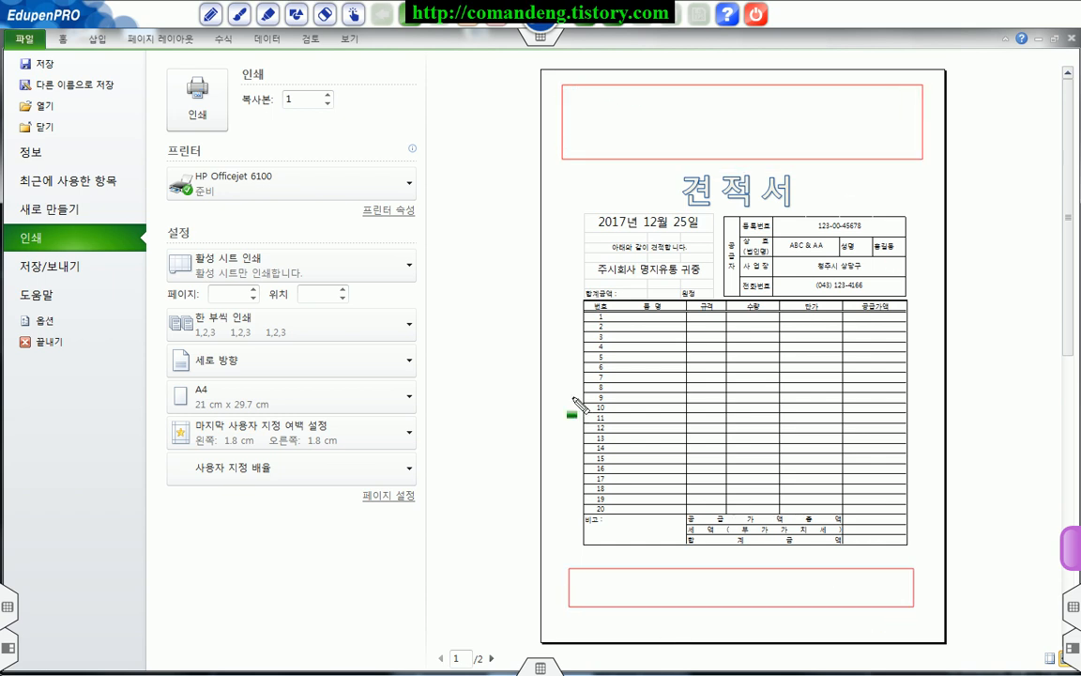
mouse_move(538, 312)
mouse_down()
mouse_move(648, 313)
mouse_move(913, 401)
mouse_move(943, 531)
mouse_move(1005, 547)
mouse_up()
key(Escape)
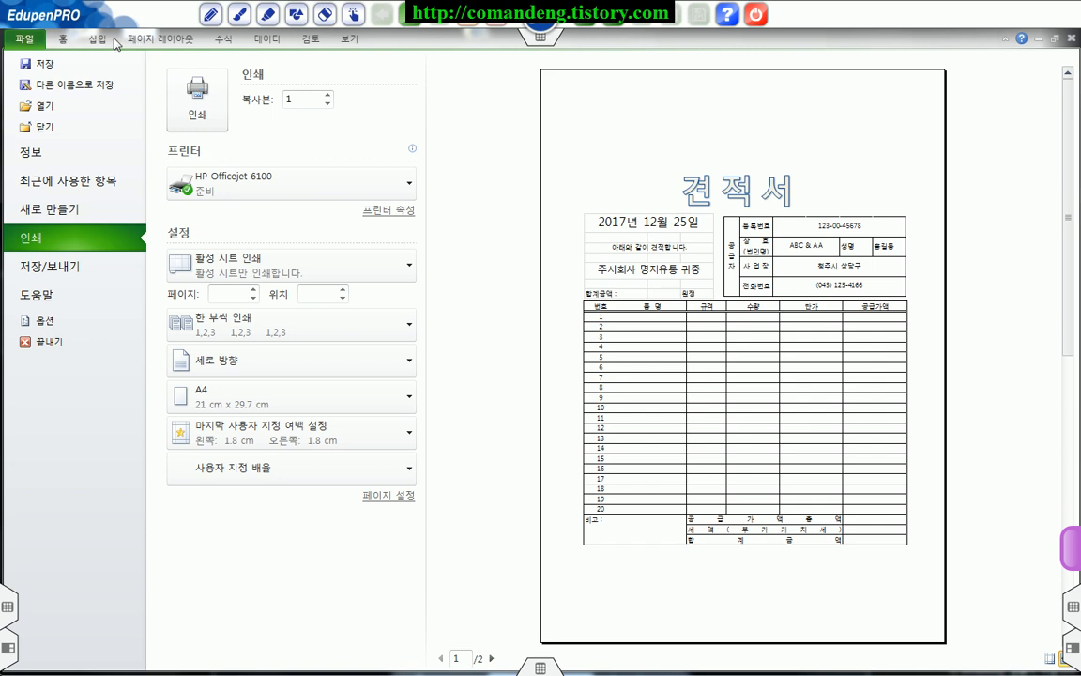
Step: Leave the print preview and raise the height of rows 2 to 25 uniformly to about one and a half times
click(64, 42)
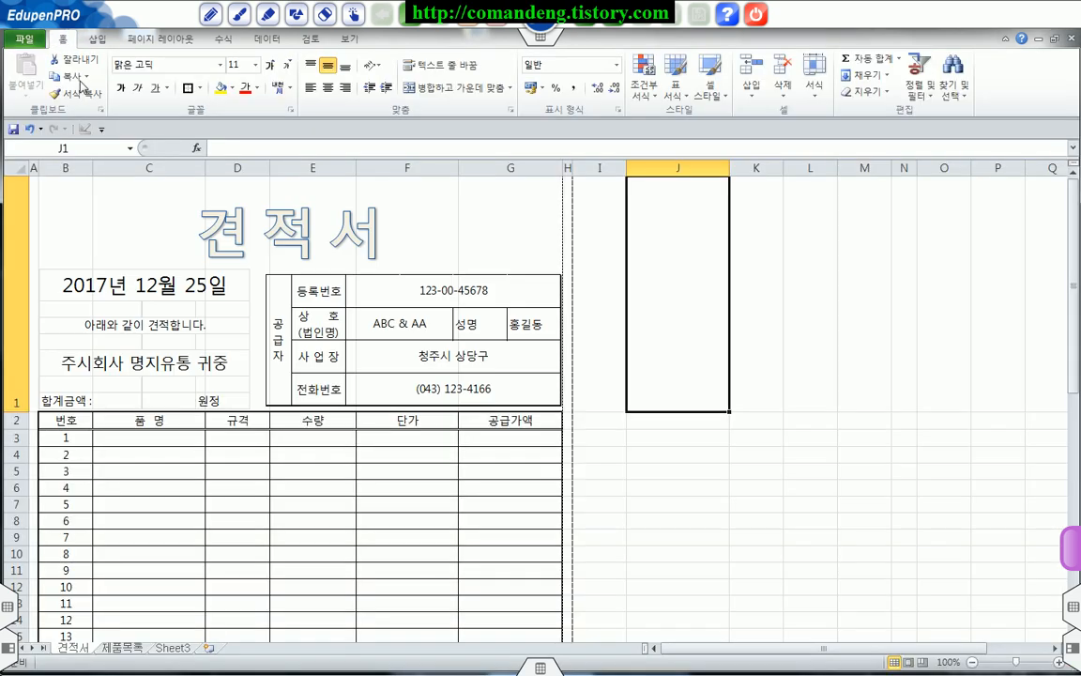
scroll(313, 415, down, 2)
scroll(284, 392, up, 2)
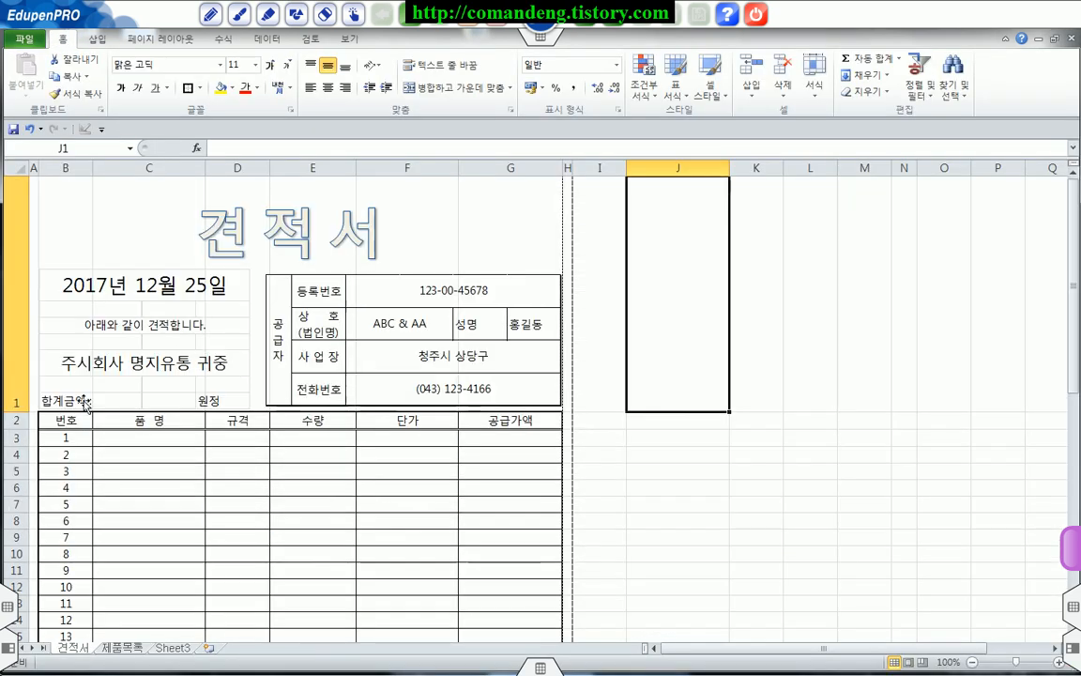
click(14, 419)
drag(14, 420, 28, 451)
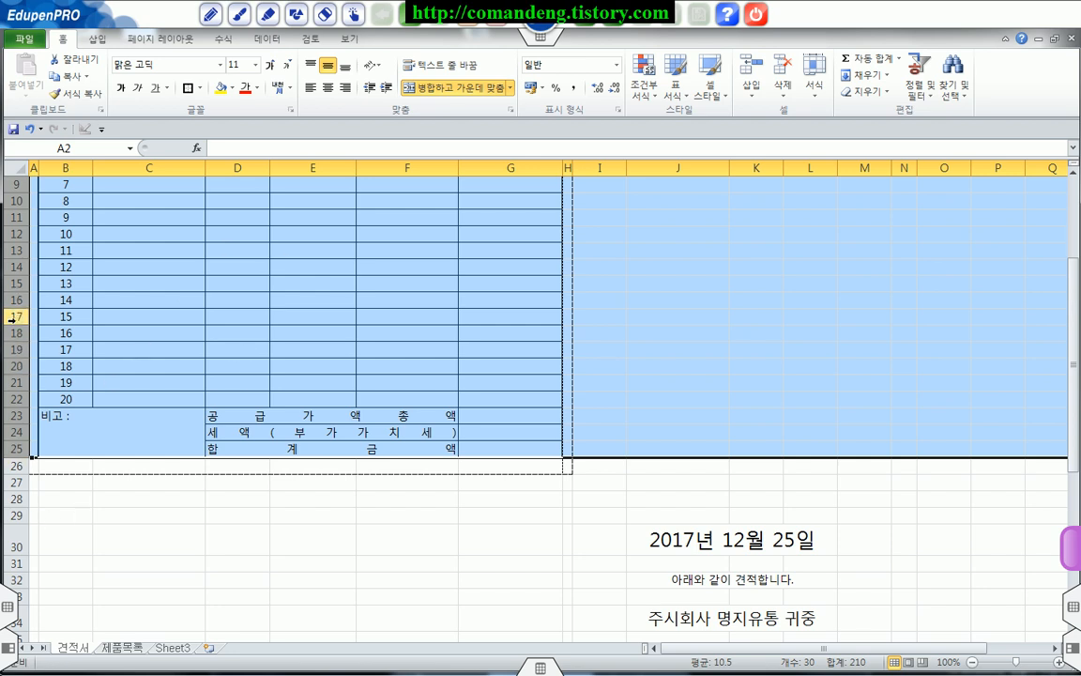
drag(17, 325, 14, 343)
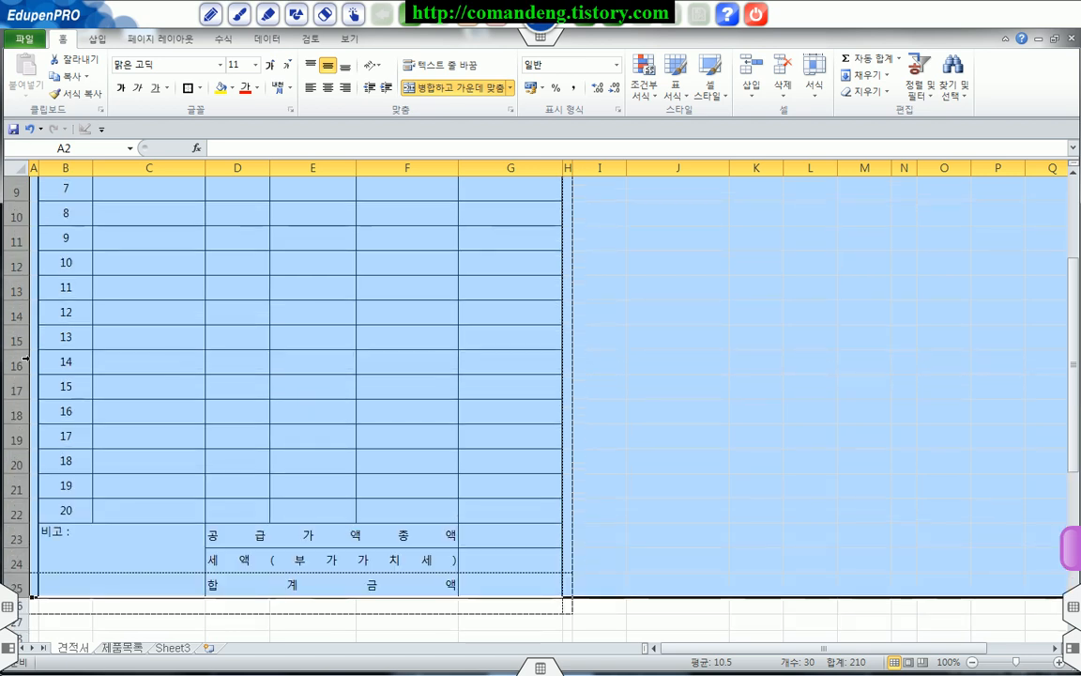
click(232, 427)
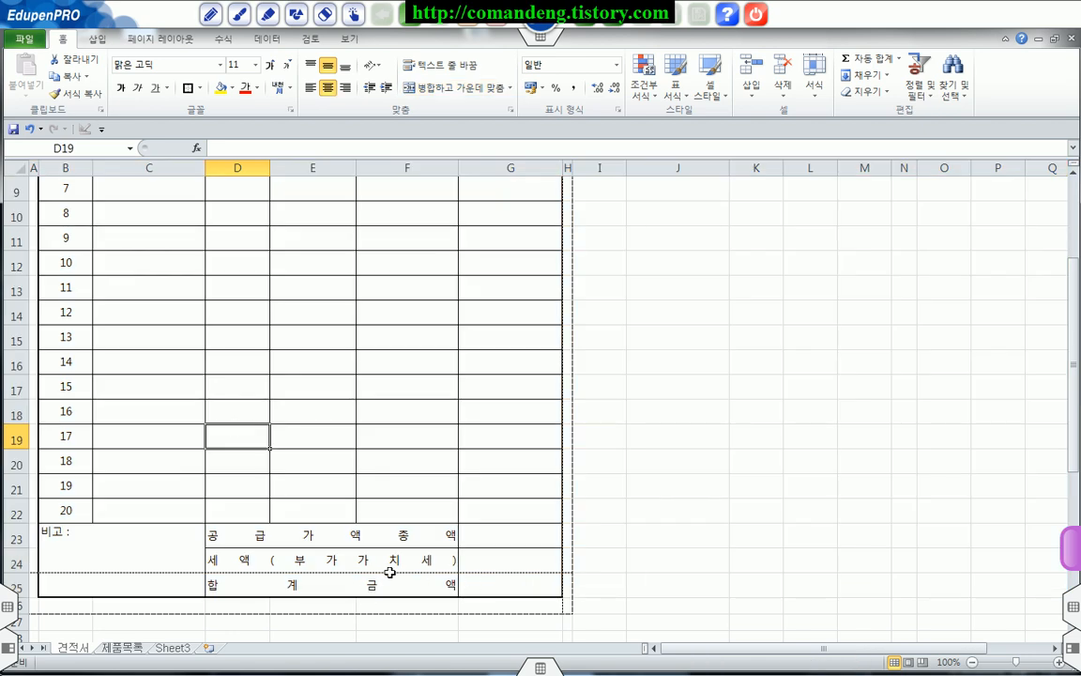
Step: In page break preview, move the horizontal page break above row 25 down to the print area's lower edge and return to Normal view (기본)
click(390, 570)
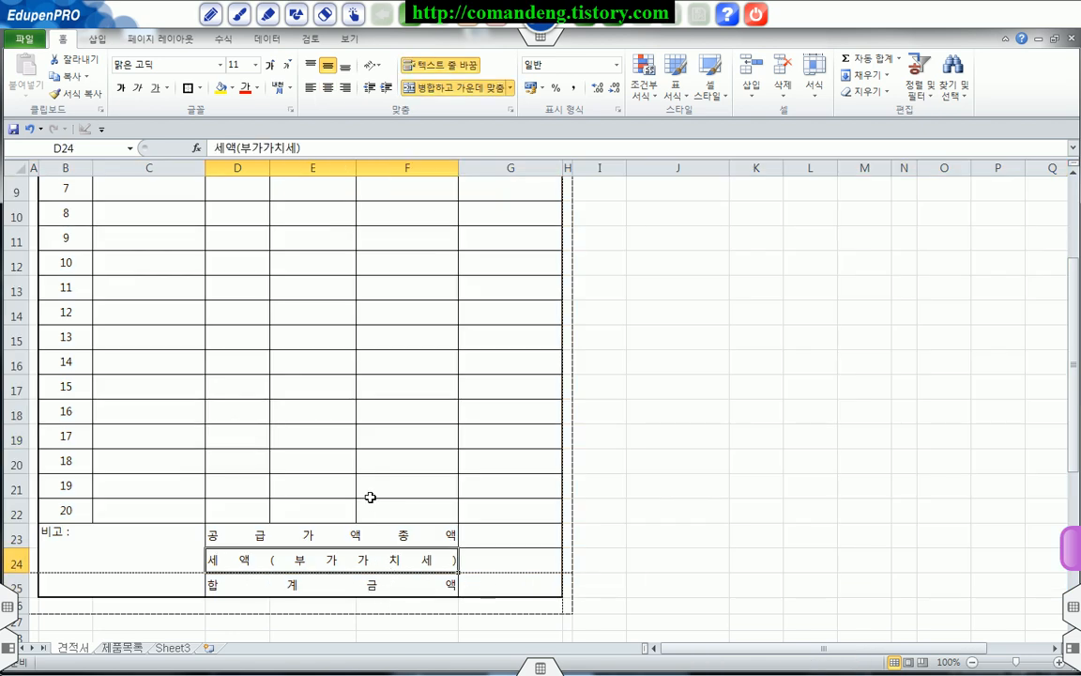
scroll(370, 500, up, 3)
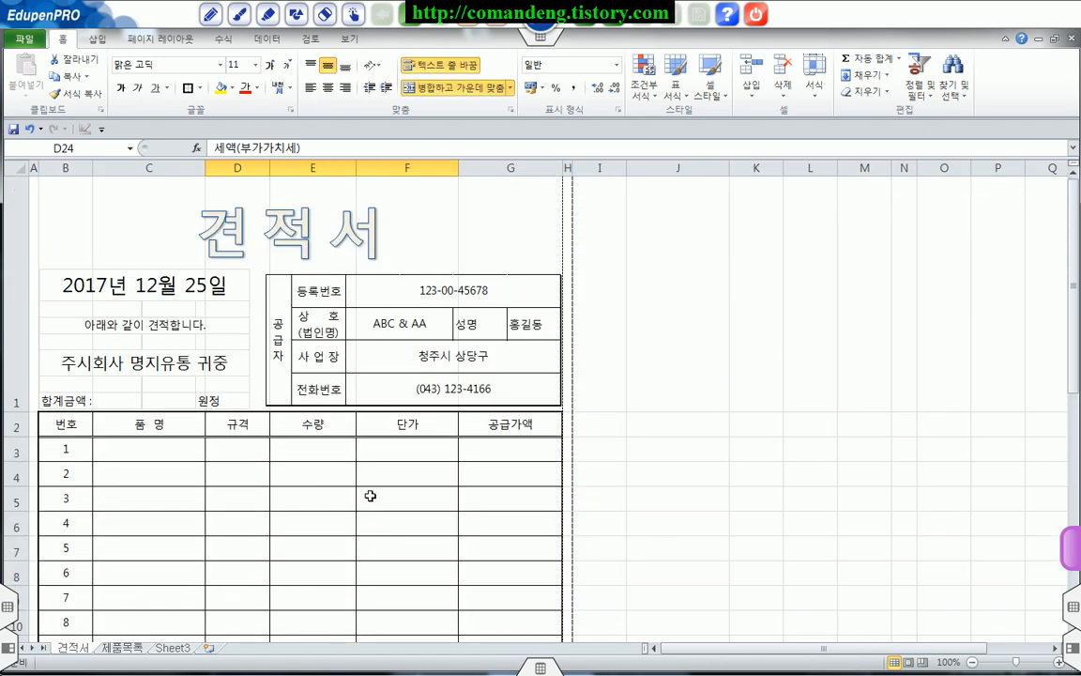
click(165, 42)
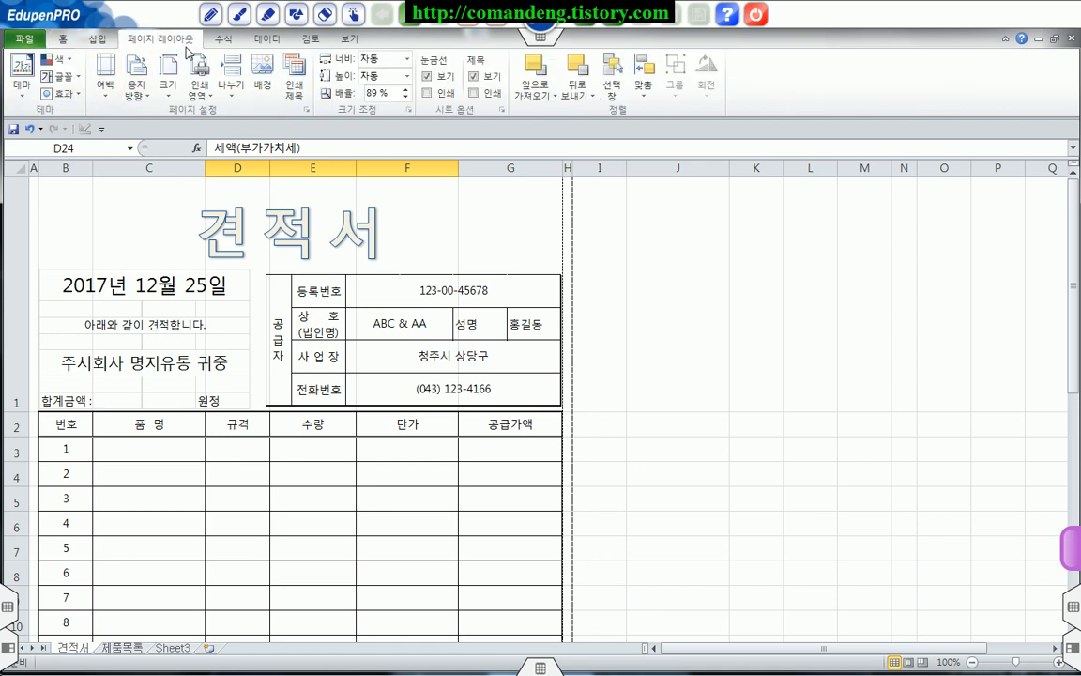
click(349, 40)
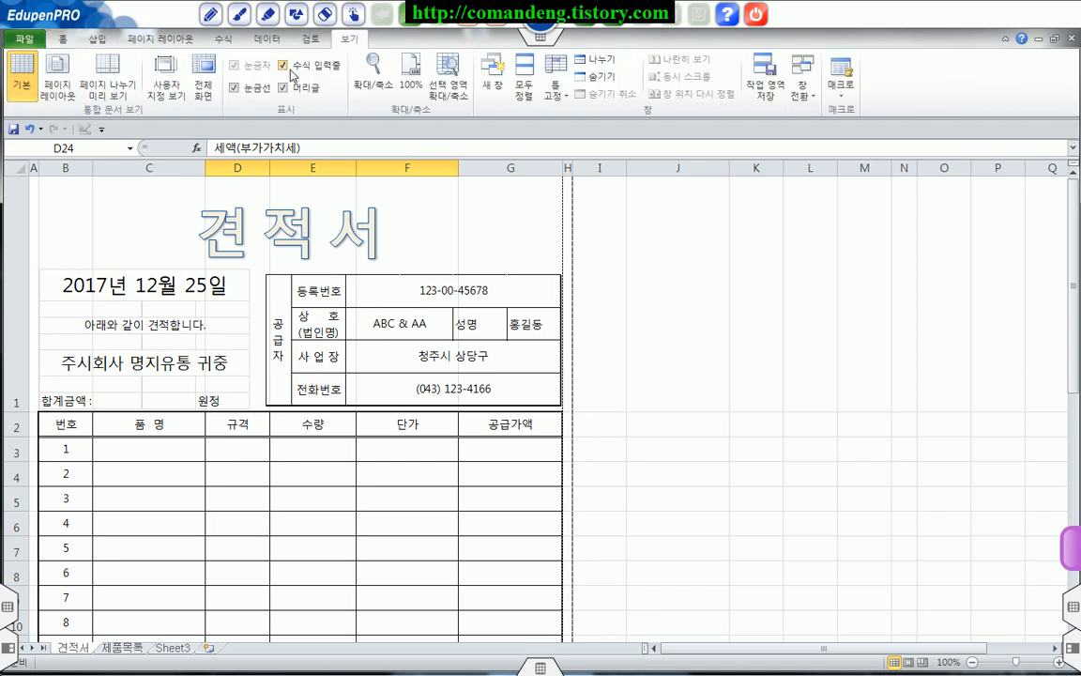
click(107, 77)
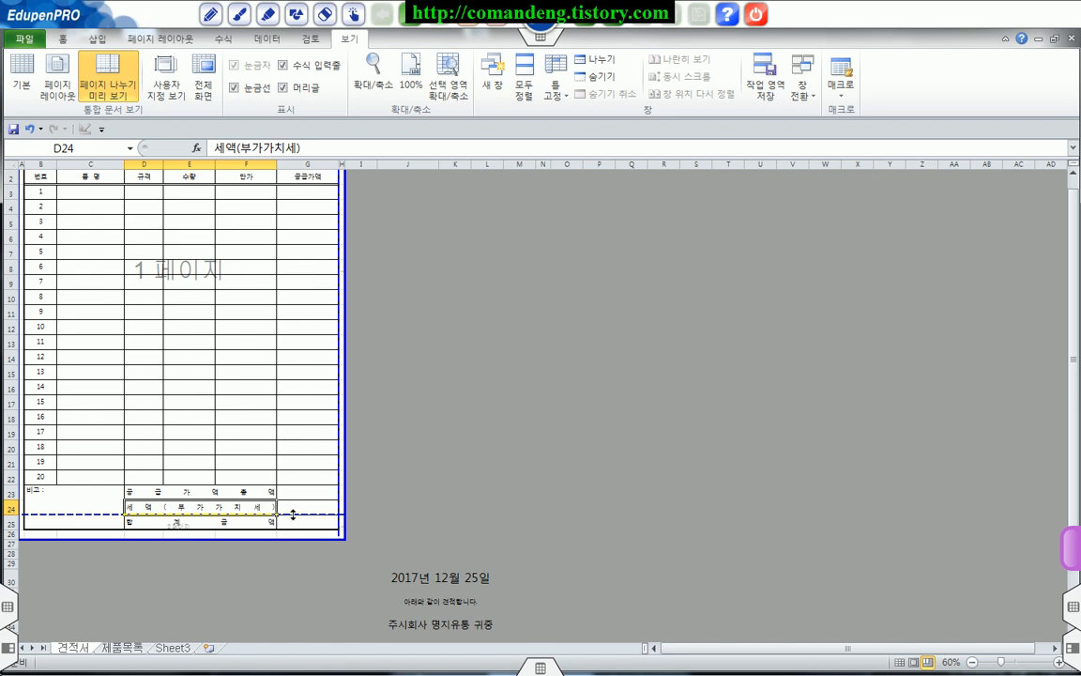
drag(293, 514, 290, 534)
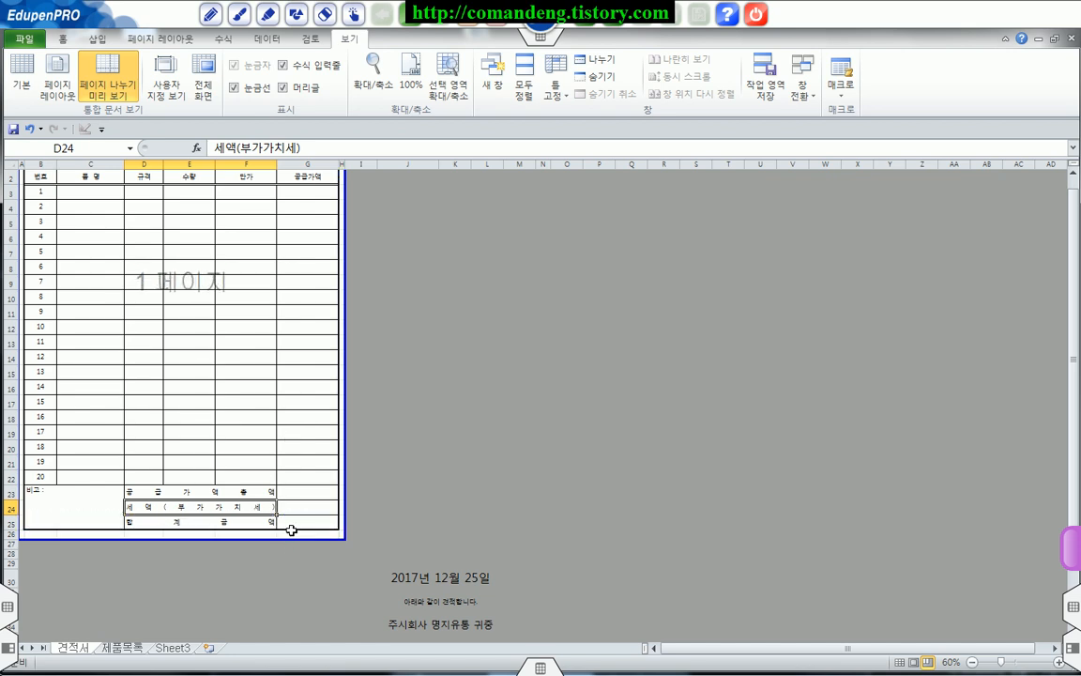
click(305, 461)
scroll(179, 347, up, 3)
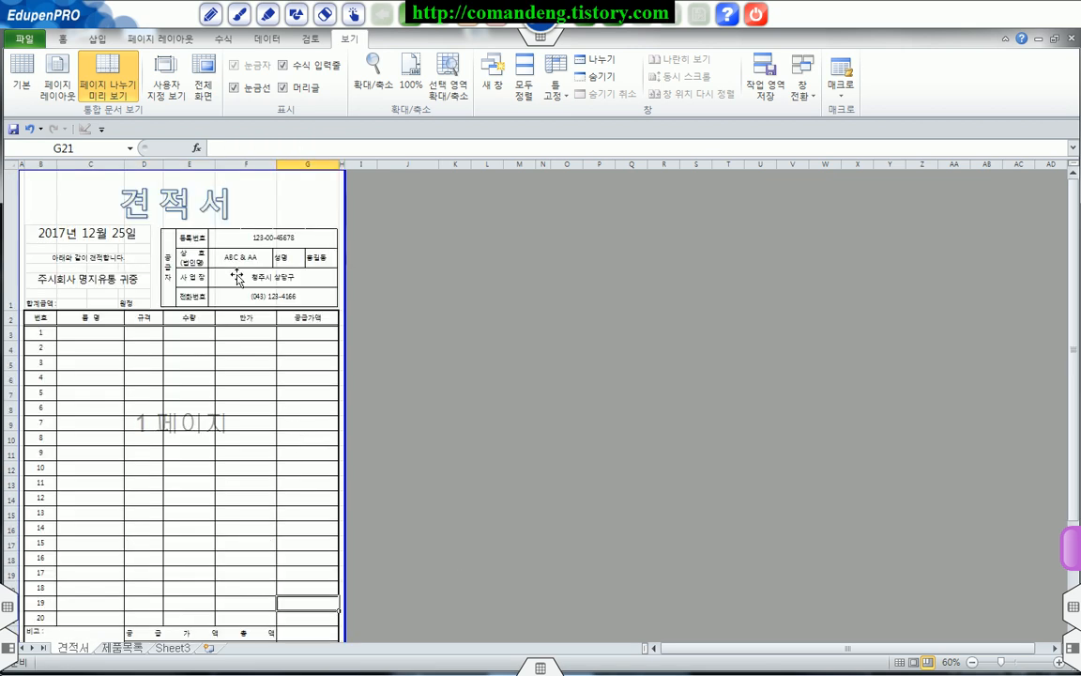
click(21, 75)
Step: Check the quotation form's one-page layout in the print preview (인쇄) and return to the beginning of the sheet
click(25, 39)
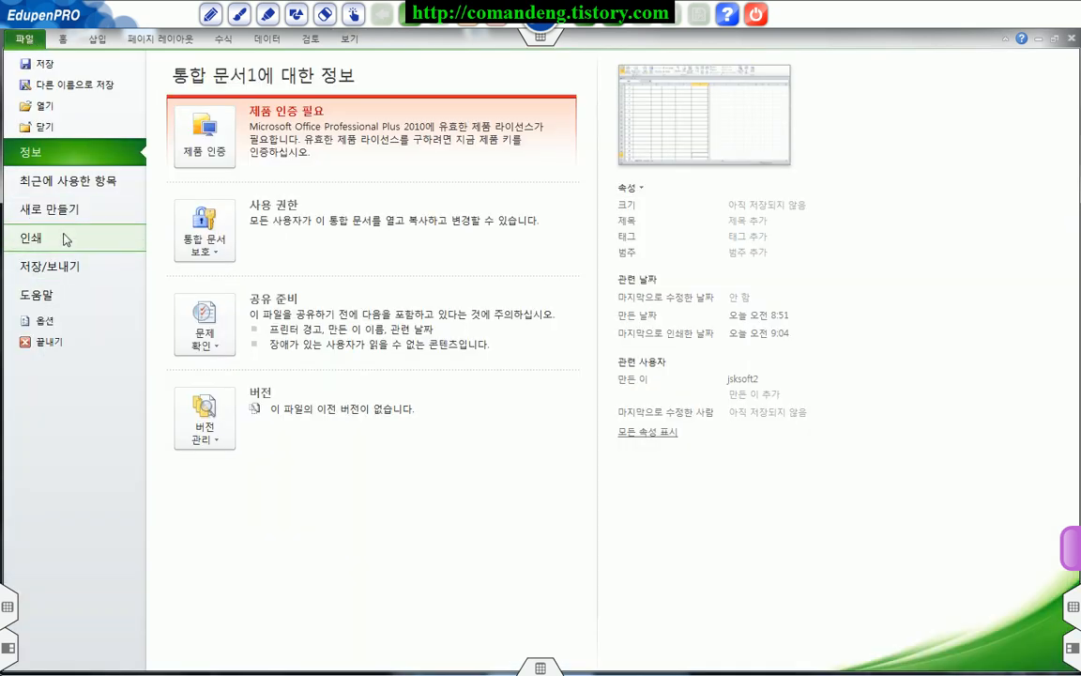
click(89, 240)
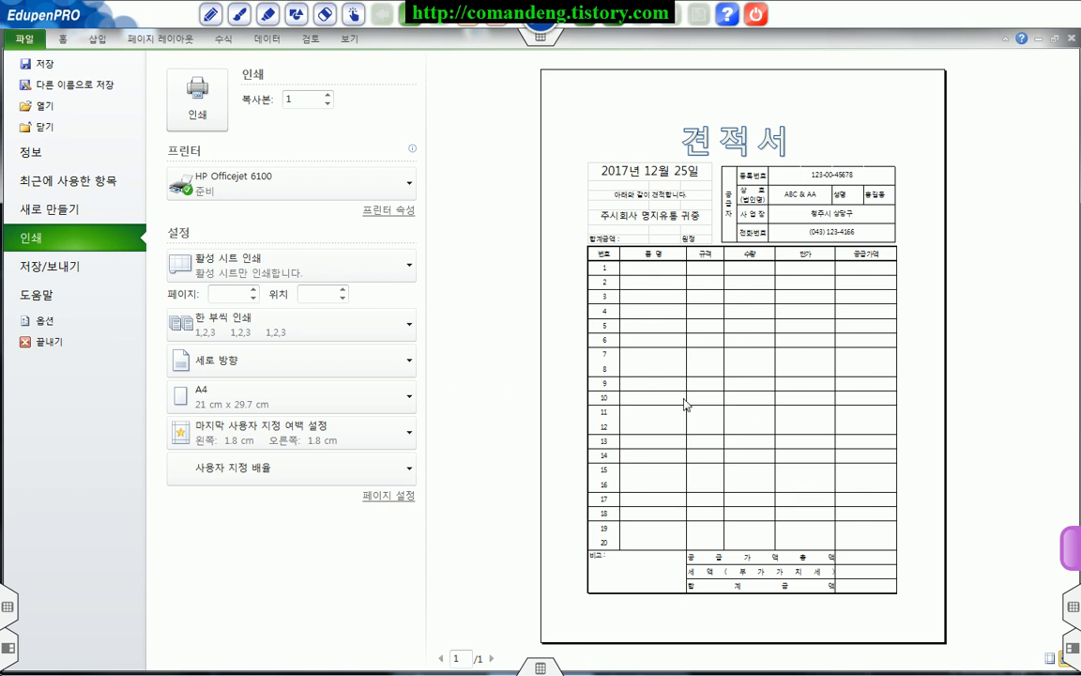
click(63, 39)
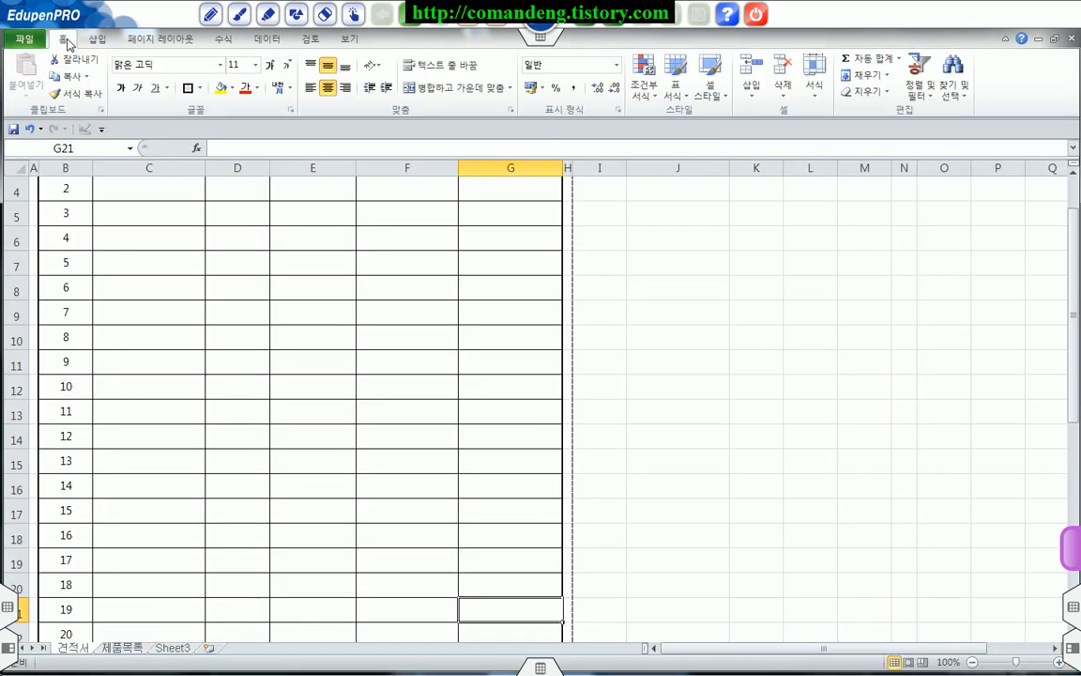
click(417, 359)
scroll(438, 425, up, 1)
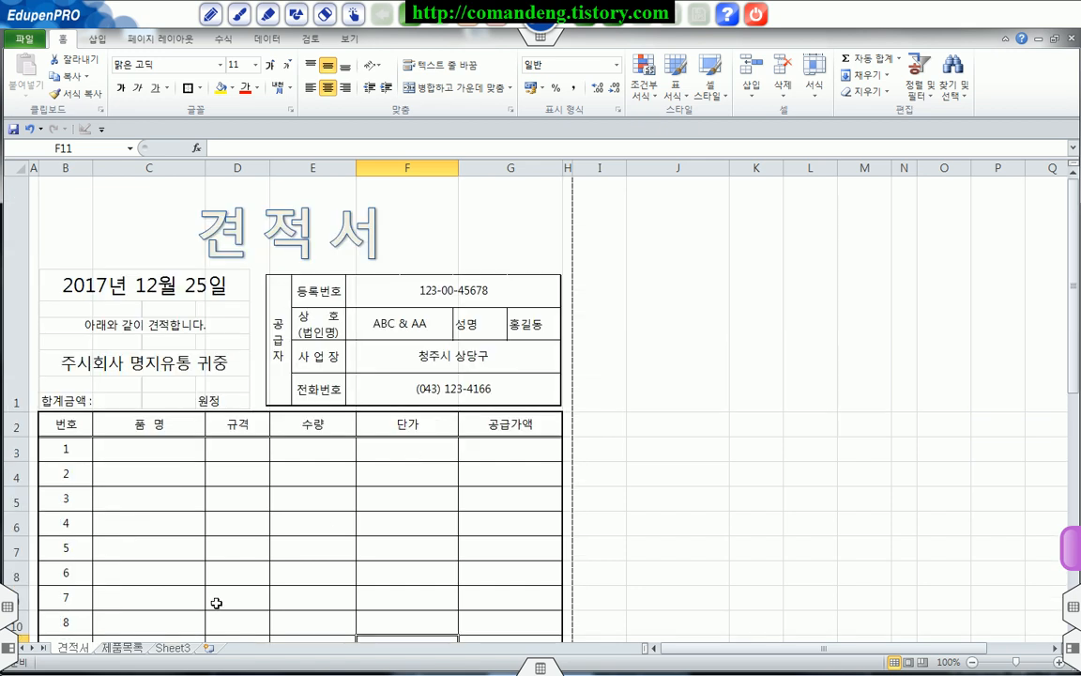
Step: On the 제품목록 sheet, narrow column A to a thin margin and select cell B2
click(123, 648)
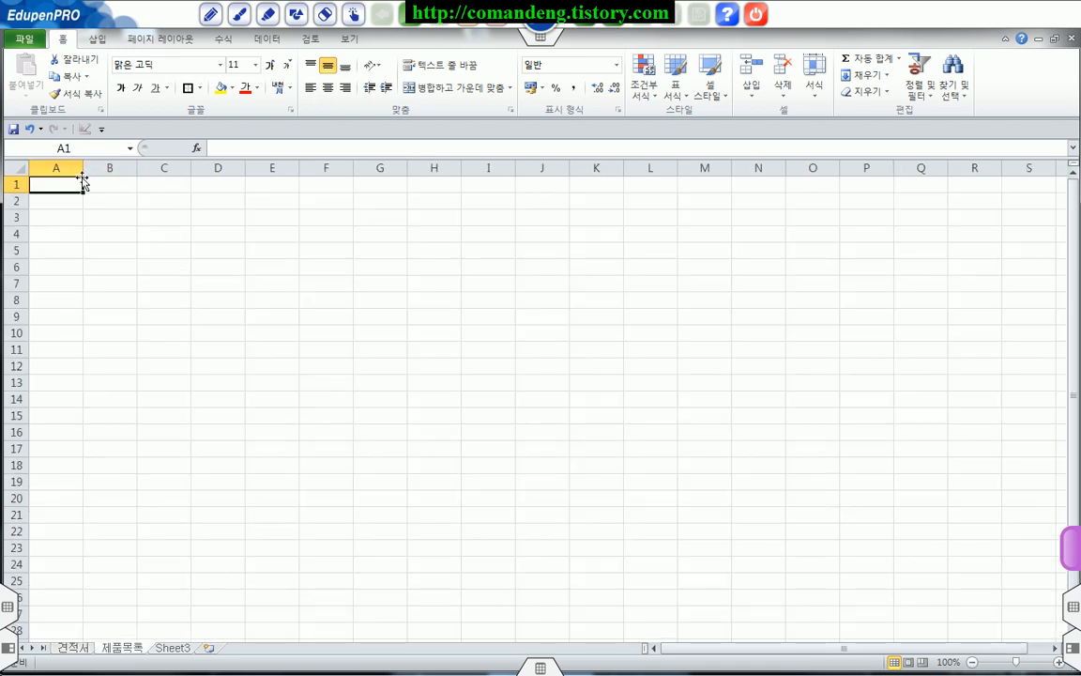
drag(84, 167, 40, 169)
click(85, 204)
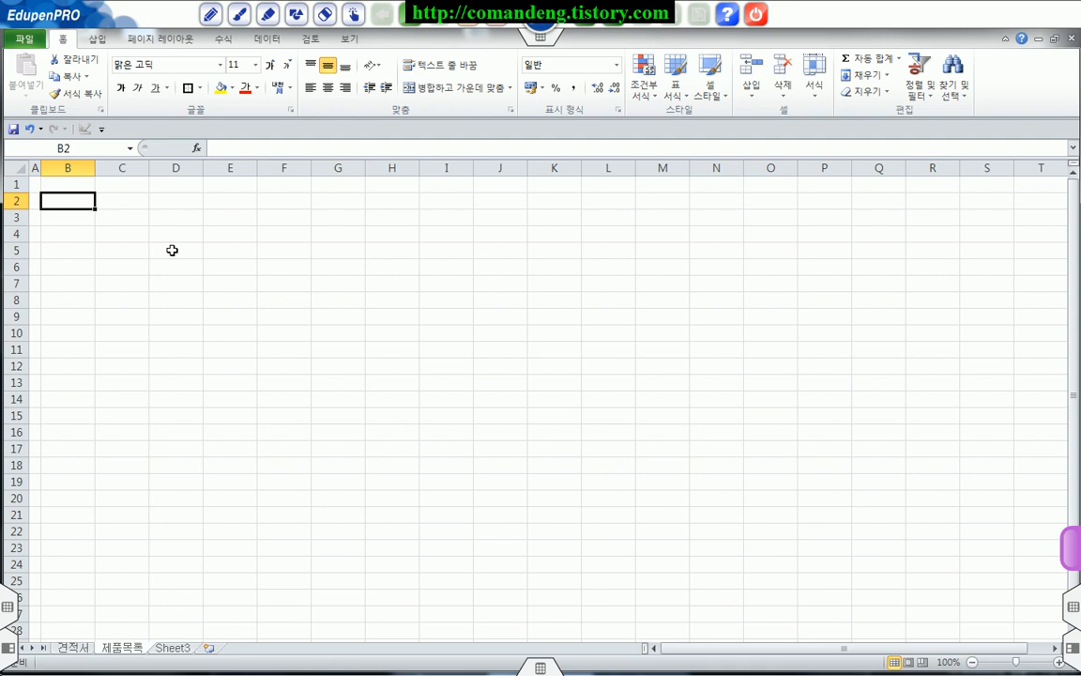
Step: Enter the header 품명 in B2 and 제품001 in B3, and fill the product series down to 제품020 in B22
text(푸)
text(명)
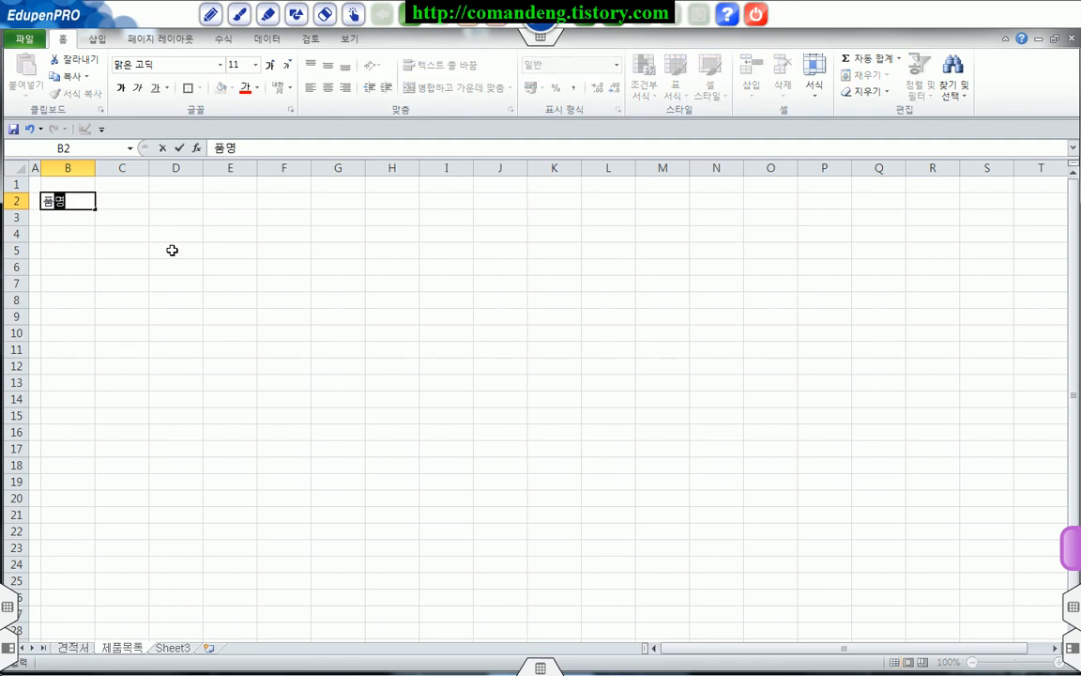
key(Return)
text(제)
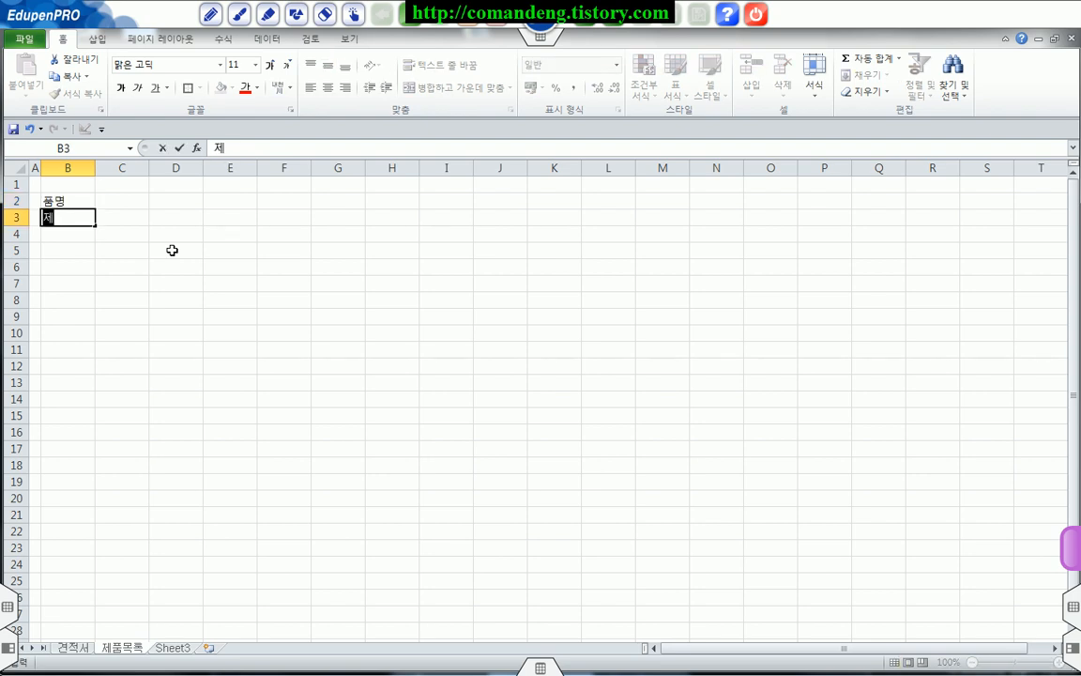
text(품001)
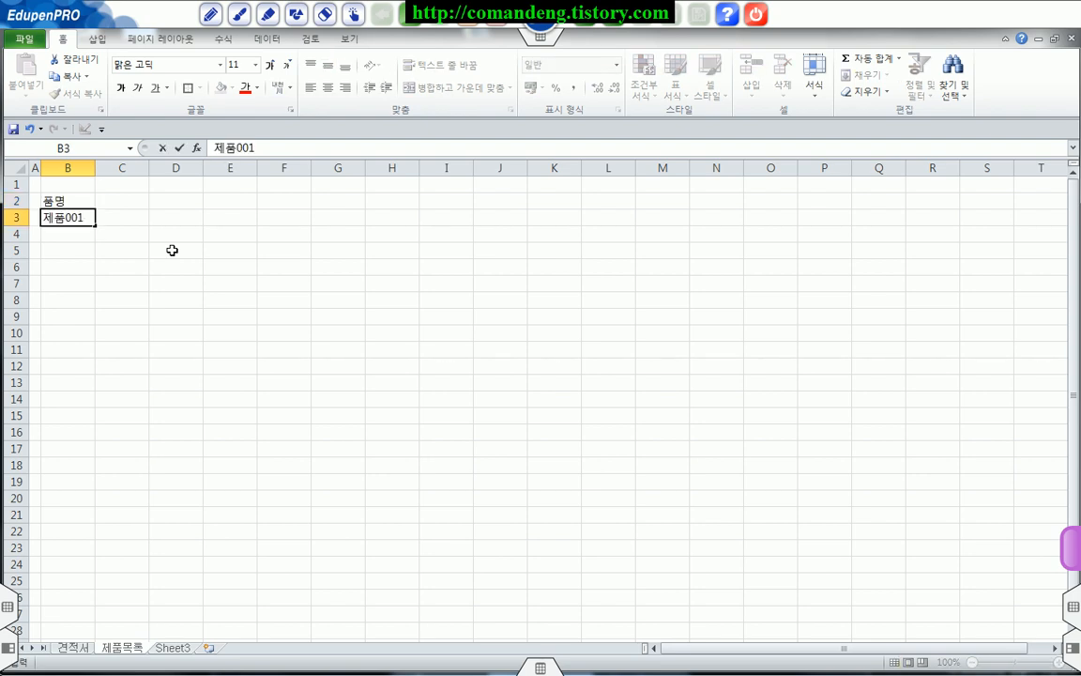
click(71, 299)
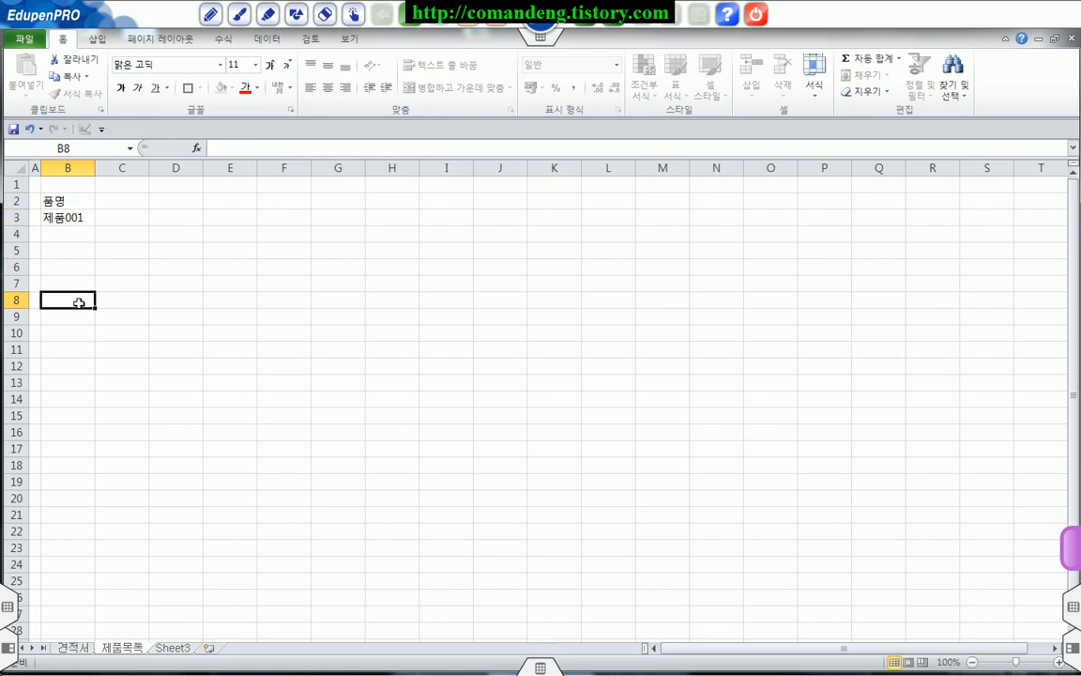
click(75, 217)
drag(98, 225, 95, 537)
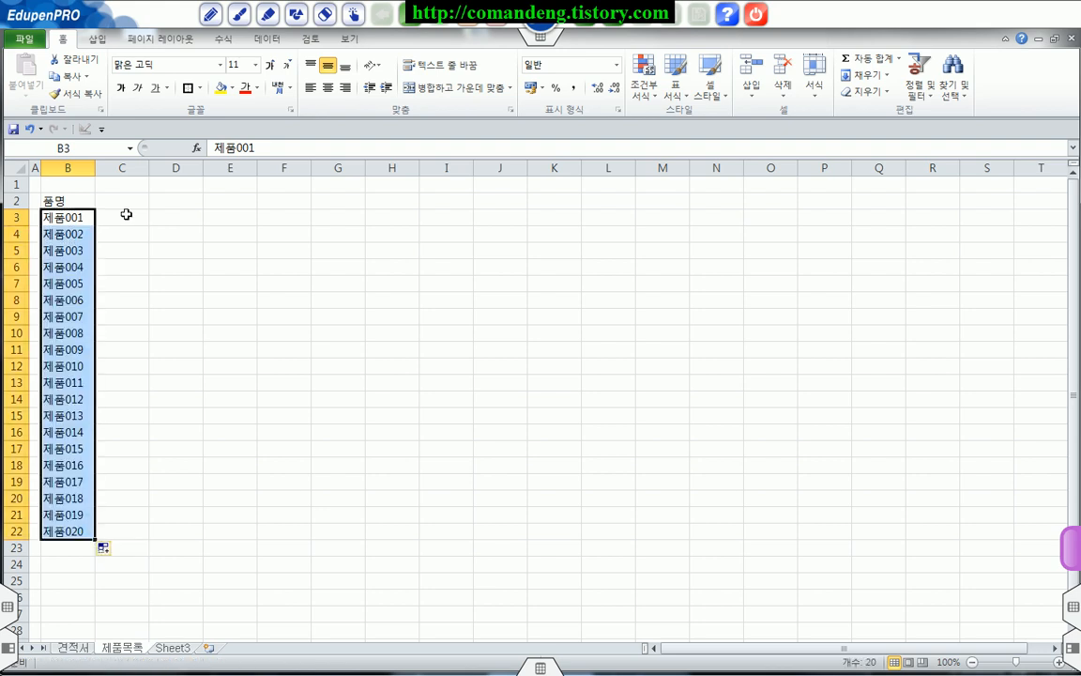
Step: Add the header 규격 in C2 and enter box as the specification of 제품001
click(121, 200)
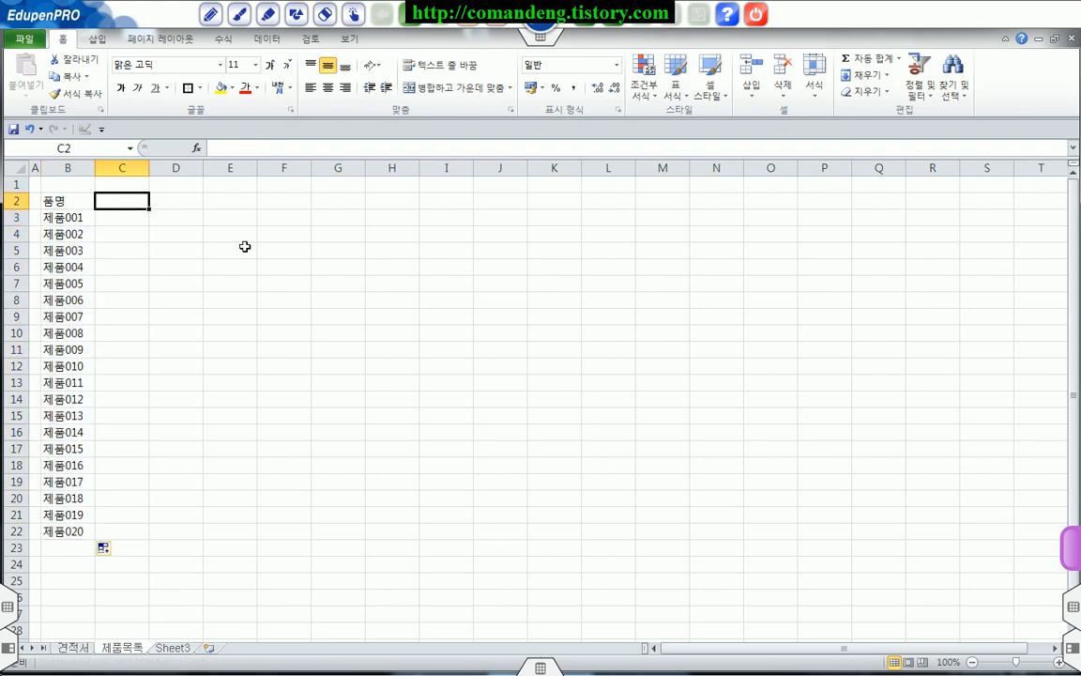
text(규격)
key(Return)
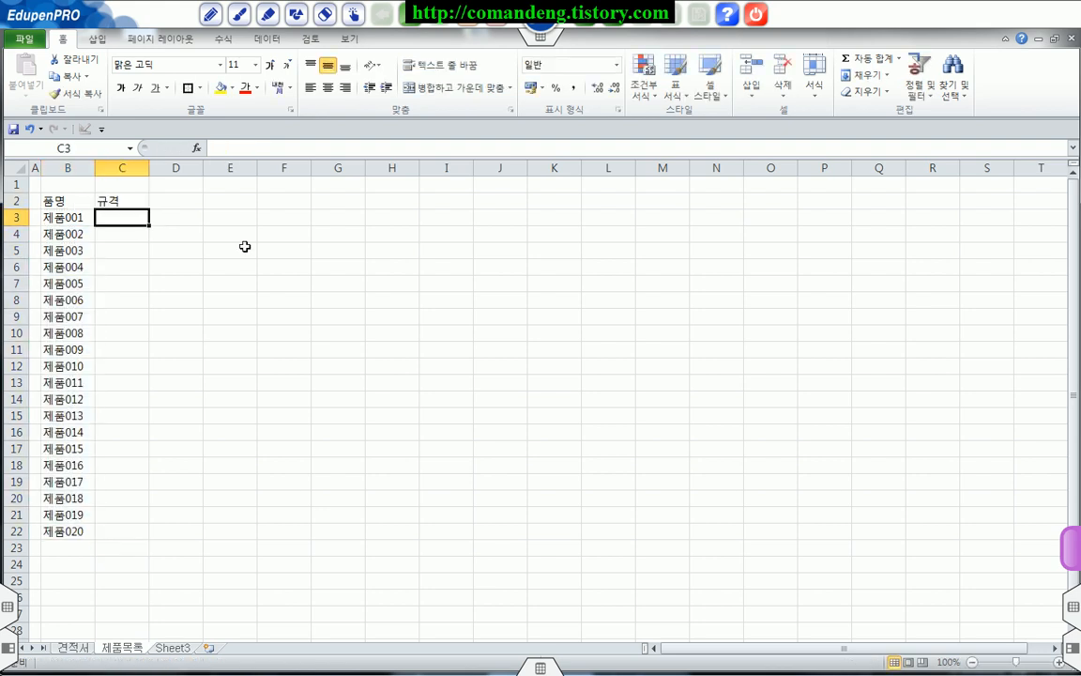
text(box)
key(Return)
Step: Enter 개 in C4 to C6 and 박스 in C7 of the 규격 column
text(개)
key(Return)
text(개)
key(Return)
text(ㄱㅐ)
key(Return)
text(밗ㅡ)
key(Return)
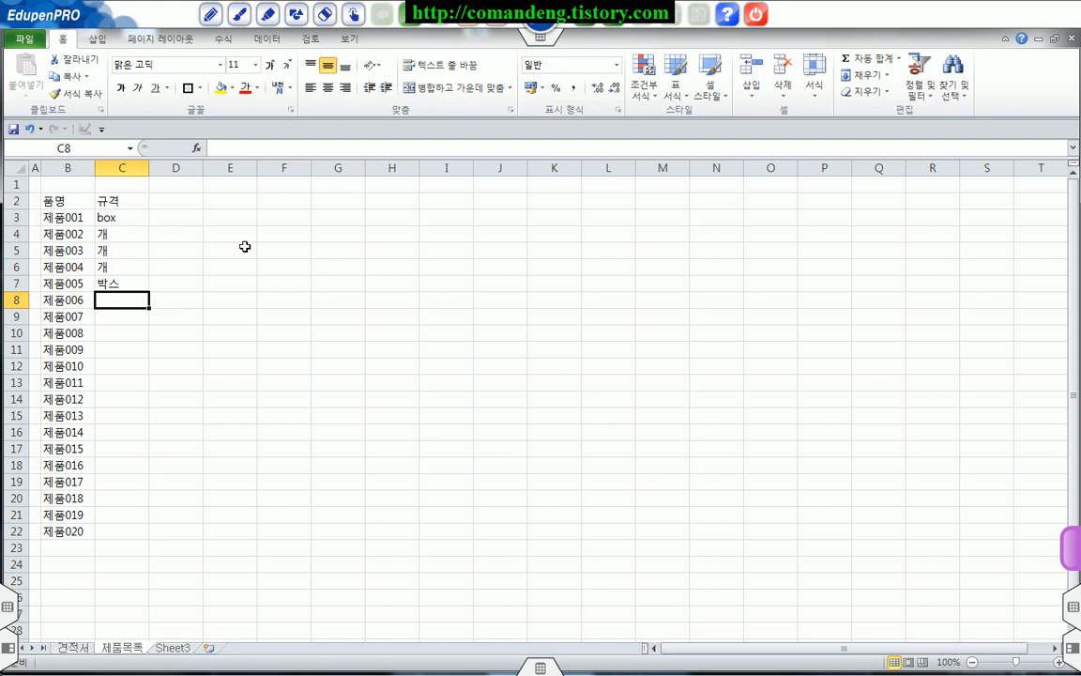
Step: Continue the 규격 column with 개 in C8, inch in C9, and 개 in C10 and C11
text(개)
key(Return)
text(inch)
key(Return)
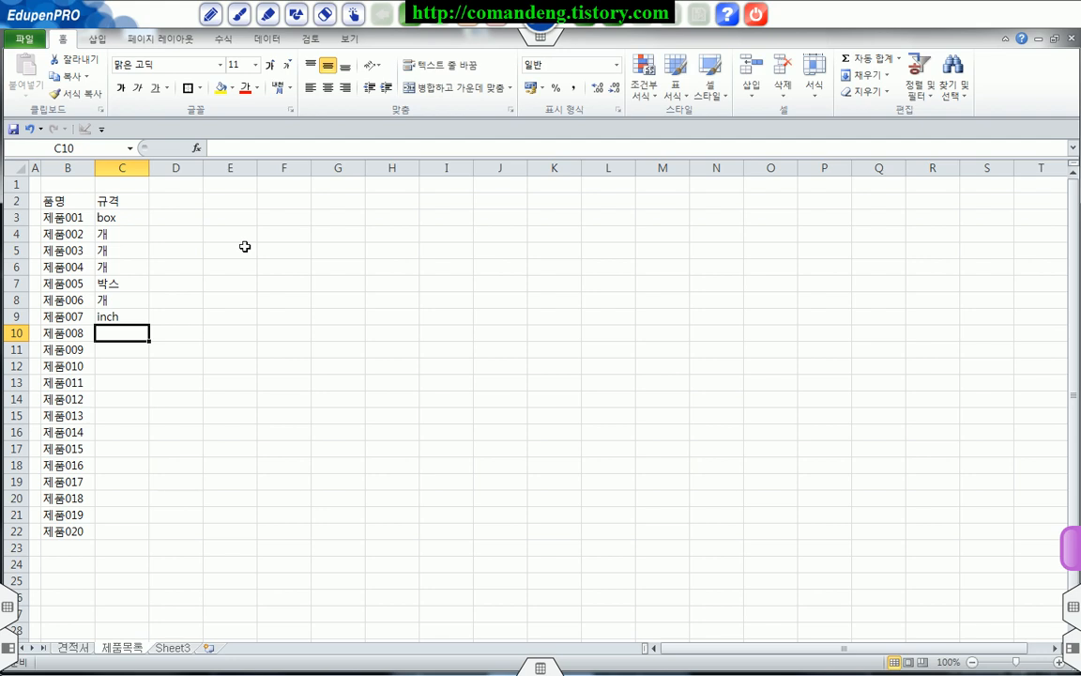
text(개)
key(Return)
text(개)
key(Return)
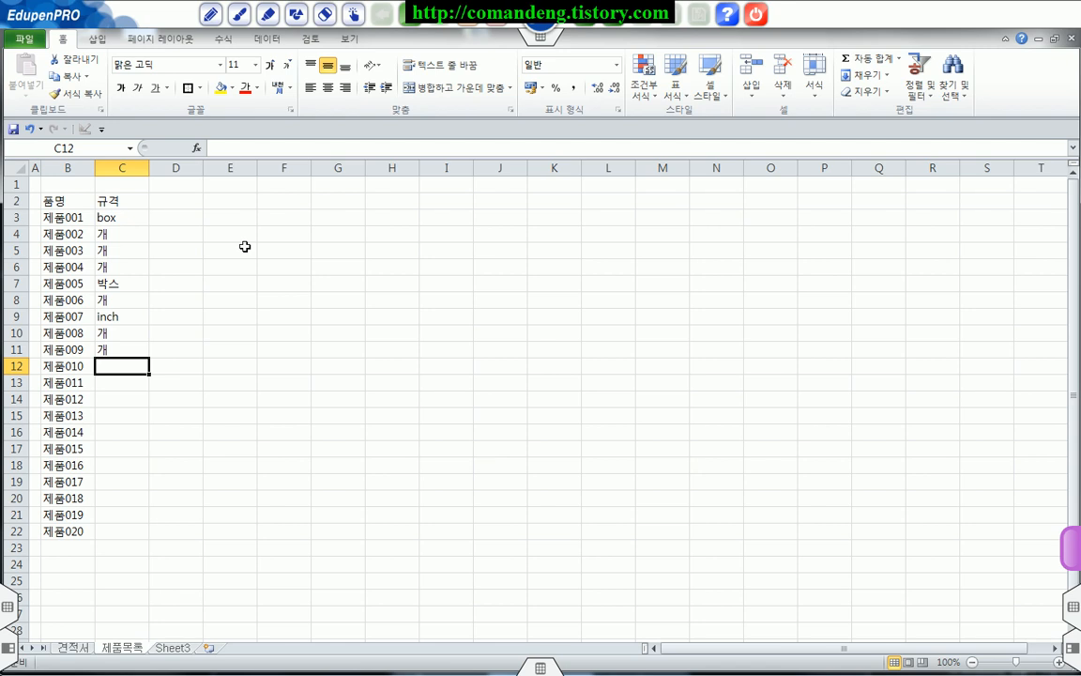
Step: Enter 박스 in C12 and box in C13 and C14
text(박스)
key(Return)
text(box)
key(Return)
text(box)
key(Return)
Step: Enter inch as the specification of 제품013 to 제품015 in C15 to C17
text(inch)
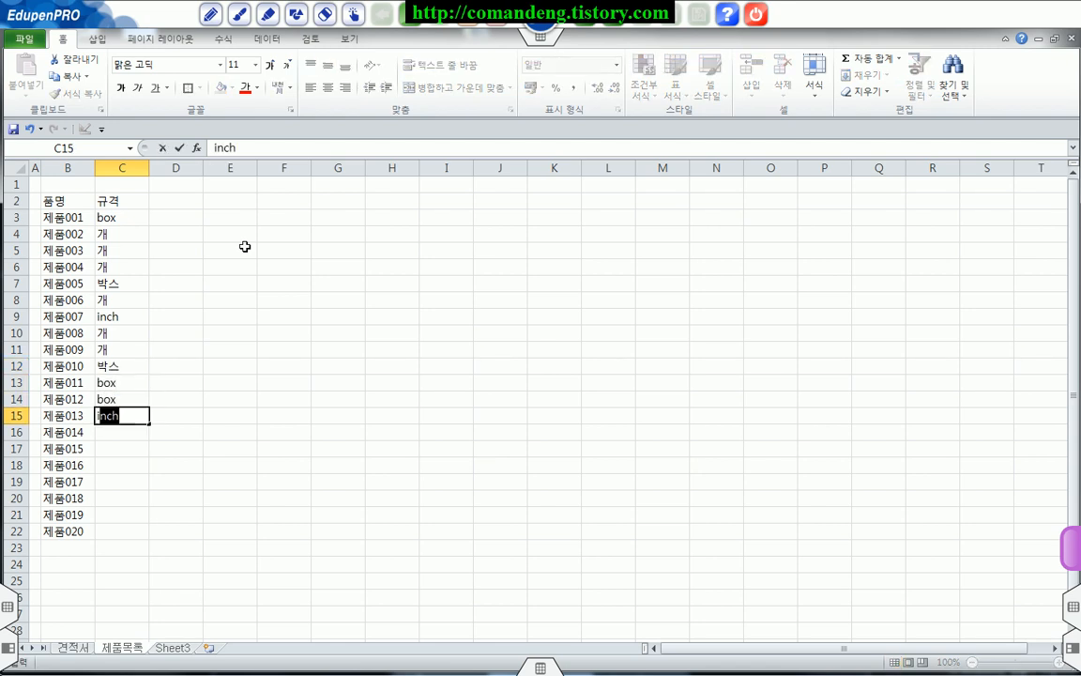
key(Return)
text(i)
key(Return)
text(i)
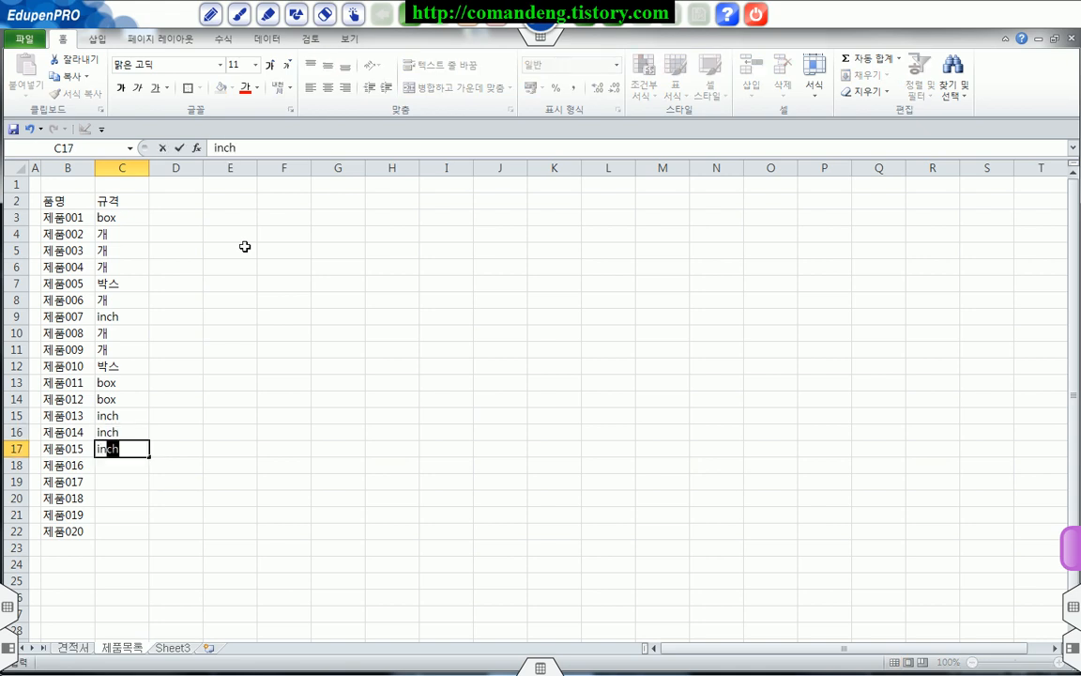
key(Return)
Step: Complete the 규격 column with 개 in C18 to C20 and 박스 in C21 and C22
text(개)
key(Return)
text(개)
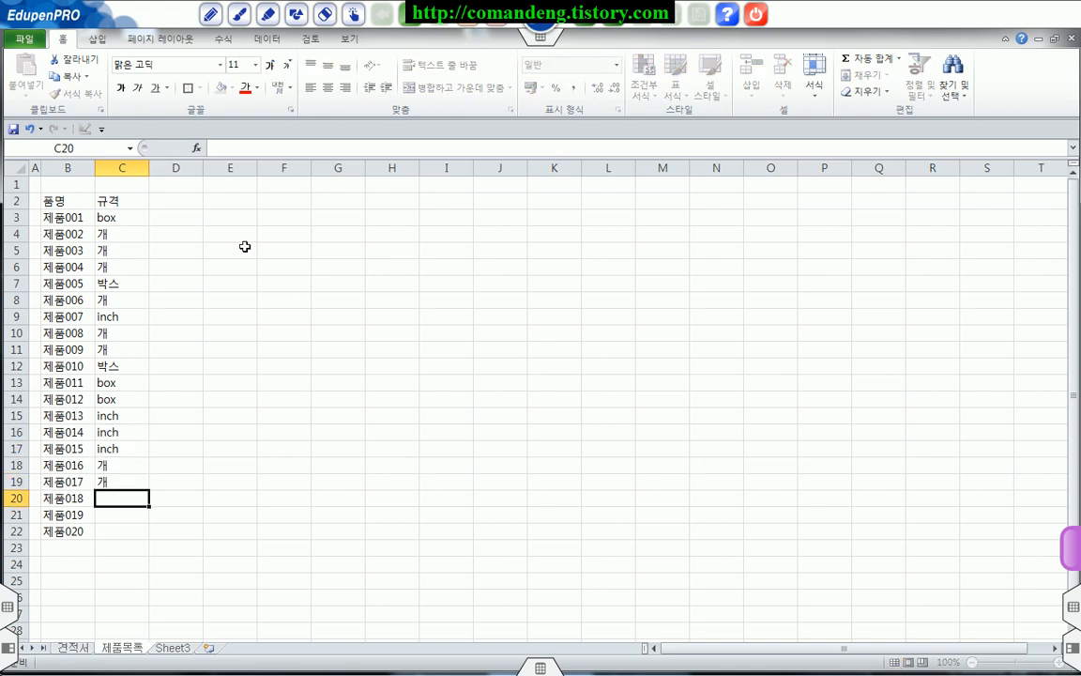
key(Return)
text(개)
key(Return)
text(박스)
key(Return)
text(박스)
key(Return)
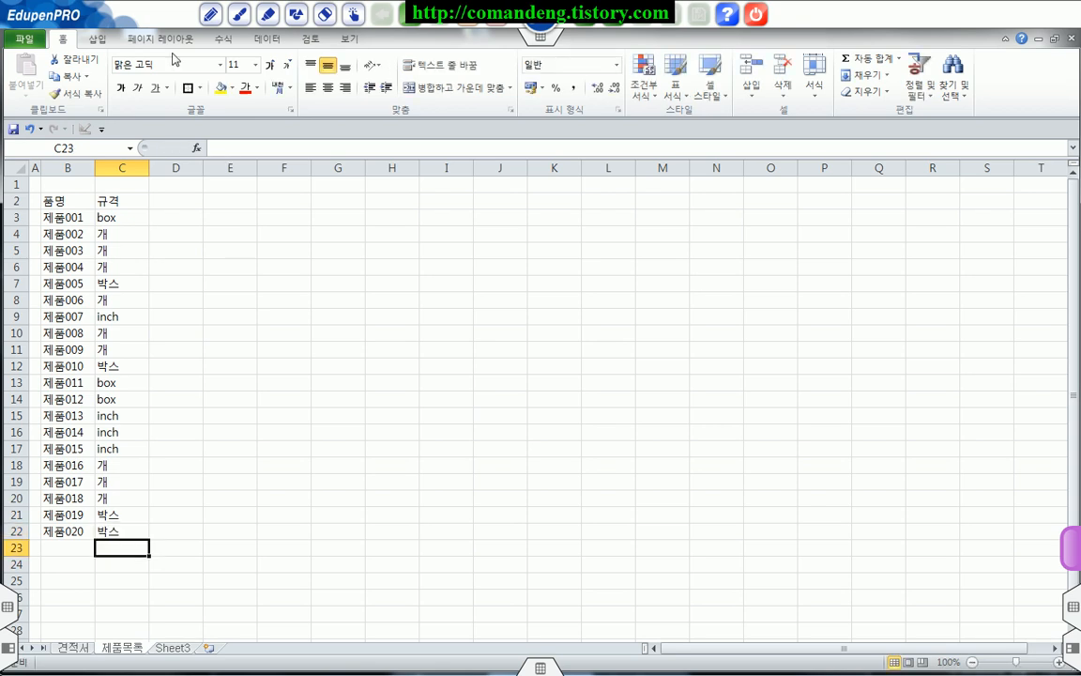
Step: Add the header 단가 in D2
click(181, 200)
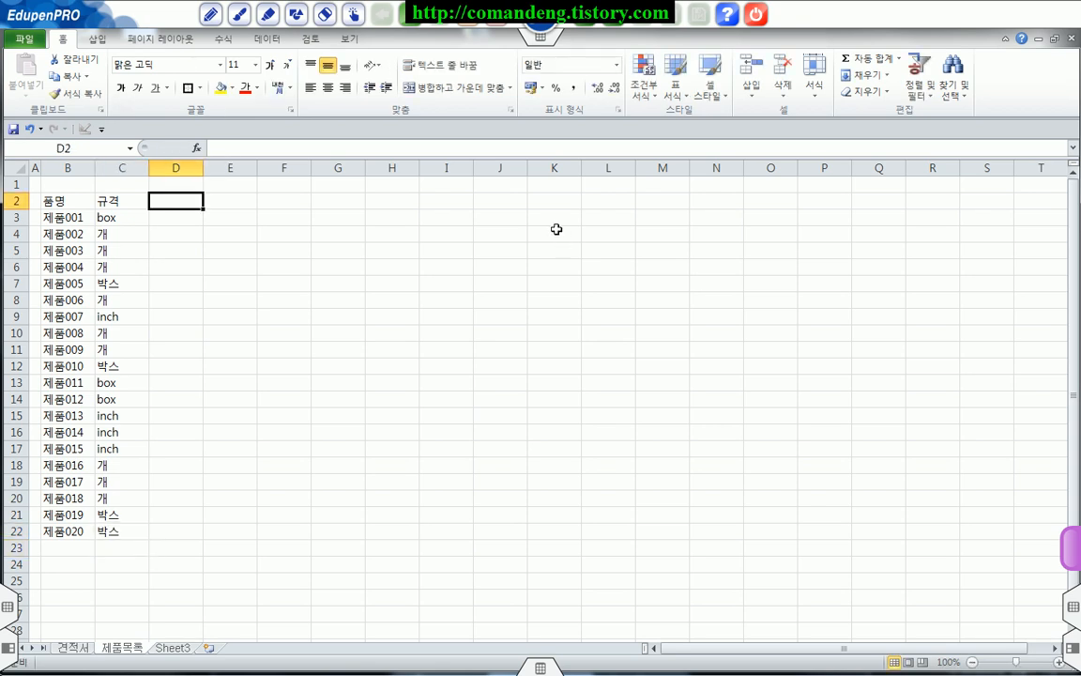
text(단가)
key(Return)
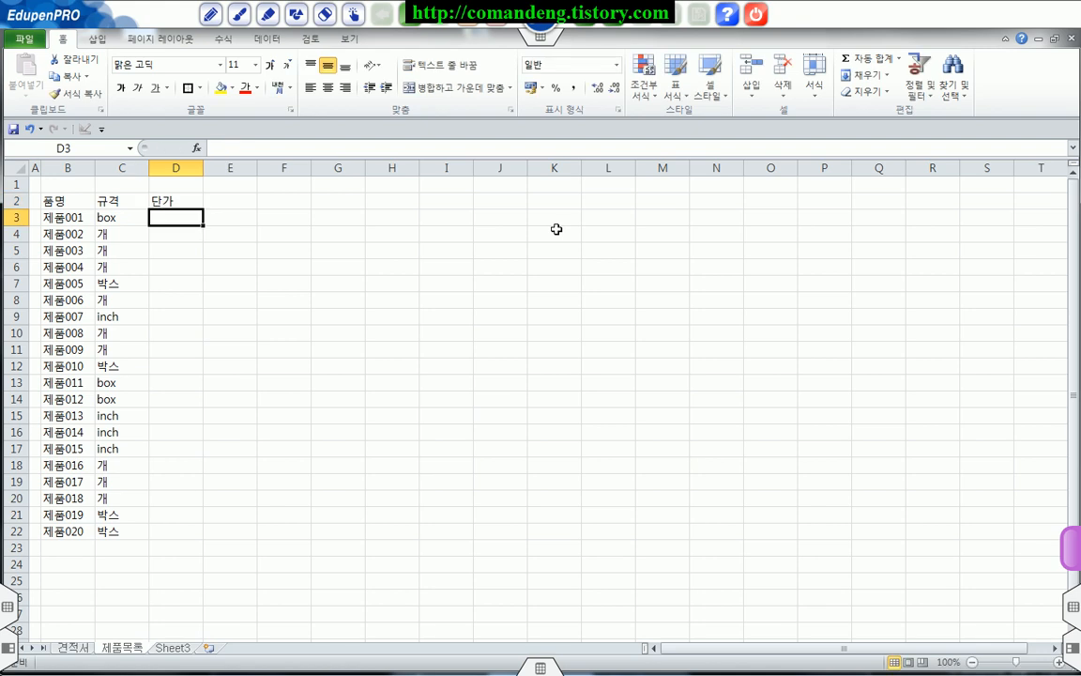
Step: Enter 235000 as the unit price of 제품001 in D3 and apply the comma style to all of column D
click(67, 220)
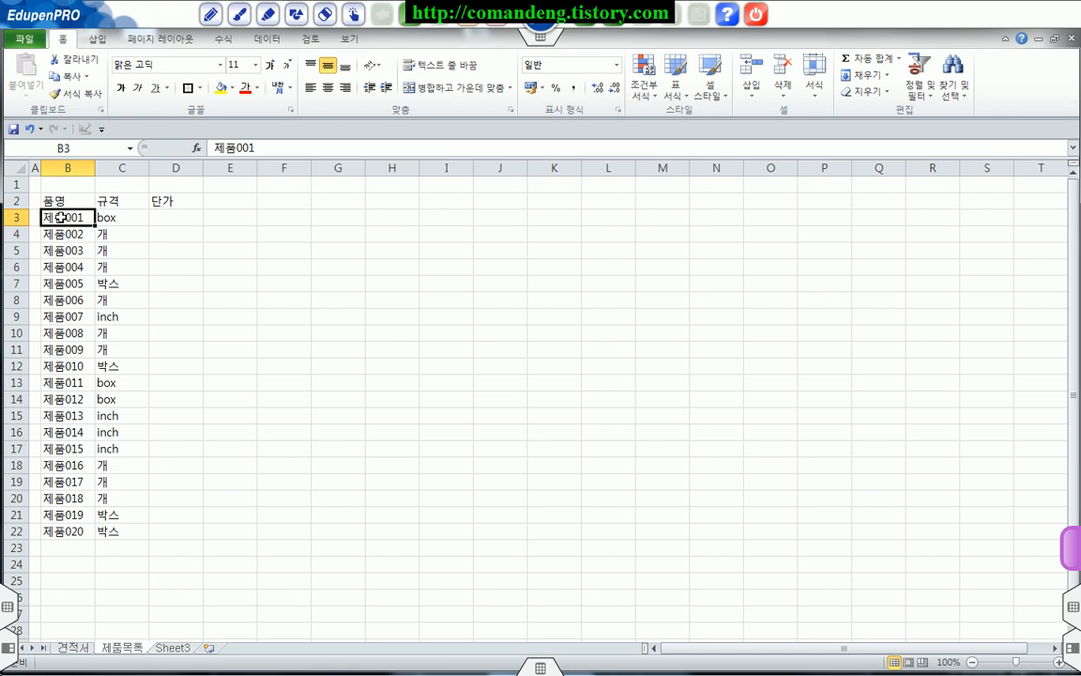
click(109, 218)
click(189, 217)
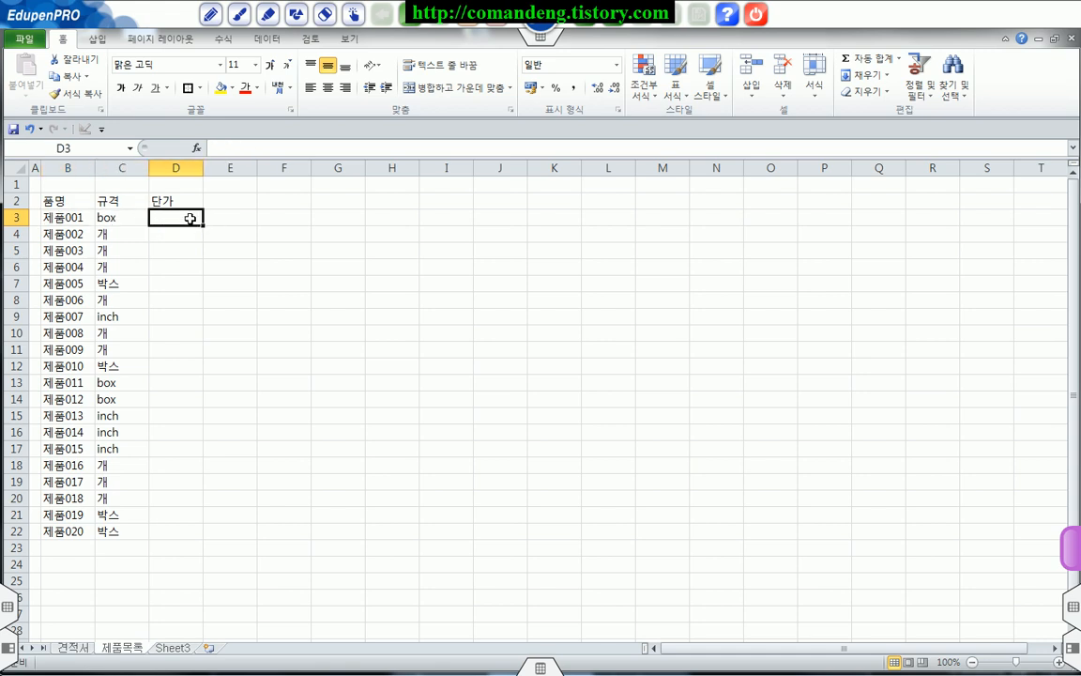
text(235000)
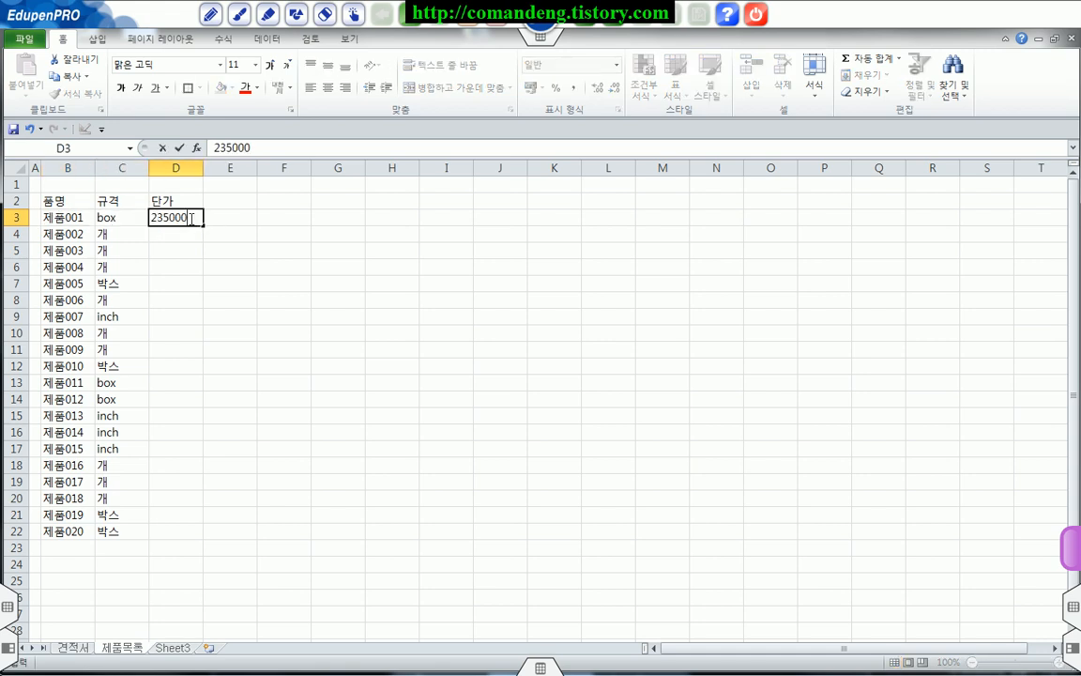
key(Return)
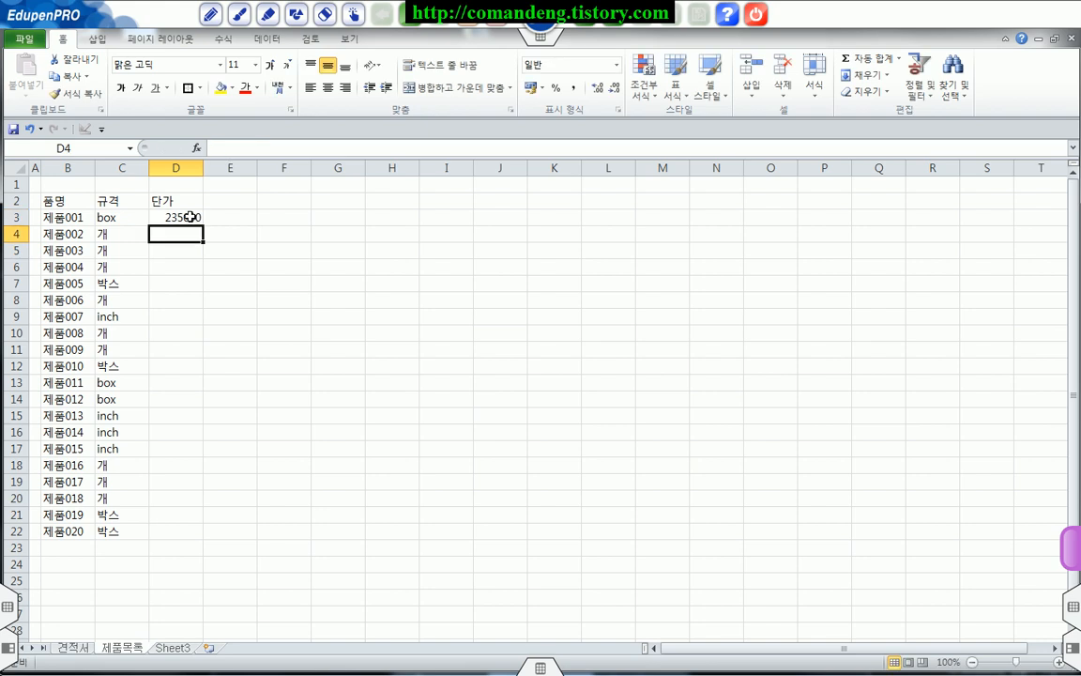
click(178, 167)
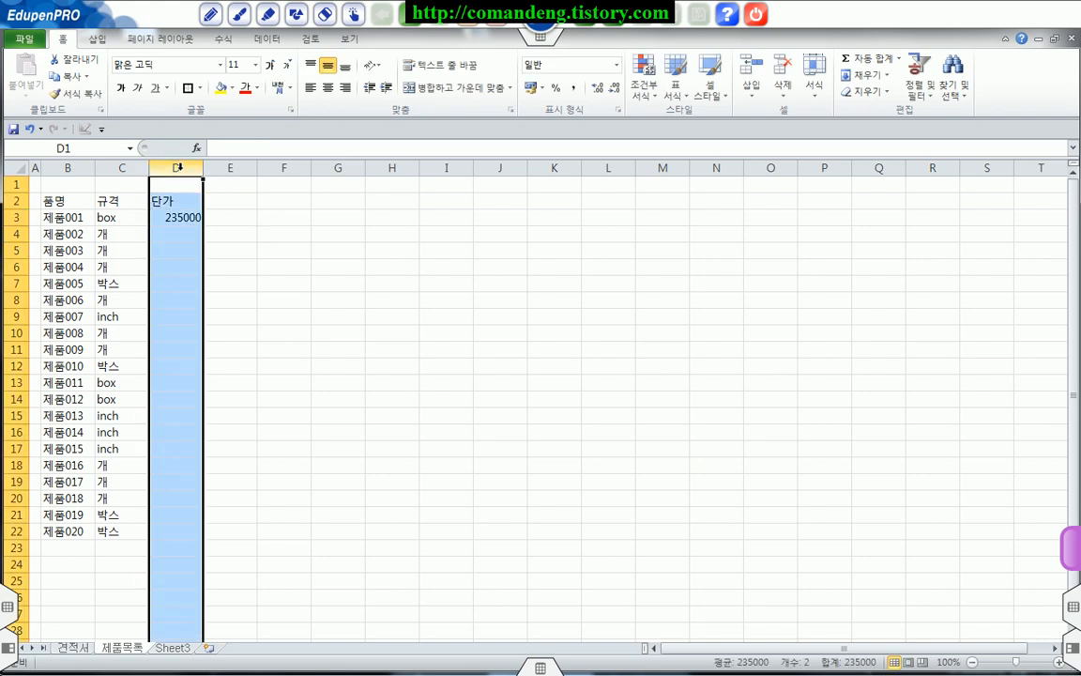
click(573, 90)
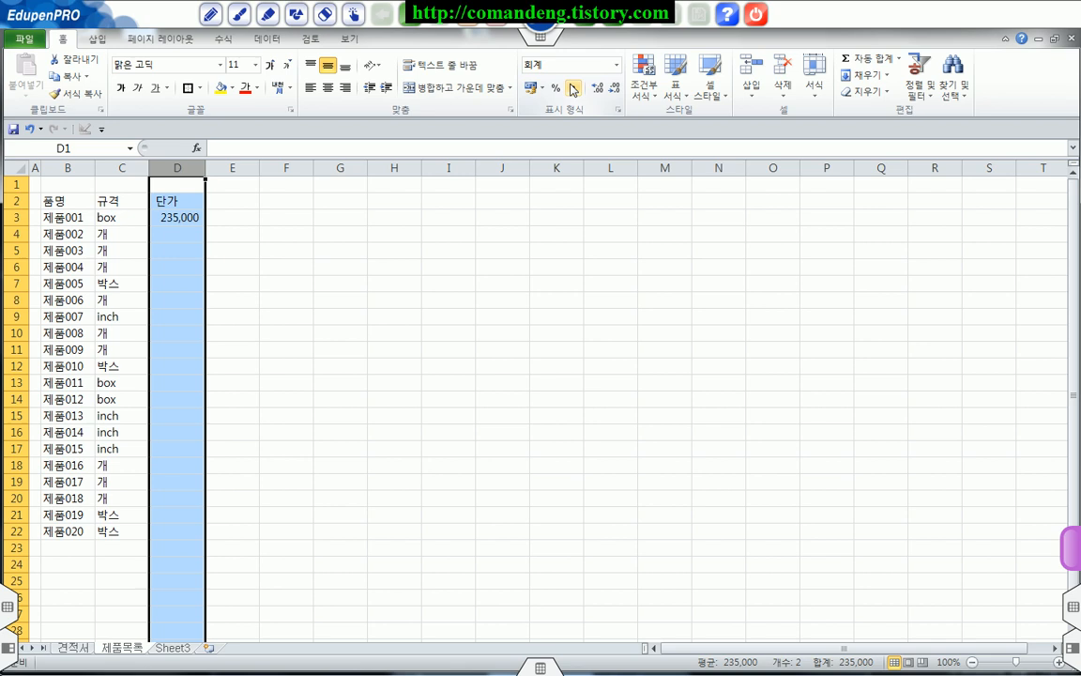
Step: Enter the unit prices 127000, 12000, 125000, 124000 and 157000 in D4 to D8
click(189, 236)
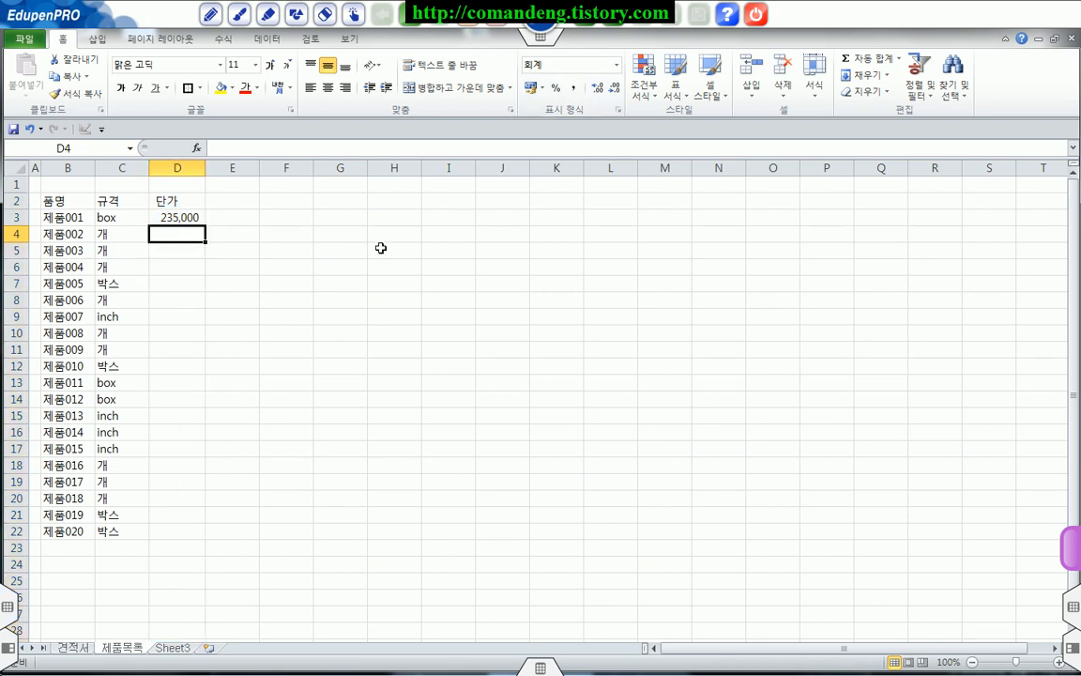
text(127,000)
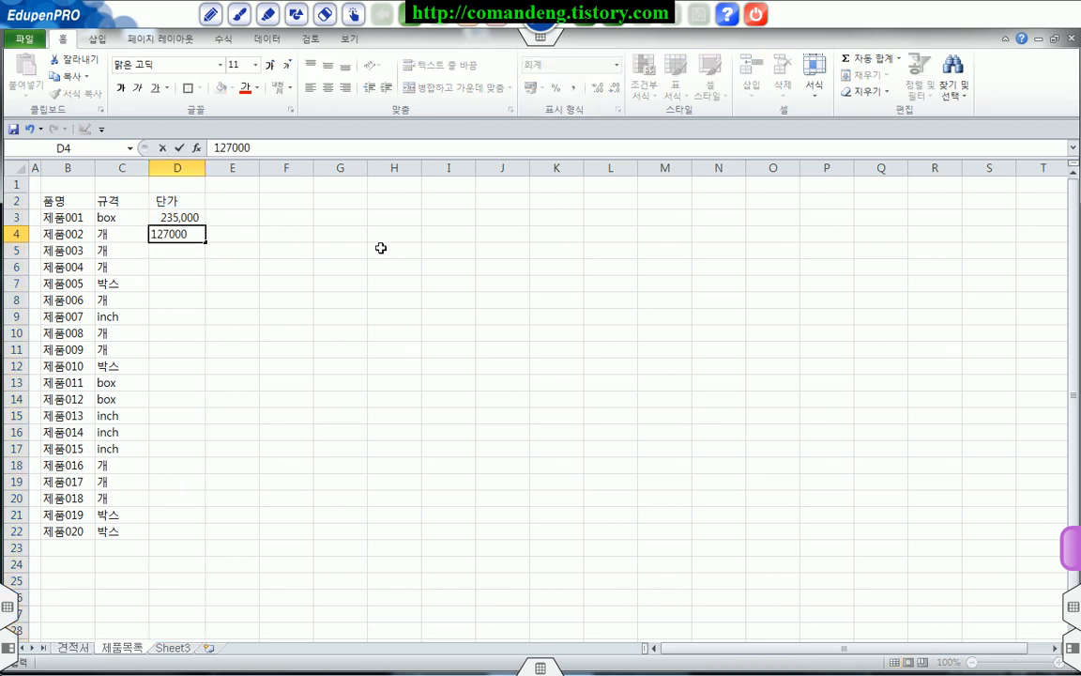
key(Return)
text(12000)
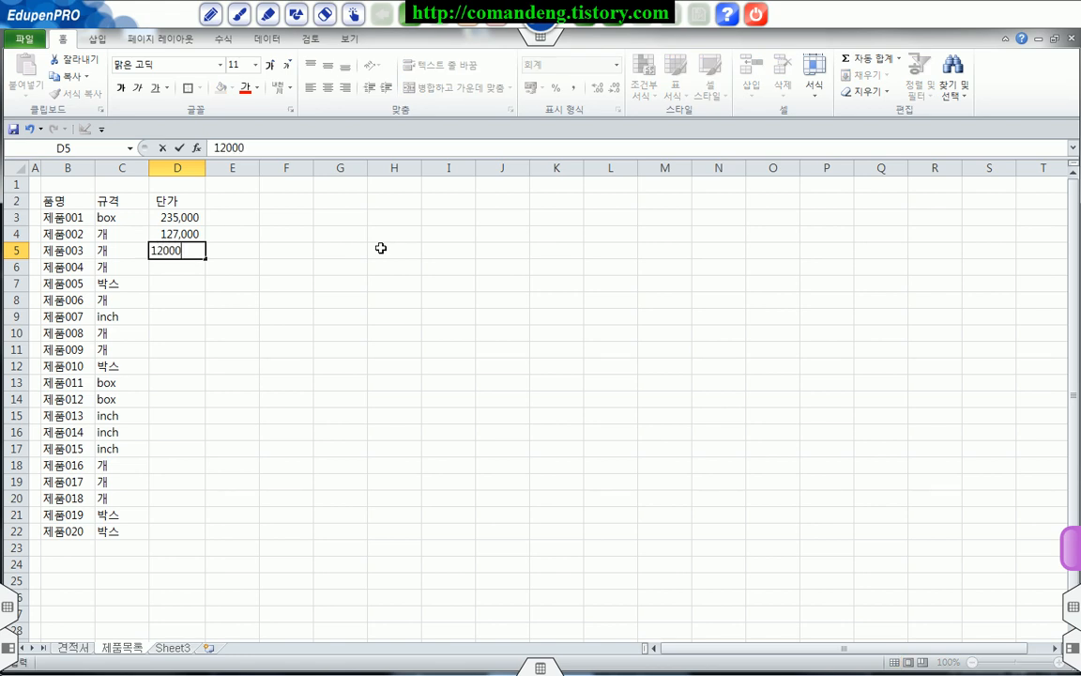
key(Return)
text(500)
key(Return)
text(124000)
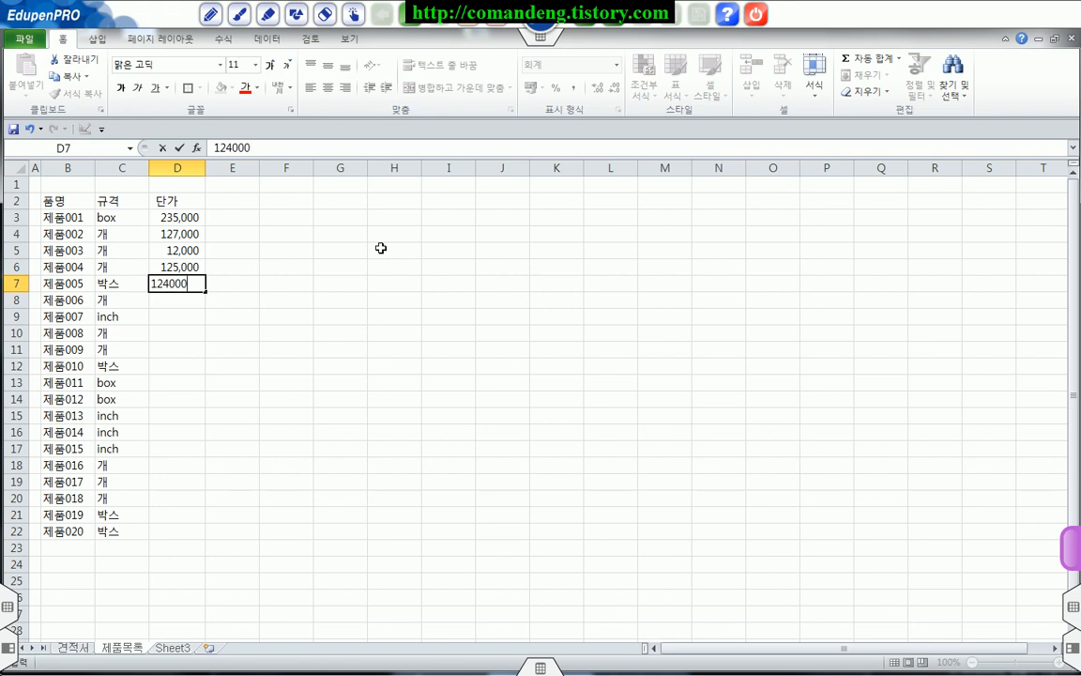
key(Return)
text(157000)
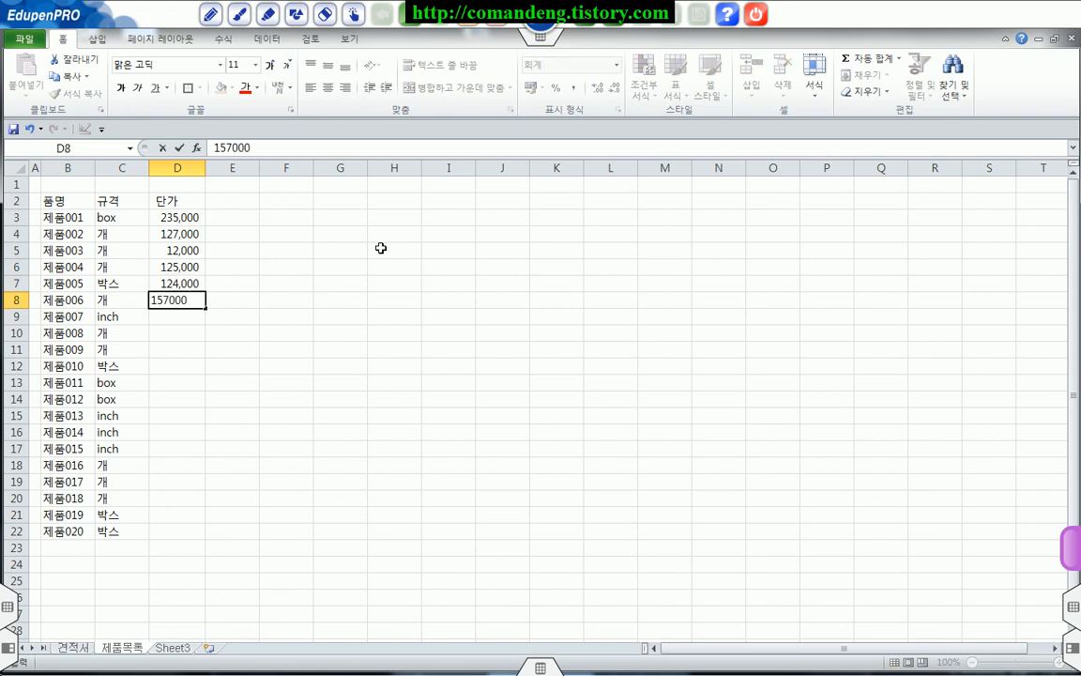
key(Return)
Step: Enter 1863 as the unit price of 제품007 in D9
text(186)
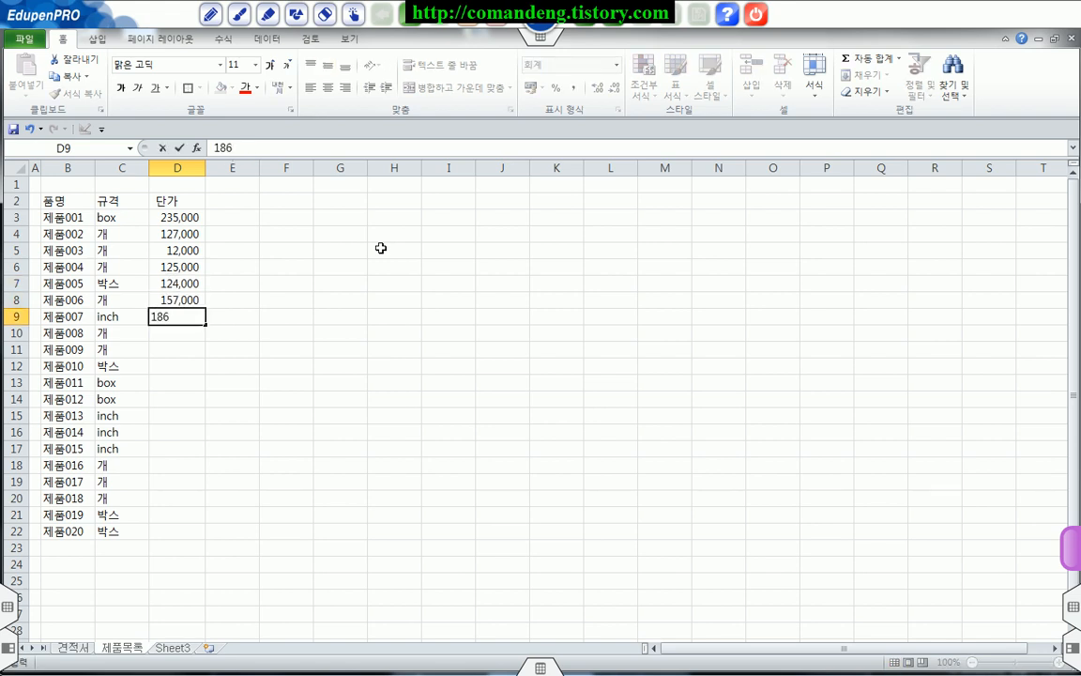
key(Return)
key(Up)
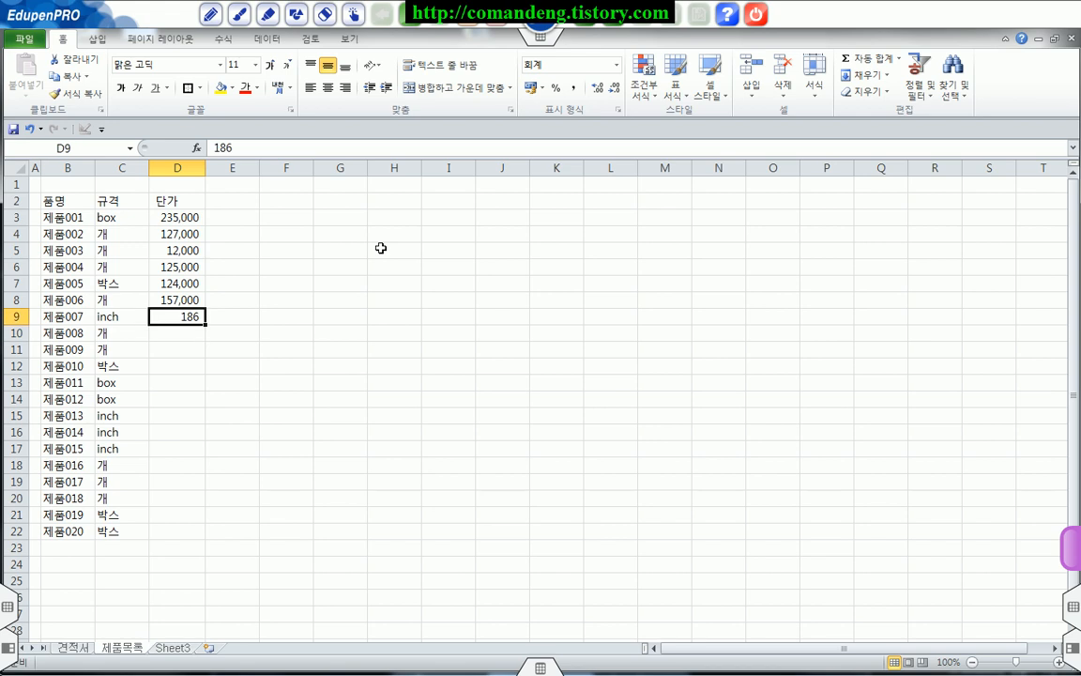
text(1,863)
key(Return)
key(Return)
key(Return)
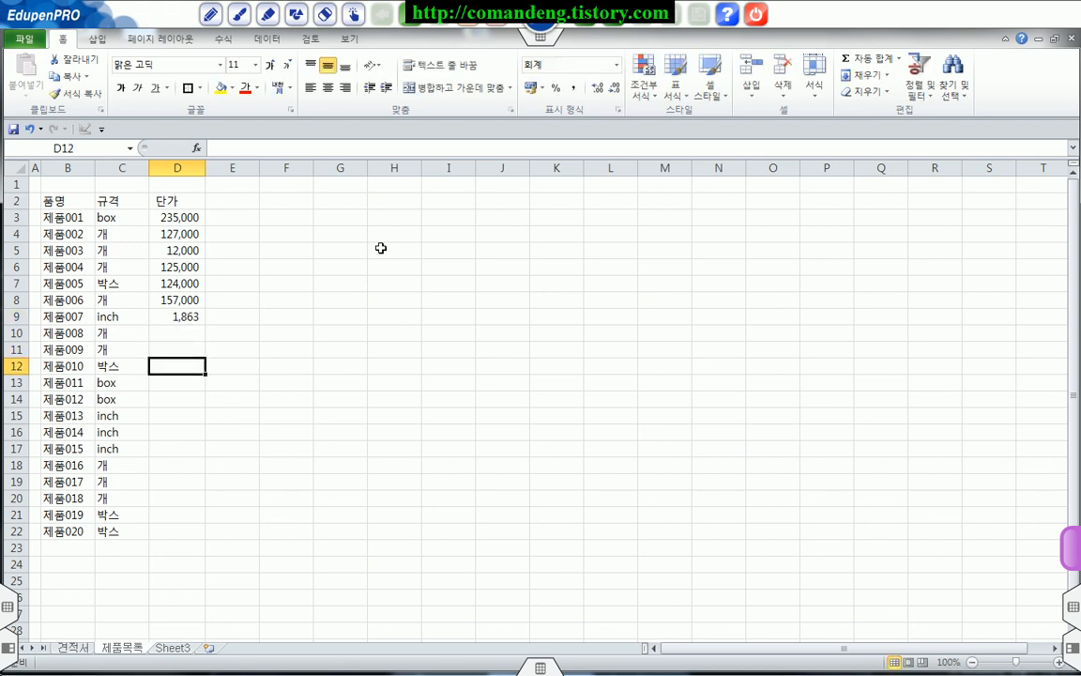
Step: Edit the unit price of 제품007 in D9 to 186300
key(Up)
key(Up)
key(Up)
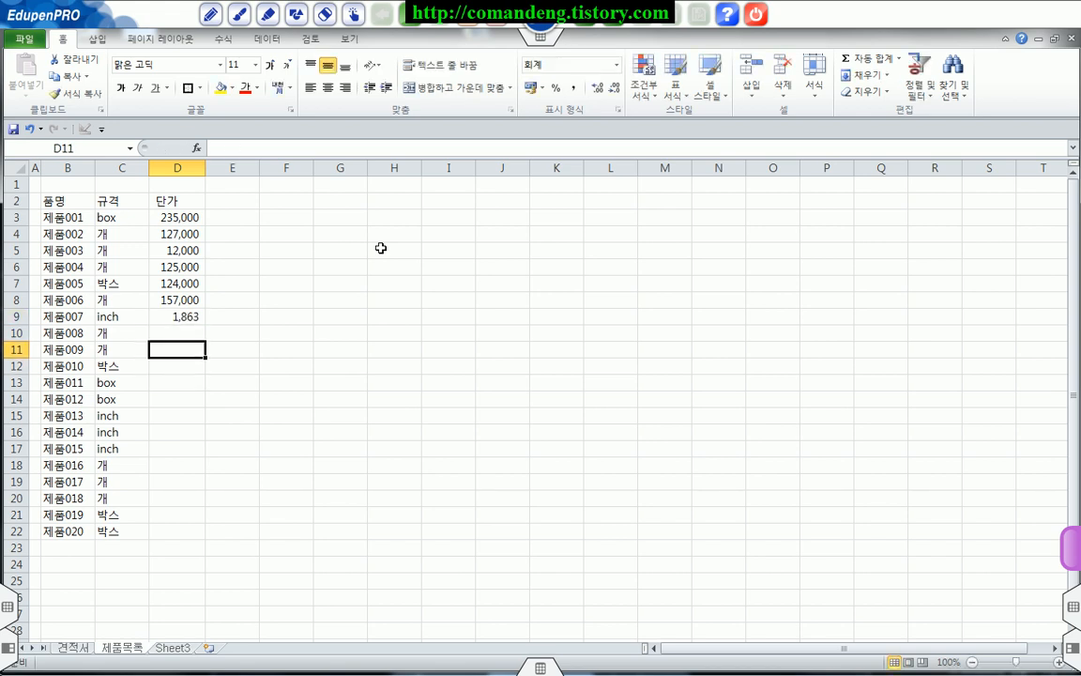
key(F2)
text(00)
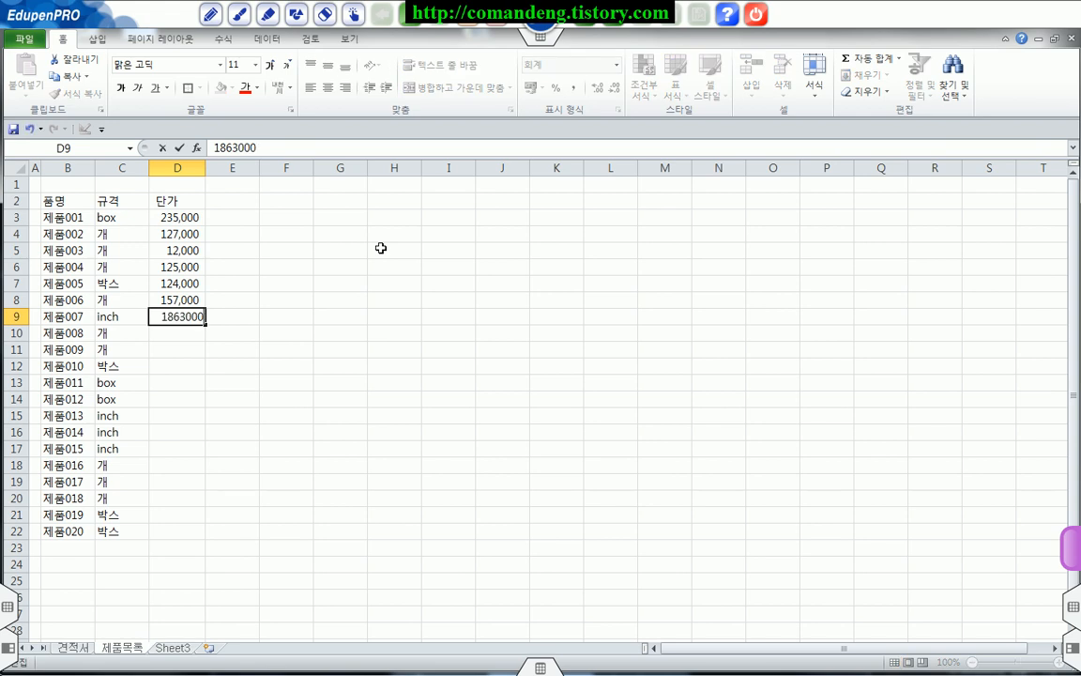
text(0)
key(Return)
key(Up)
key(F2)
key(BackSpace)
key(Return)
Step: Enter the unit prices 15800 in D10 and 152874 in D11
text(158)
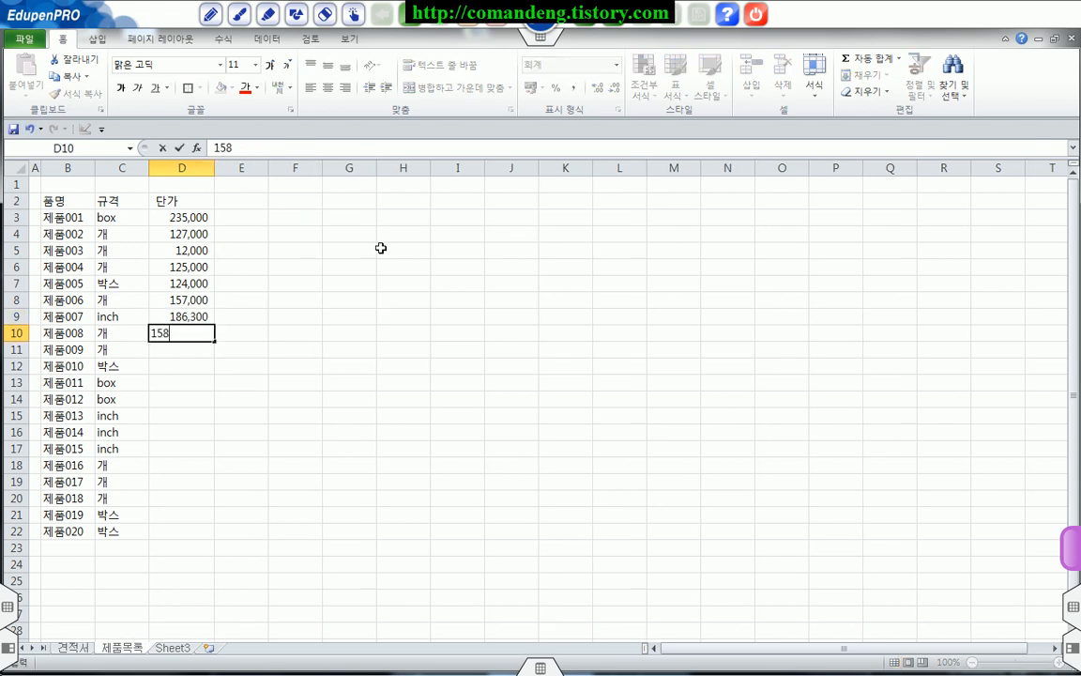
text(5,800)
key(Return)
text(1528740)
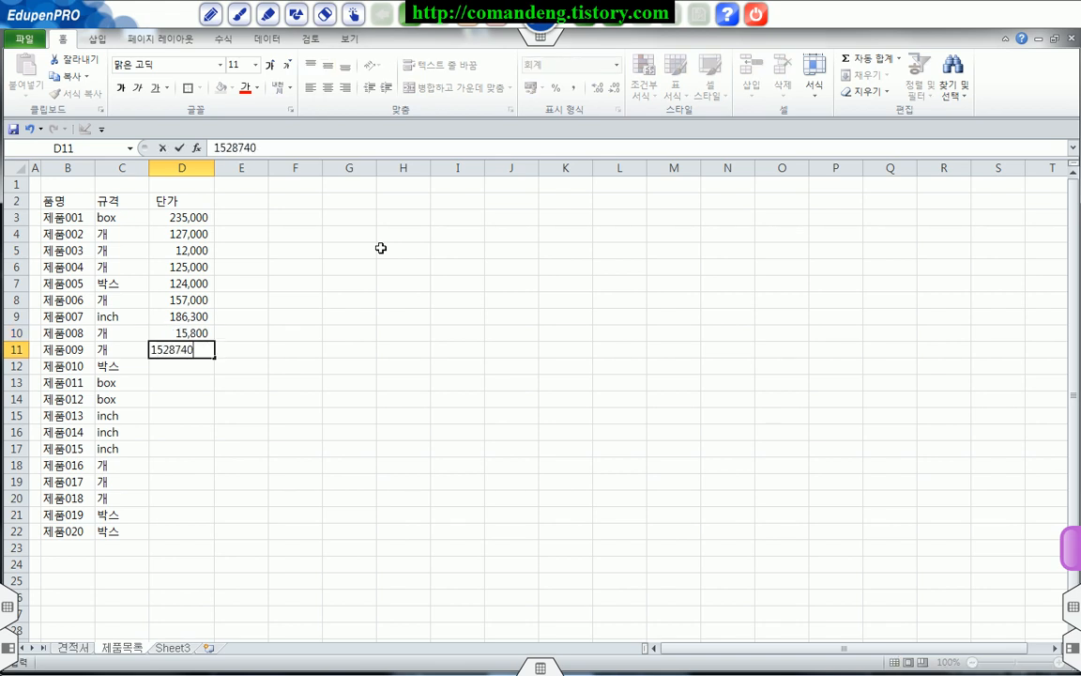
key(Return)
key(Up)
key(F2)
key(BackSpace)
key(Return)
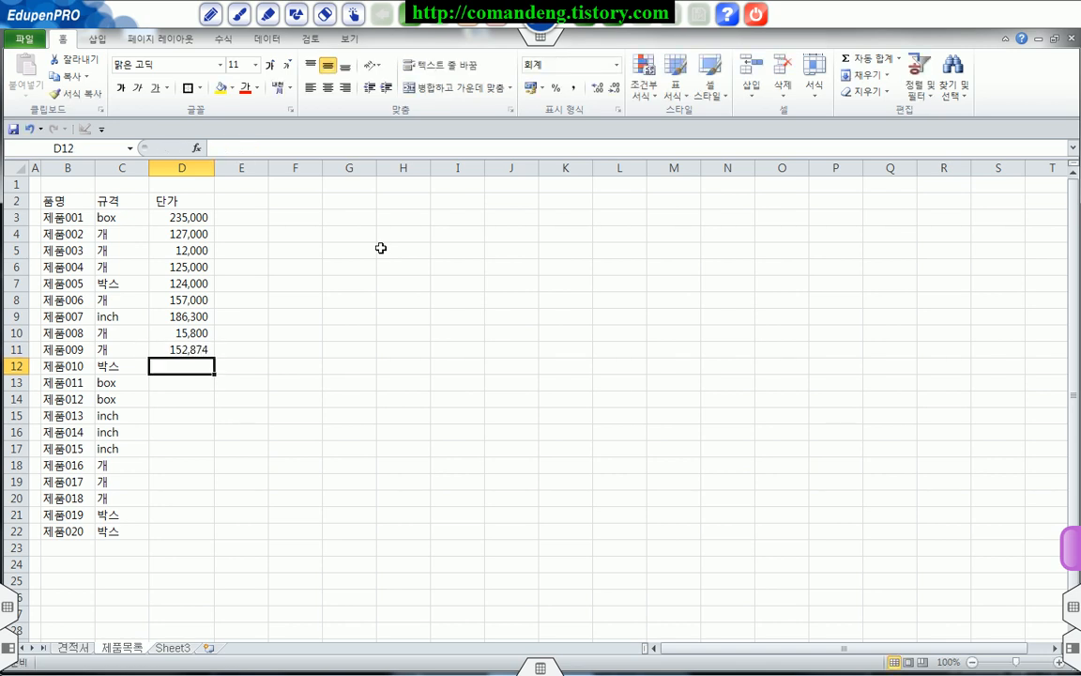
Step: Enter the unit prices 125000, 458000 and 381100 in D12 to D14
text(12)
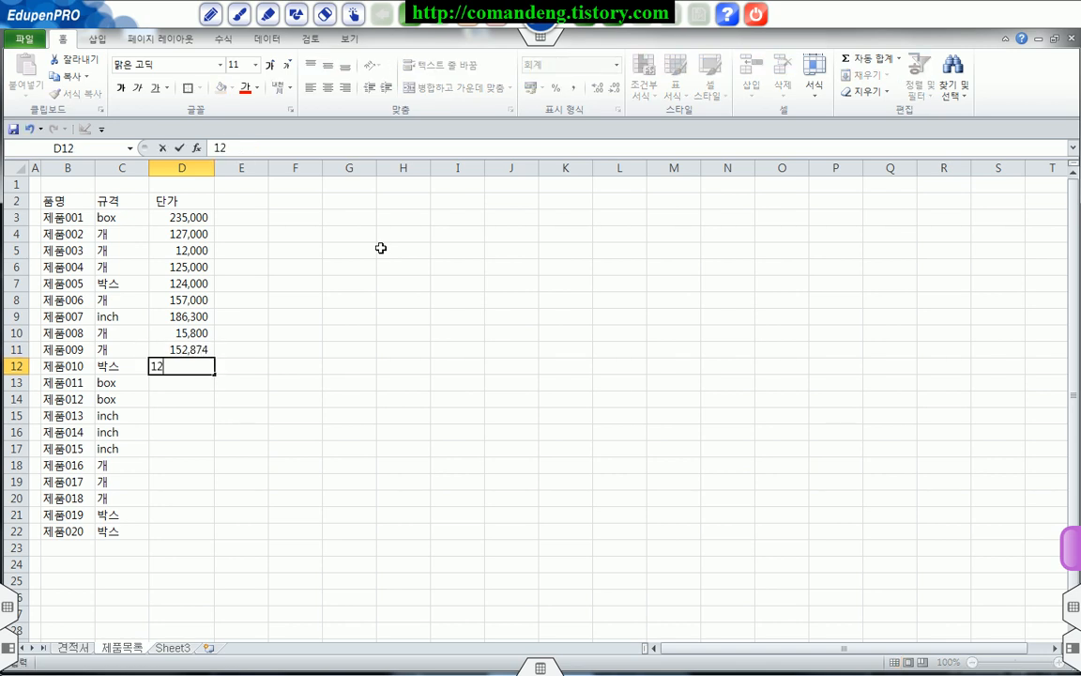
text(5,000)
key(Return)
text(458)
key(Return)
text(381100)
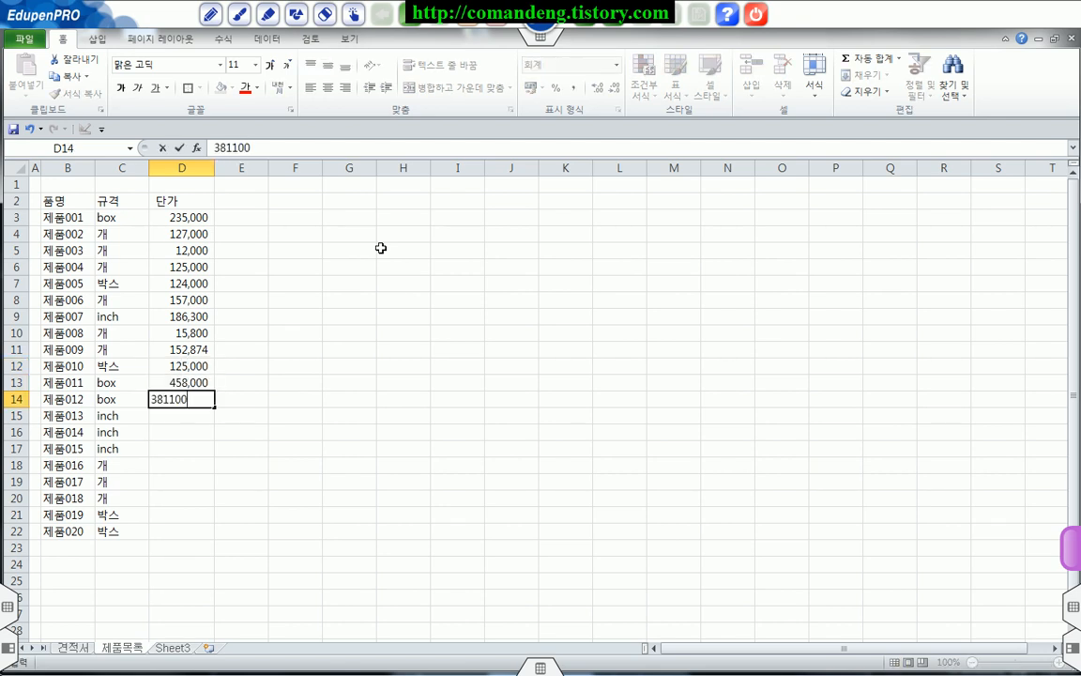
text(81,100)
key(Return)
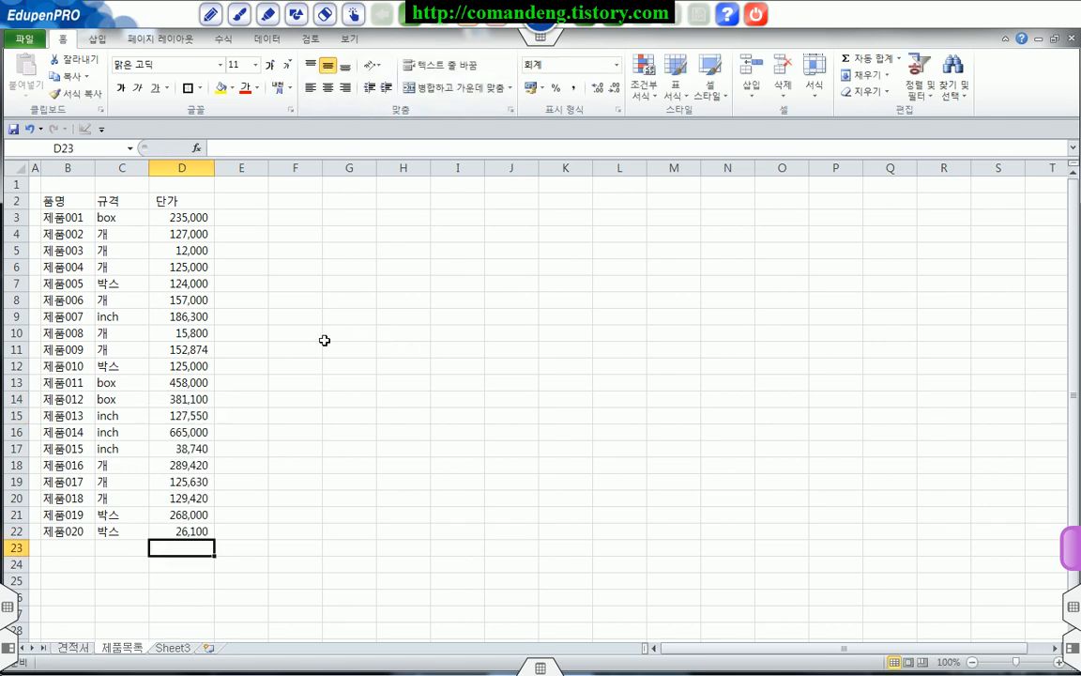
Step: Examine the product name, specification and unit price ranges together with their headings in row 2
drag(62, 218, 67, 531)
drag(131, 220, 133, 521)
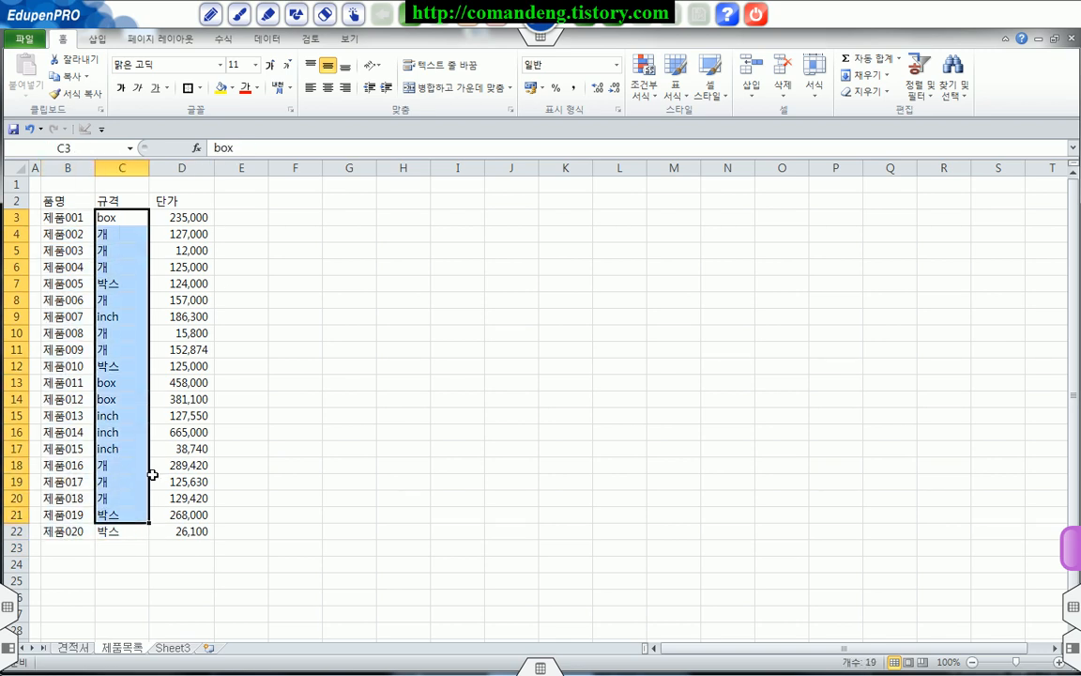
drag(195, 218, 214, 525)
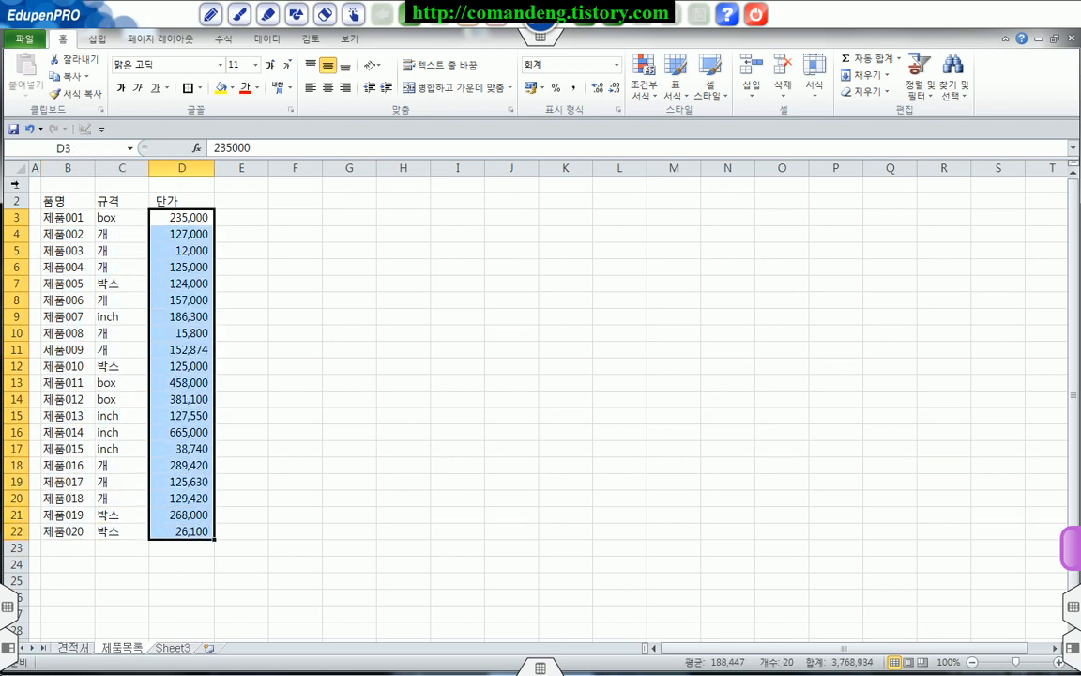
click(77, 200)
drag(75, 215, 61, 514)
click(125, 202)
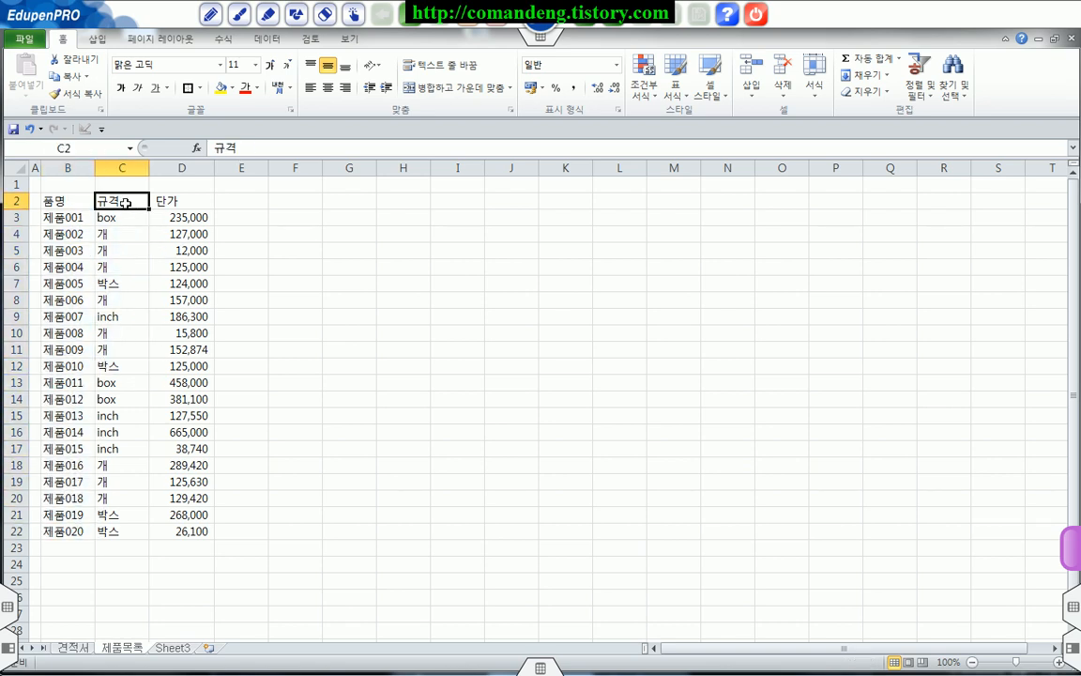
drag(126, 218, 138, 531)
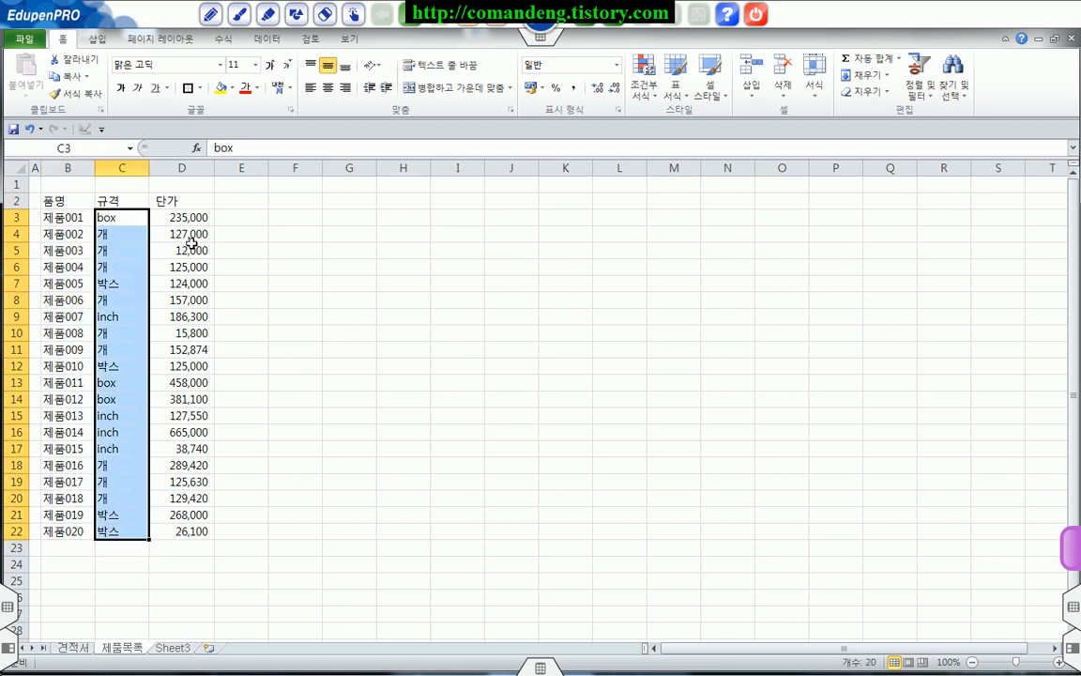
click(188, 204)
drag(188, 218, 198, 531)
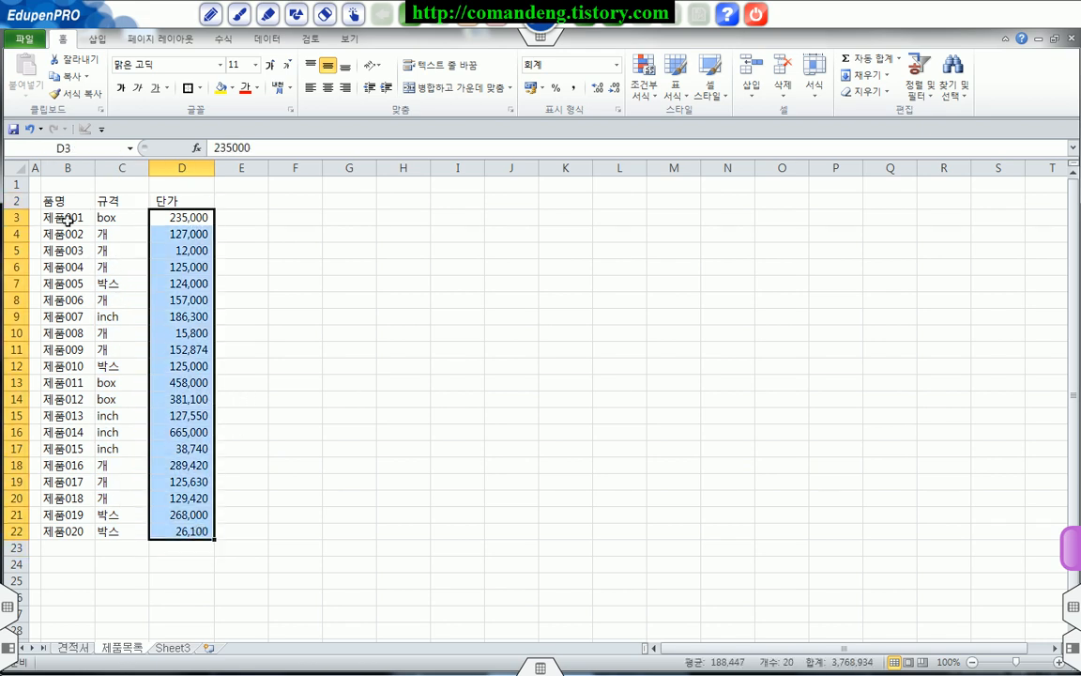
Step: Create named ranges from B2:D22, taking the names from the top row only
drag(56, 203, 193, 530)
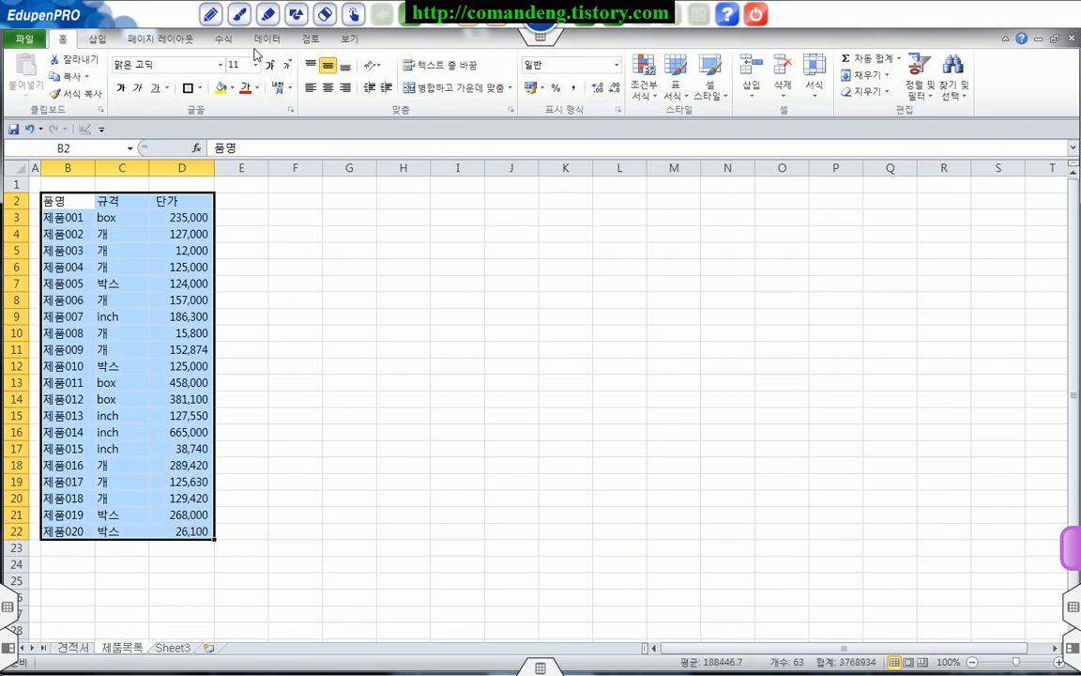
click(224, 39)
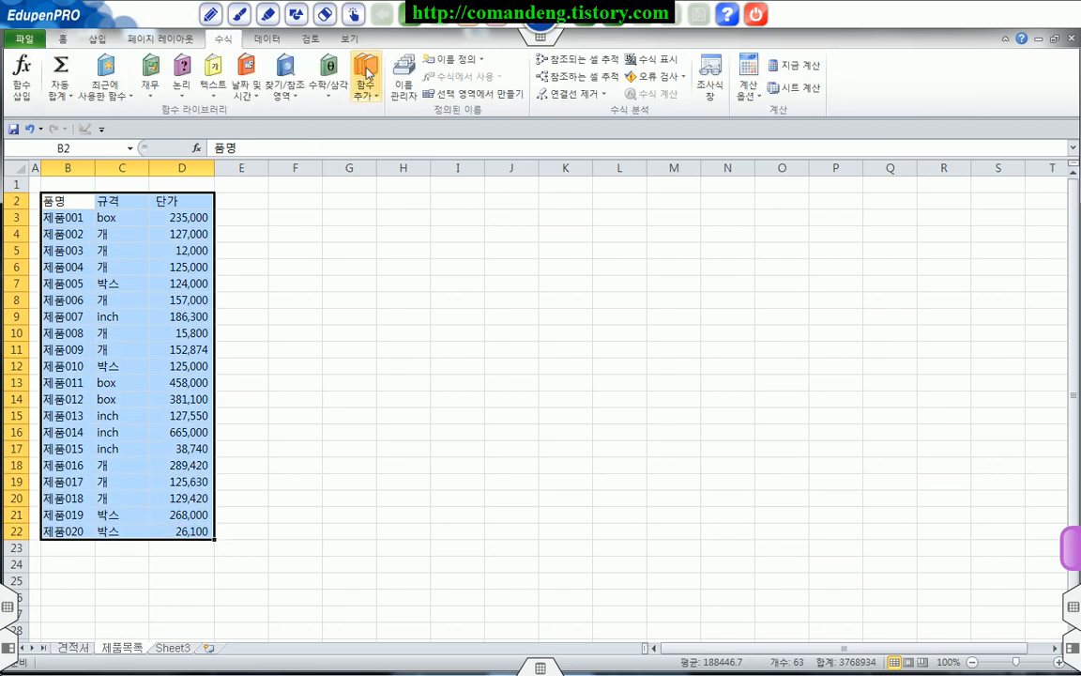
click(461, 95)
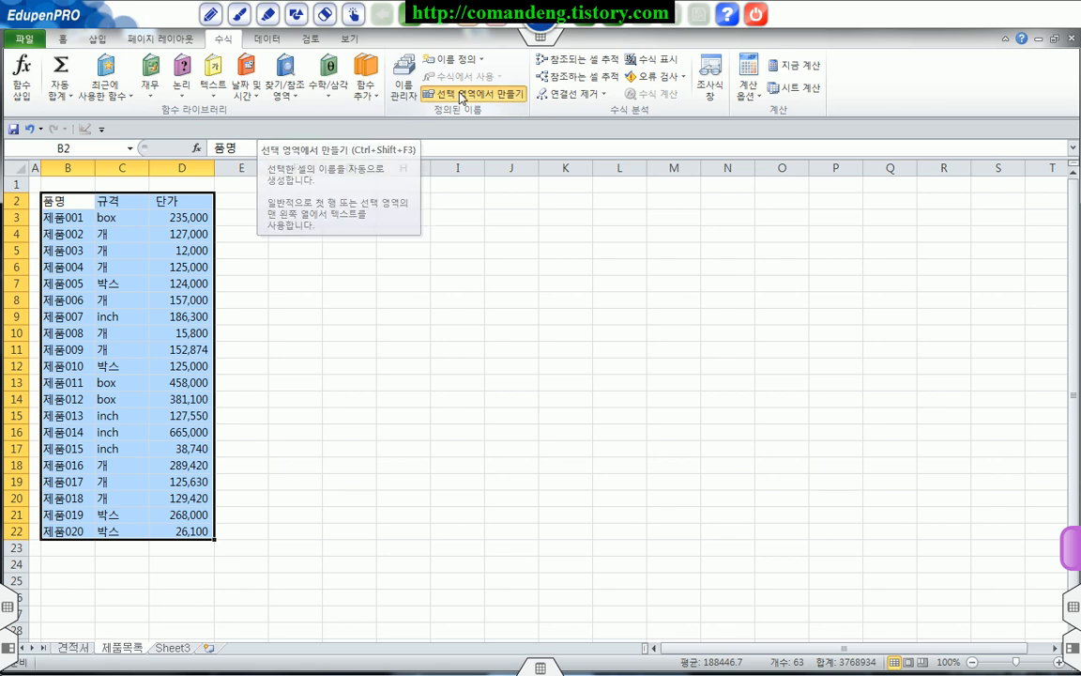
drag(728, 302, 351, 263)
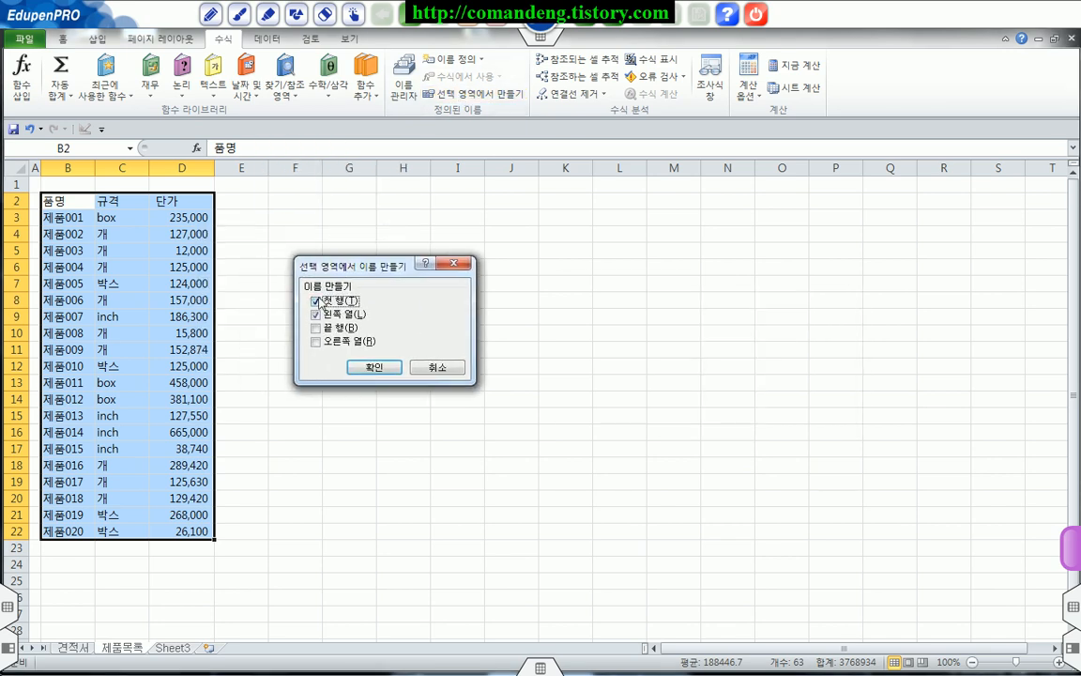
mouse_move(39, 193)
mouse_down()
mouse_move(185, 359)
mouse_move(213, 539)
mouse_up()
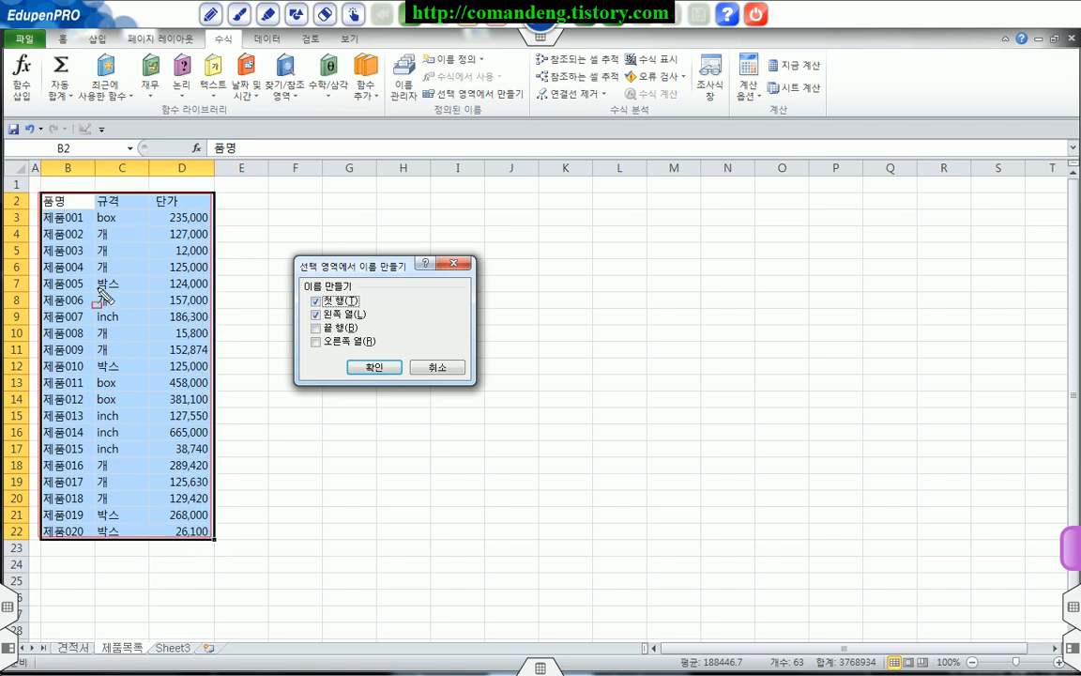
mouse_move(44, 199)
mouse_down()
mouse_move(167, 212)
mouse_move(188, 201)
mouse_up()
drag(308, 301, 359, 300)
drag(56, 216, 56, 380)
key(Escape)
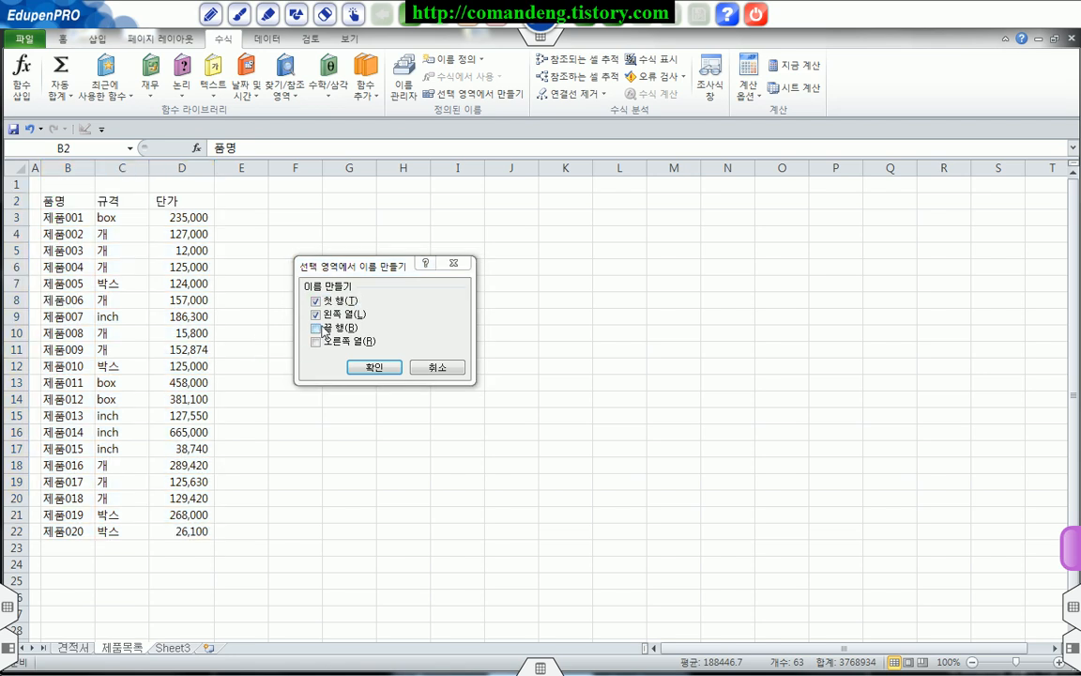
click(316, 315)
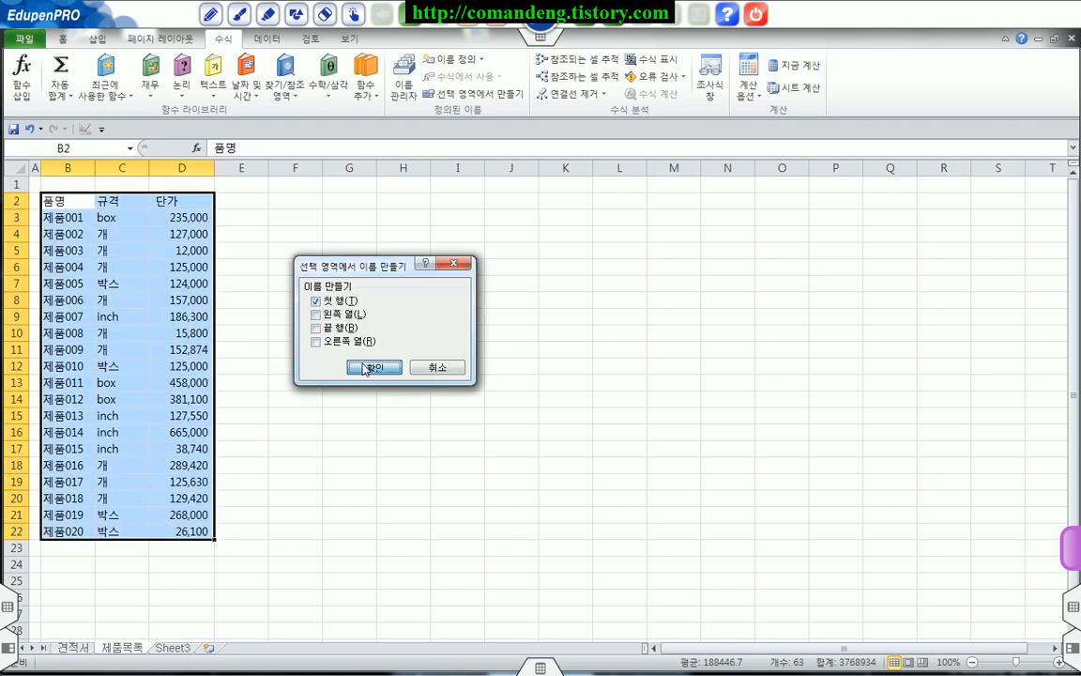
click(363, 363)
click(363, 363)
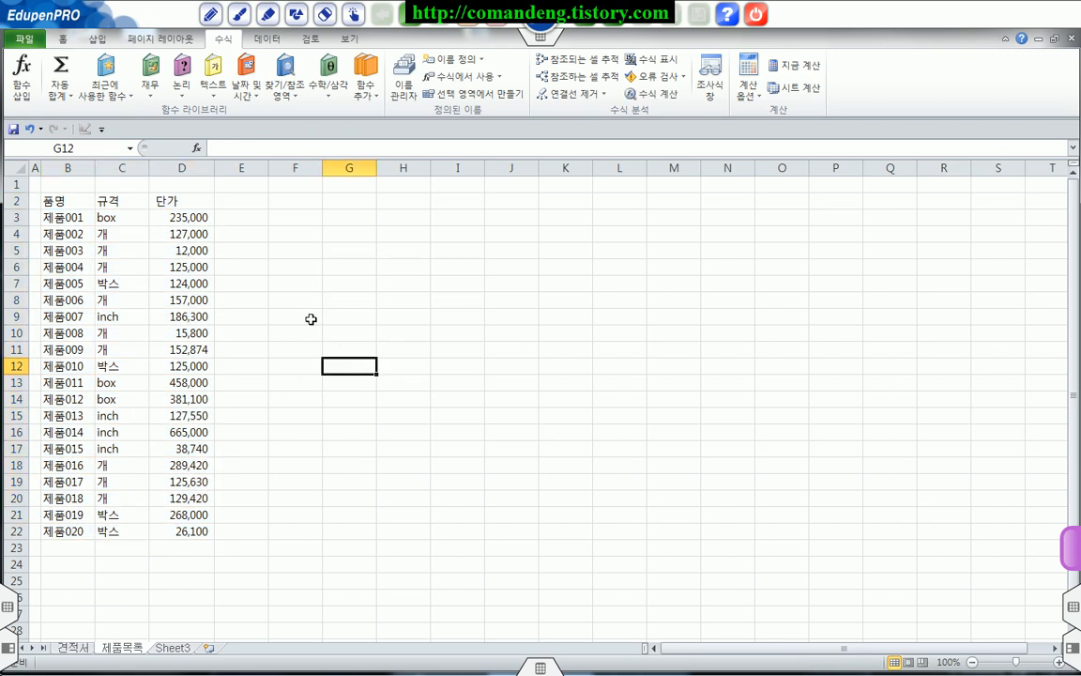
Step: Go to the named ranges 규격, 단가 and 품명 in turn to check which cells each one covers
click(131, 149)
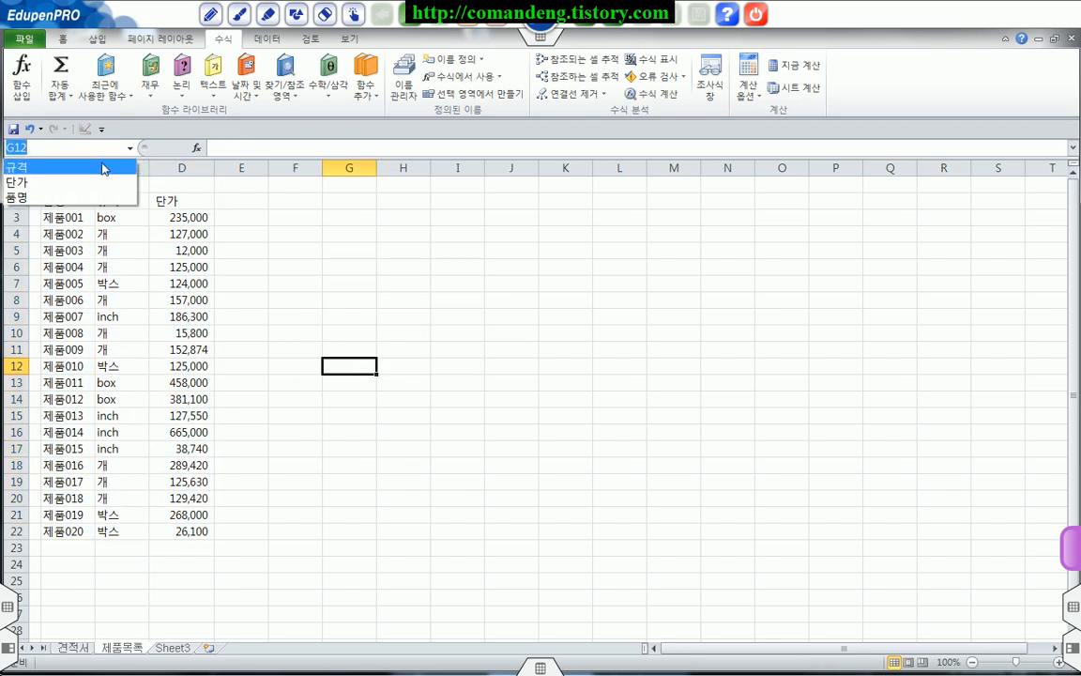
click(100, 163)
click(130, 148)
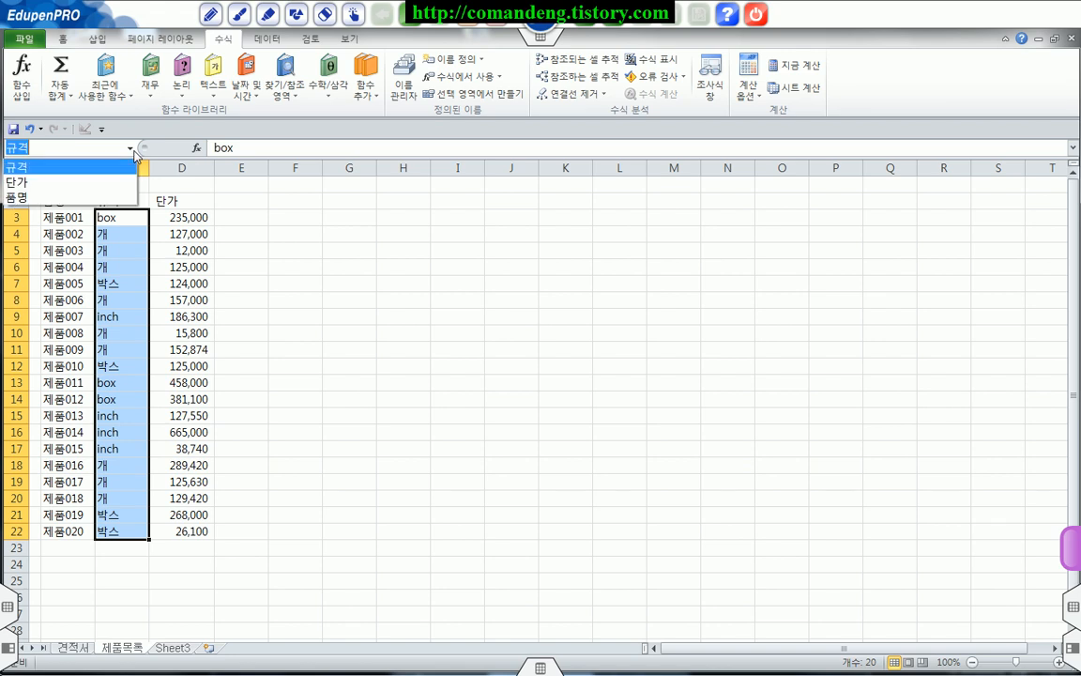
click(82, 182)
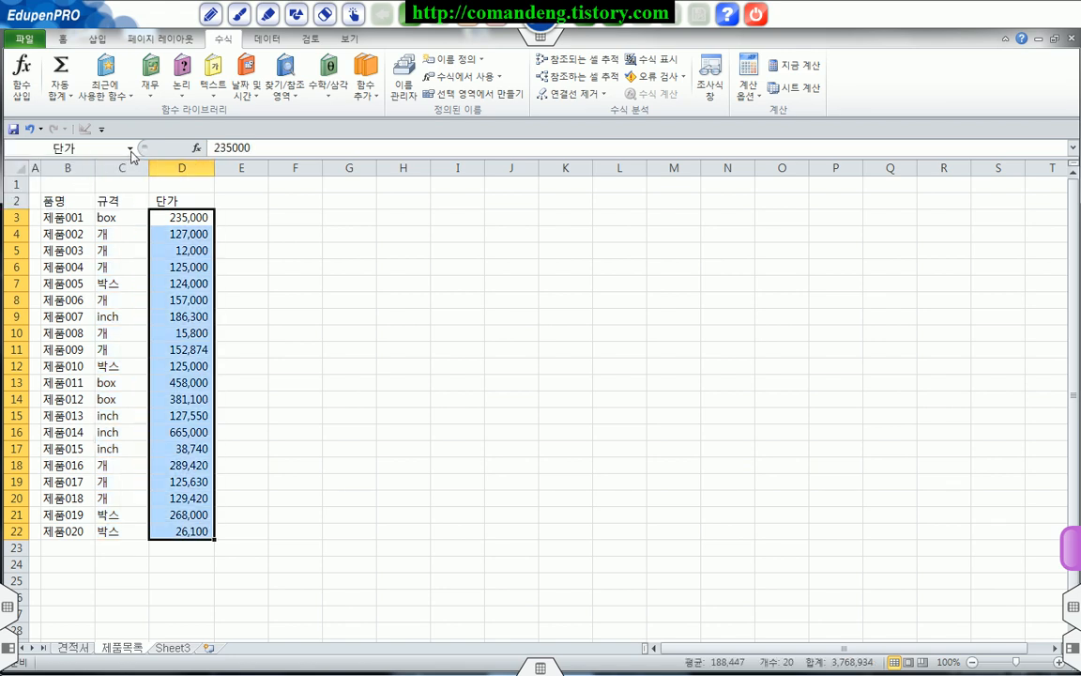
click(131, 149)
click(76, 199)
click(291, 299)
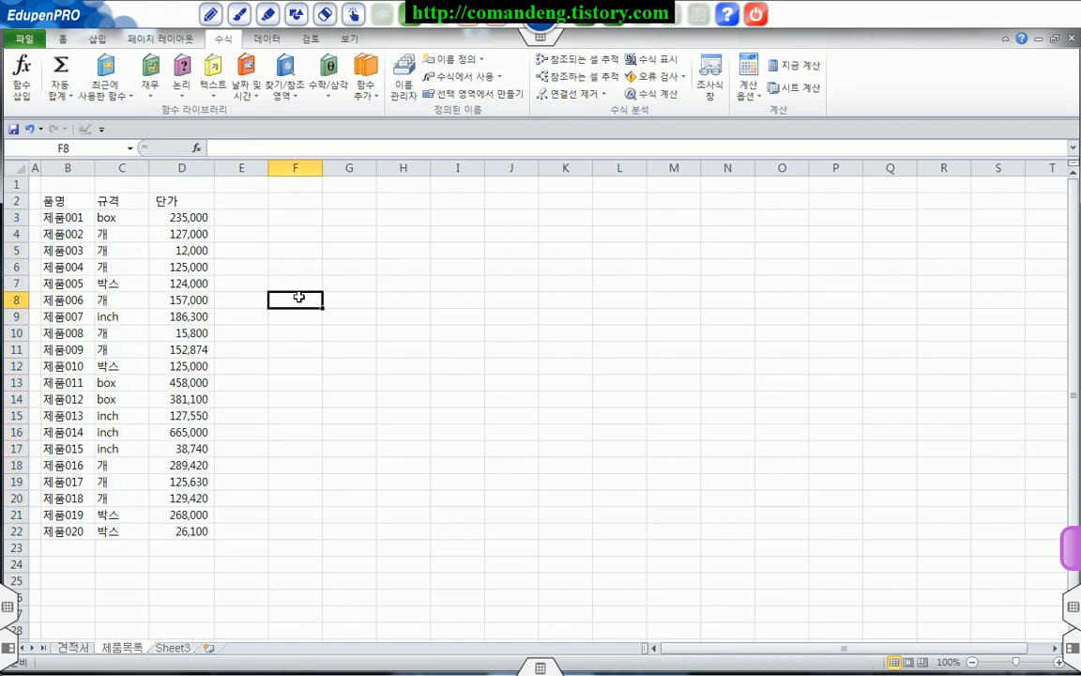
Step: Name the product data range B3:D22, without the header row, 제품번호
click(55, 216)
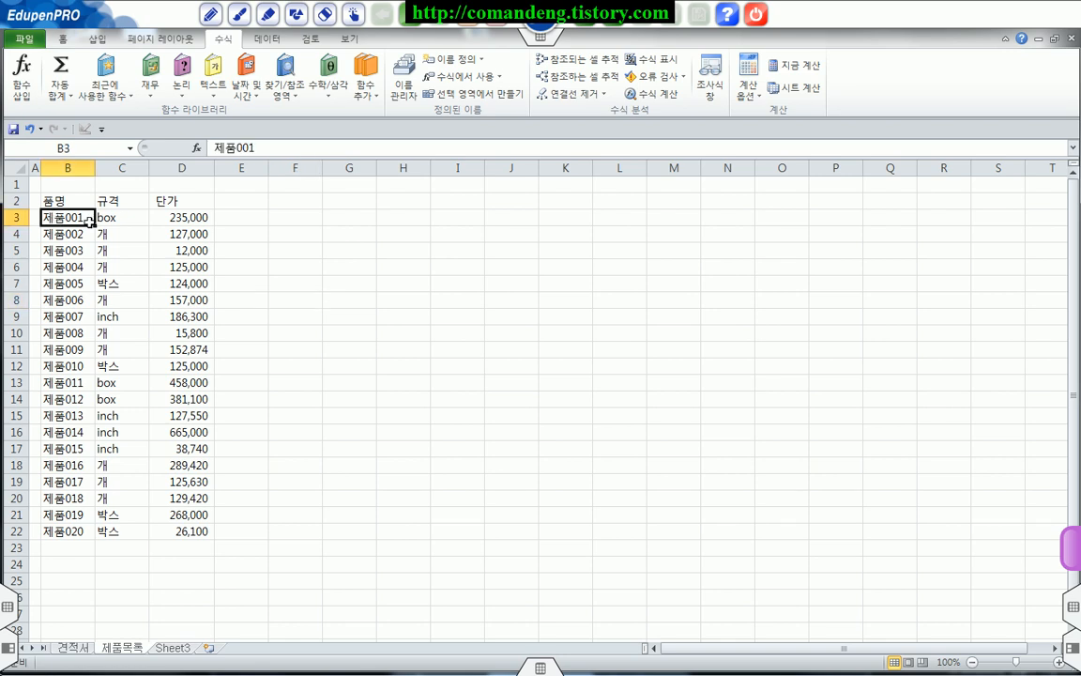
drag(66, 222, 198, 528)
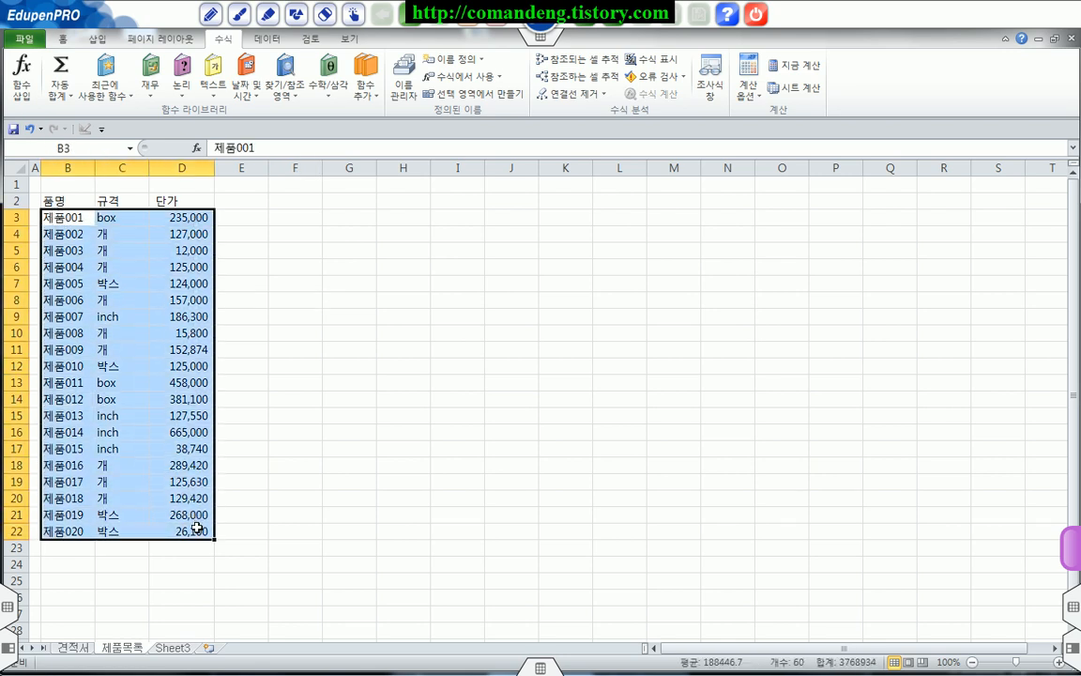
click(84, 147)
text(제품번호)
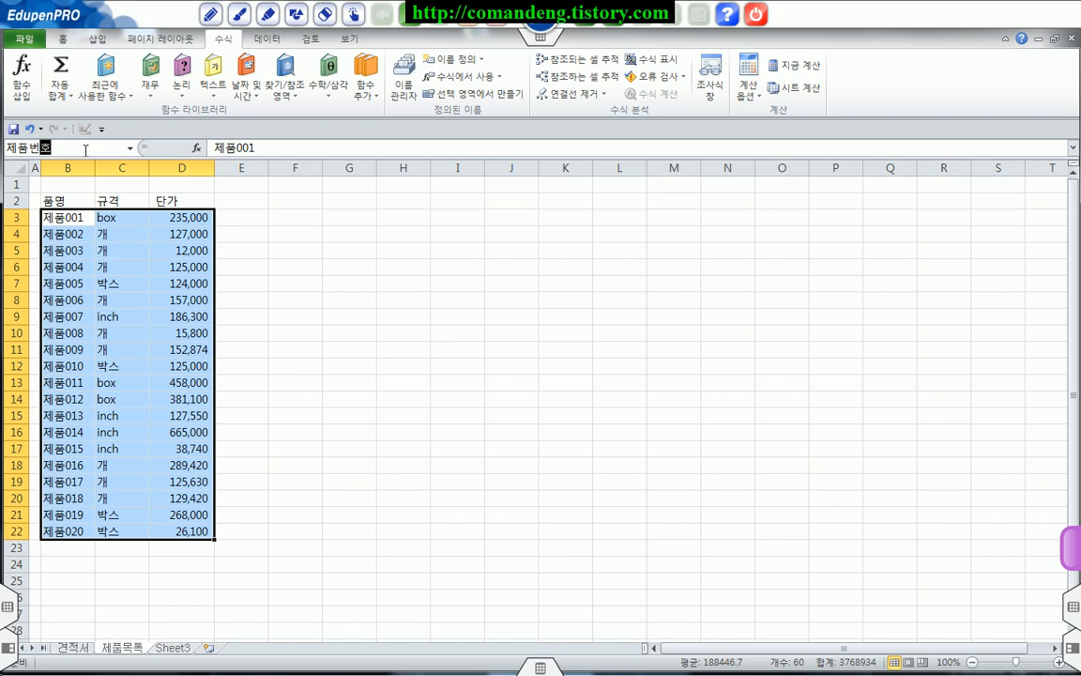
key(Return)
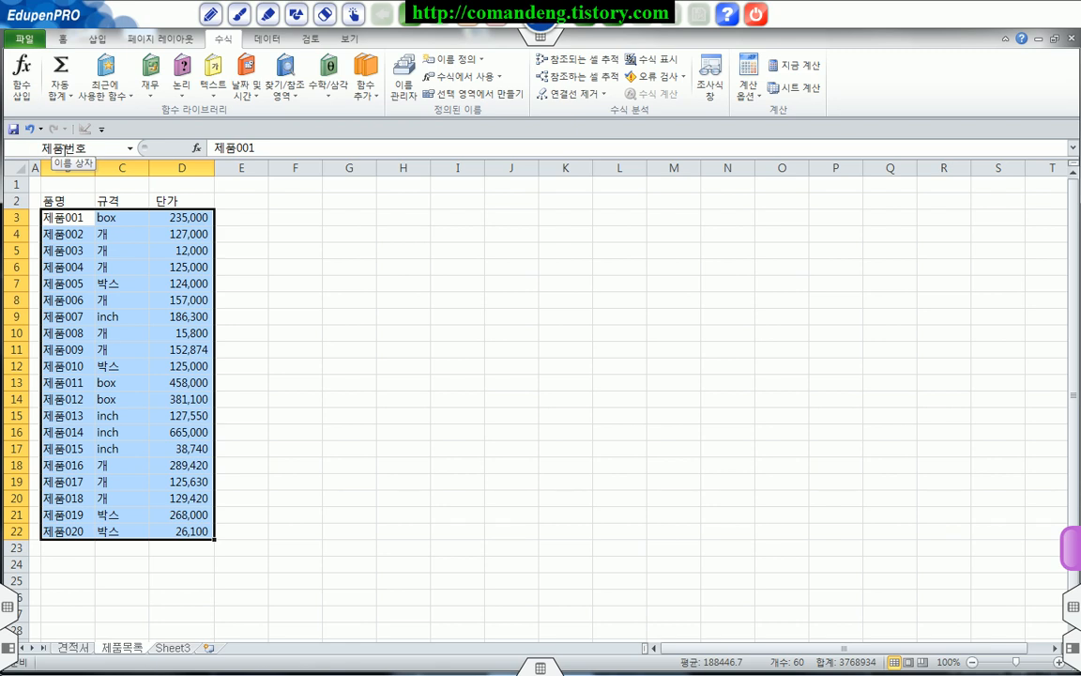
Step: Check the name and cell reference of the 제품번호 range in the Name Manager
click(411, 89)
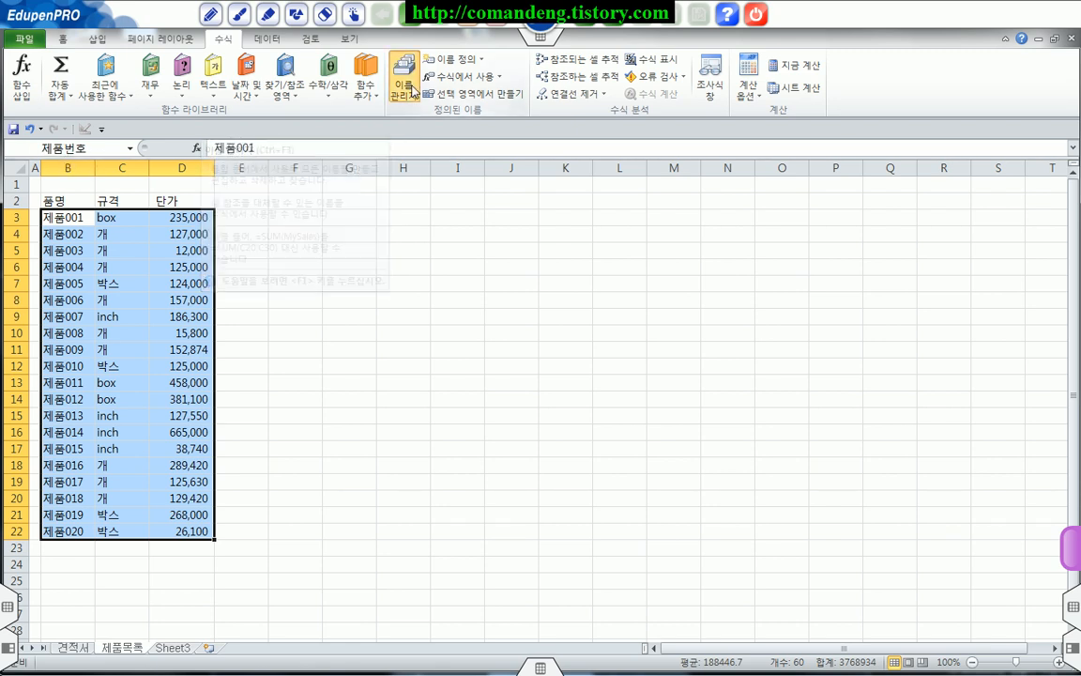
click(234, 286)
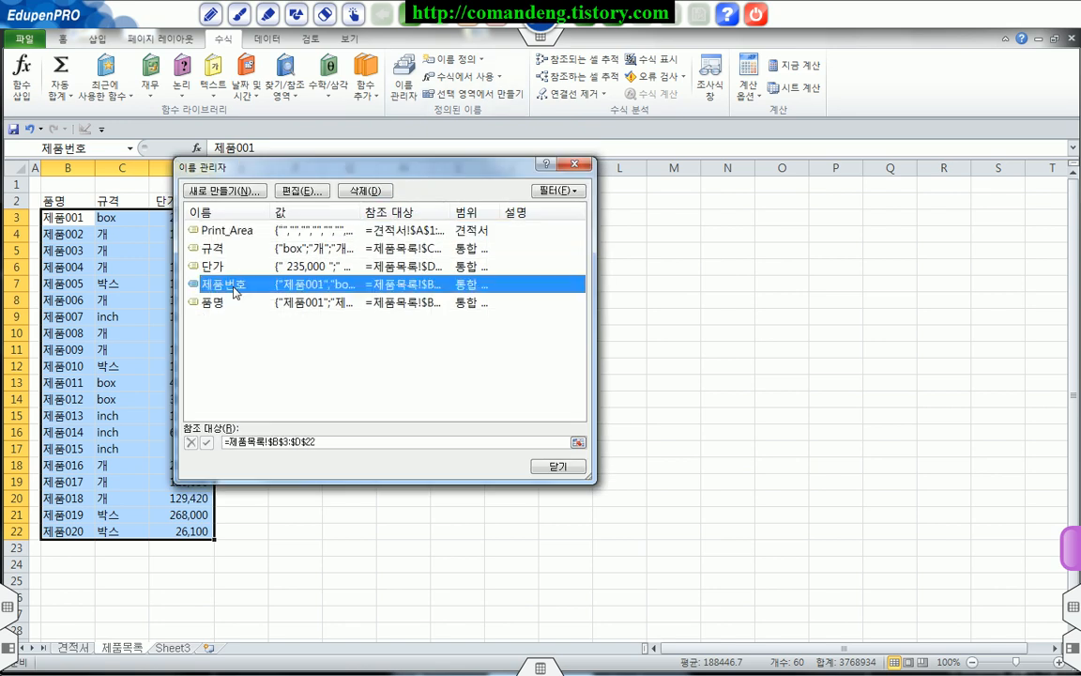
click(298, 190)
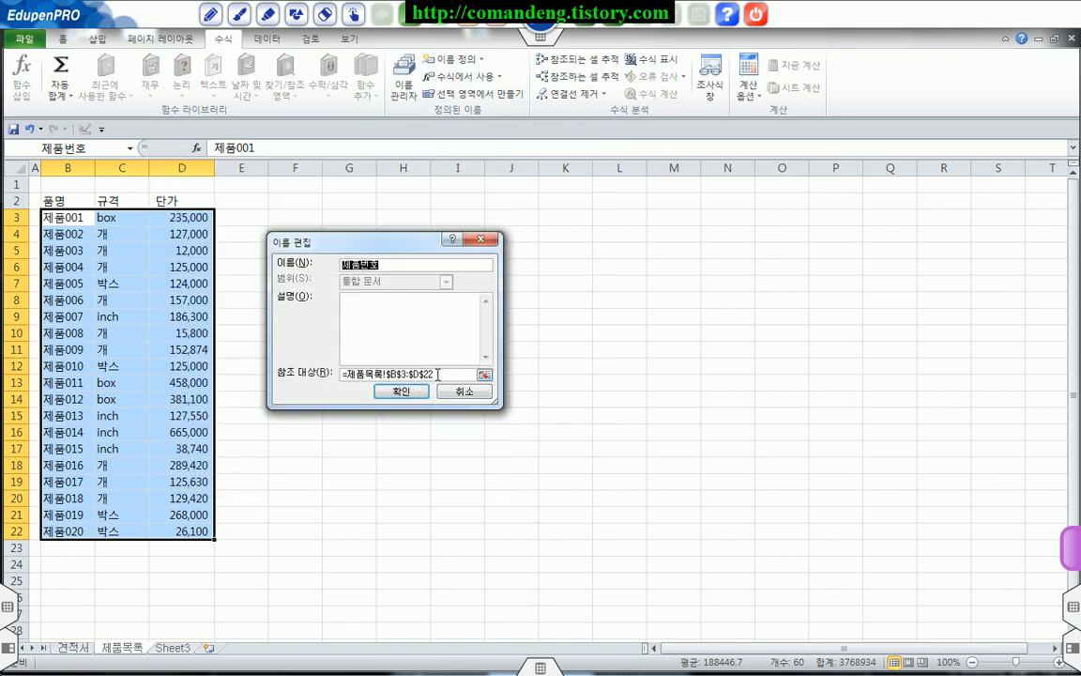
drag(437, 374, 290, 372)
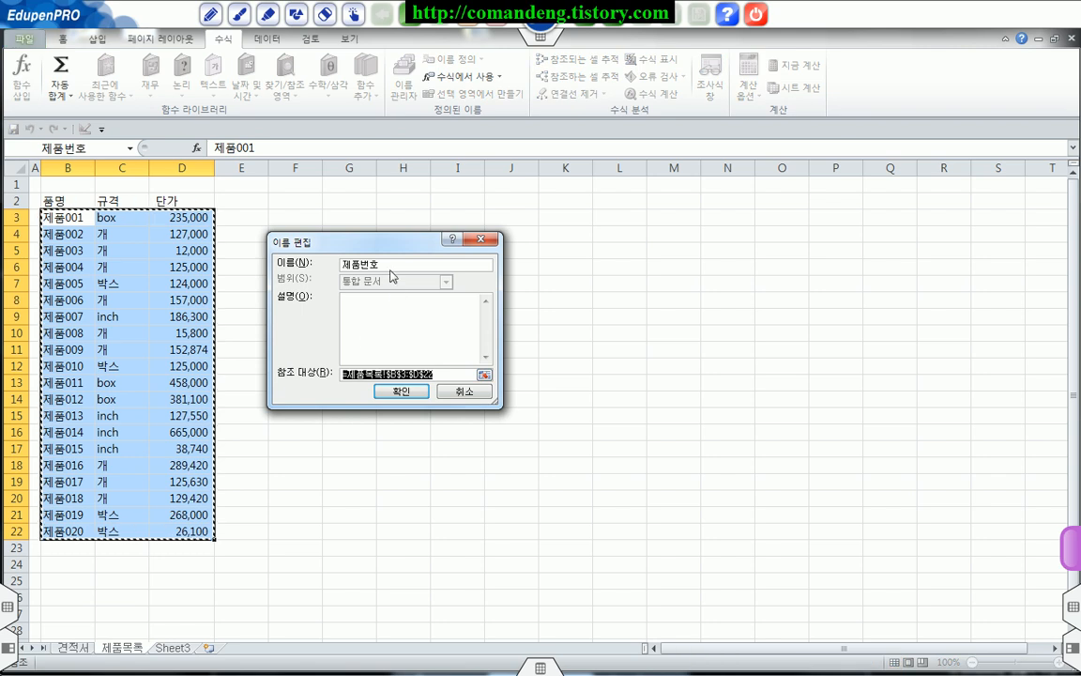
click(350, 263)
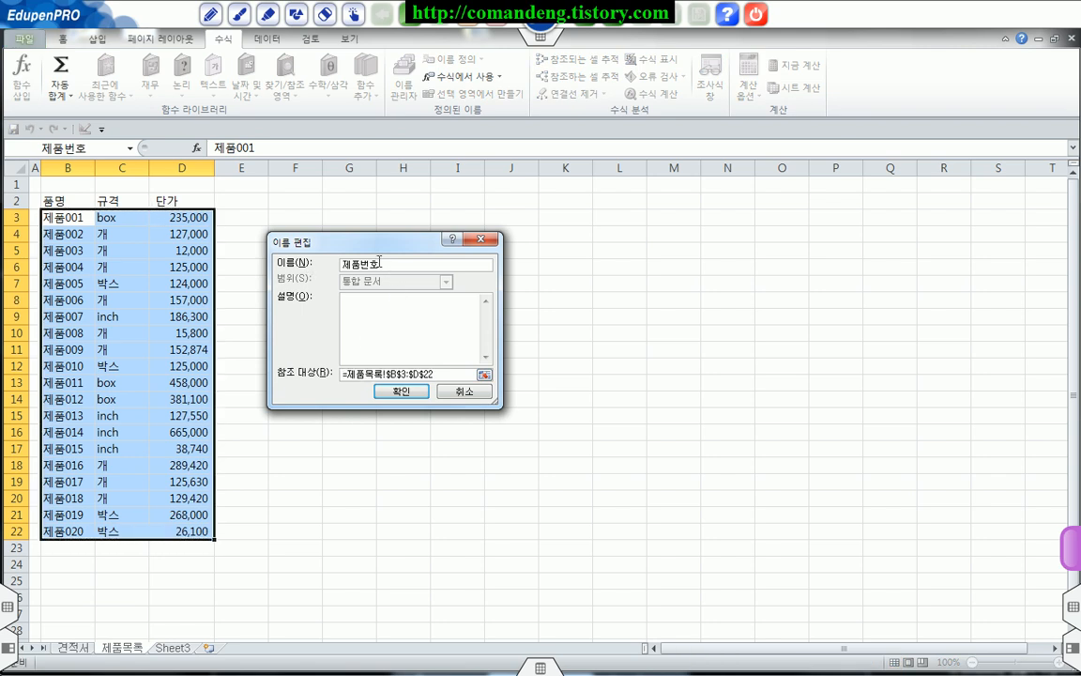
click(413, 390)
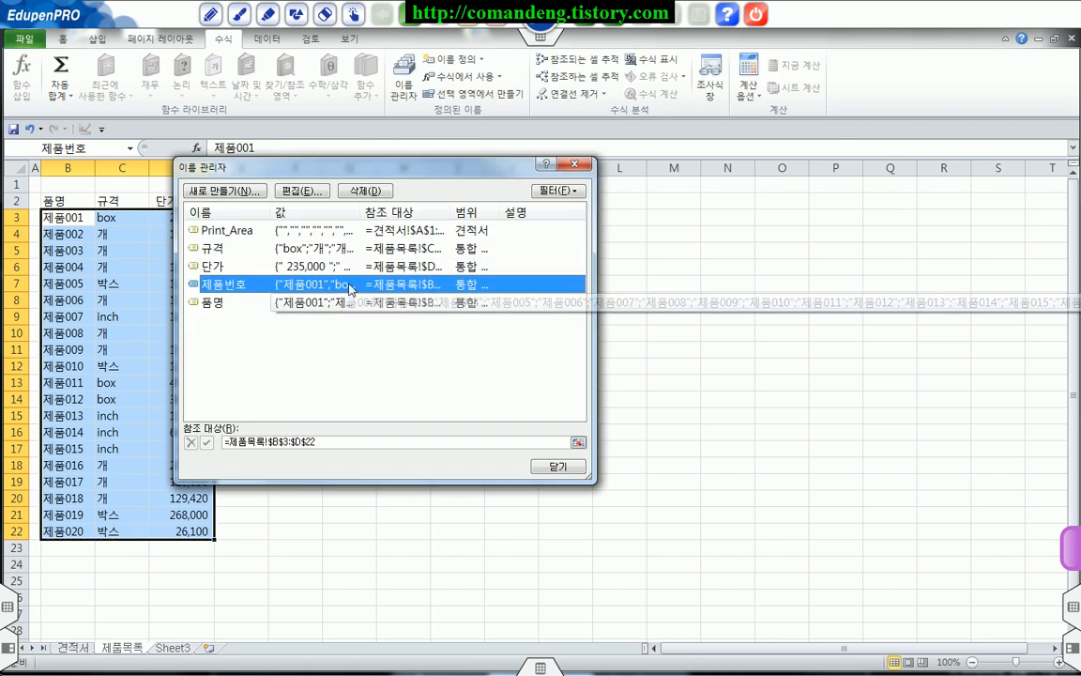
click(558, 467)
click(418, 414)
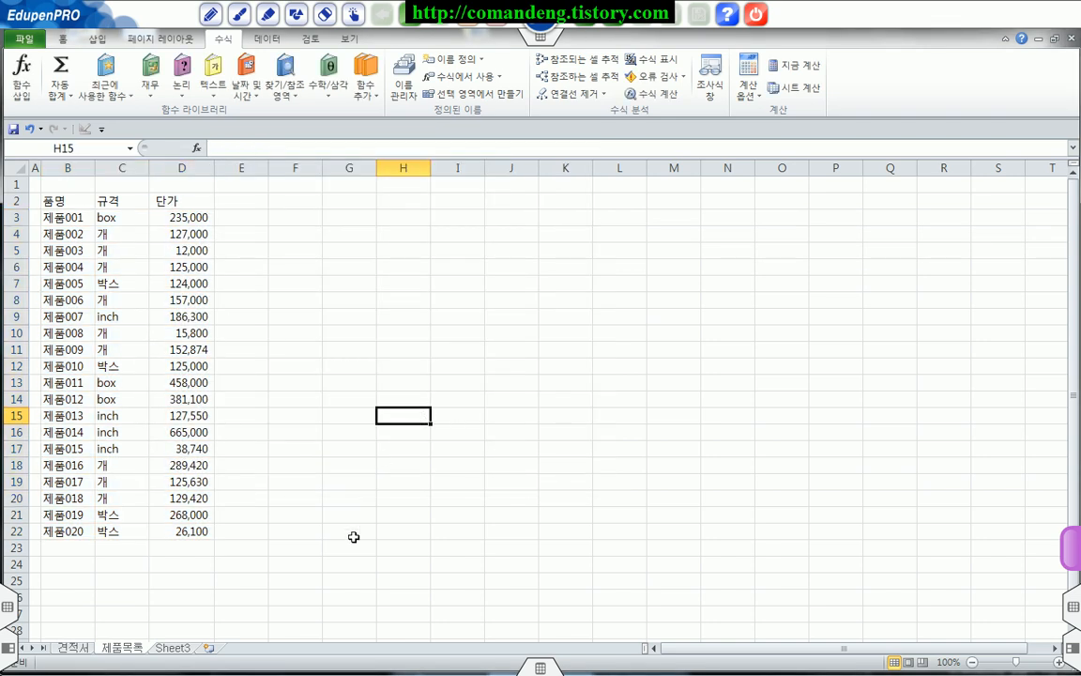
Step: On the 견적서 sheet, apply list data validation with the source =품명 to the product name cells C3:C22
click(80, 651)
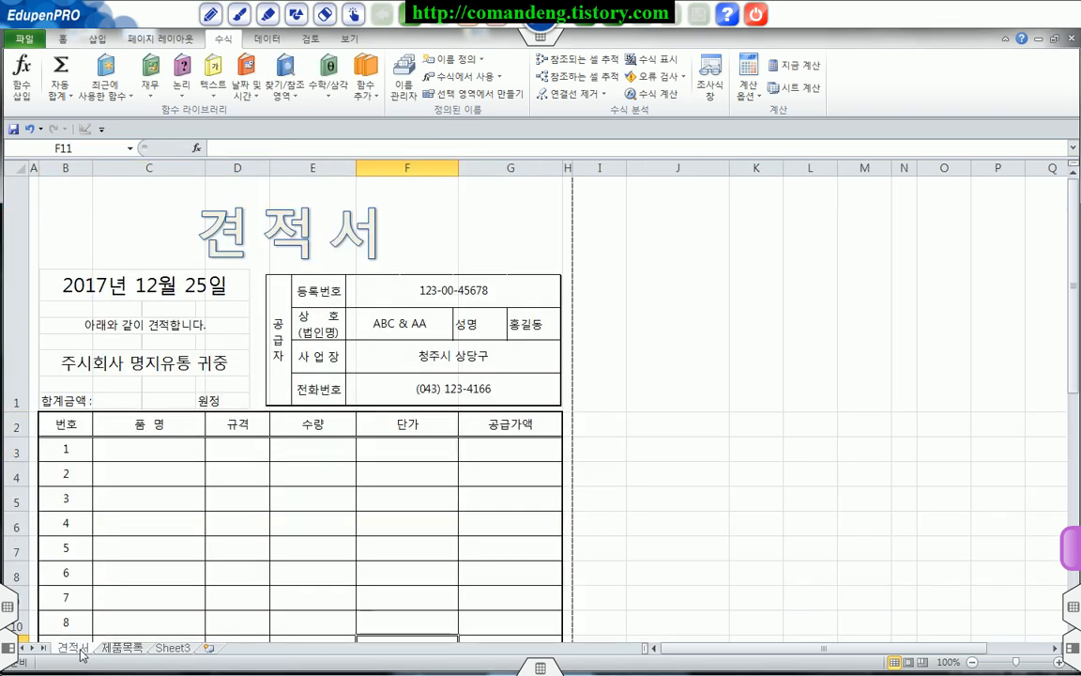
click(181, 447)
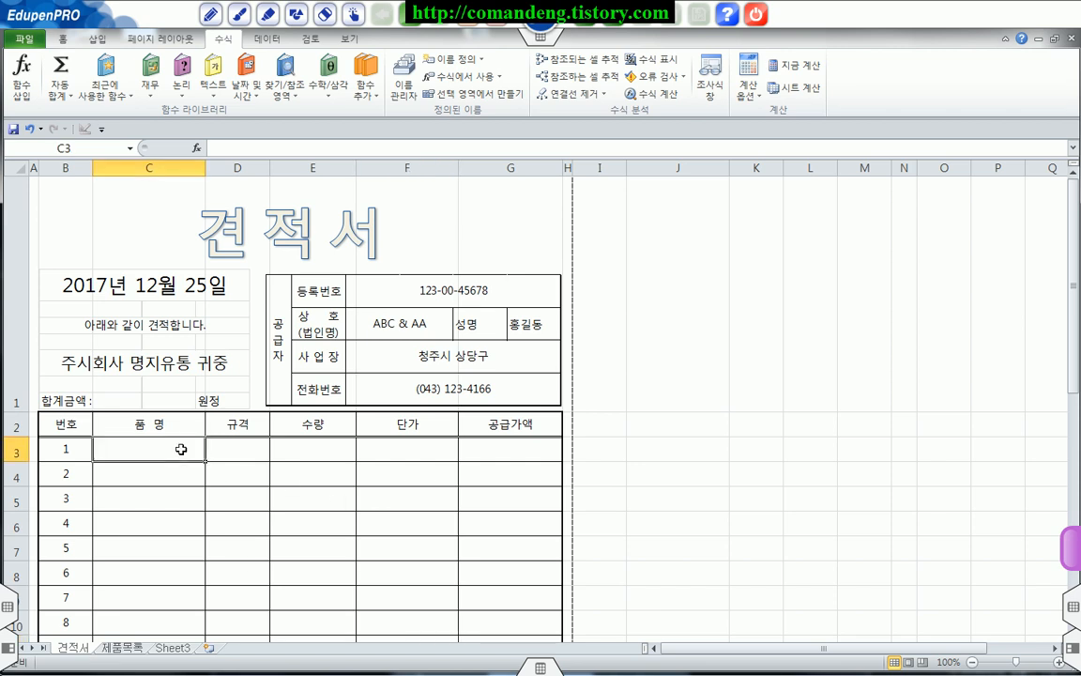
scroll(197, 451, down, 2)
scroll(192, 342, up, 2)
drag(164, 448, 155, 520)
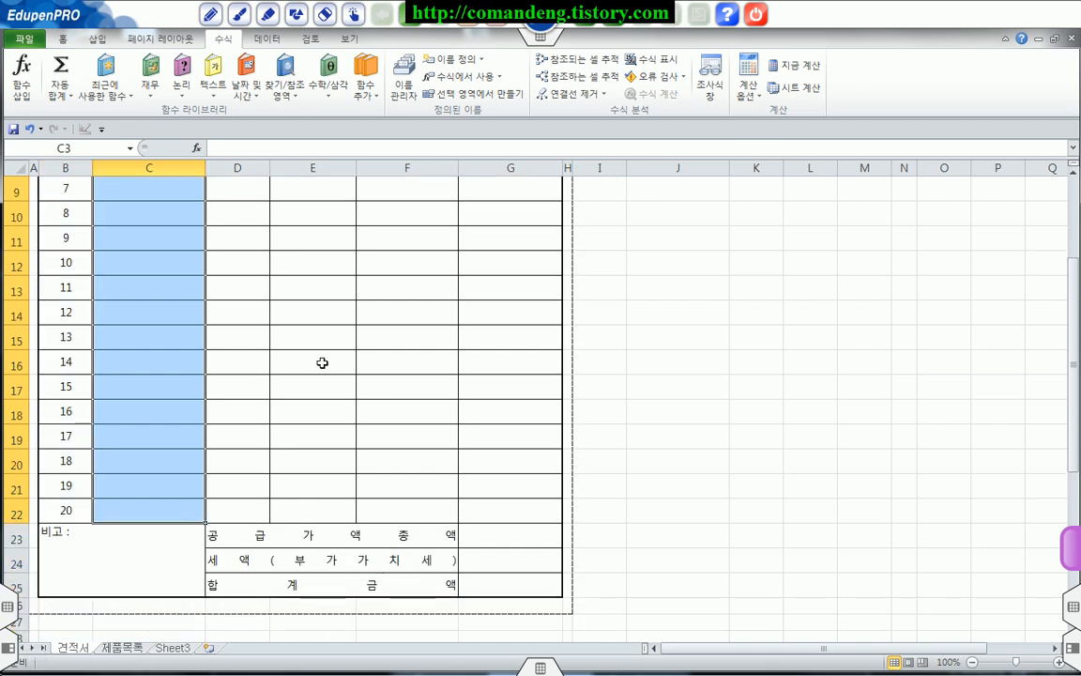
click(267, 39)
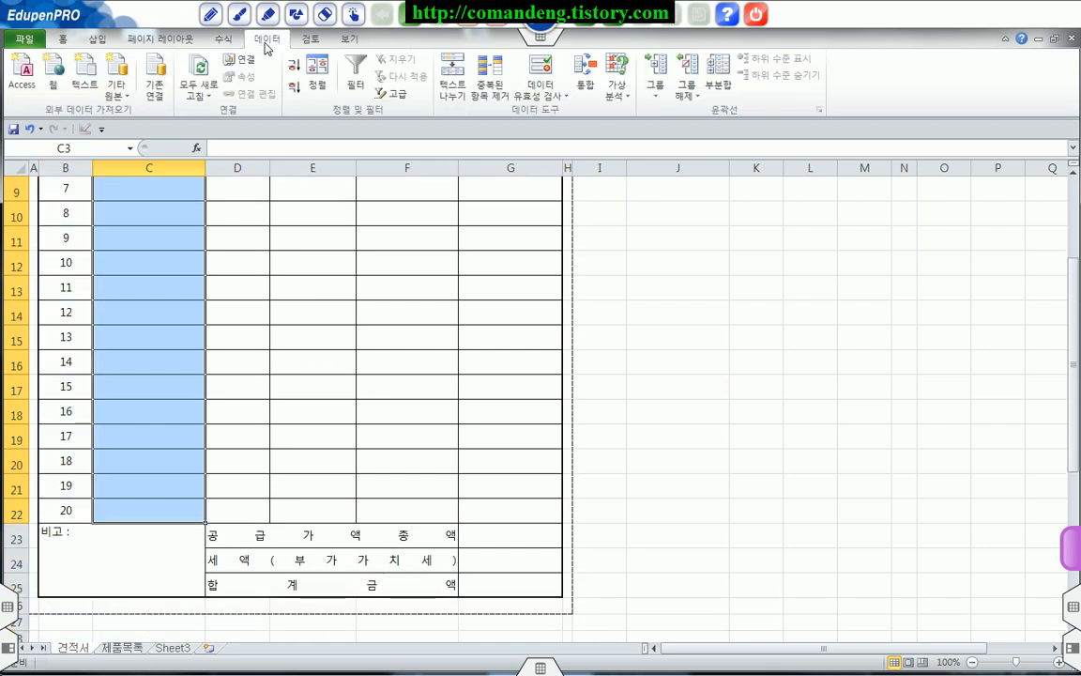
click(541, 67)
click(301, 288)
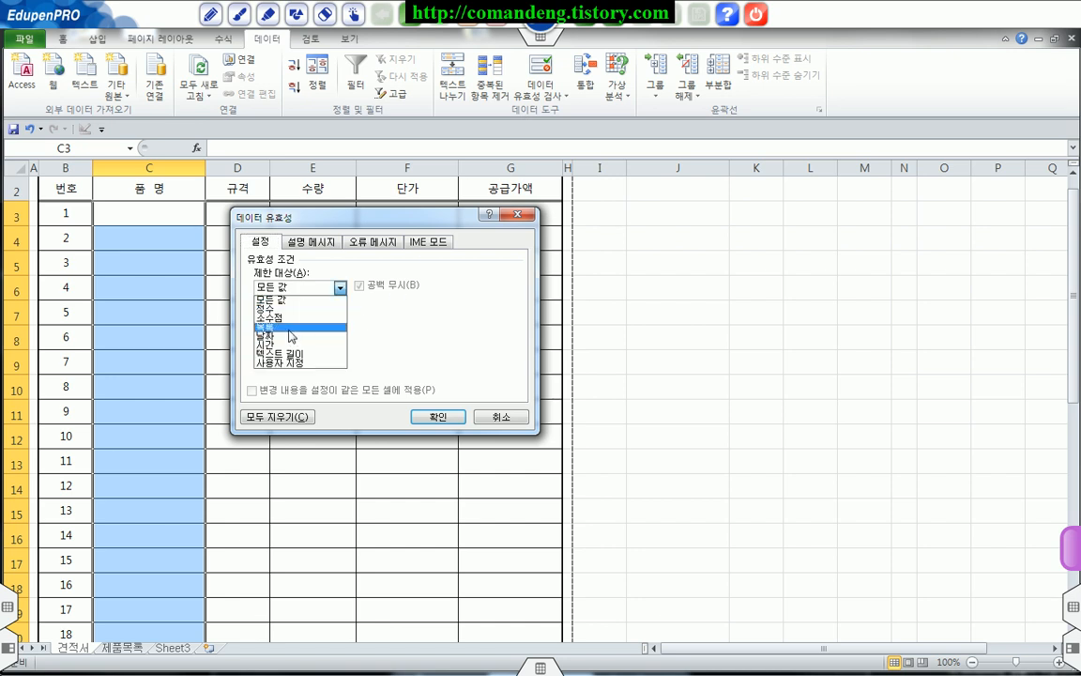
click(289, 328)
click(286, 344)
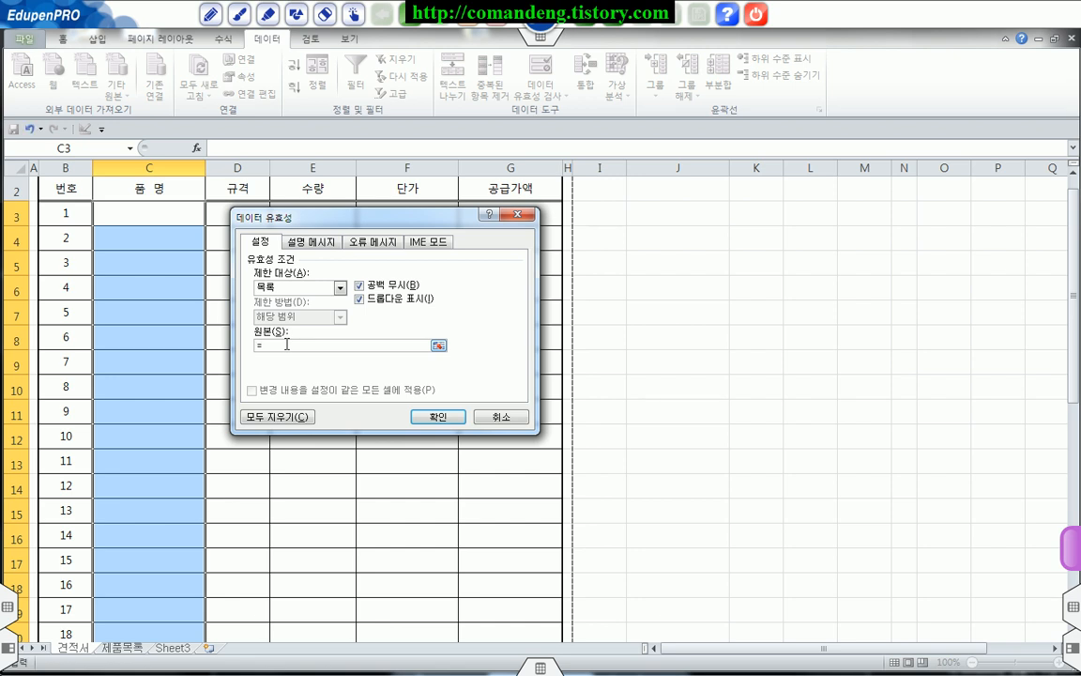
text(=품명)
click(438, 415)
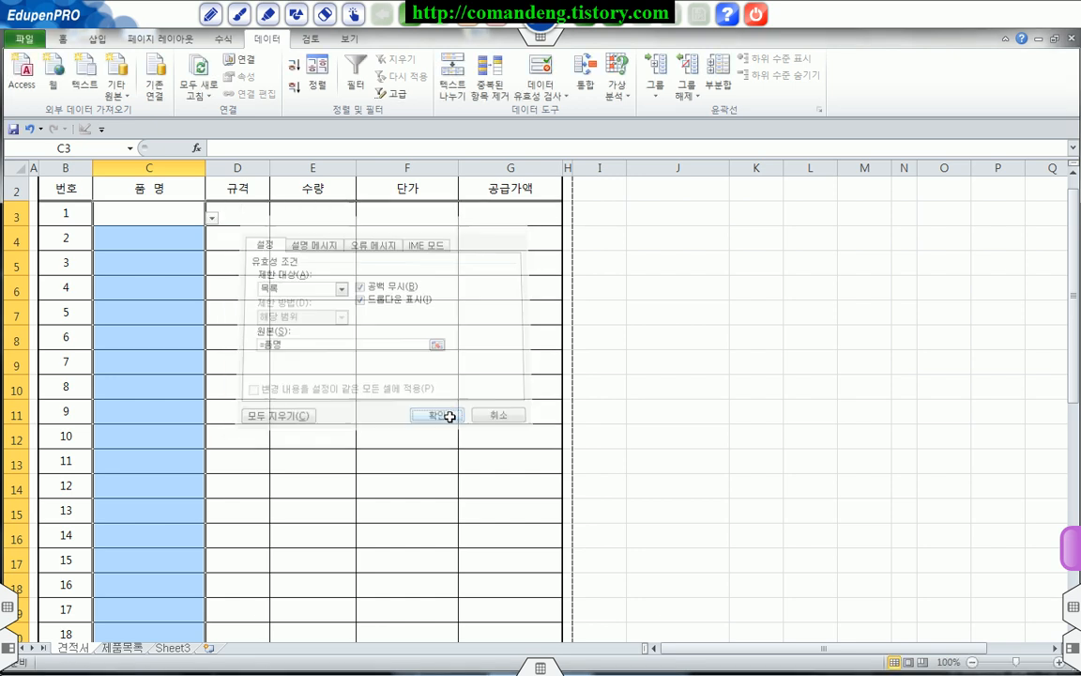
Step: Choose 제품001 from the validation list in the first product name cell, C3
click(138, 210)
click(212, 218)
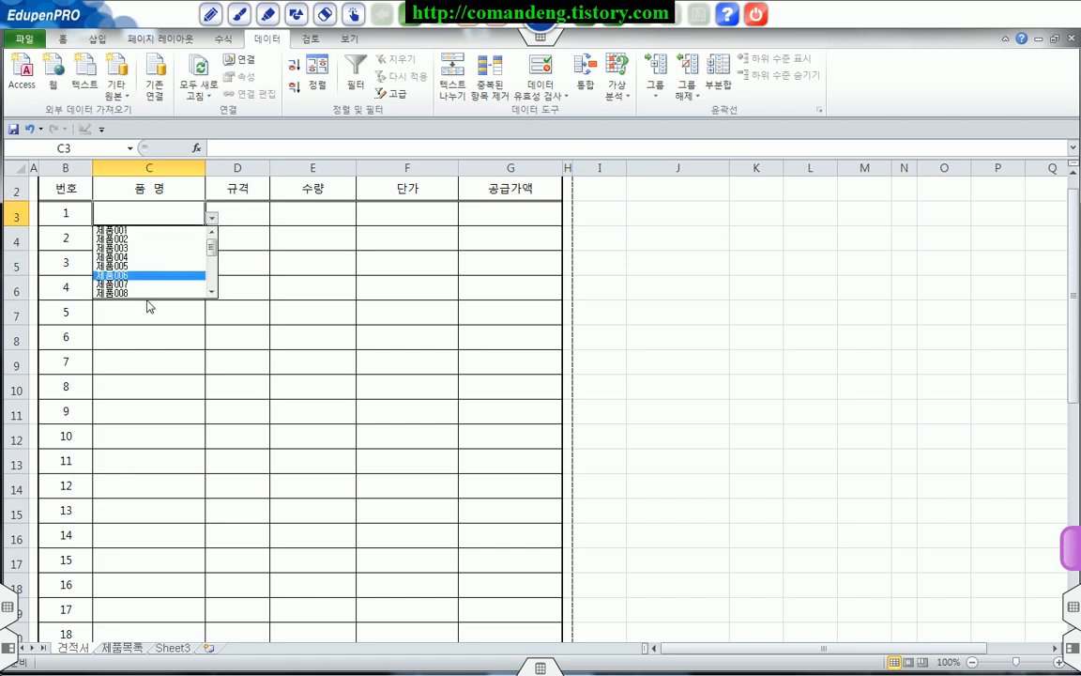
click(160, 232)
click(231, 213)
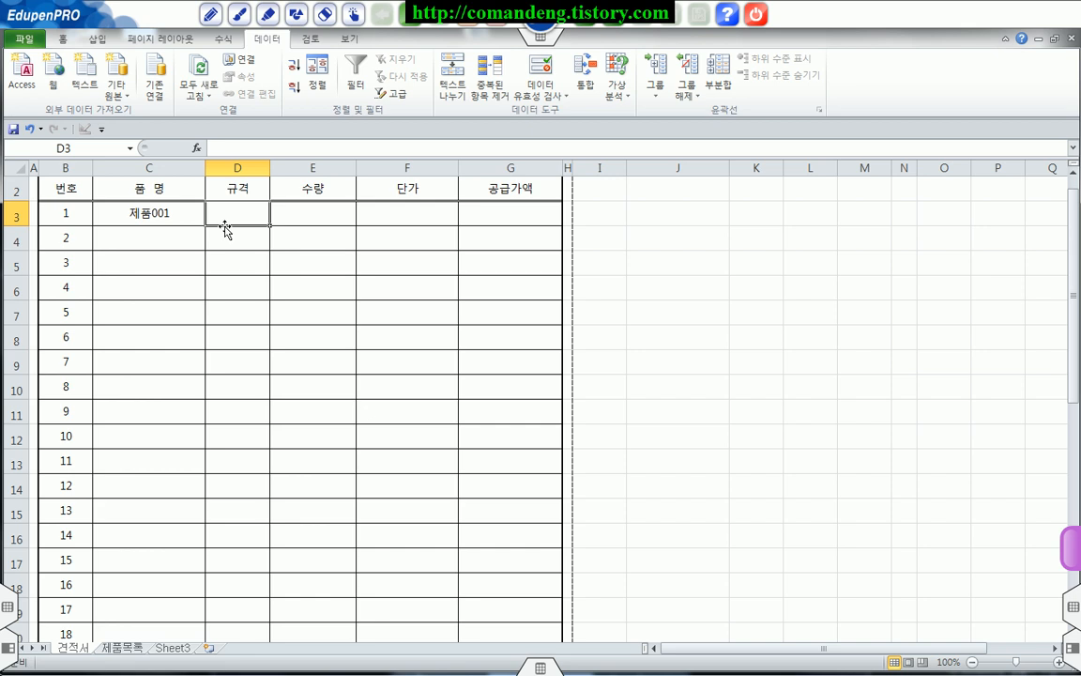
click(265, 149)
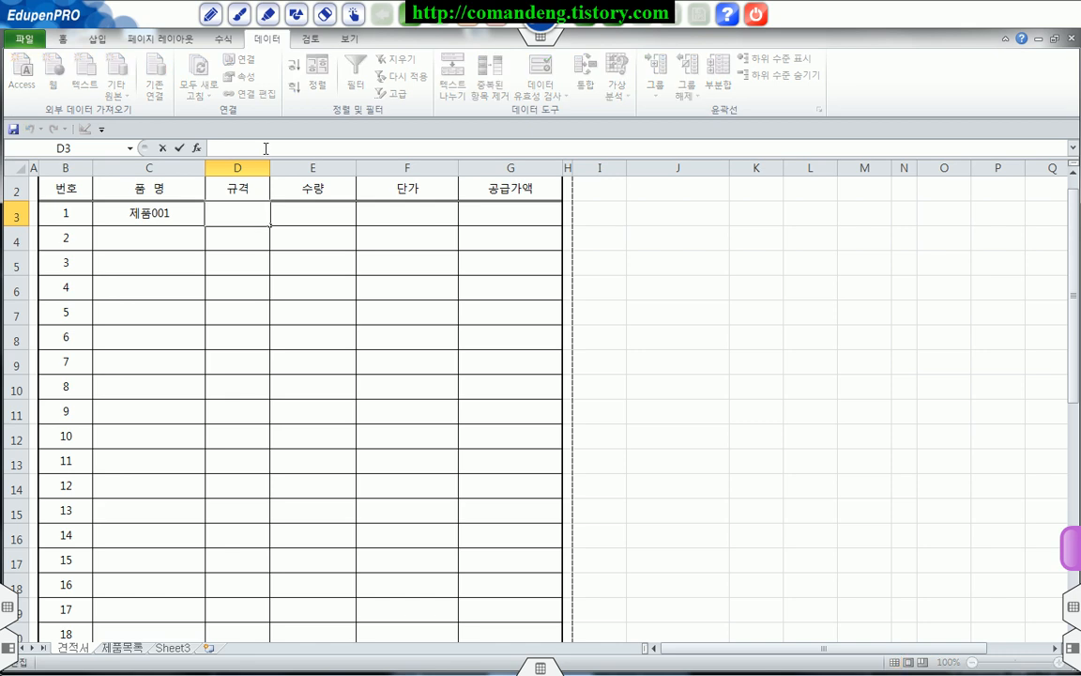
click(285, 264)
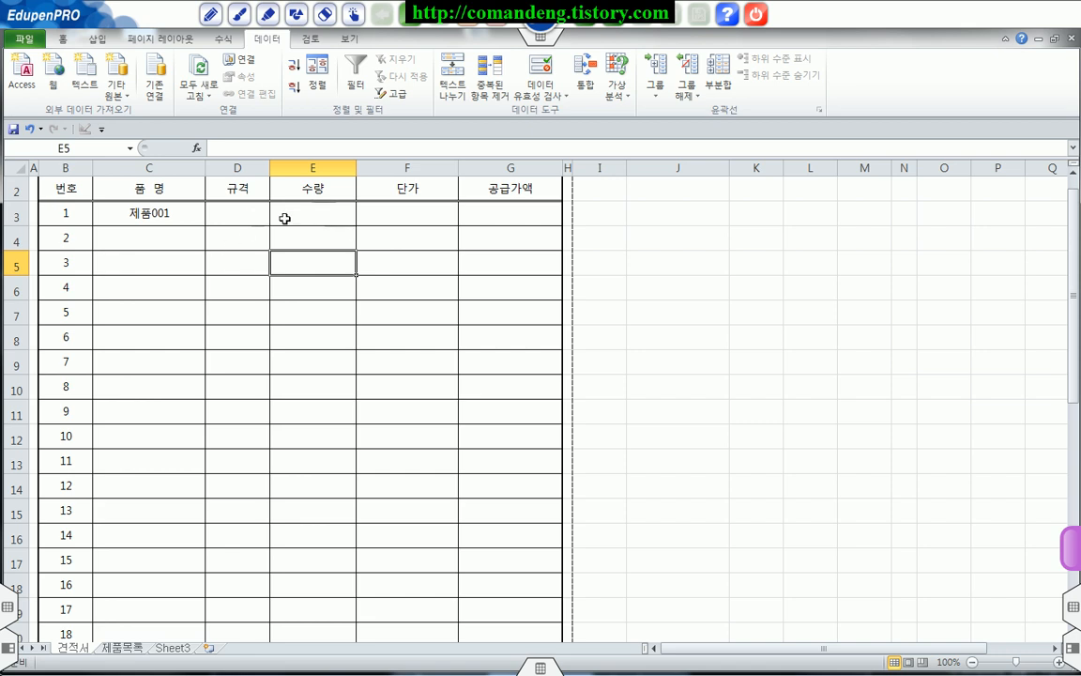
Step: Start one formula for the 규격 cells D3:D22 with =IF(ISBLANK(C3), "", so rows without a product stay blank
drag(252, 213, 241, 563)
scroll(251, 498, up, 2)
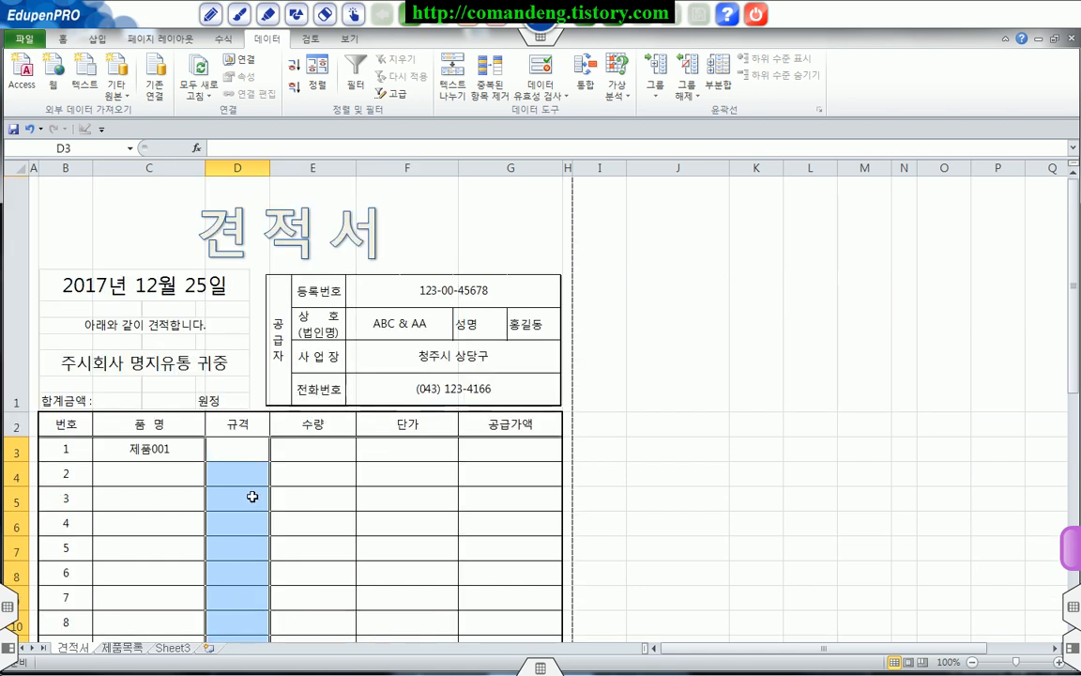
click(301, 143)
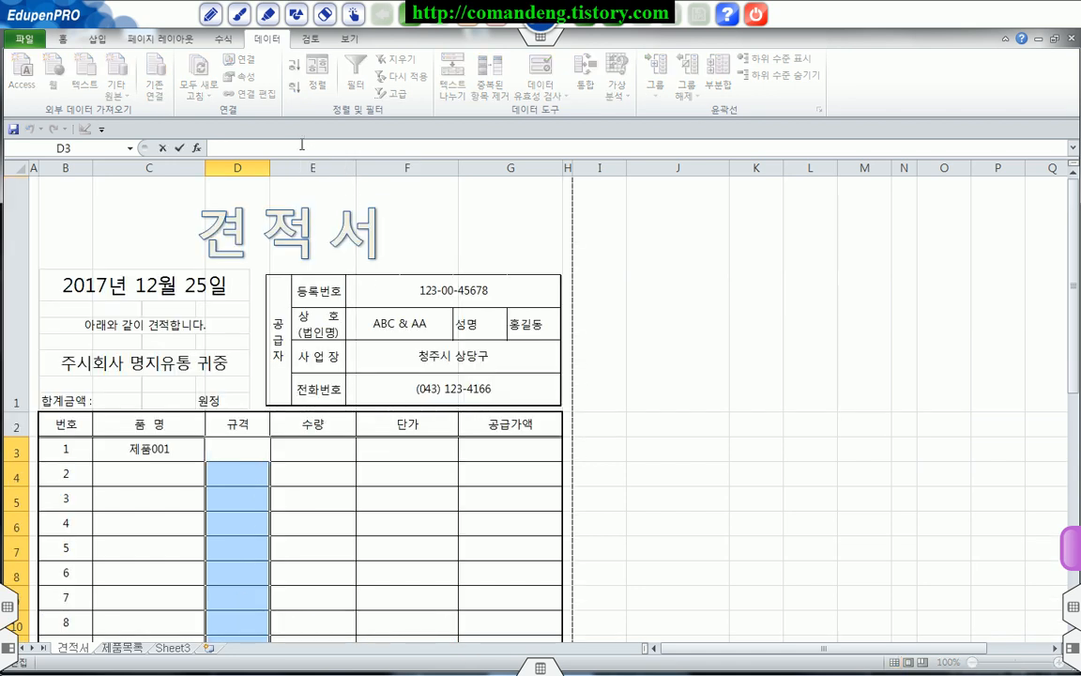
text(=if)
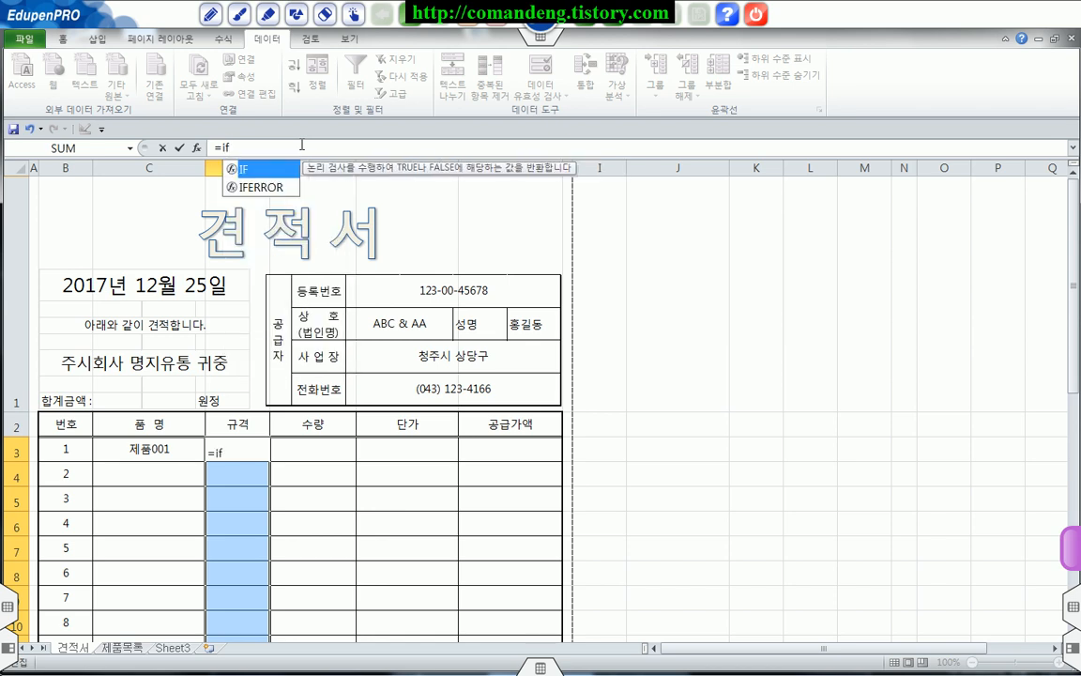
key(Tab)
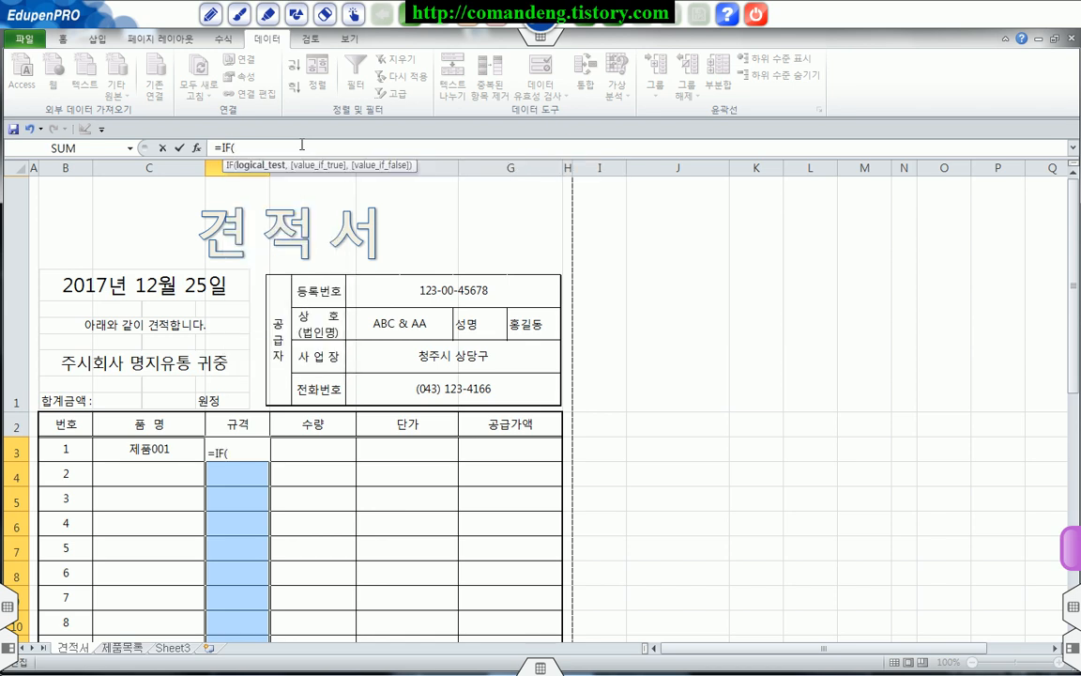
text(is)
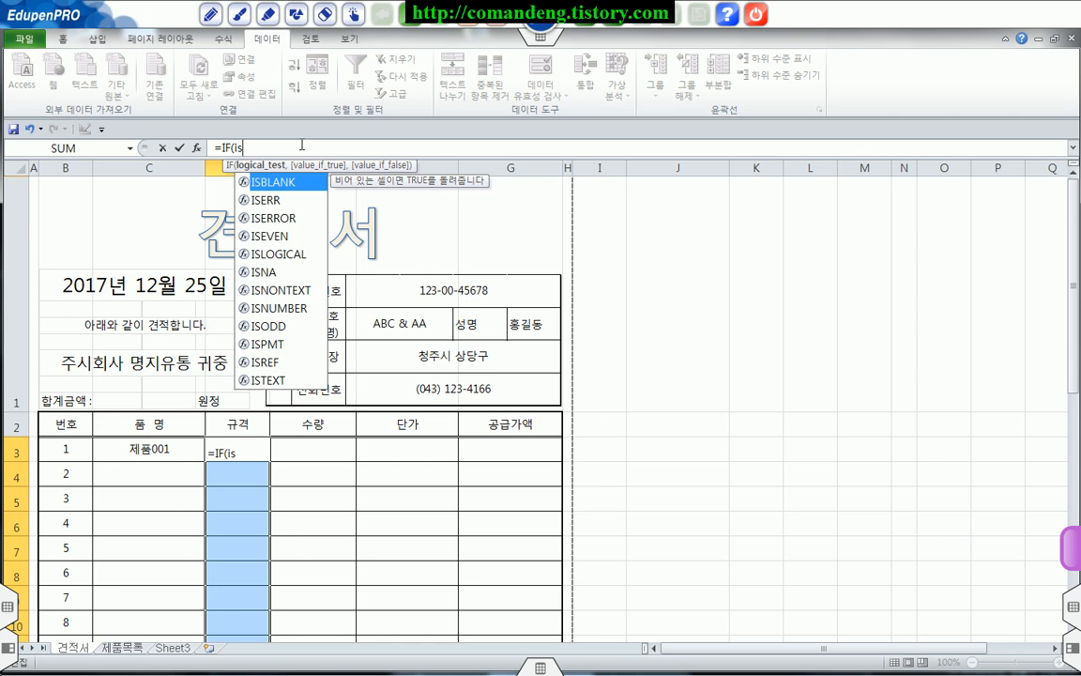
key(Tab)
click(160, 448)
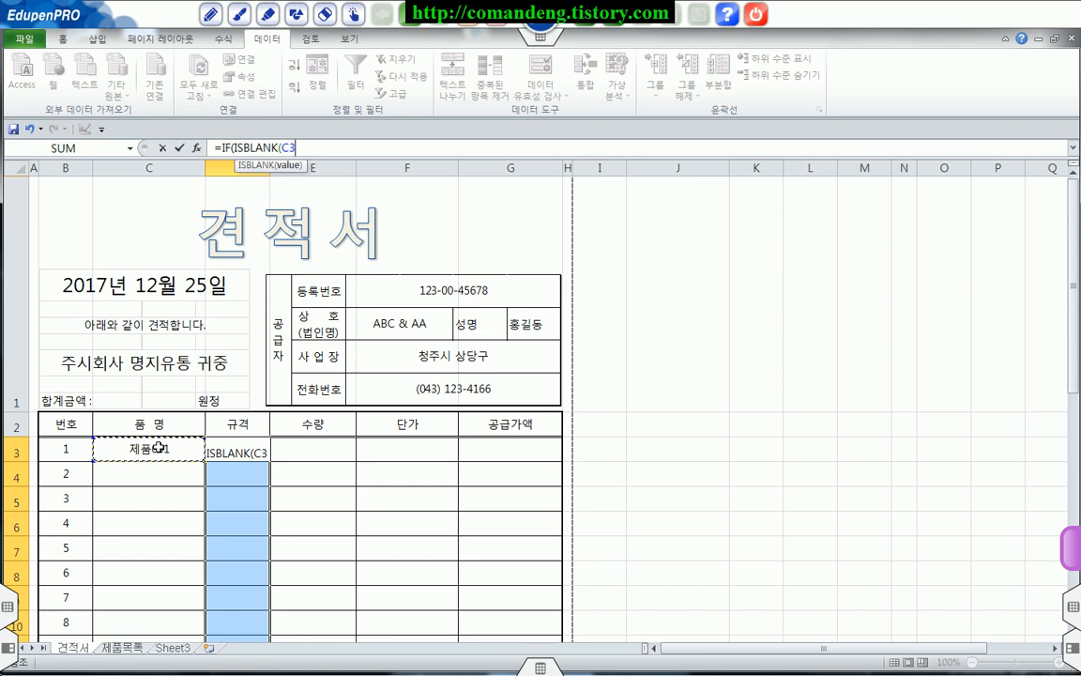
text(),)
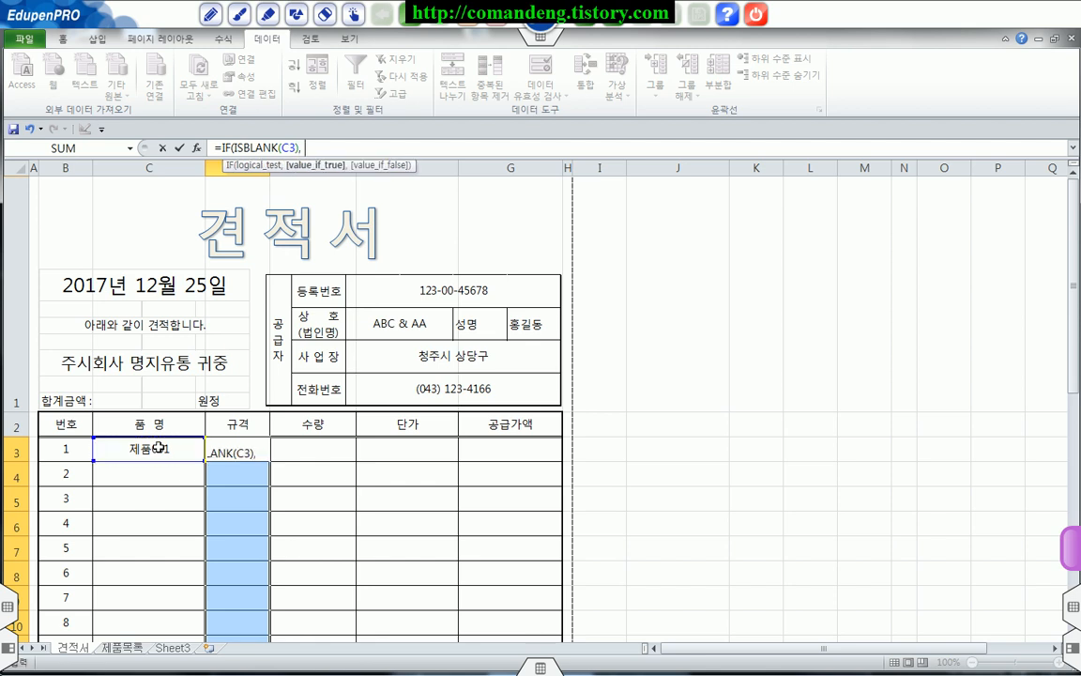
text( "",)
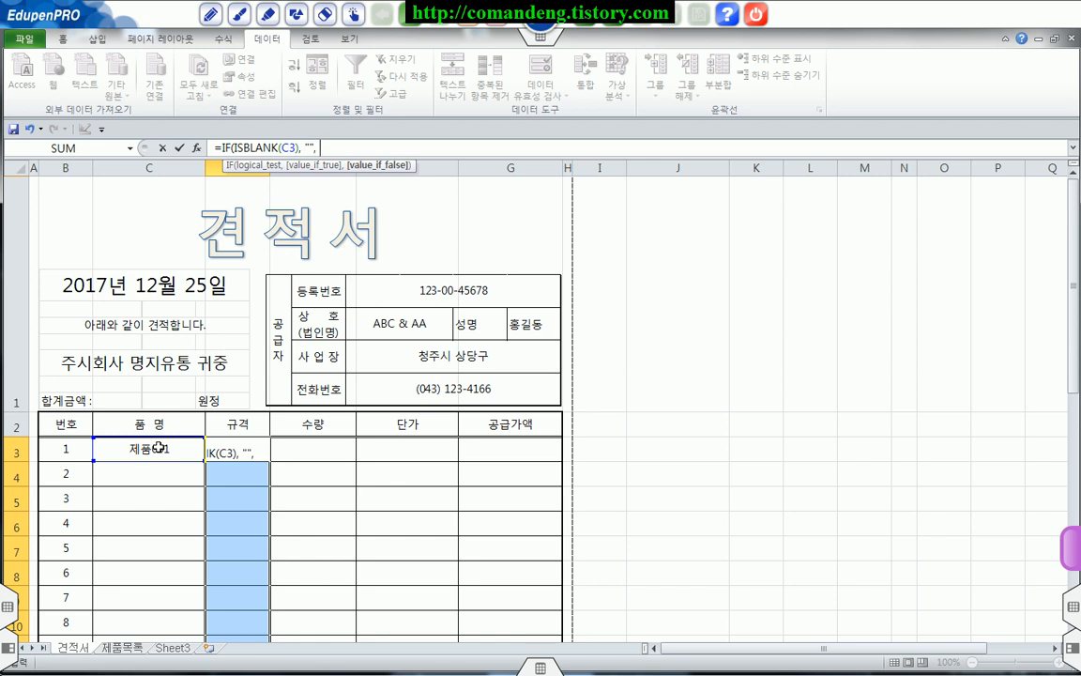
text( v)
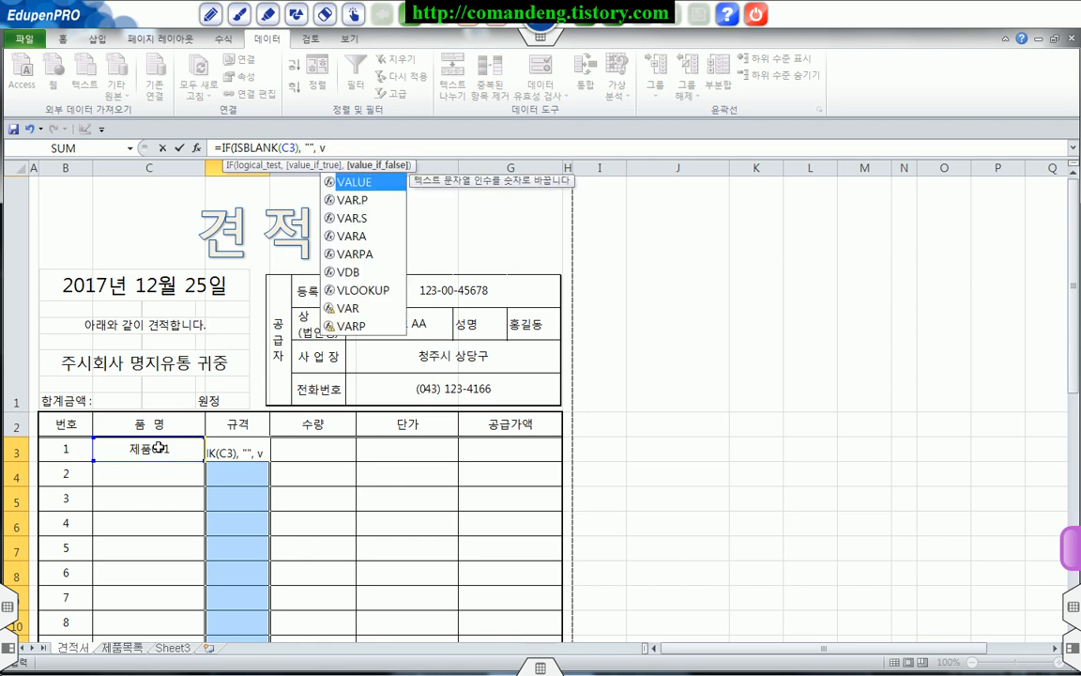
text(l)
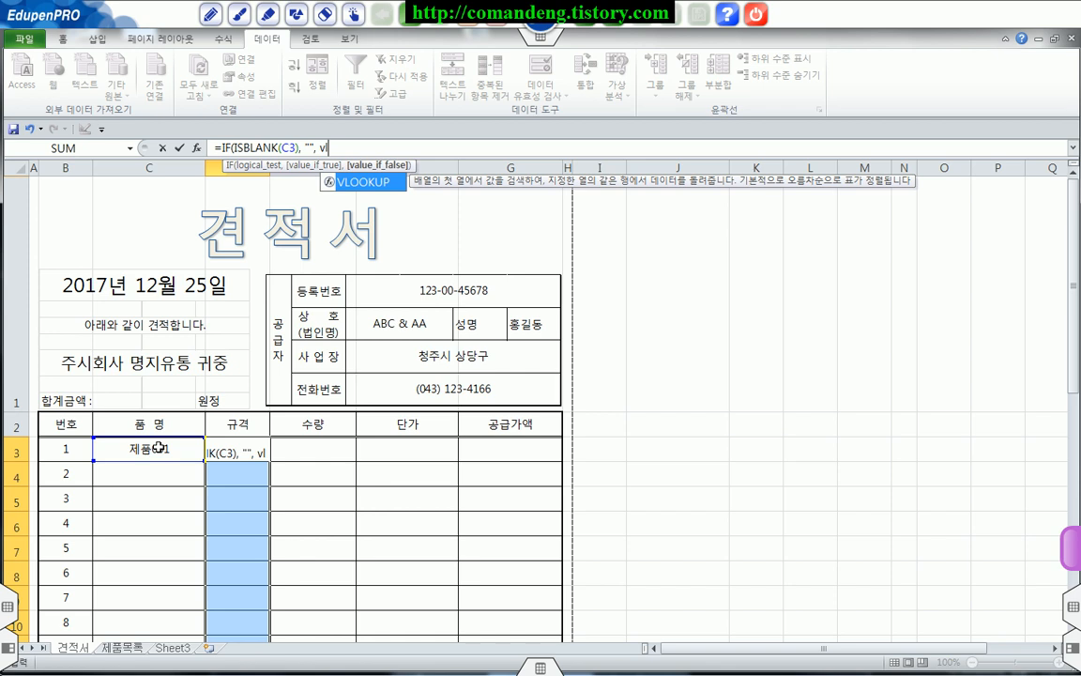
Step: Complete the formula with VLOOKUP(C3, 제품목록, 2, 0)) and enter it in all selected 규격 cells at once
double_click(367, 182)
click(169, 449)
text(,)
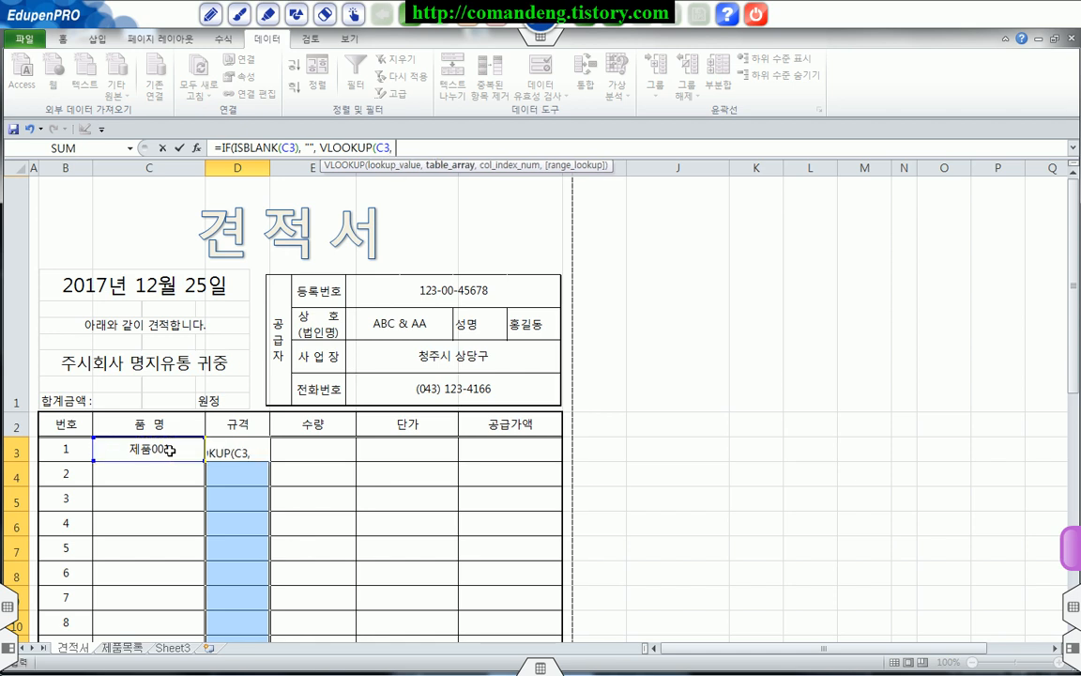
text( 제품목,)
key(BackSpace)
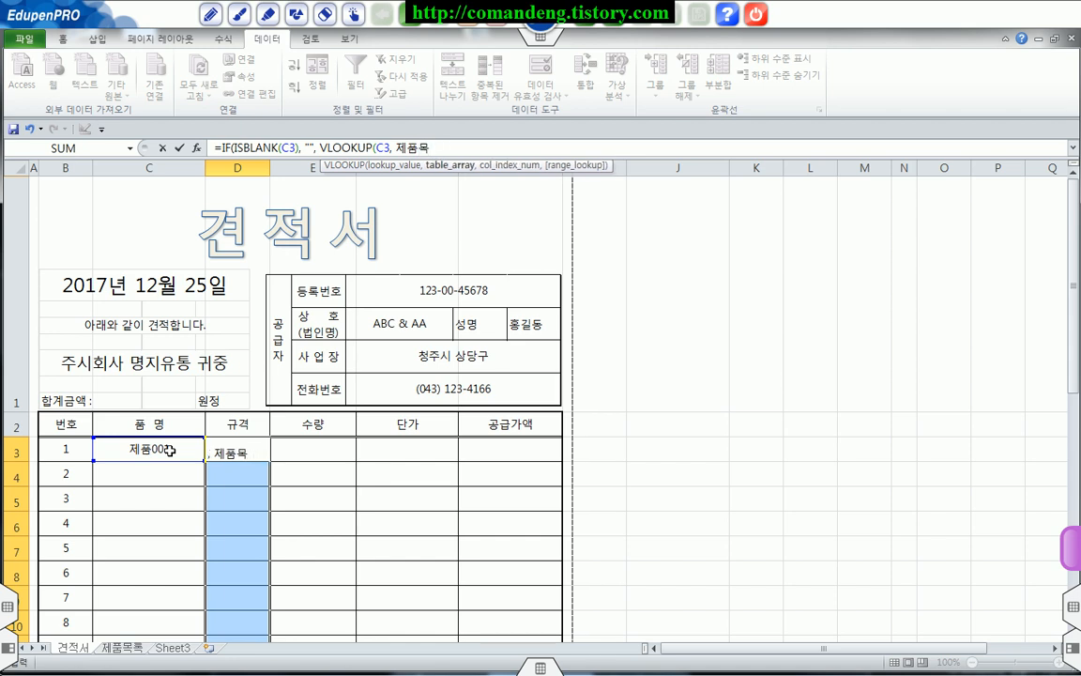
text(로)
text(,)
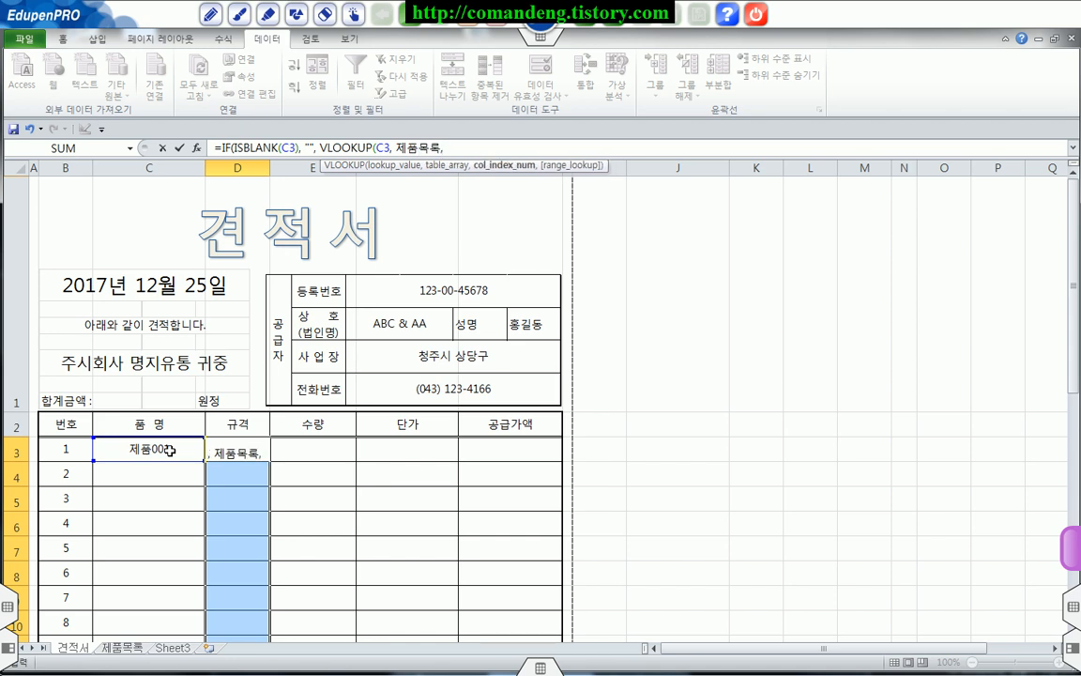
text( 2,)
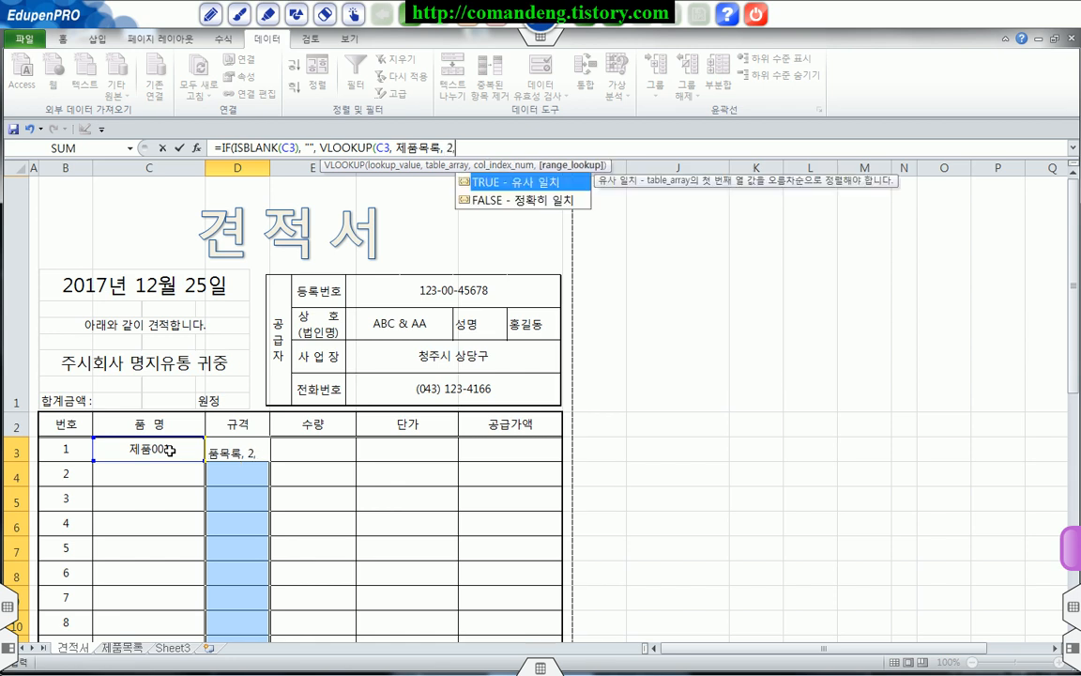
text( 0))
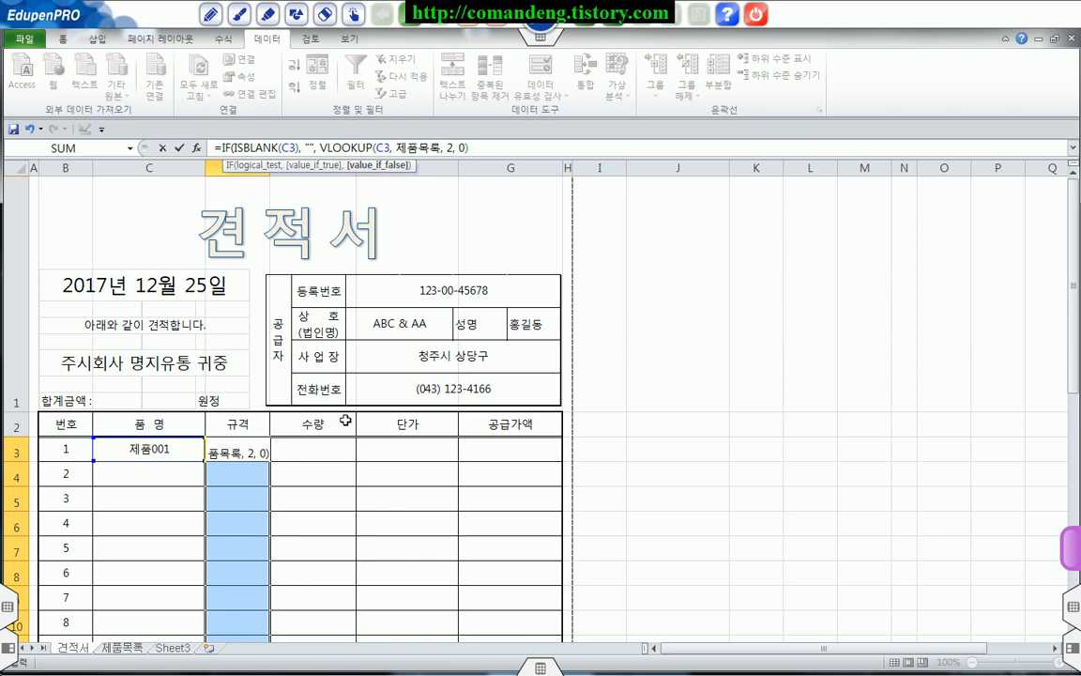
text())
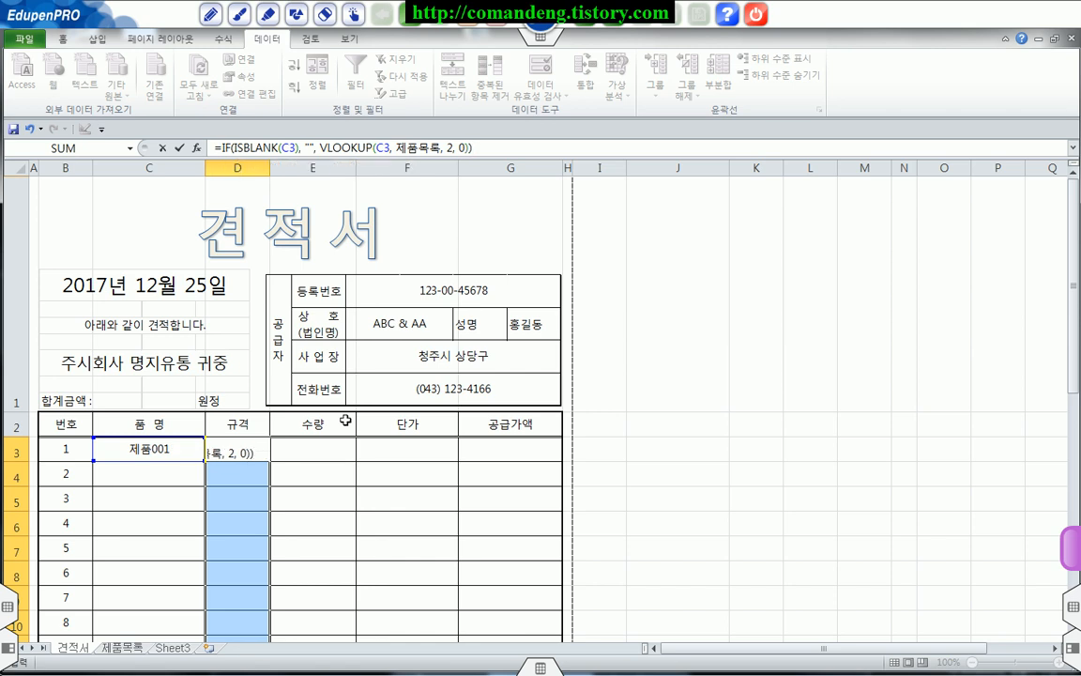
key(ctrl+Return)
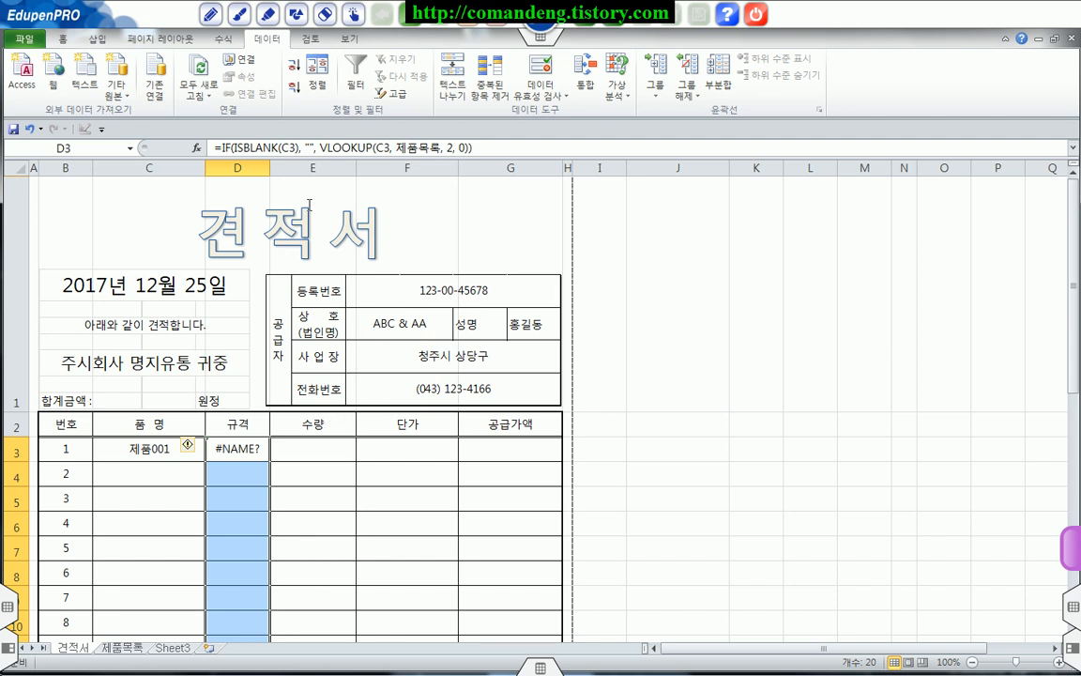
Step: Change the VLOOKUP table name to the defined name 제품번호 and re-enter the formula in all of D3:D22
click(484, 148)
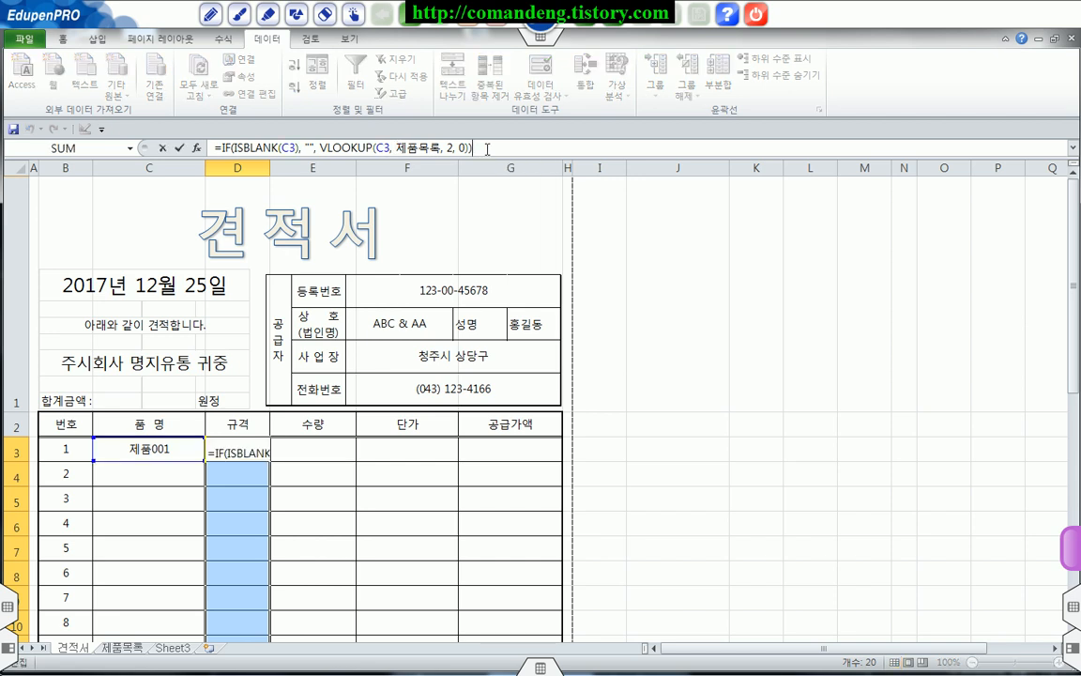
click(129, 148)
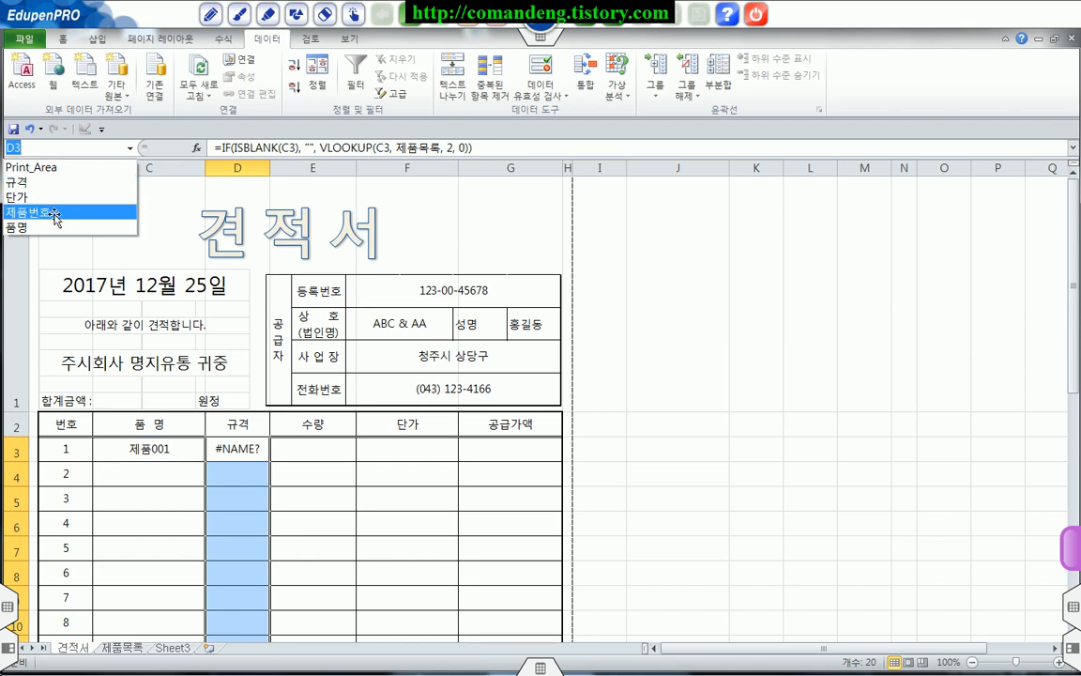
click(450, 149)
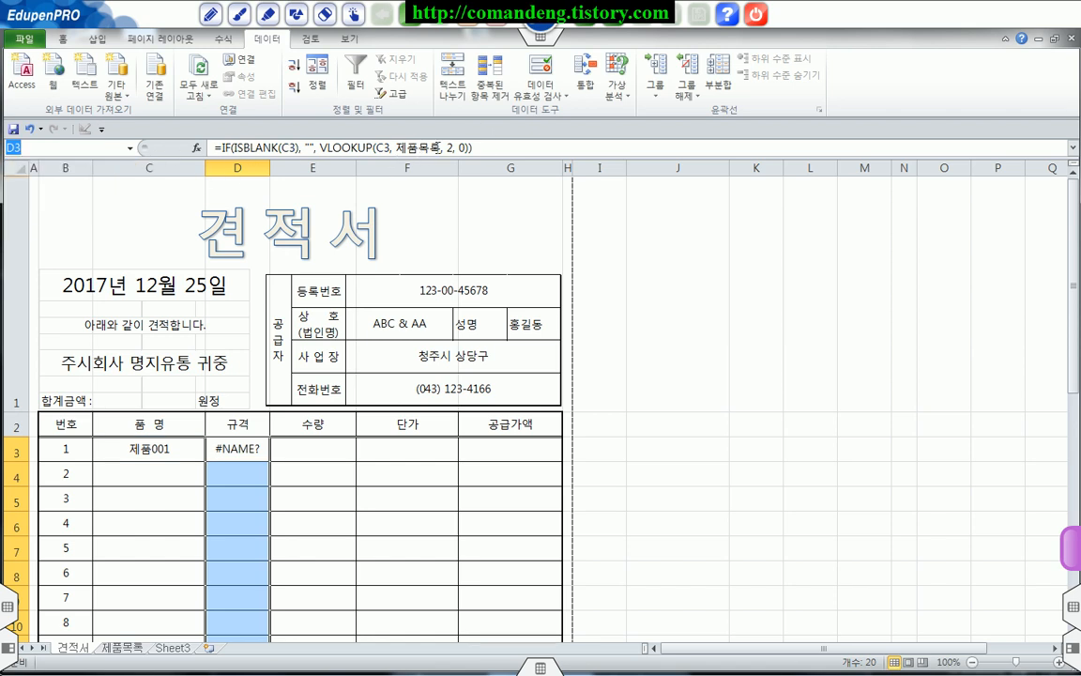
click(427, 148)
drag(419, 147, 438, 147)
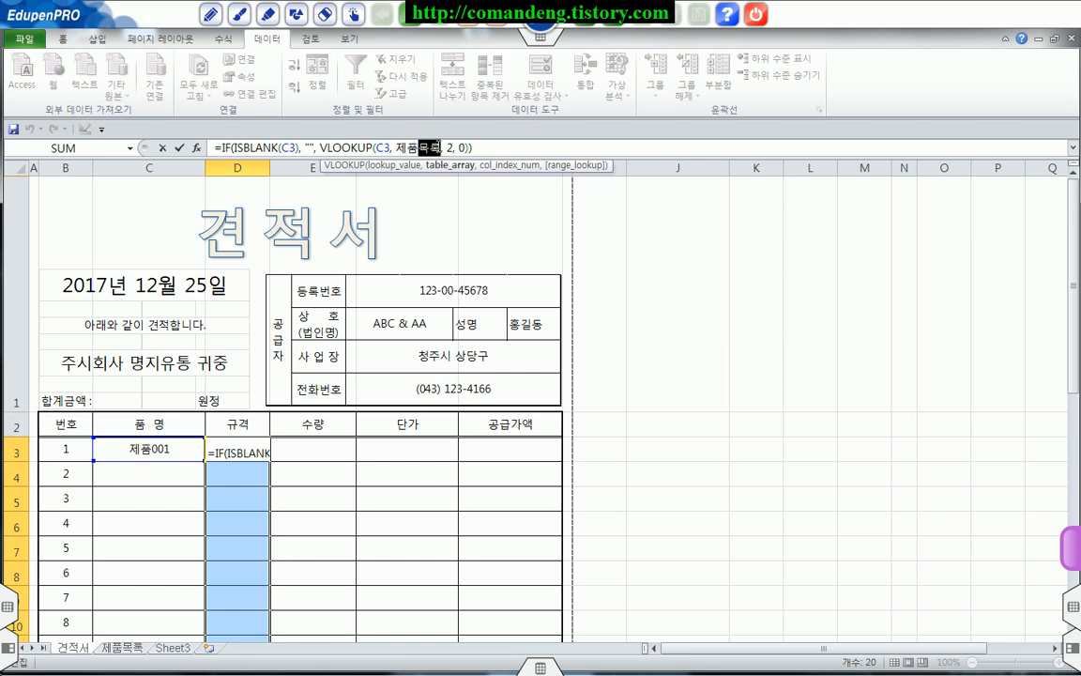
text(번호)
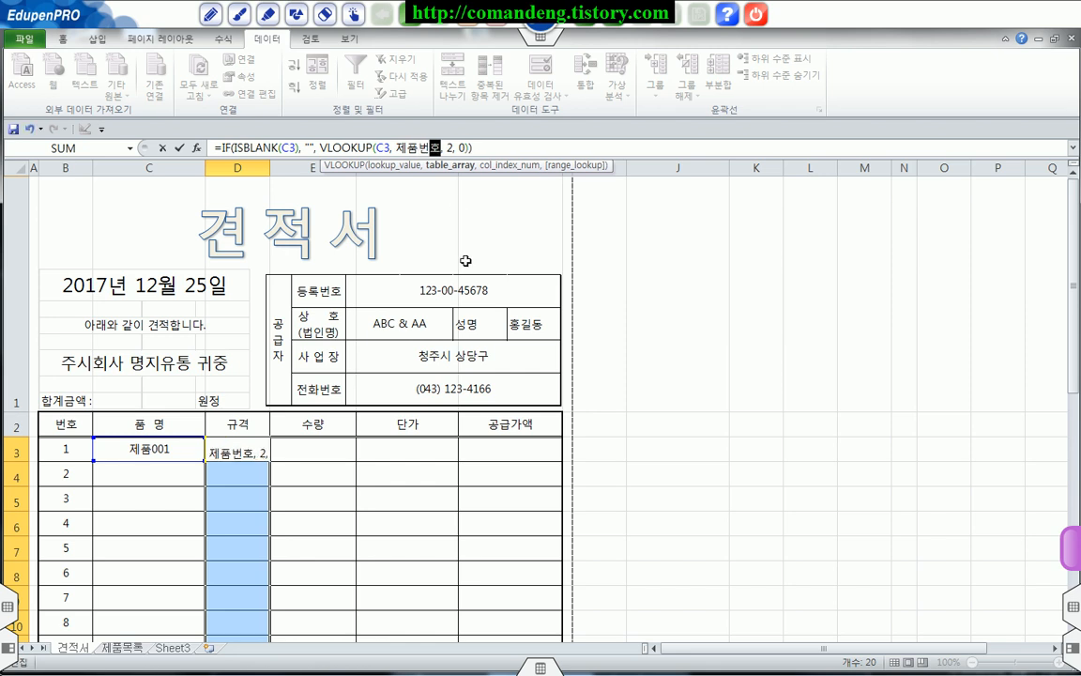
key(ctrl+Return)
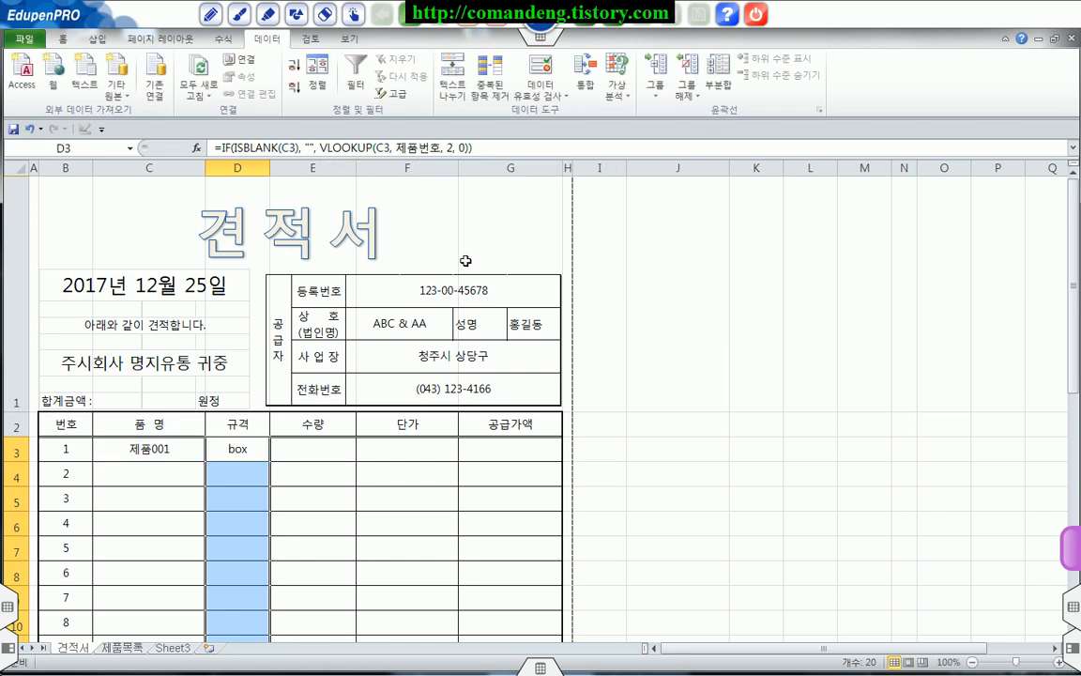
Step: Select the 규격 cells D3:D22 again and switch to the keyboard layout picture in Windows Photo Viewer
drag(242, 449, 251, 570)
scroll(306, 477, up, 2)
key(alt+Tab)
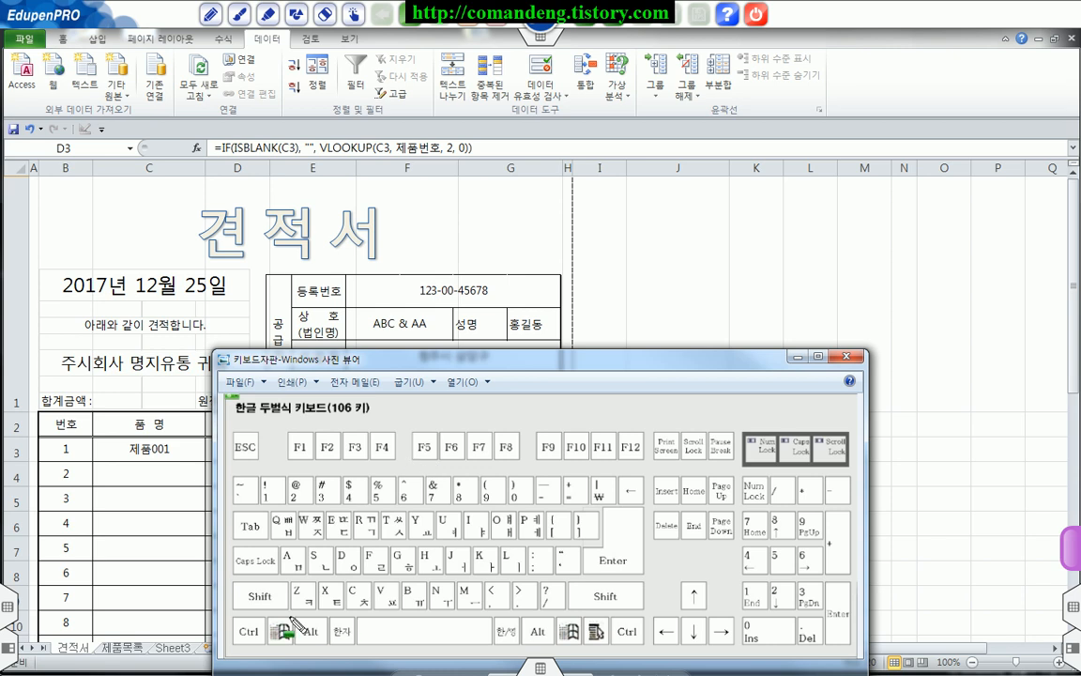
Step: Examine the keyboard layout picture, return to the 견적서 sheet and deselect the 규격 cells
drag(237, 620, 266, 644)
drag(601, 523, 629, 561)
mouse_move(195, 401)
mouse_down()
mouse_move(222, 614)
mouse_move(214, 639)
mouse_up()
key(Escape)
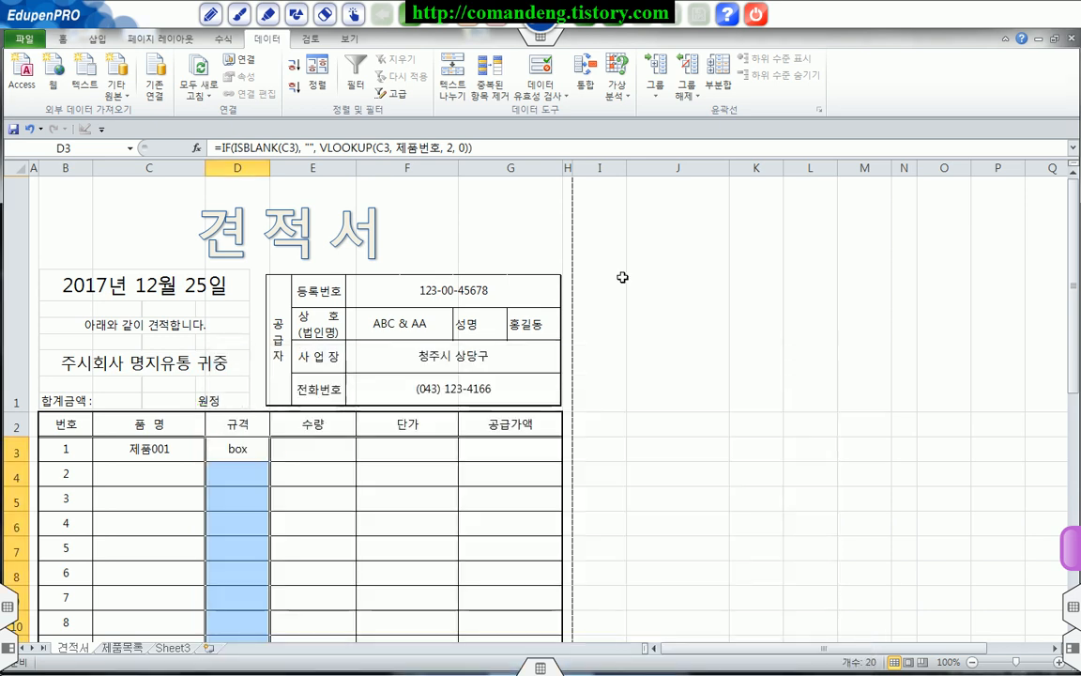
click(620, 322)
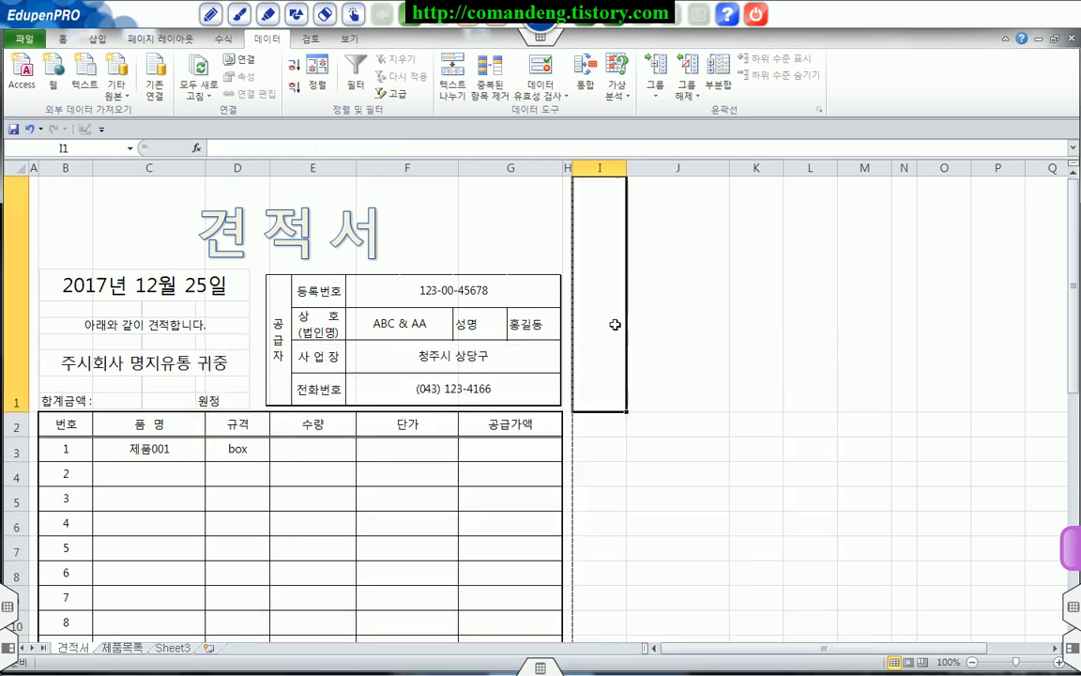
Step: Examine the IF and ISBLANK(C3) part of the D3 formula against the filled and empty 품명 and 규격 cells
click(232, 447)
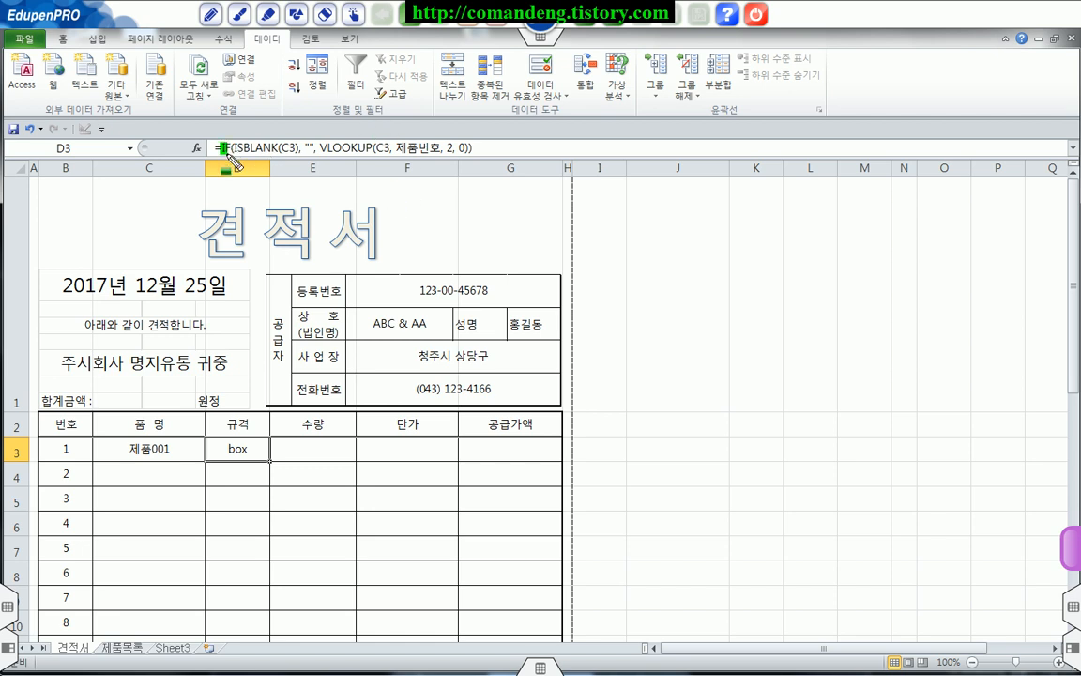
drag(266, 151, 299, 151)
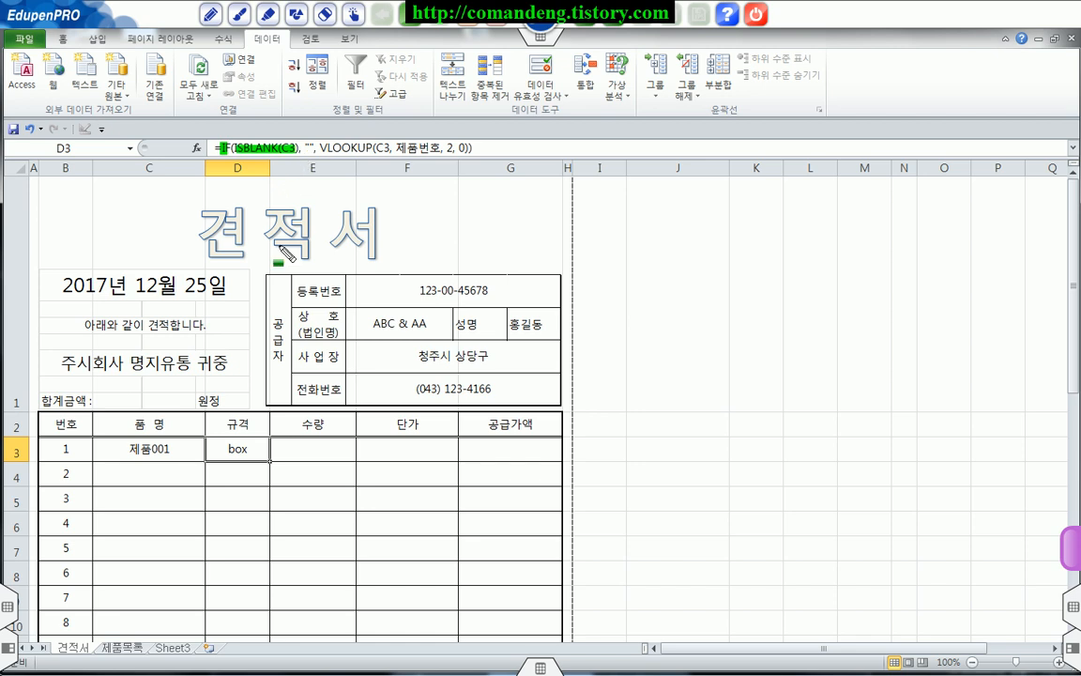
drag(108, 448, 184, 449)
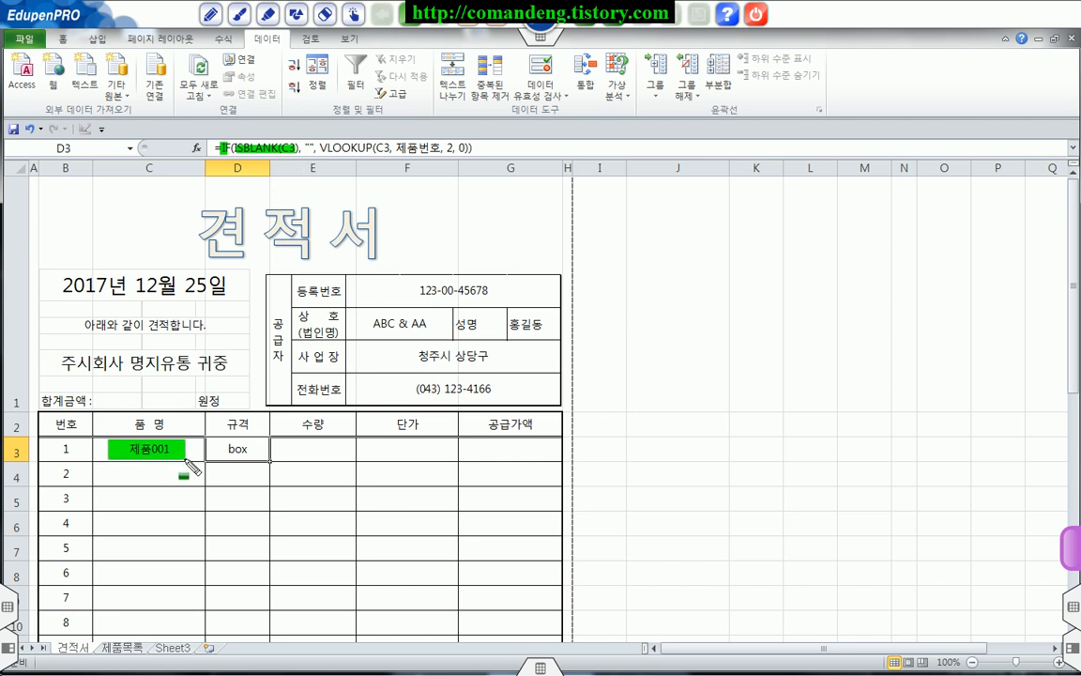
drag(122, 463, 184, 483)
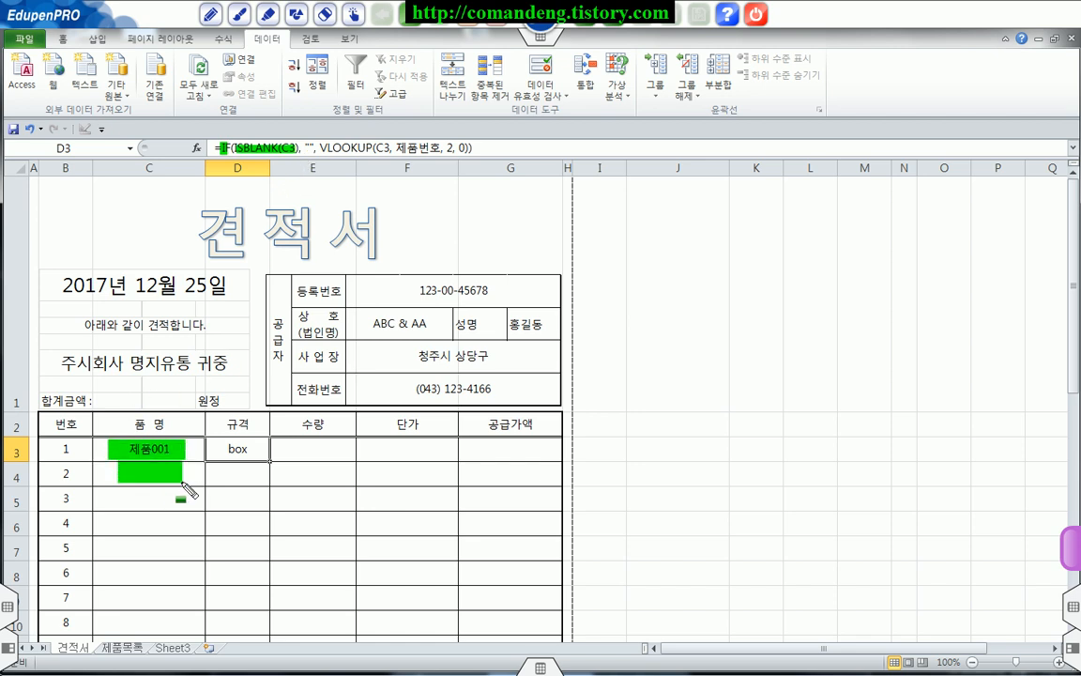
drag(307, 146, 313, 166)
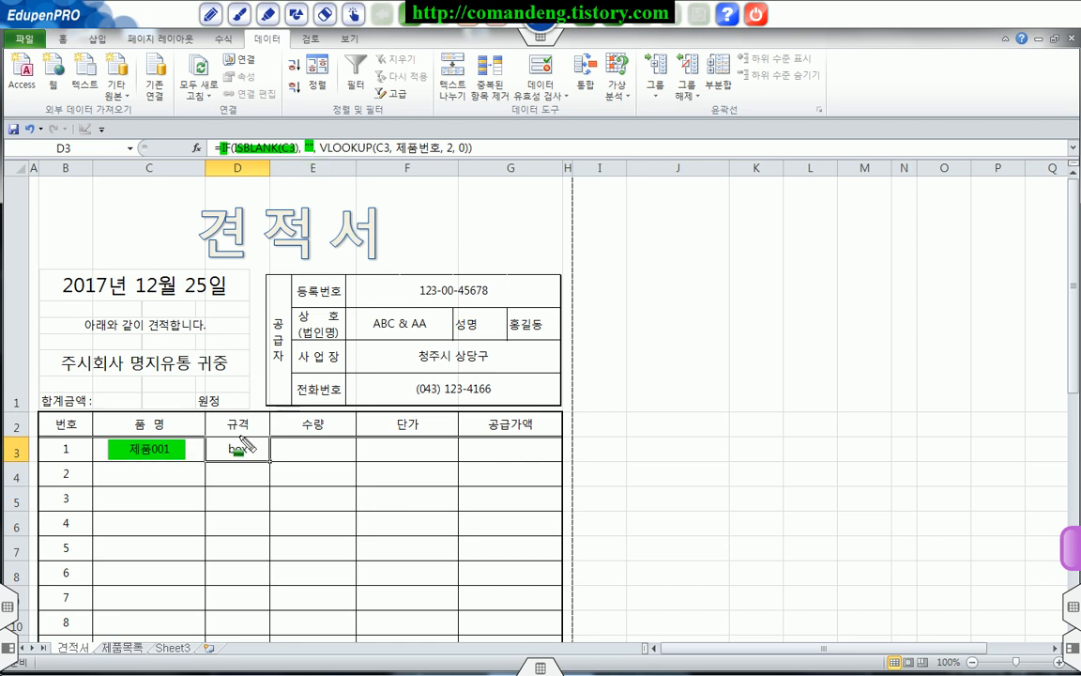
drag(227, 448, 253, 462)
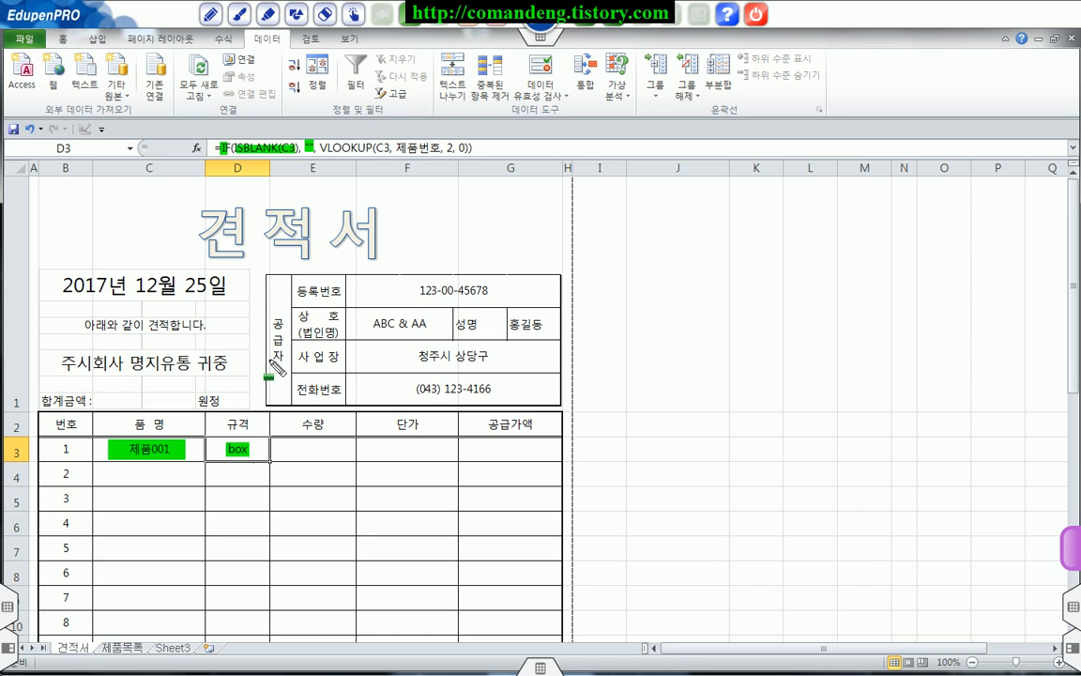
mouse_move(230, 469)
mouse_down()
mouse_move(242, 471)
mouse_move(245, 500)
mouse_up()
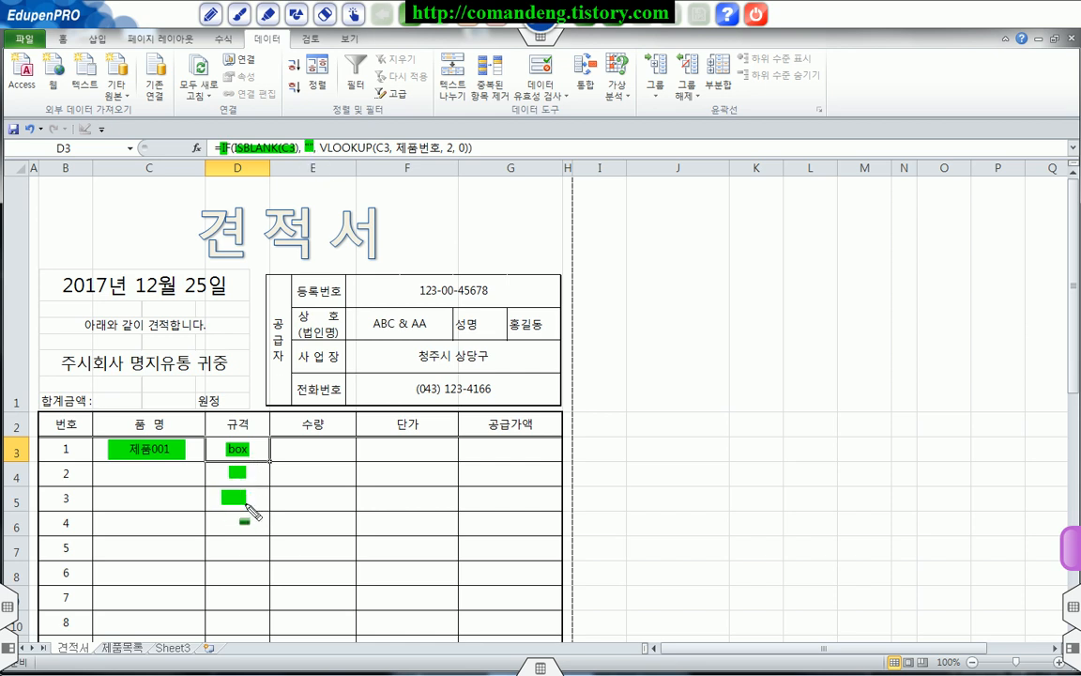
key(ctrl+z)
key(ctrl+z)
Step: Examine the VLOOKUP part of the D3 formula, including its lookup cell C3, the range name 제품번호 and the column index
drag(322, 154, 471, 157)
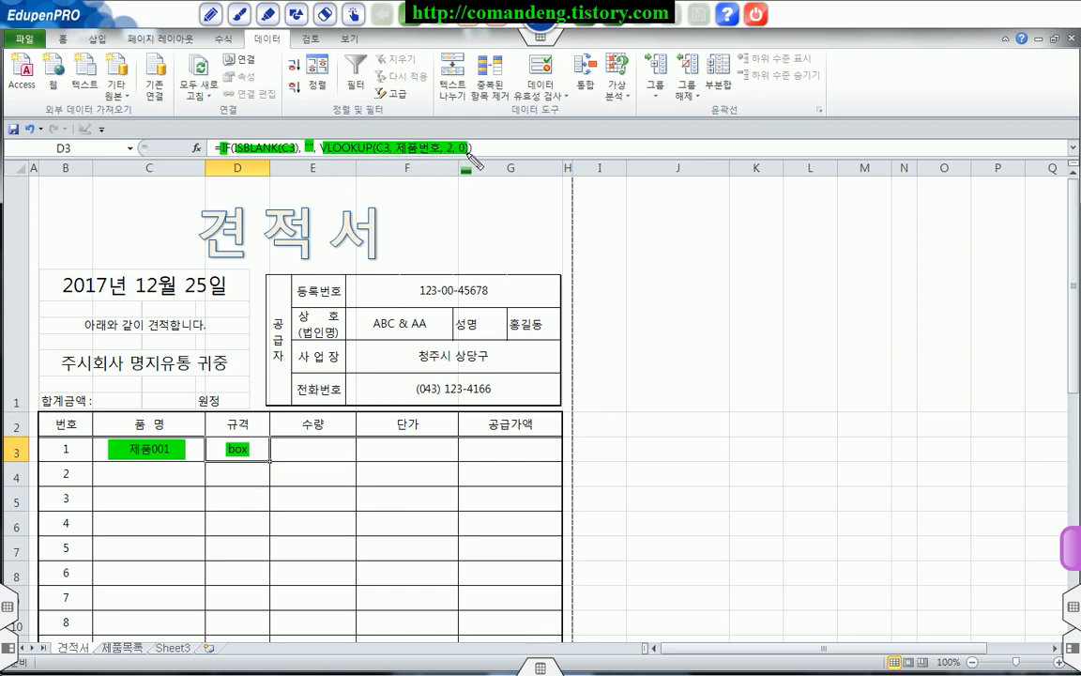
key(ctrl+z)
key(ctrl+z)
key(ctrl+z)
key(ctrl+z)
key(ctrl+z)
drag(376, 148, 439, 149)
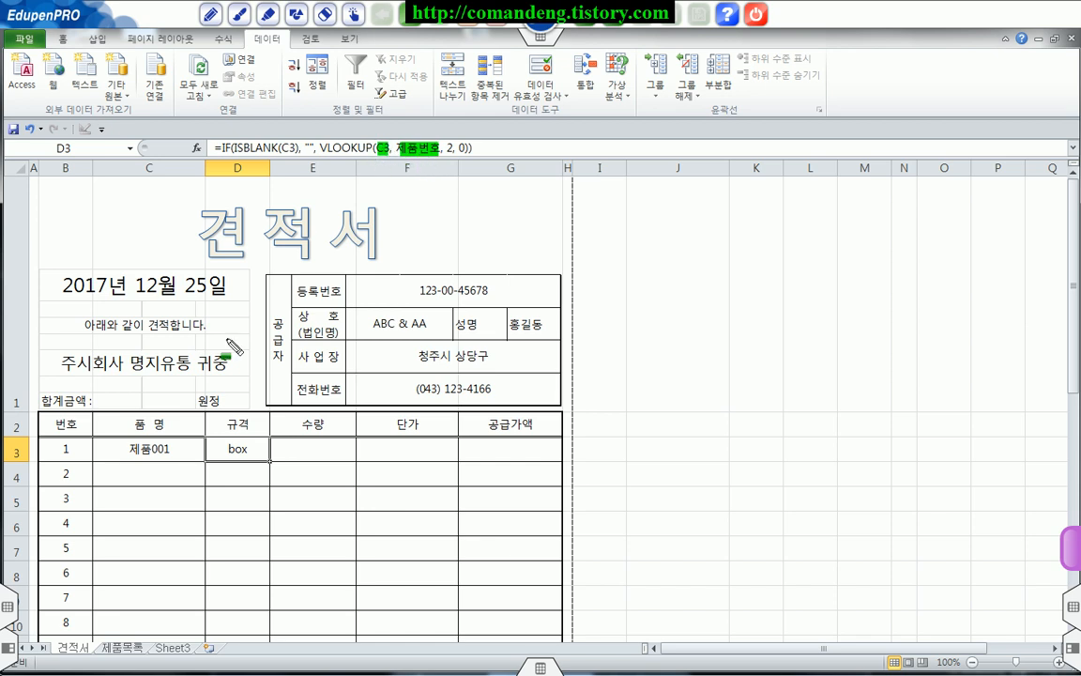
drag(119, 447, 161, 448)
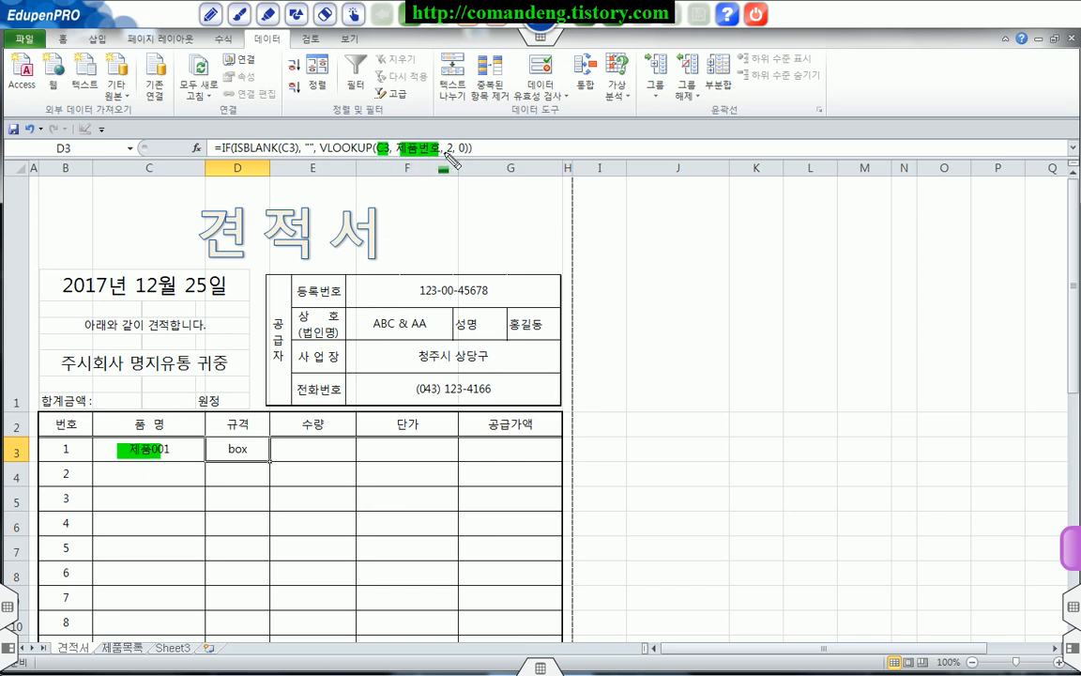
drag(445, 148, 453, 147)
Step: Examine the lookup range B3:D22 on the 제품목록 sheet, comparing the first product with its 규격 entry, and return to 견적서
click(122, 648)
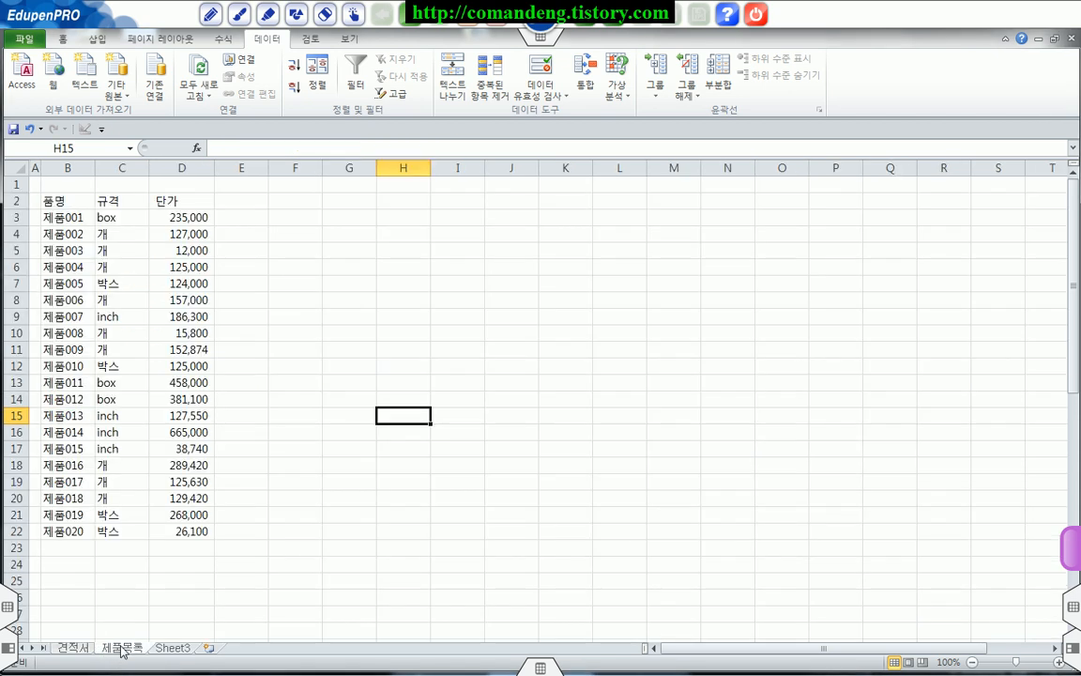
click(56, 216)
drag(68, 218, 183, 534)
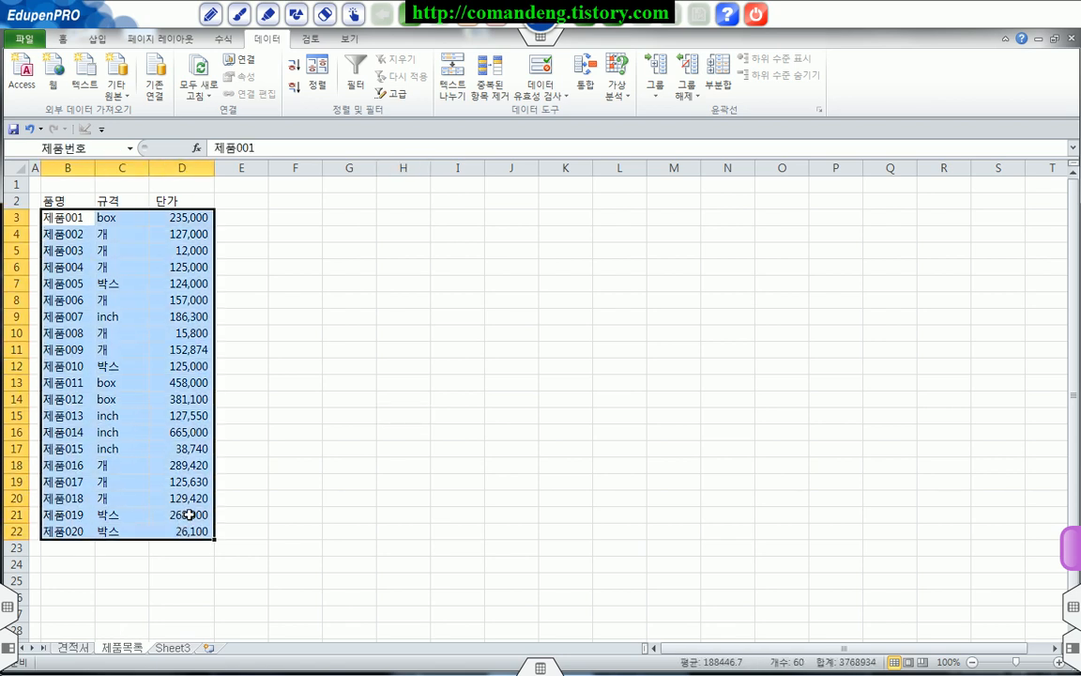
mouse_move(45, 217)
mouse_down()
mouse_move(83, 217)
mouse_move(87, 249)
mouse_up()
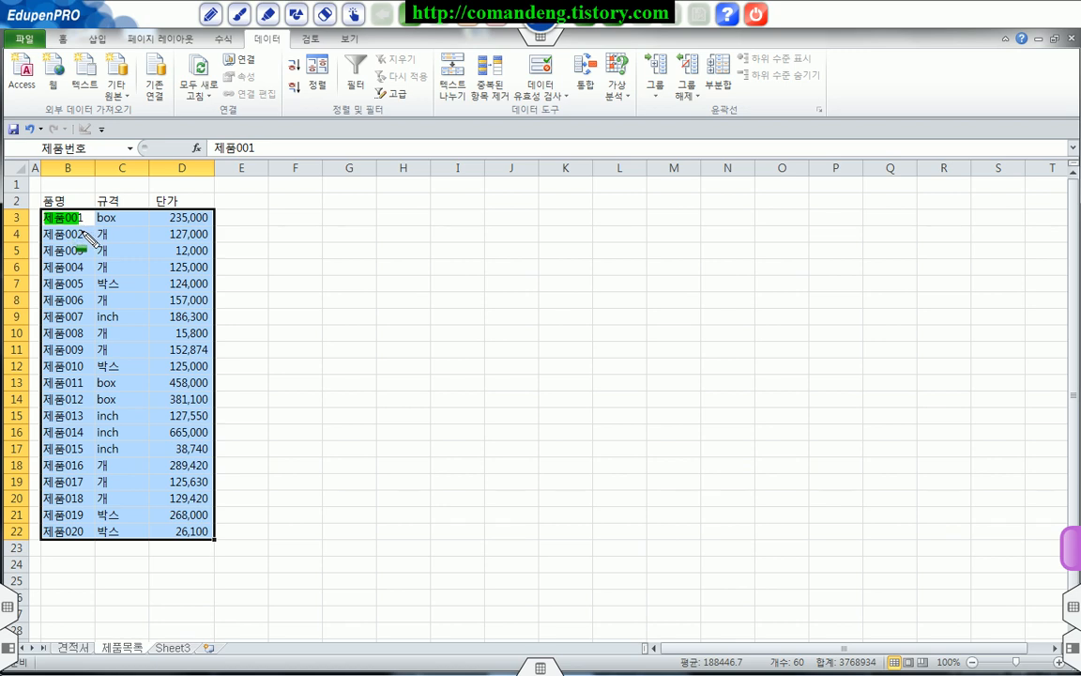
key(a)
mouse_move(75, 184)
mouse_down()
mouse_move(73, 201)
mouse_move(123, 225)
mouse_up()
key(e)
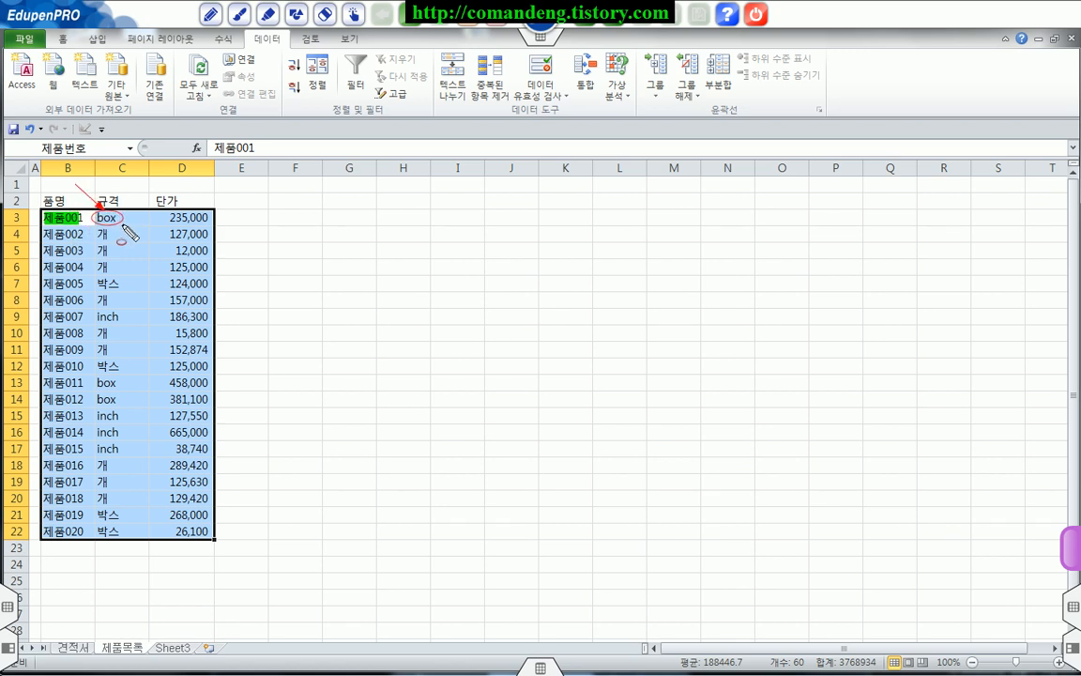
key(Escape)
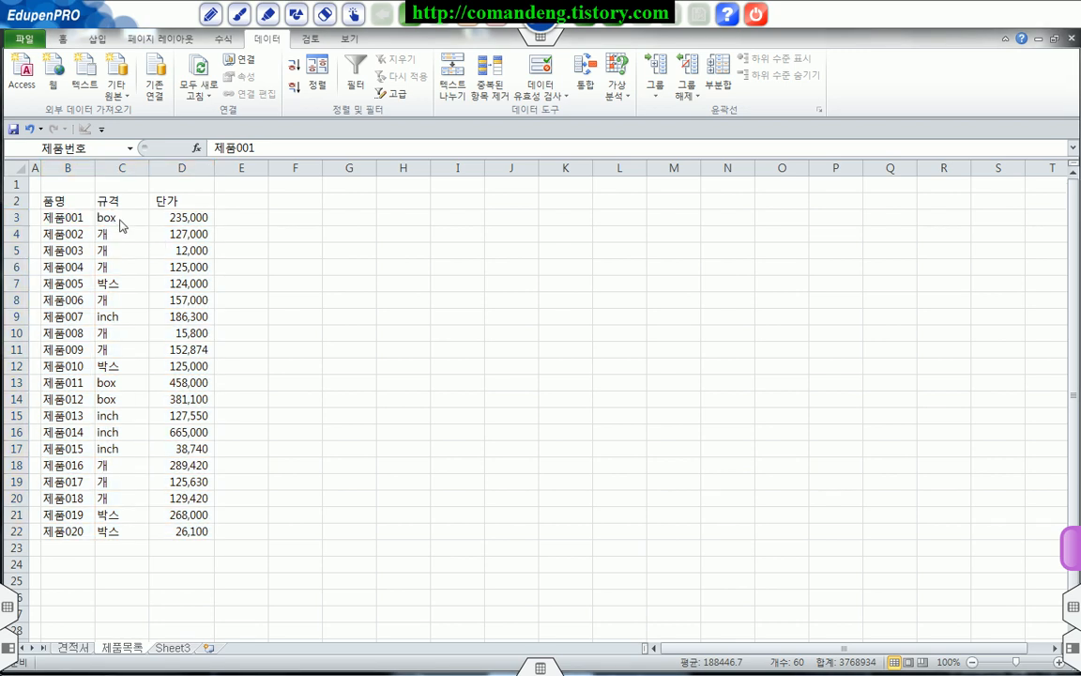
click(75, 647)
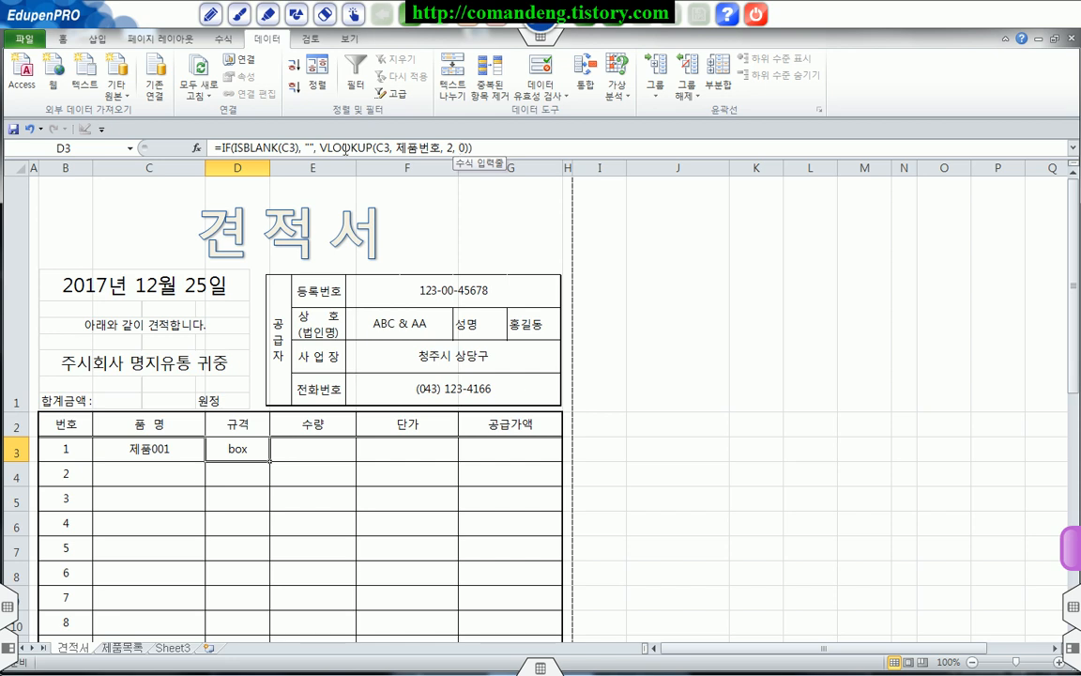
Step: Enter 5 as the 수량 of the first item in E3
click(311, 450)
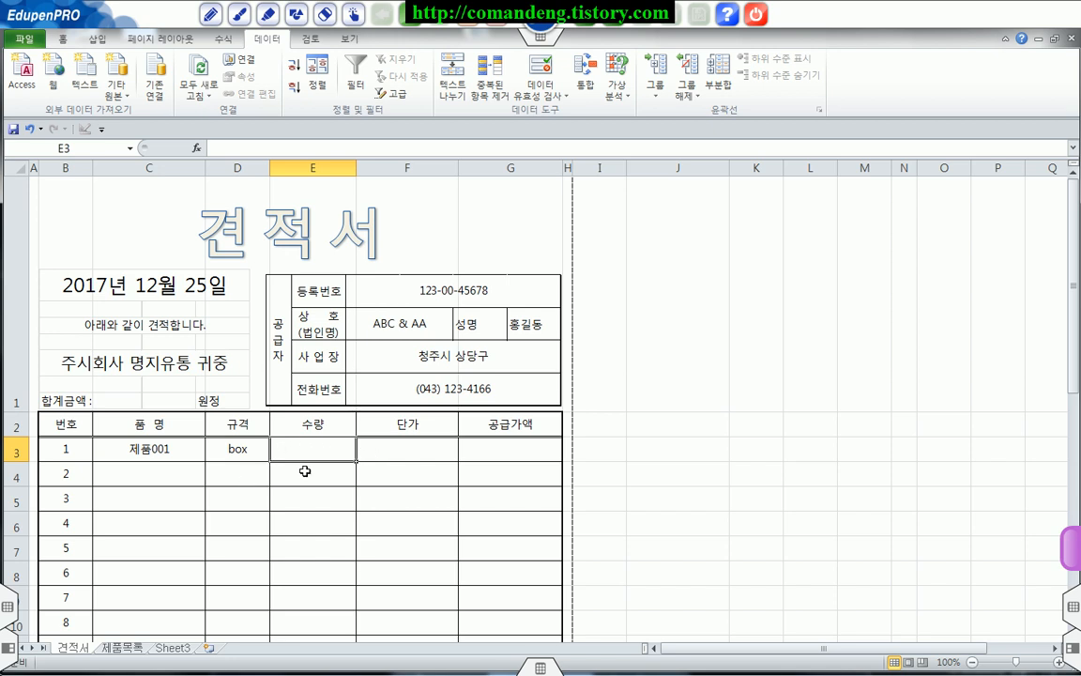
text(5)
key(Return)
Step: Check the column layout on the 제품목록 sheet and copy the full 규격 formula text from D3, leaving the cell unedited
click(394, 443)
click(122, 648)
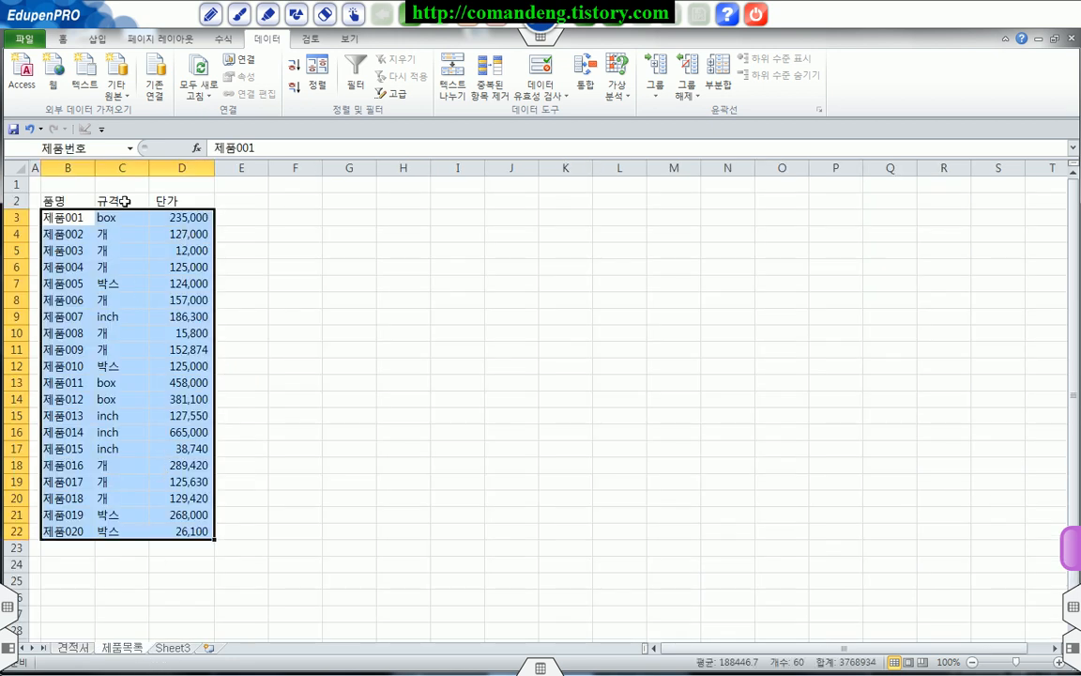
click(74, 647)
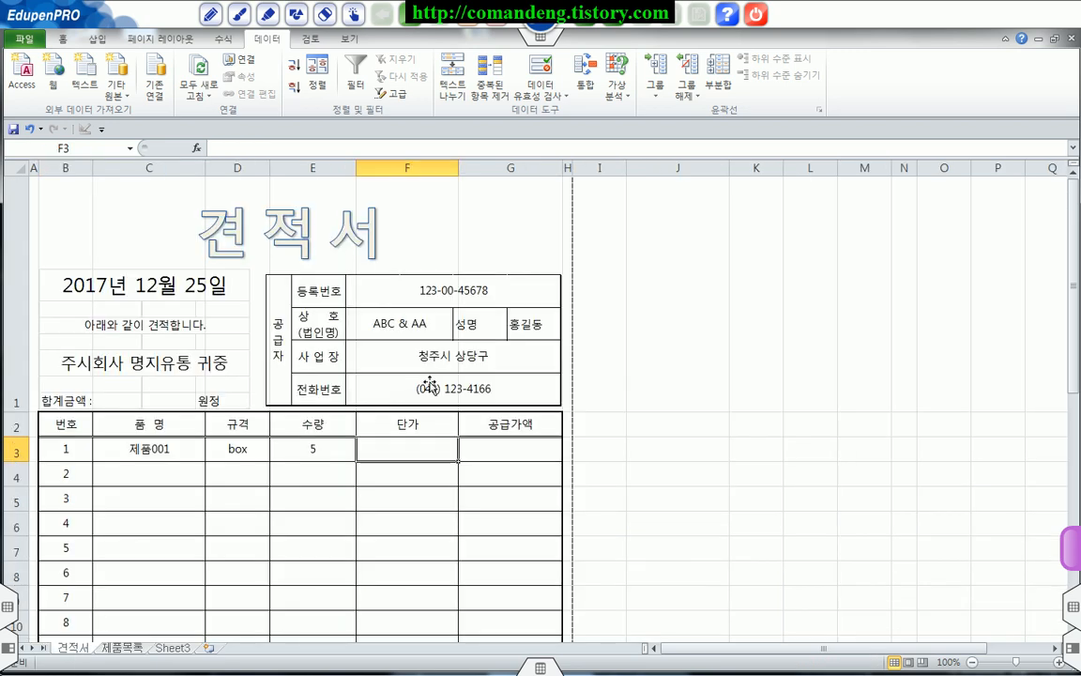
click(247, 448)
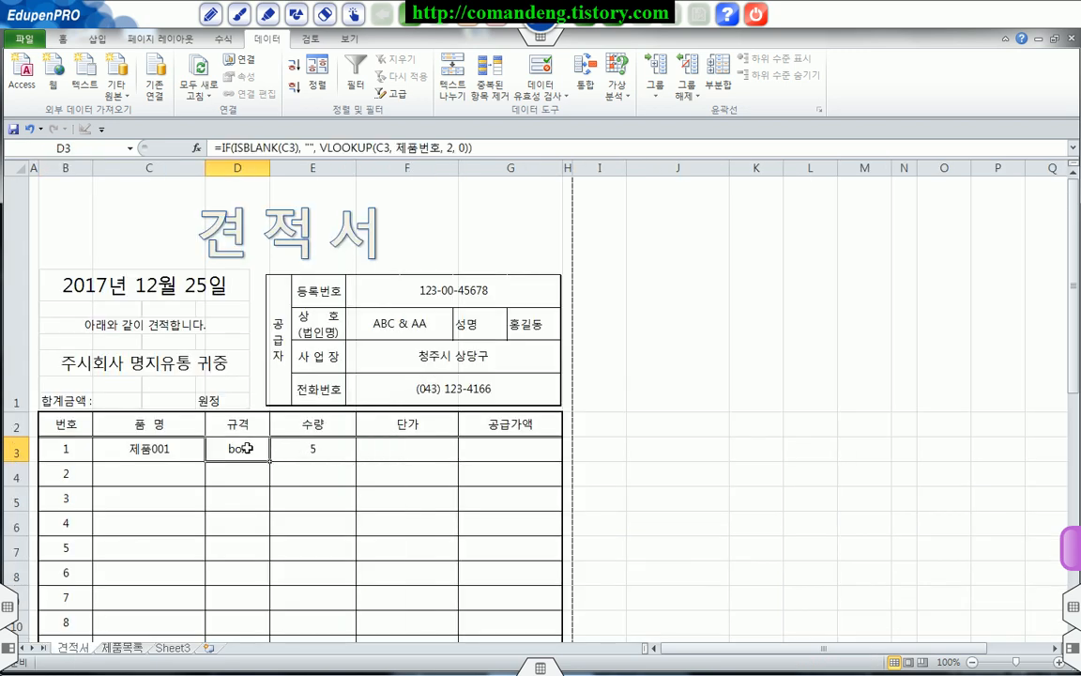
drag(214, 147, 474, 146)
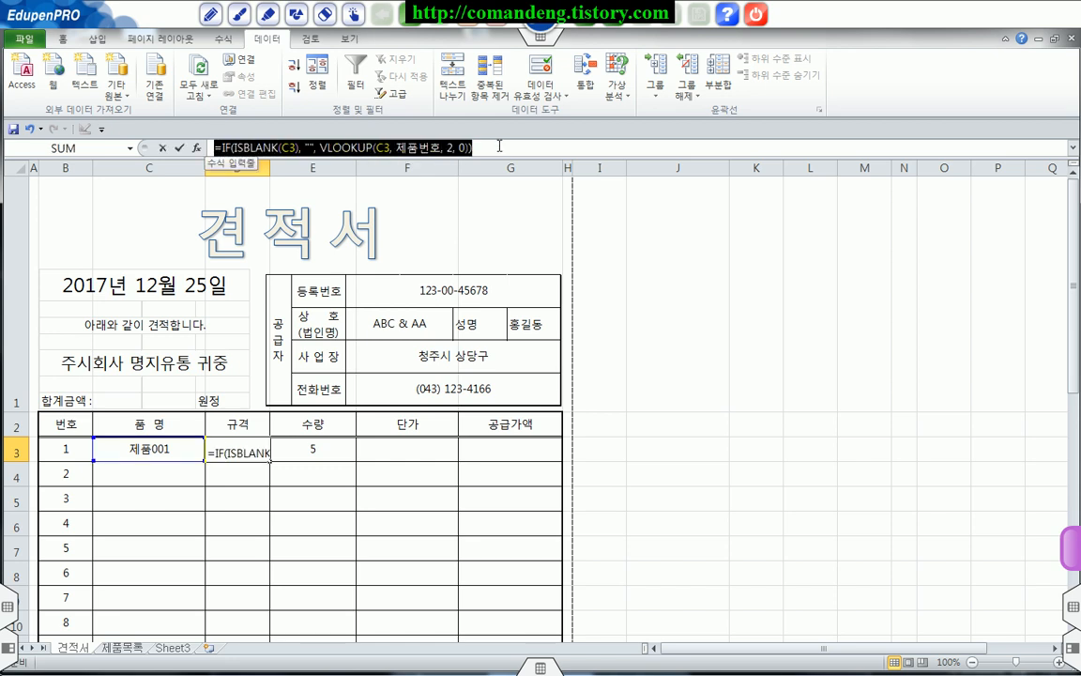
right_click(272, 148)
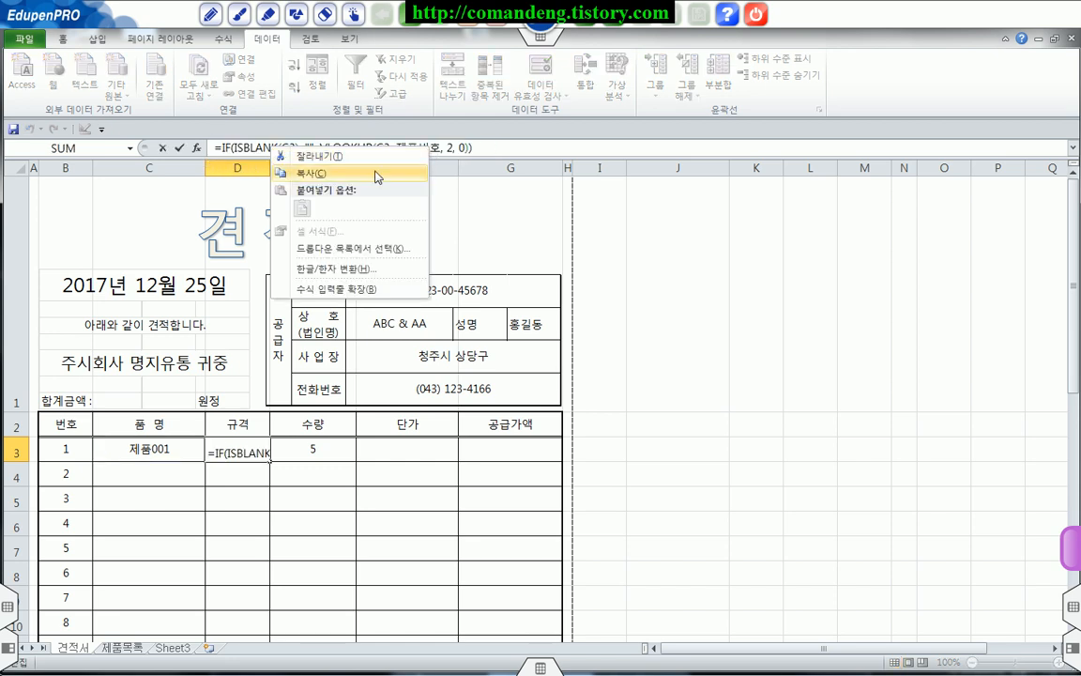
click(299, 174)
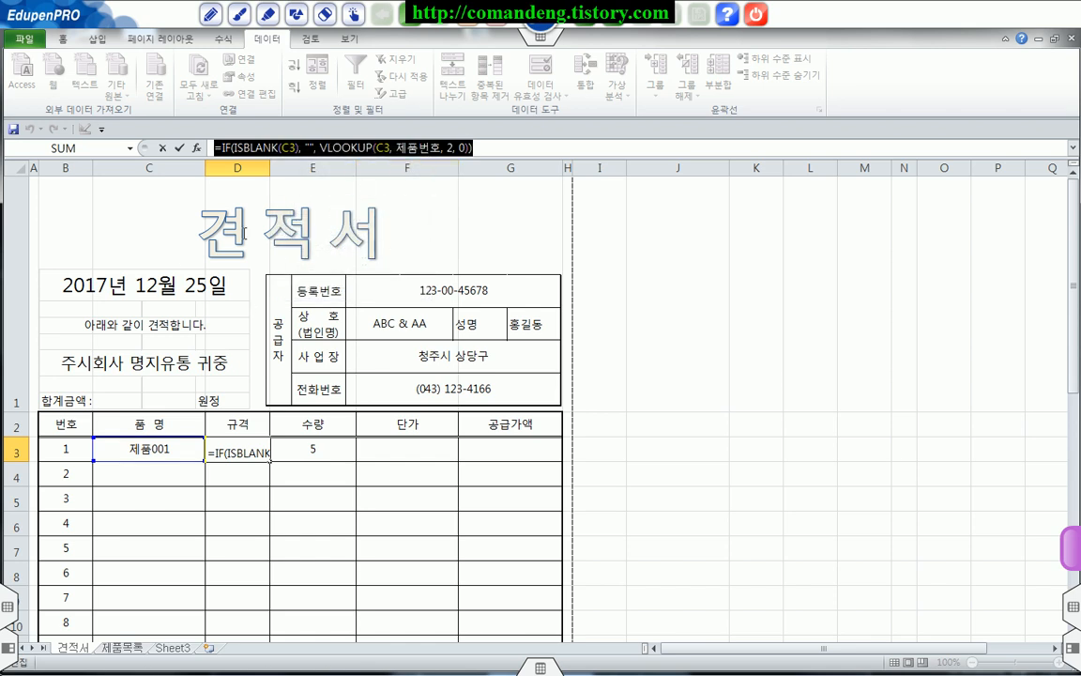
key(Escape)
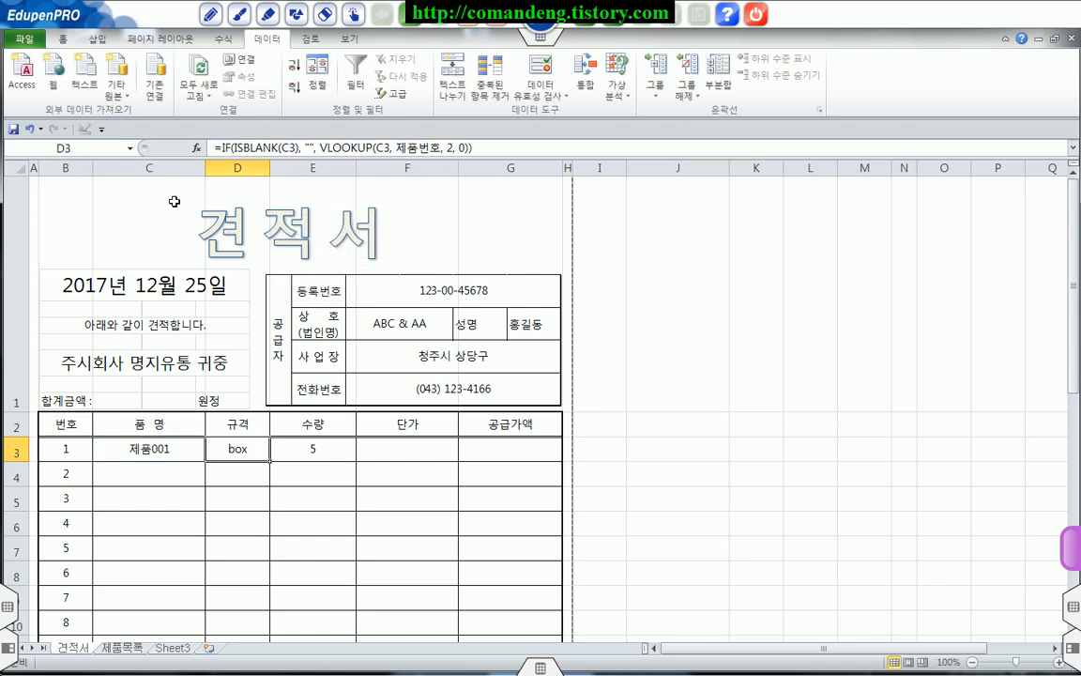
Step: Select the 단가 cells F3:F22 and paste the copied 규격 formula into the formula being edited for F3
click(400, 450)
drag(403, 450, 403, 558)
scroll(413, 436, up, 2)
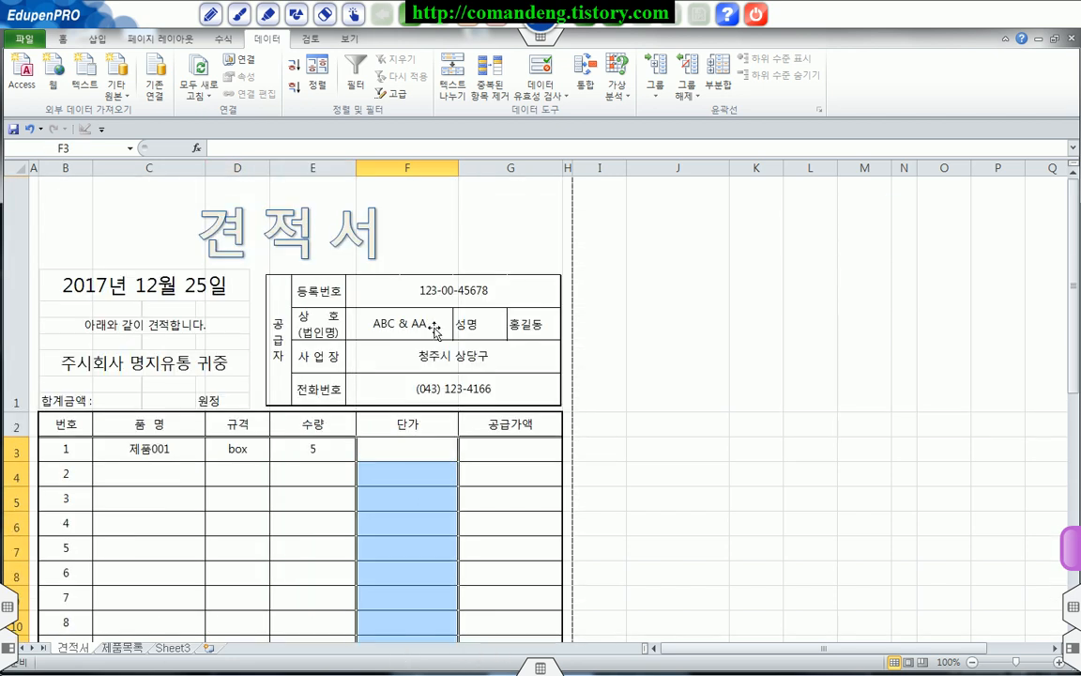
click(382, 143)
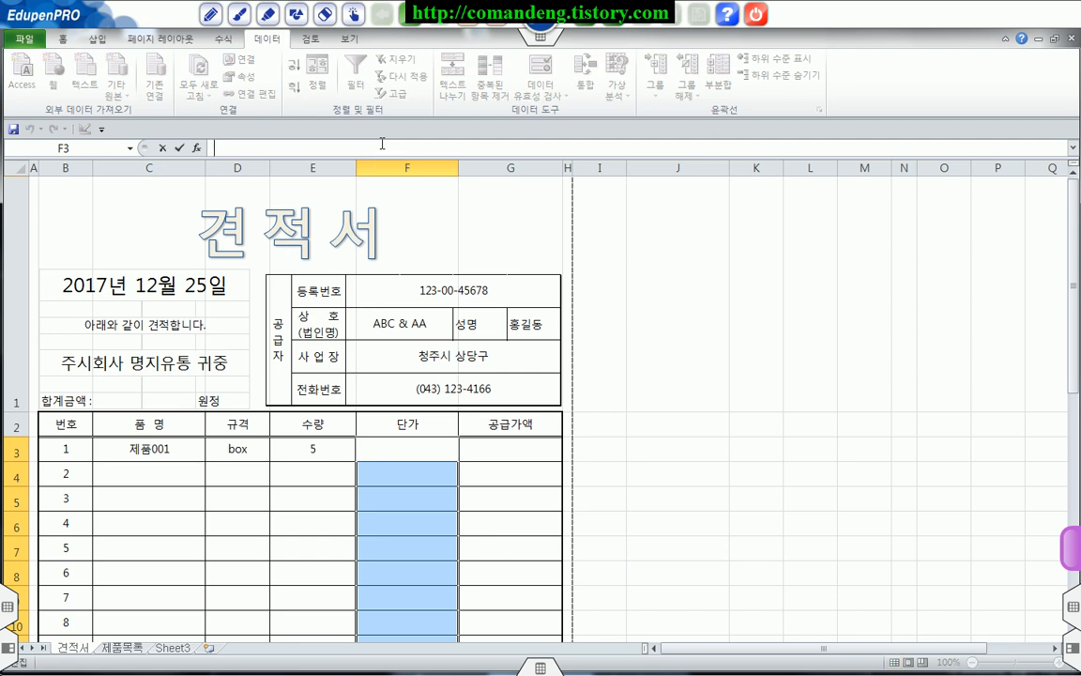
right_click(223, 144)
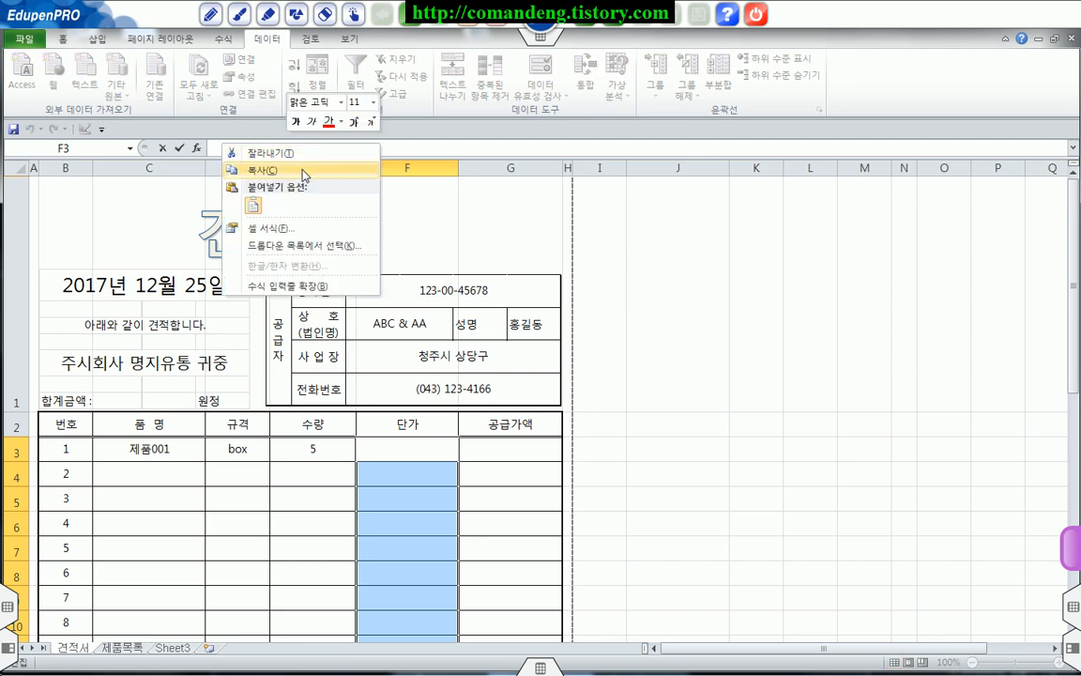
click(253, 209)
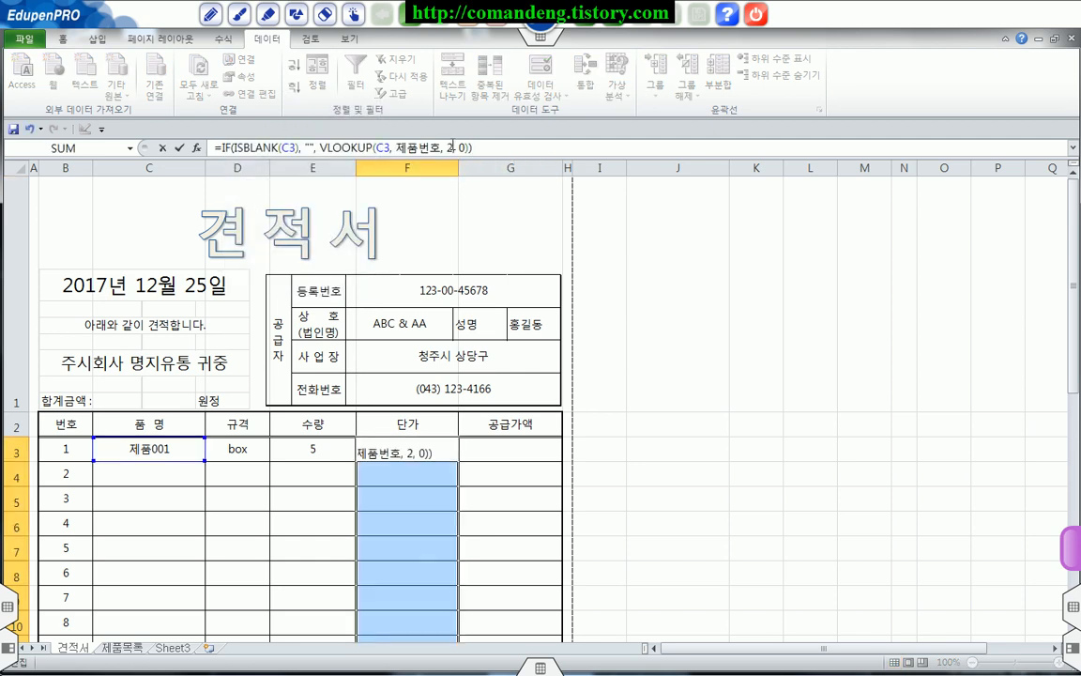
Step: Change the VLOOKUP column index to 3 and enter the formula in all selected 단가 cells at once
click(448, 146)
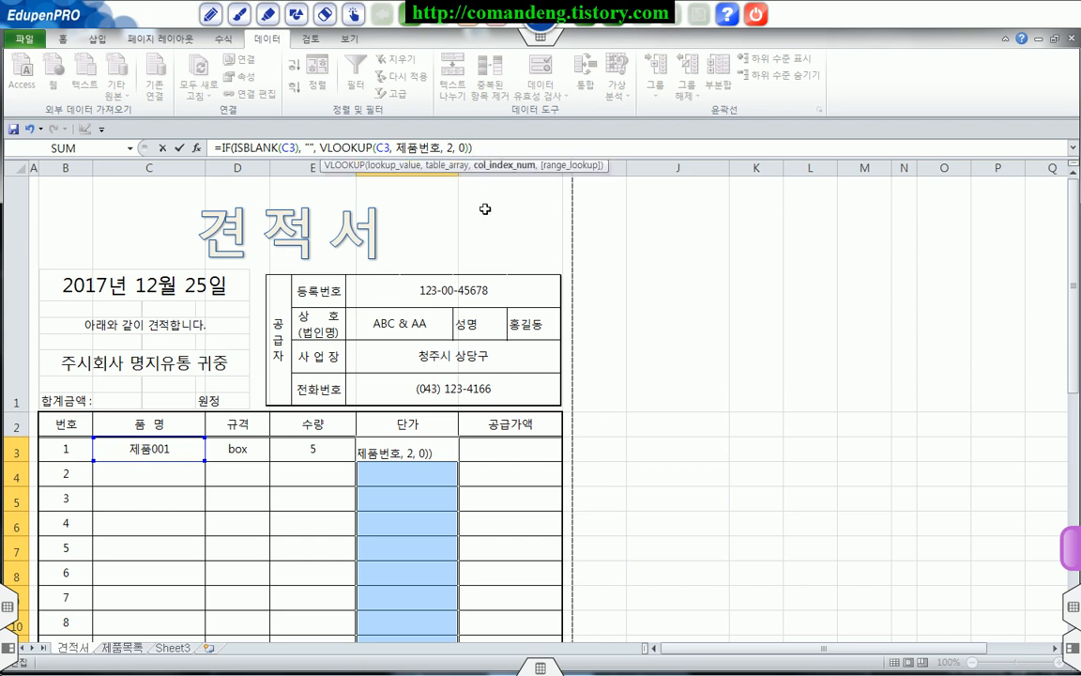
key(Delete)
text(3)
key(ctrl+Return)
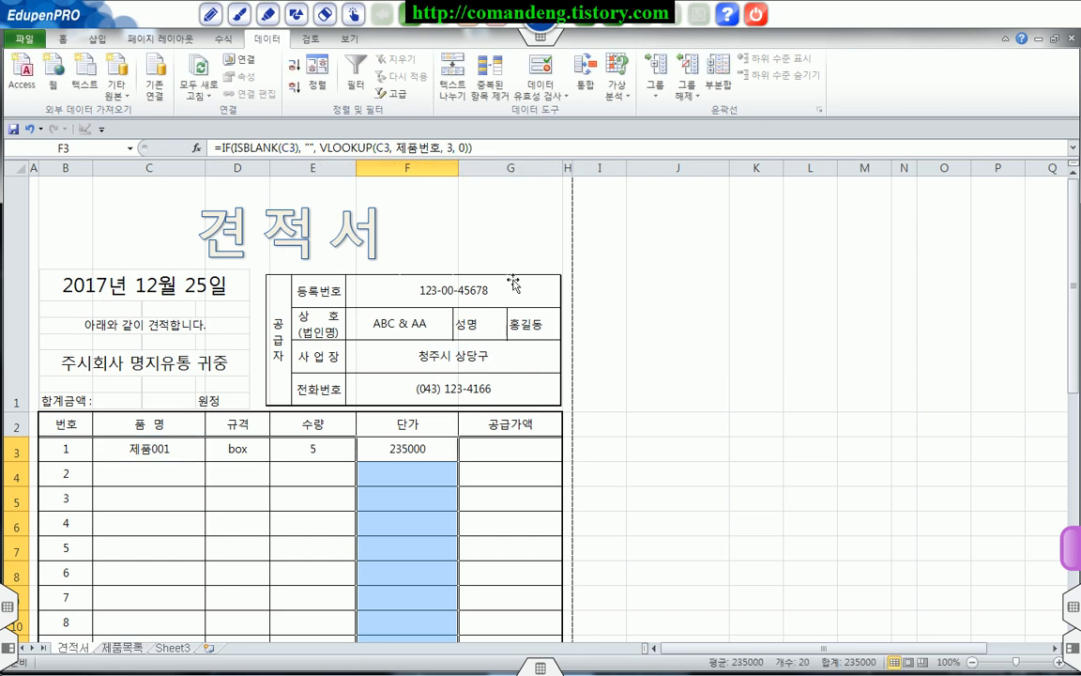
Step: Apply the comma style to the selected 단가 cells and select the first 공급가액 cell G3
click(63, 39)
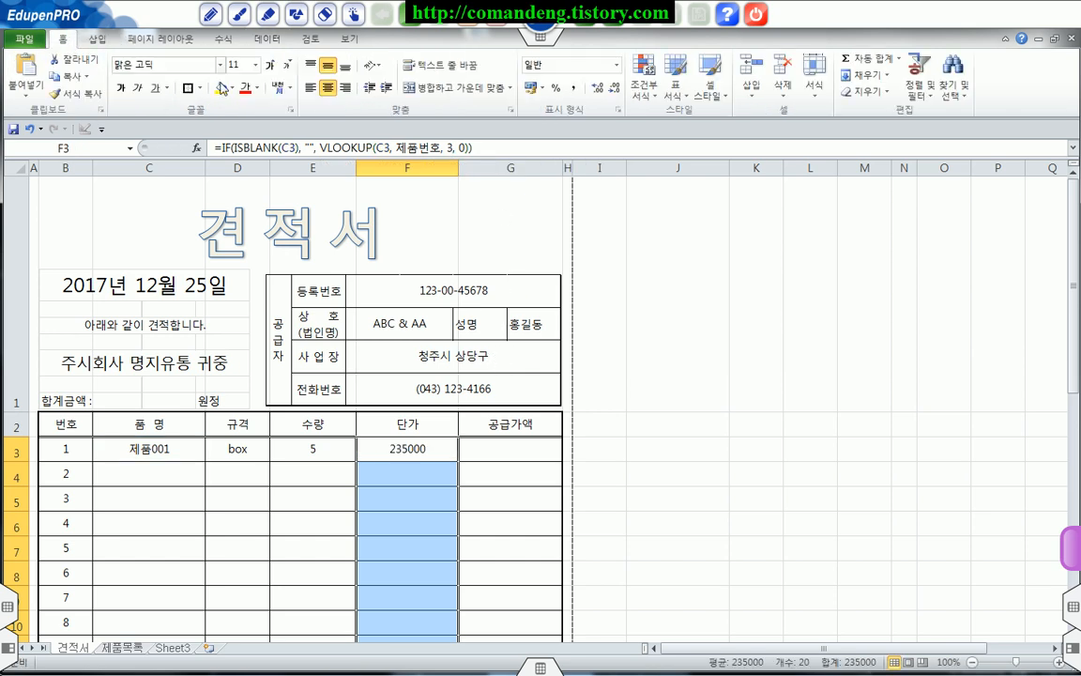
click(572, 88)
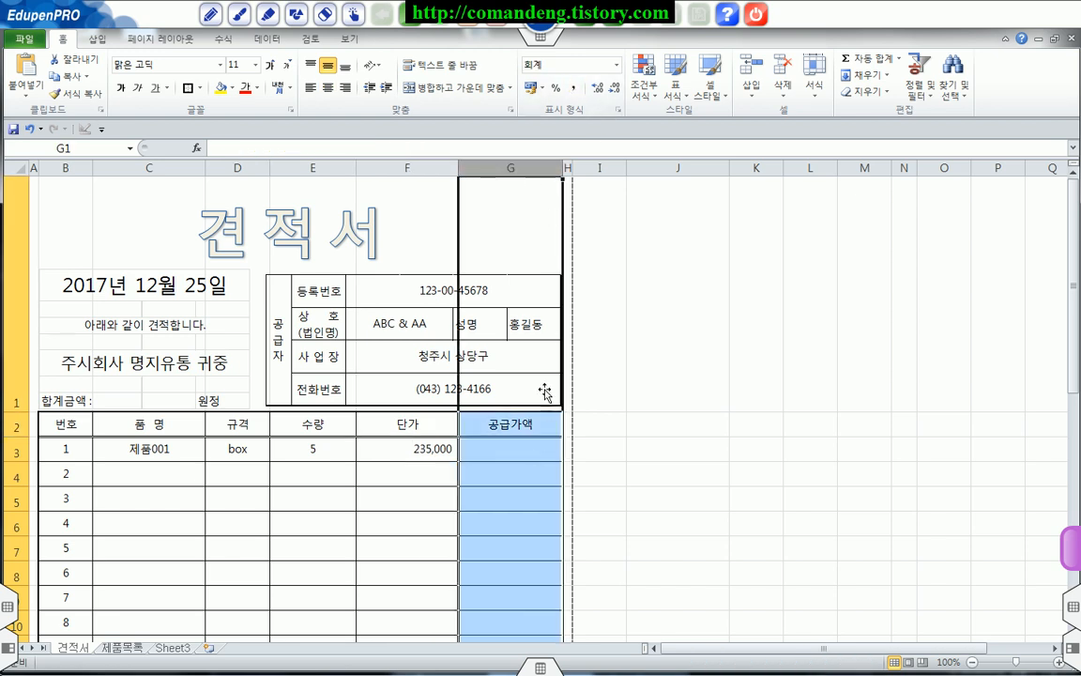
click(507, 448)
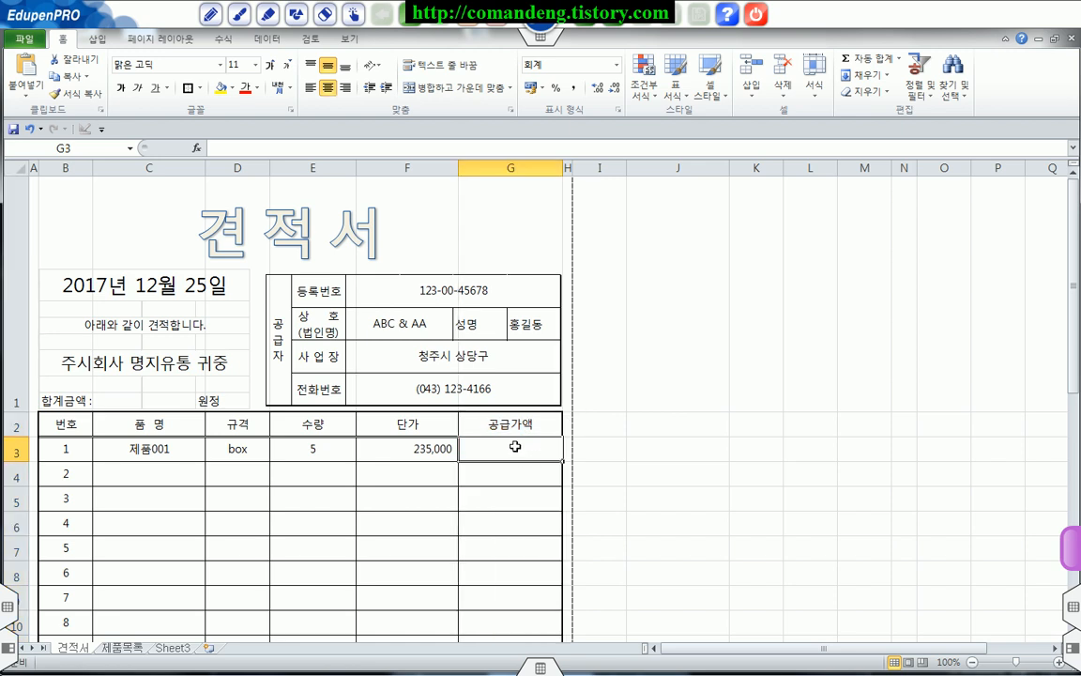
Step: Select the 공급가액 cells G3:G22 and begin an IF formula that returns empty text when ISBLANK(C3) is true
drag(516, 447, 500, 543)
scroll(516, 508, up, 3)
click(357, 145)
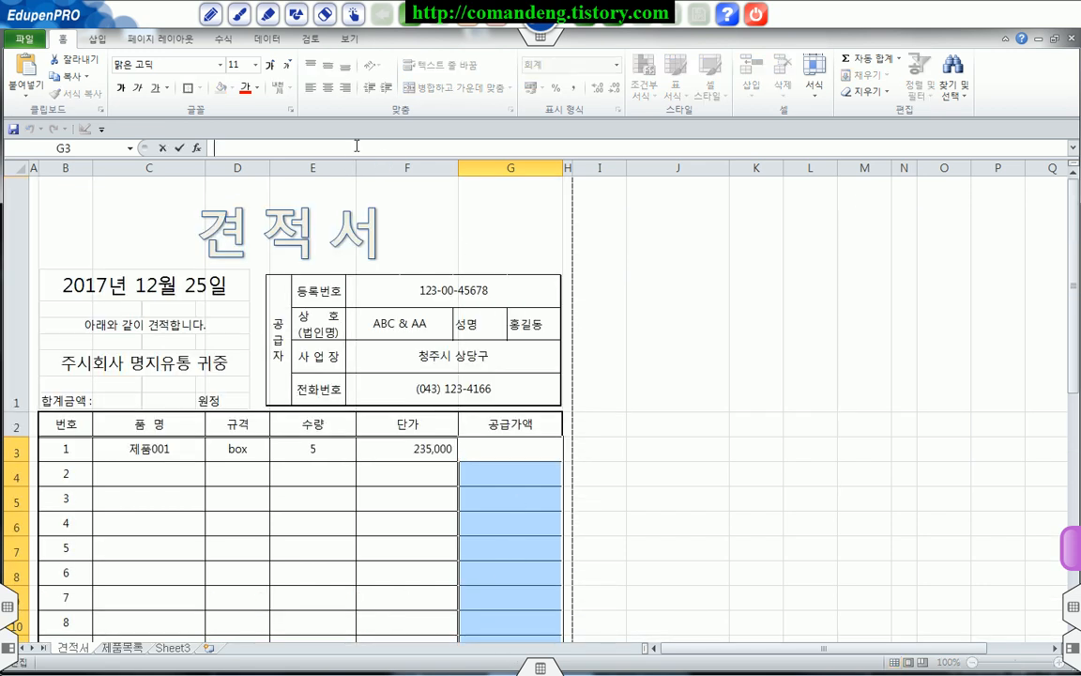
text(=)
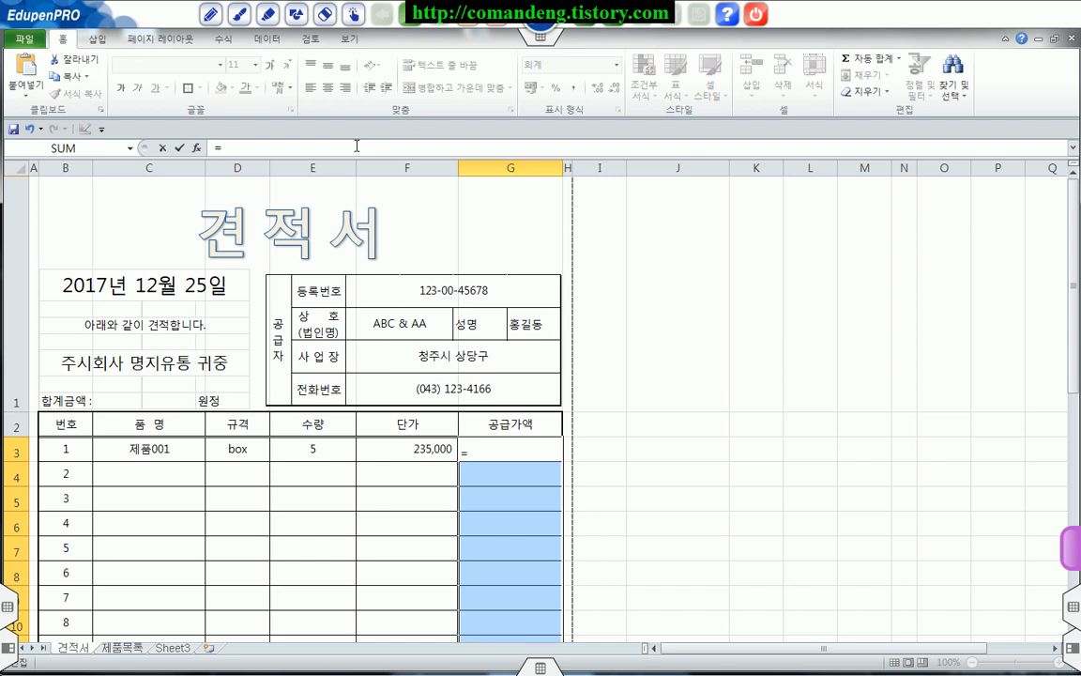
text(IF()
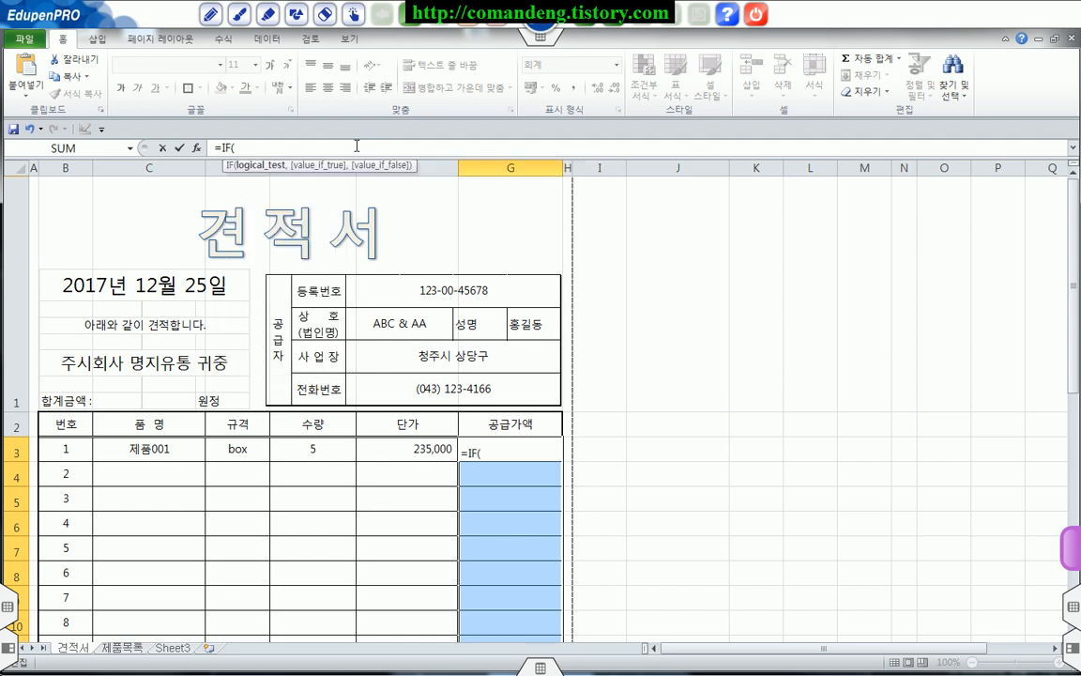
text(is)
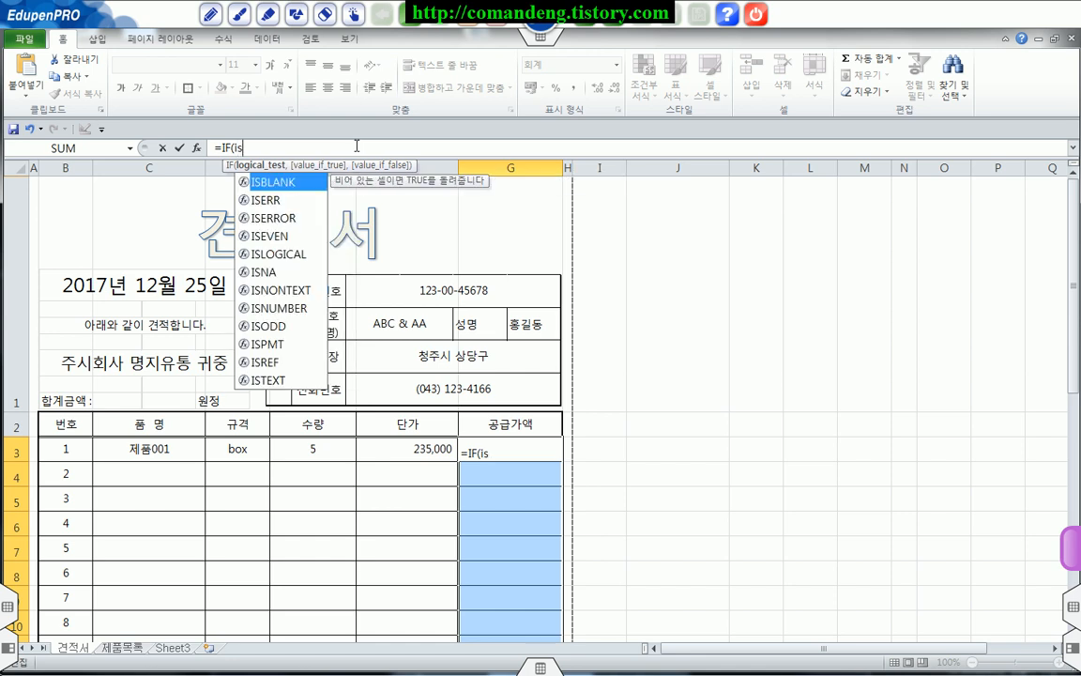
key(Tab)
click(179, 449)
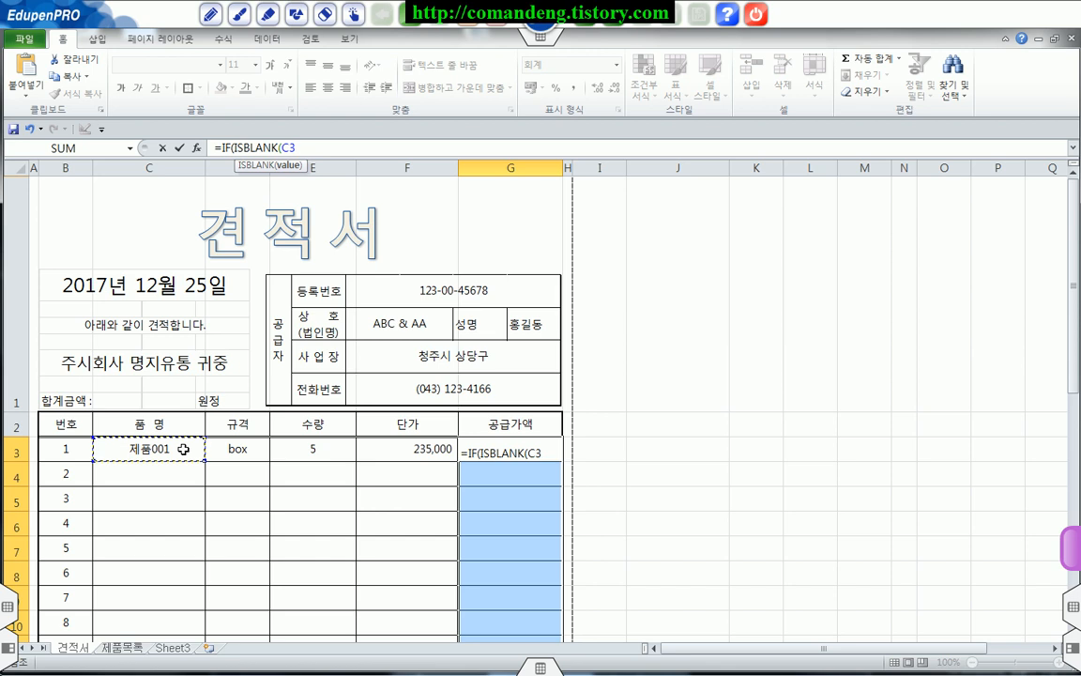
text(),)
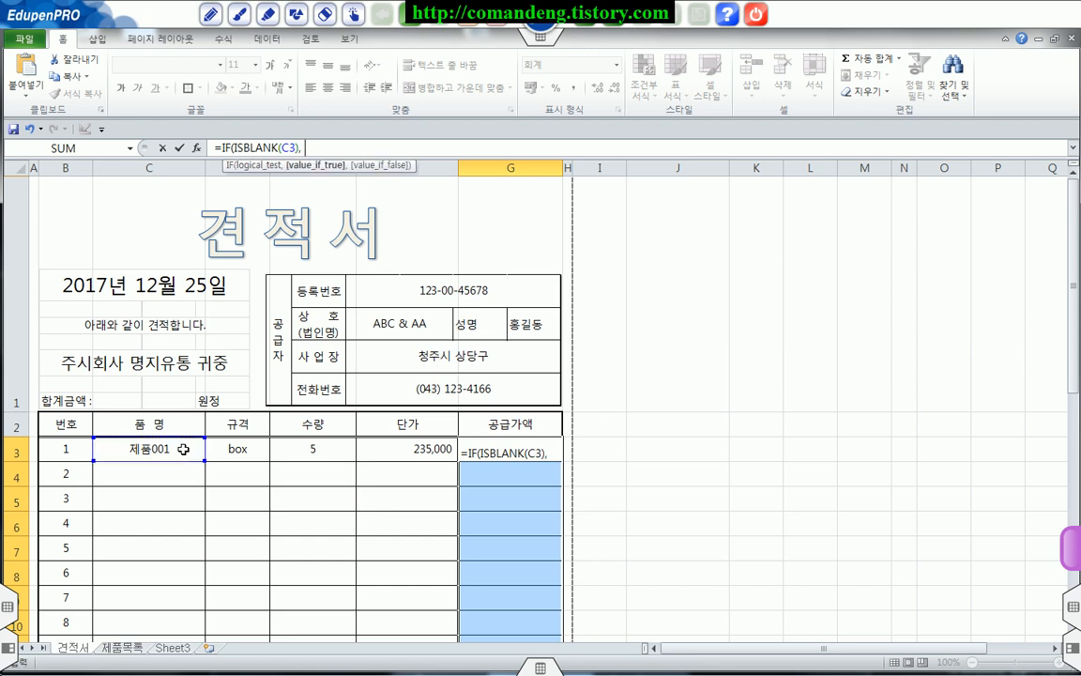
text( "",)
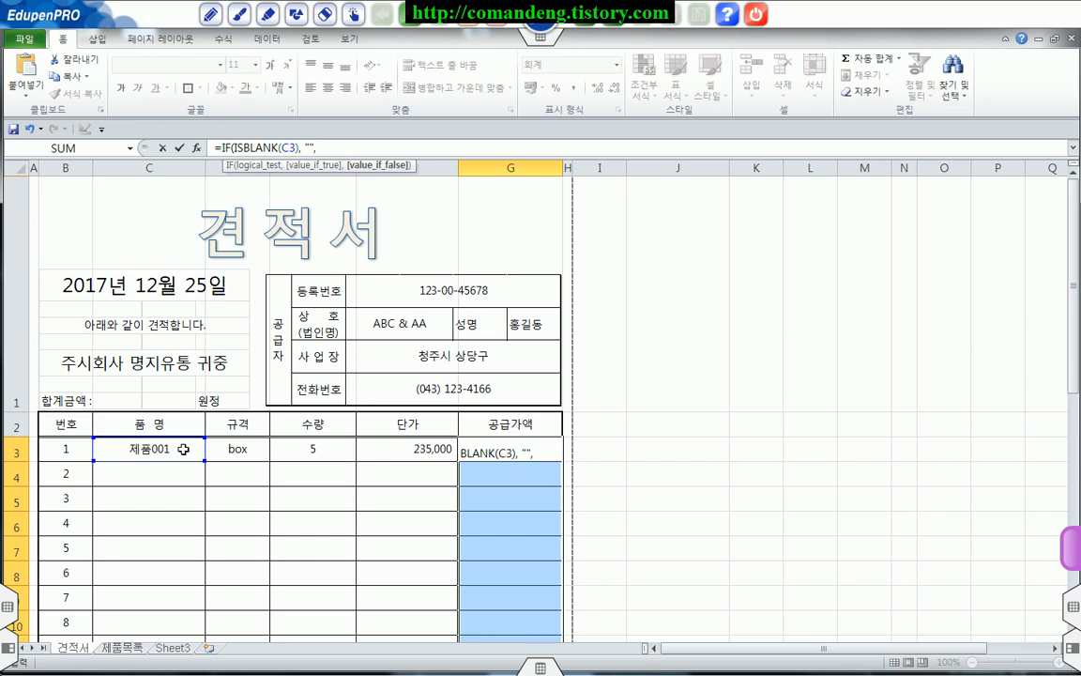
Step: Complete the 공급가액 formula with E3 * F3 as the false value and enter it in all selected cells at once
click(317, 449)
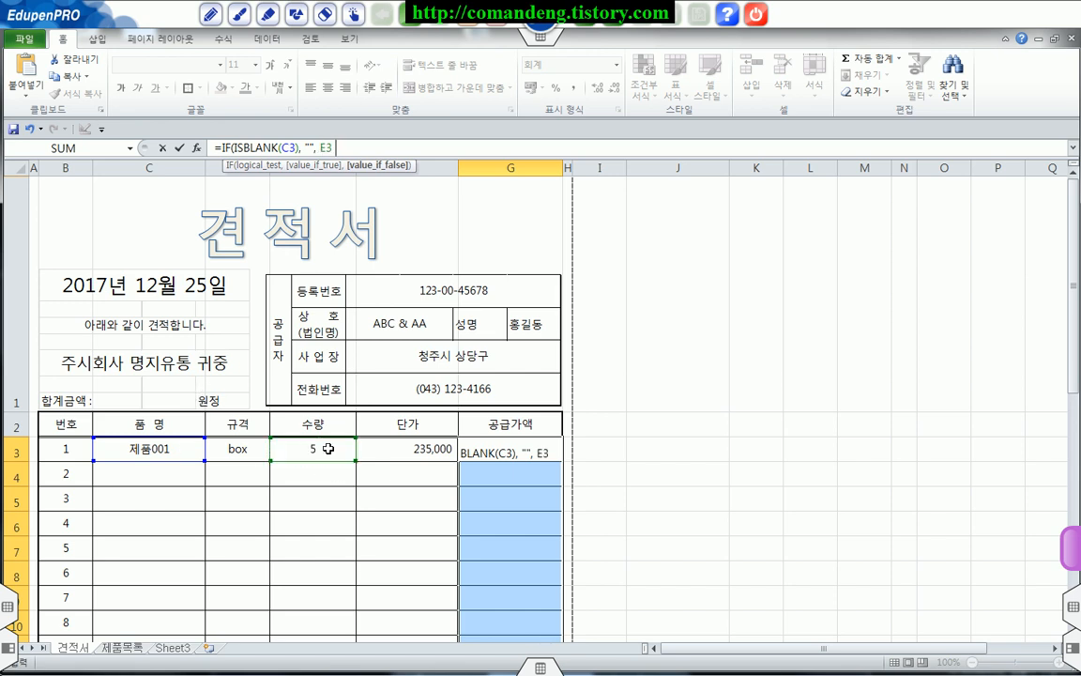
text(*)
click(416, 451)
text())
key(ctrl+Return)
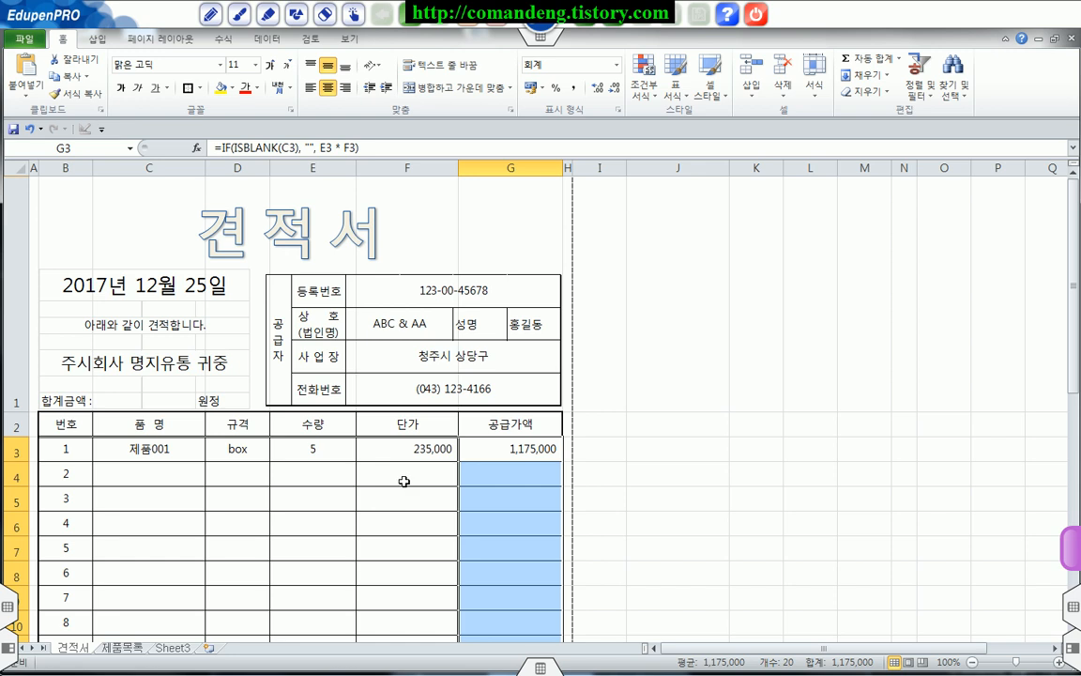
Step: Enter =SUM(G3:G22) in G23 as the 공급가액총액
scroll(399, 459, down, 3)
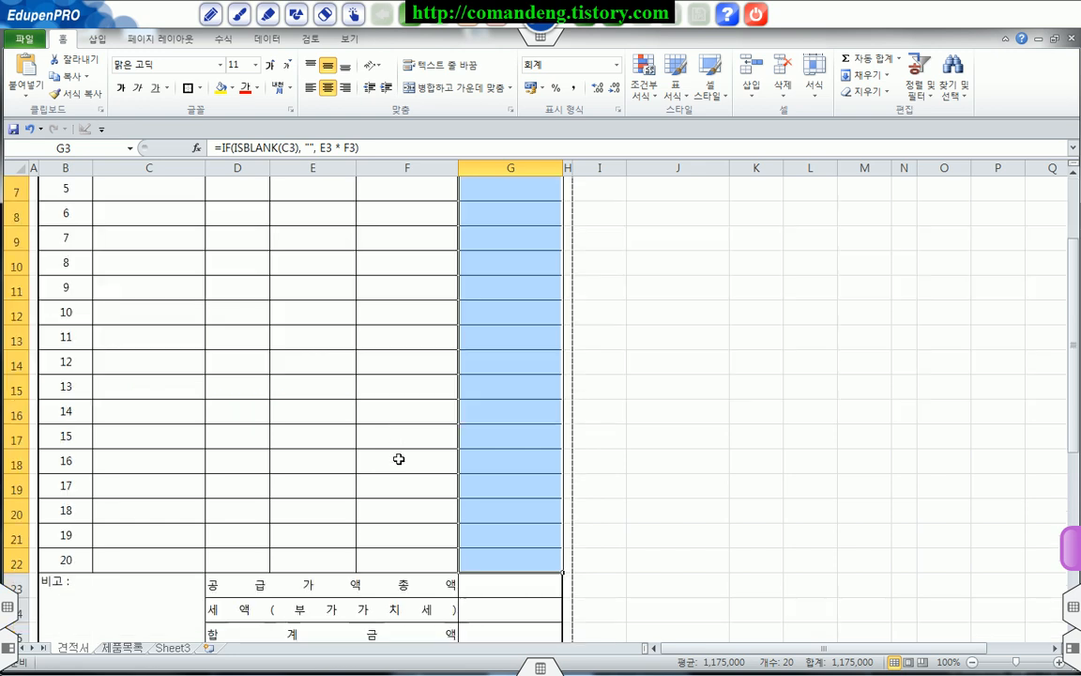
click(495, 509)
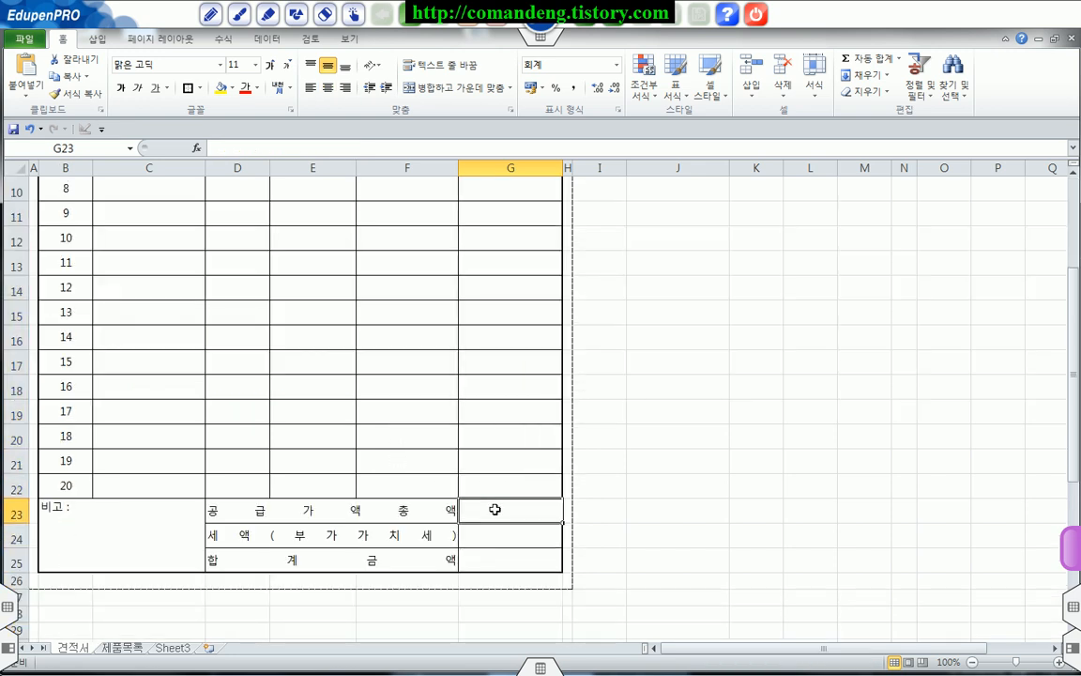
scroll(512, 362, up, 3)
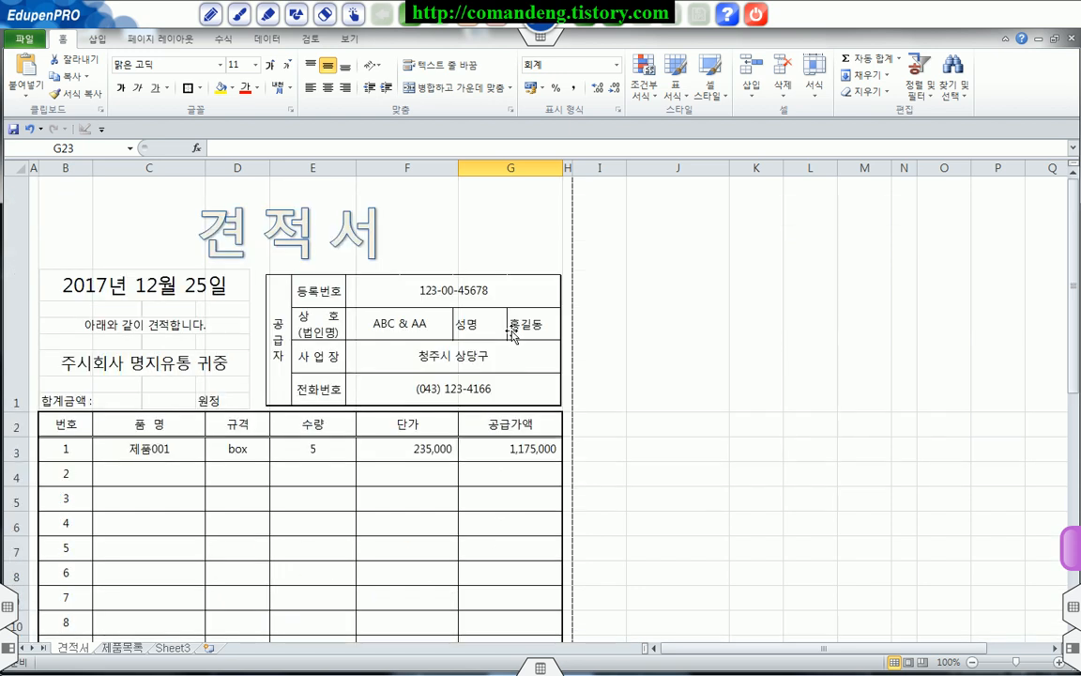
scroll(495, 491, down, 3)
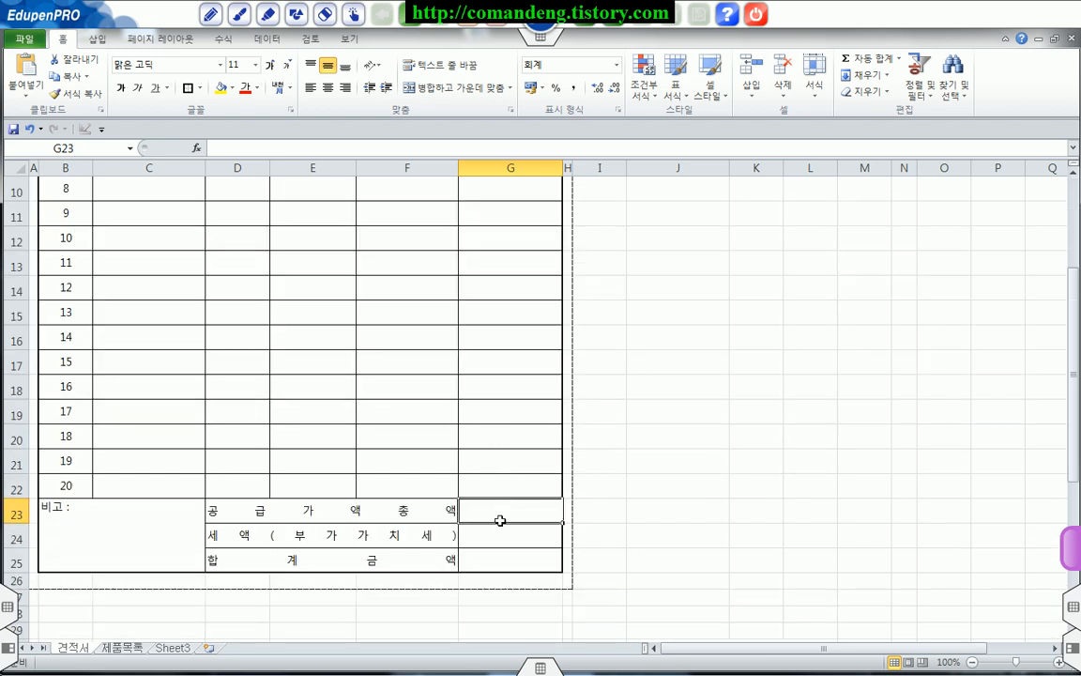
text(=su)
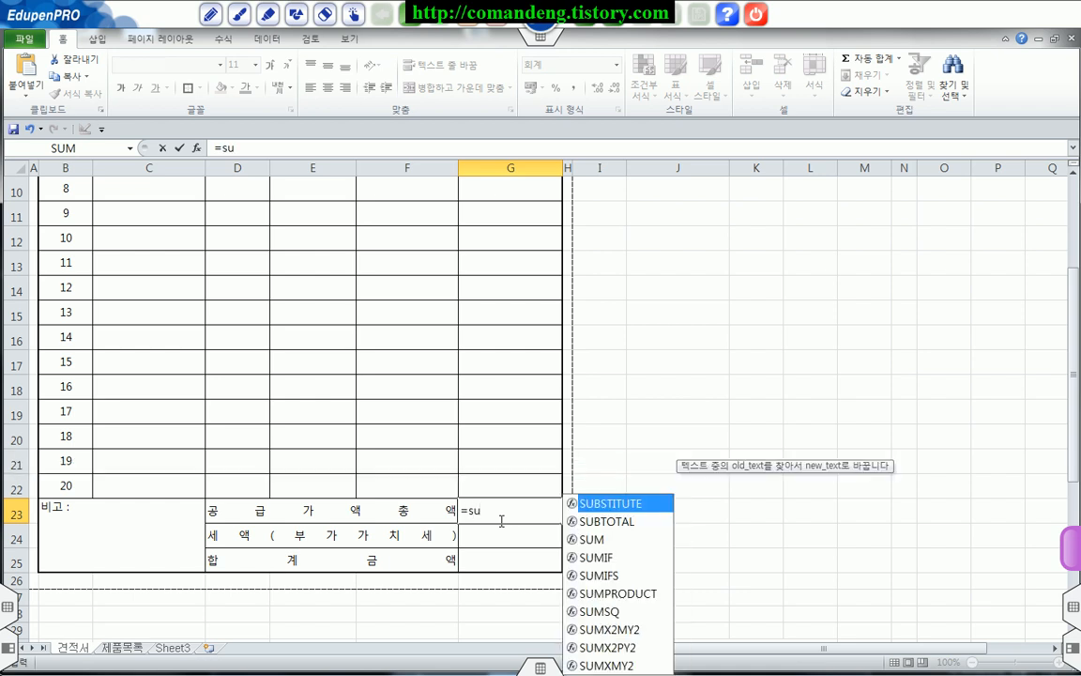
click(589, 541)
double_click(590, 540)
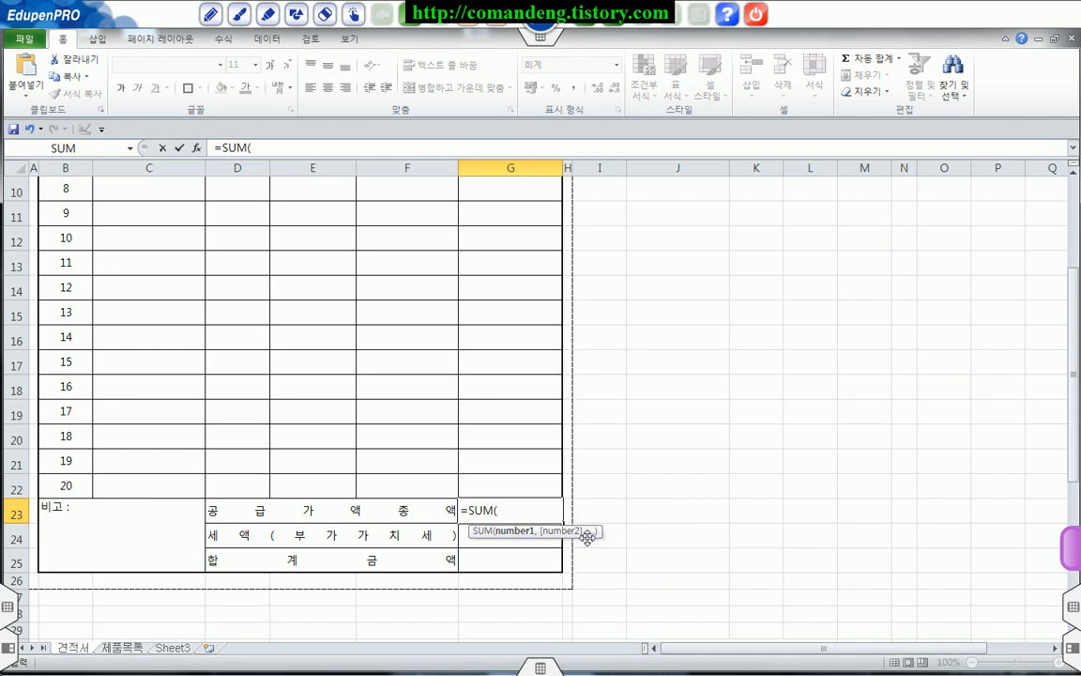
scroll(540, 403, up, 3)
drag(515, 456, 498, 541)
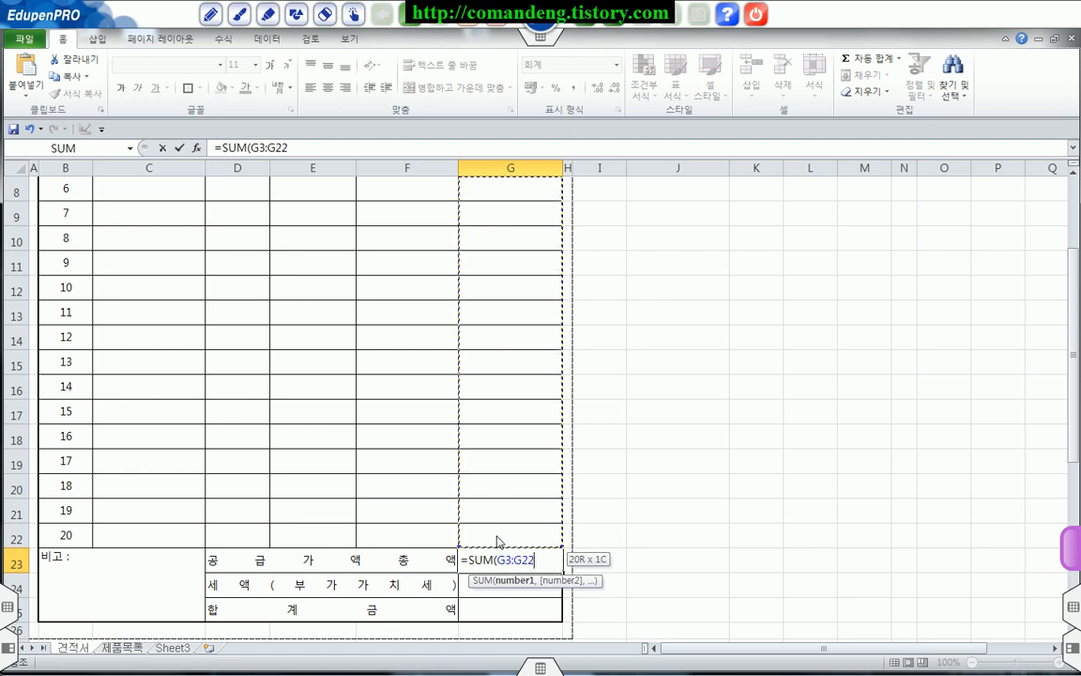
key(Return)
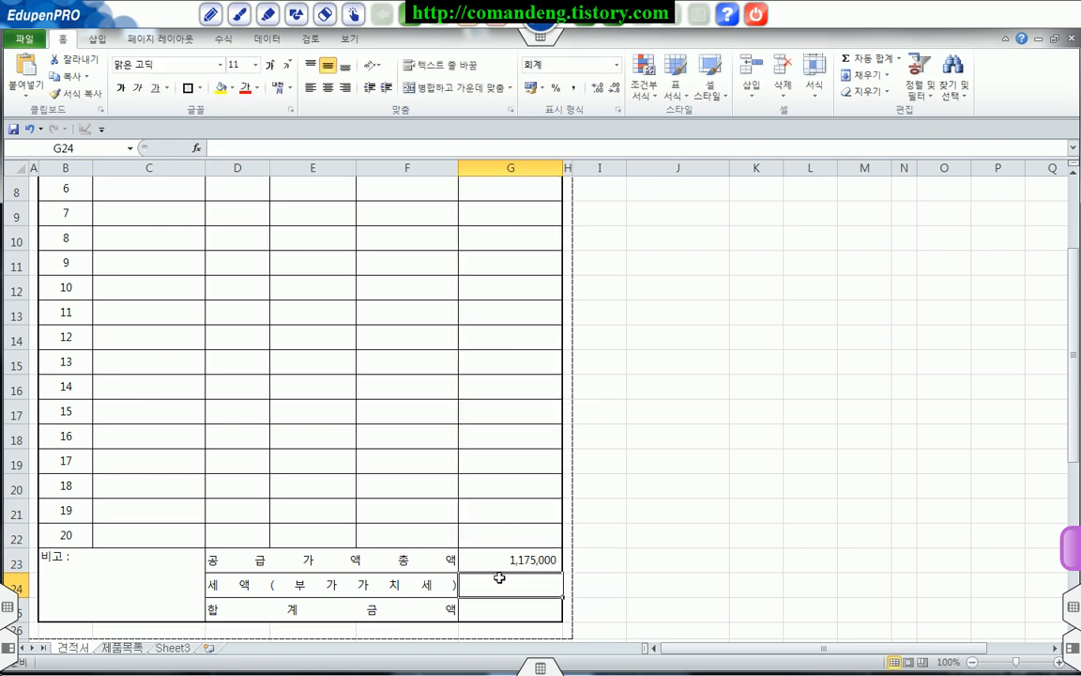
Step: Calculate the 세액(부가가치세) in G24 by multiplying G23 by 0.1
text(=)
click(502, 559)
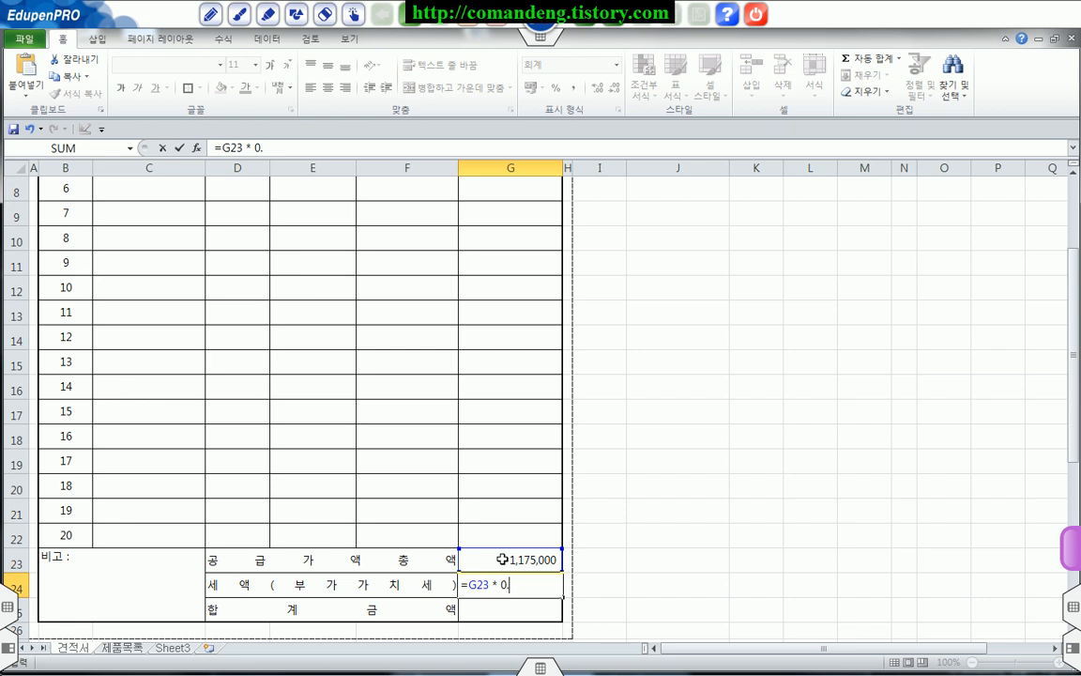
key(Return)
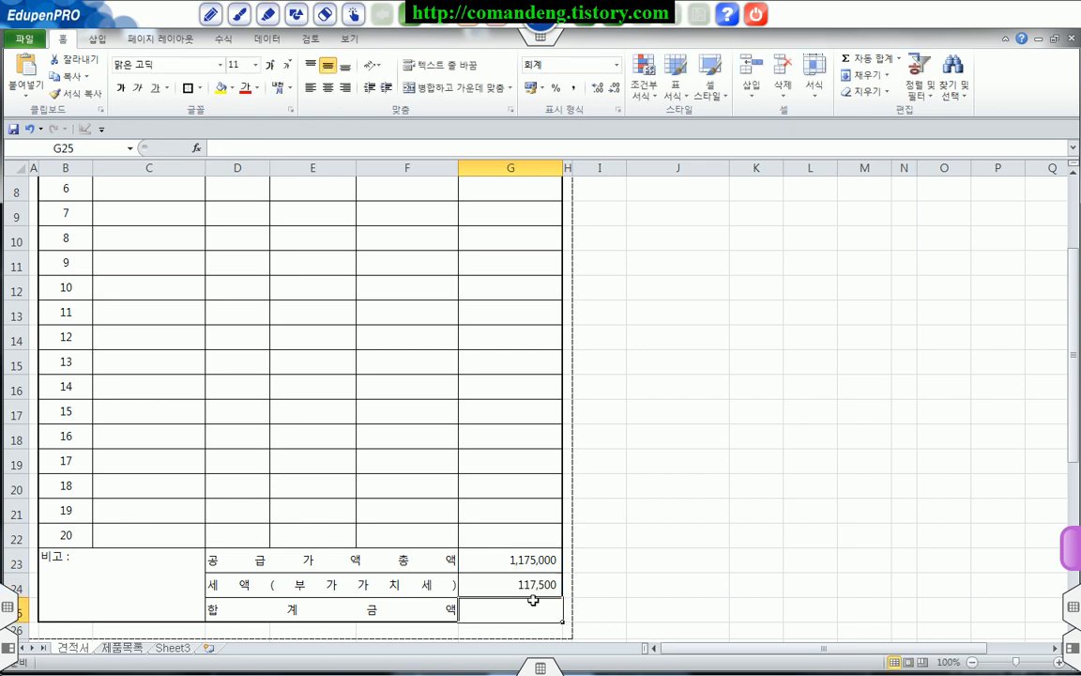
Step: Calculate the 합계금액 in G25 by adding G23 and G24
text(=)
click(538, 563)
text(+)
click(547, 583)
key(Return)
Step: Make the three total amounts in G23:G25 bold and apply the accounting number format with the ₩ symbol
drag(523, 571, 531, 608)
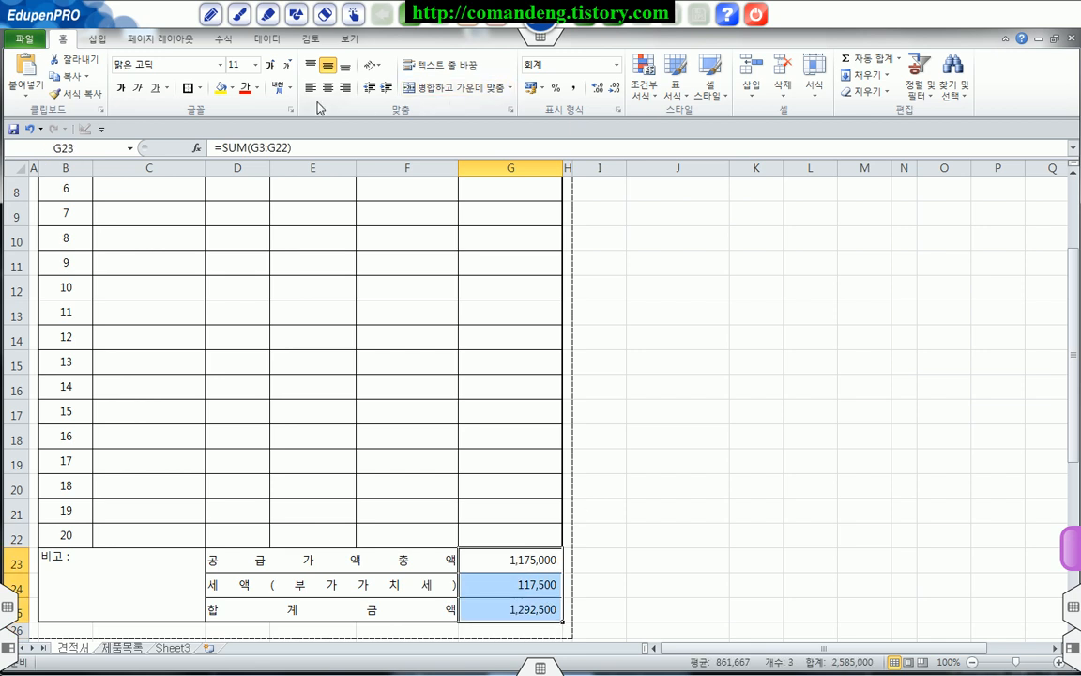
click(122, 89)
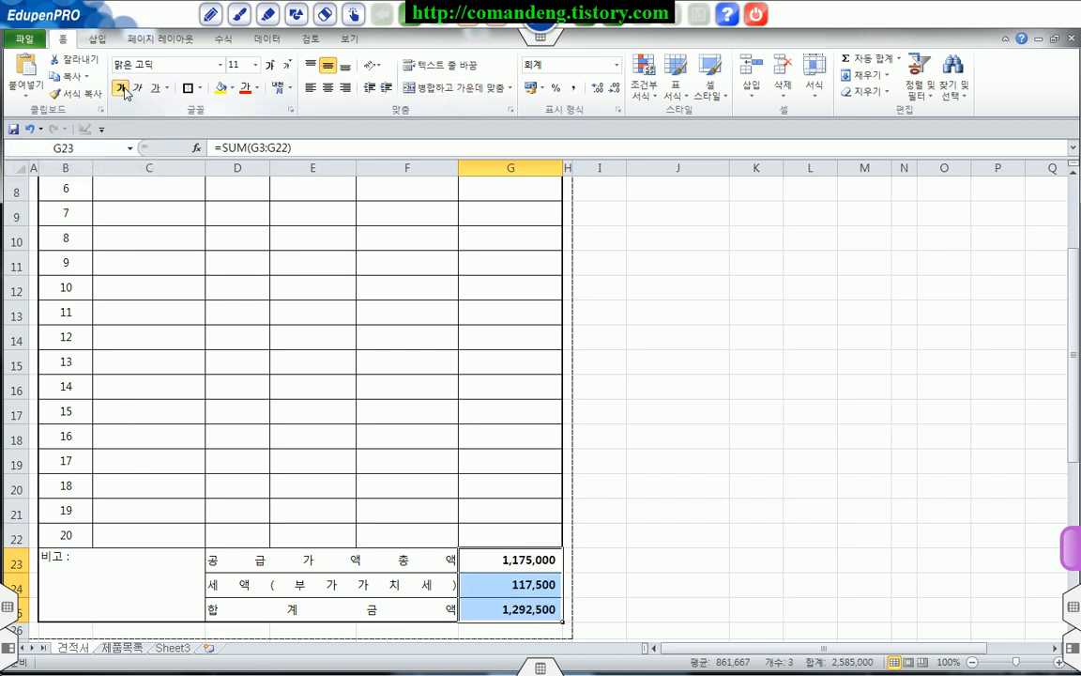
click(618, 66)
click(537, 194)
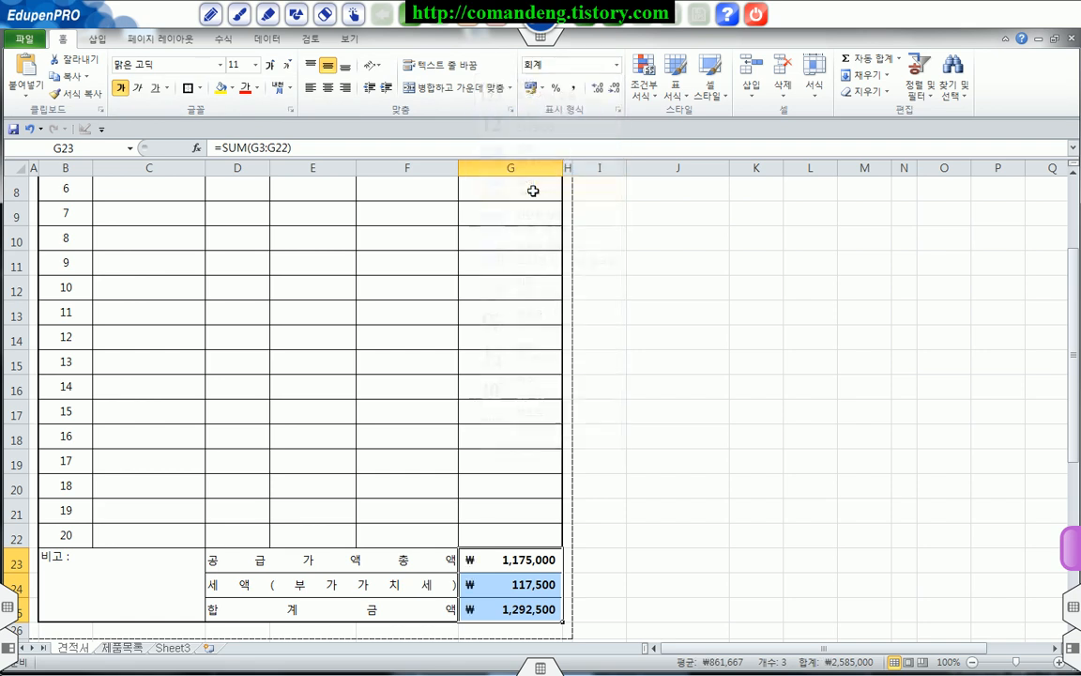
click(668, 379)
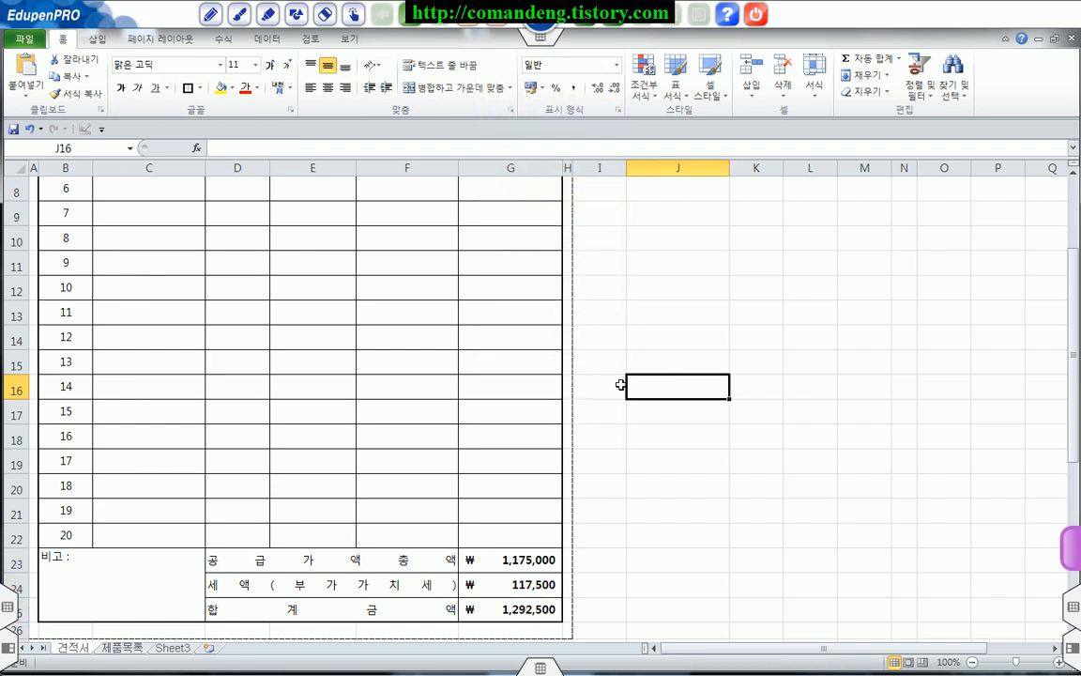
Step: Fill quotation row 2 by choosing 제품002 from the product list and entering a 수량 of 10
scroll(621, 381, up, 3)
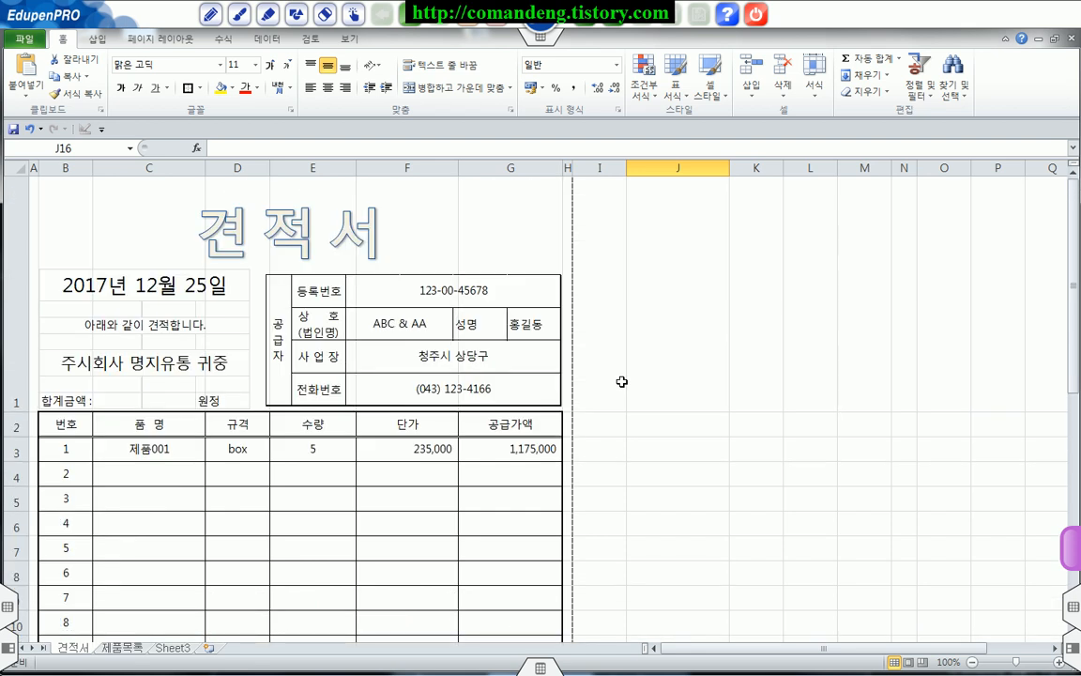
scroll(622, 382, down, 3)
scroll(584, 347, up, 3)
click(172, 477)
click(213, 478)
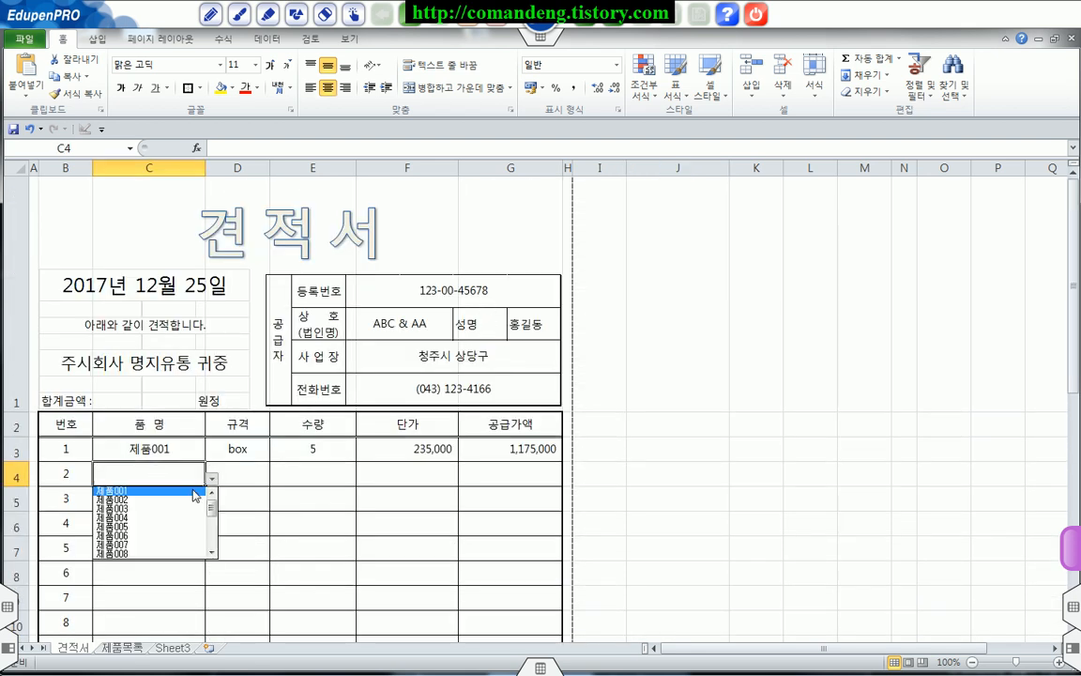
click(139, 501)
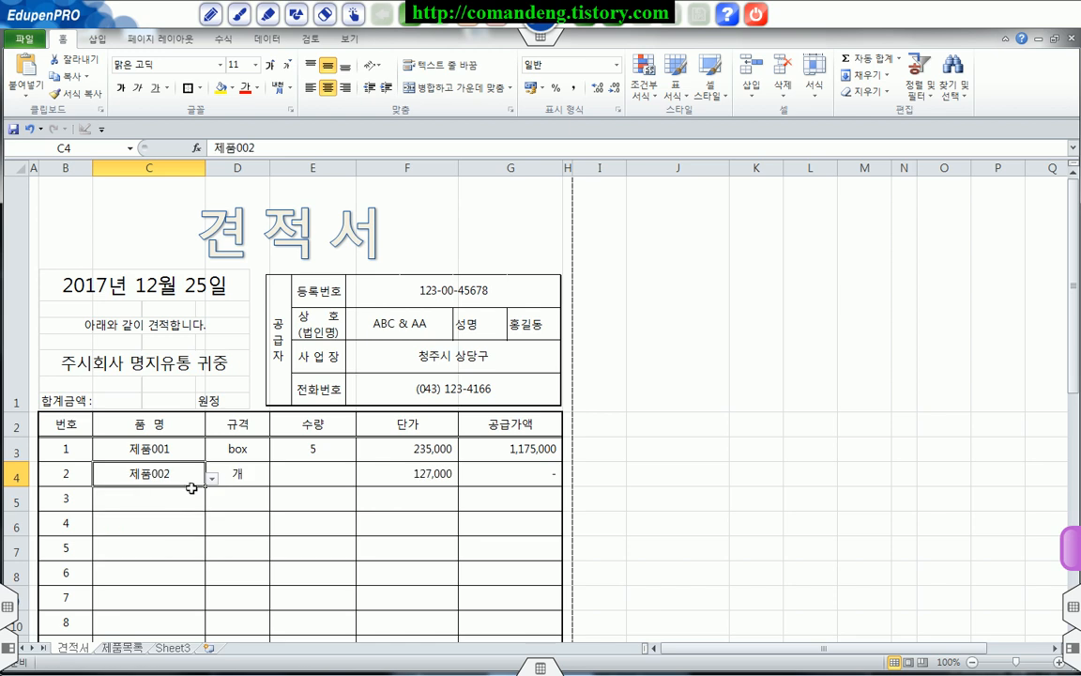
click(323, 475)
text(10)
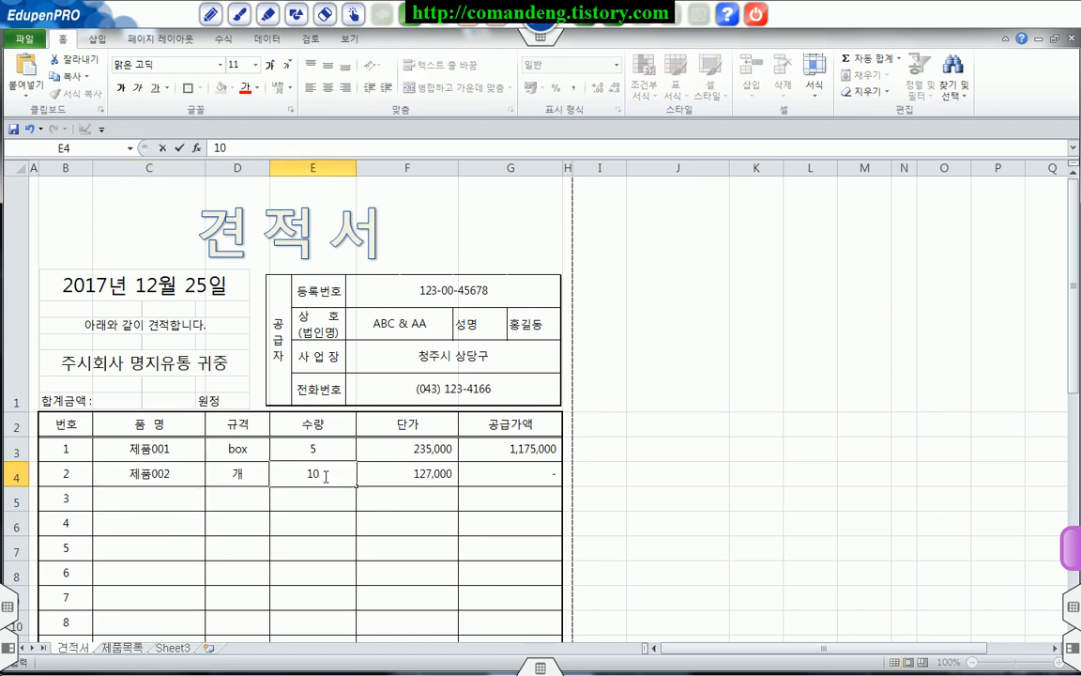
key(Return)
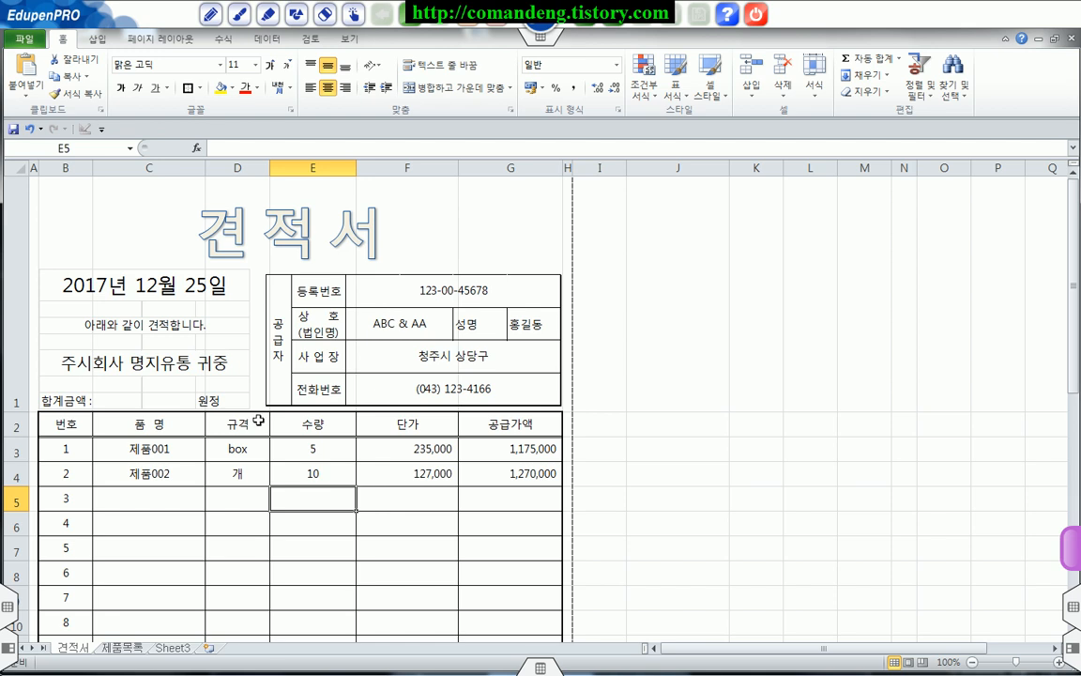
Step: Fill quotation row 3 by choosing 제품003 from the product list and entering a 수량 of 50
click(150, 499)
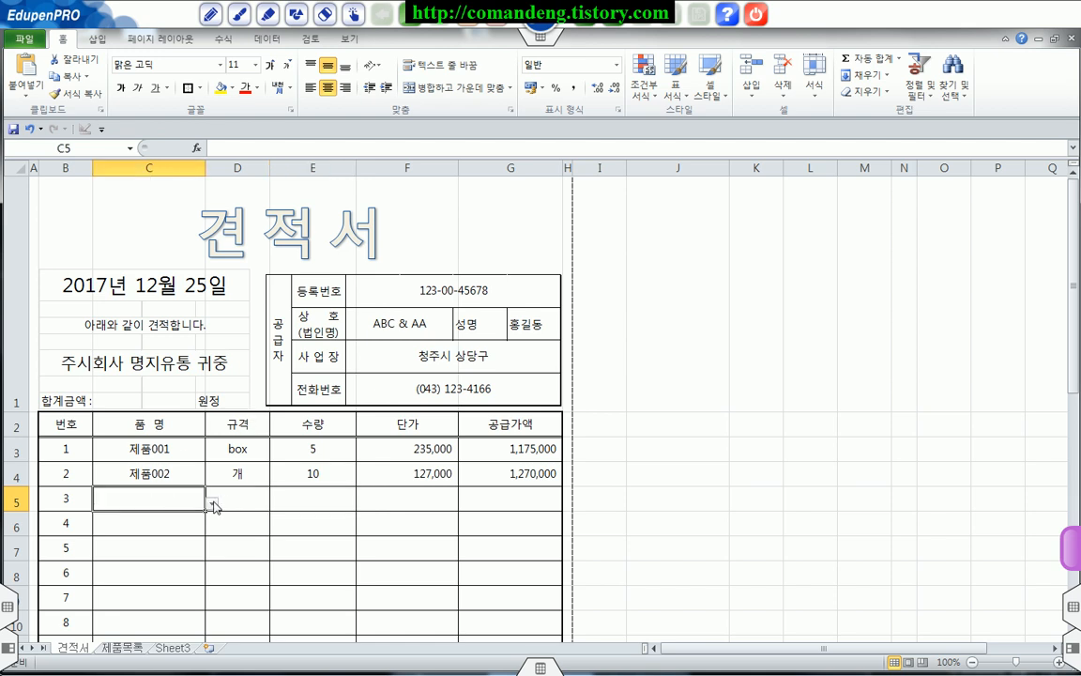
click(213, 504)
click(148, 535)
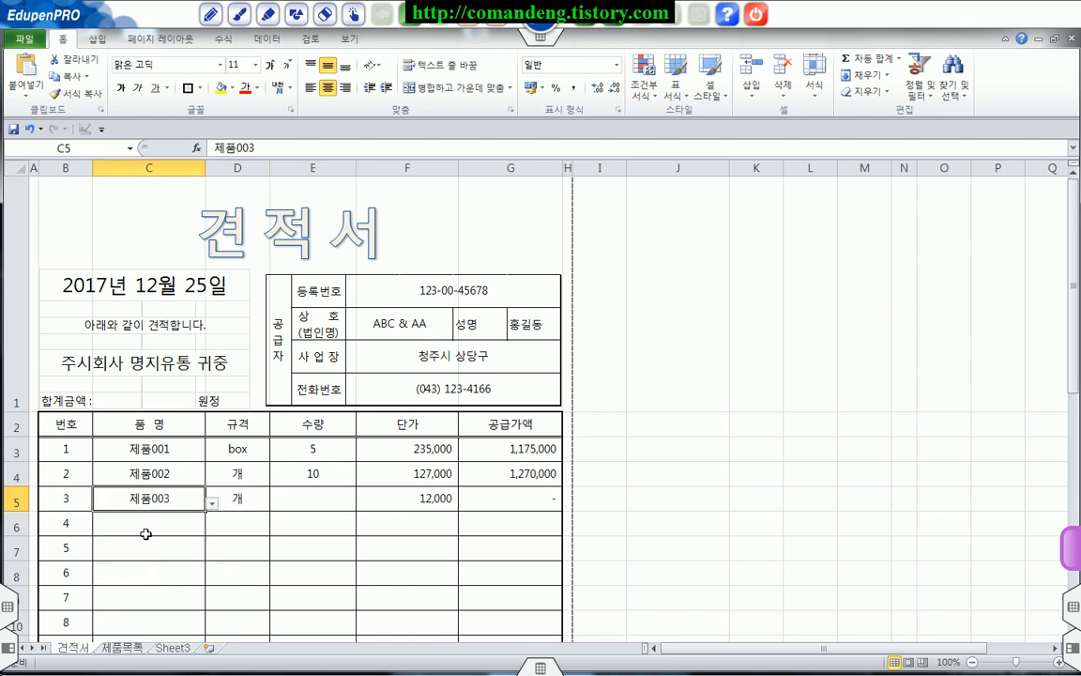
click(299, 502)
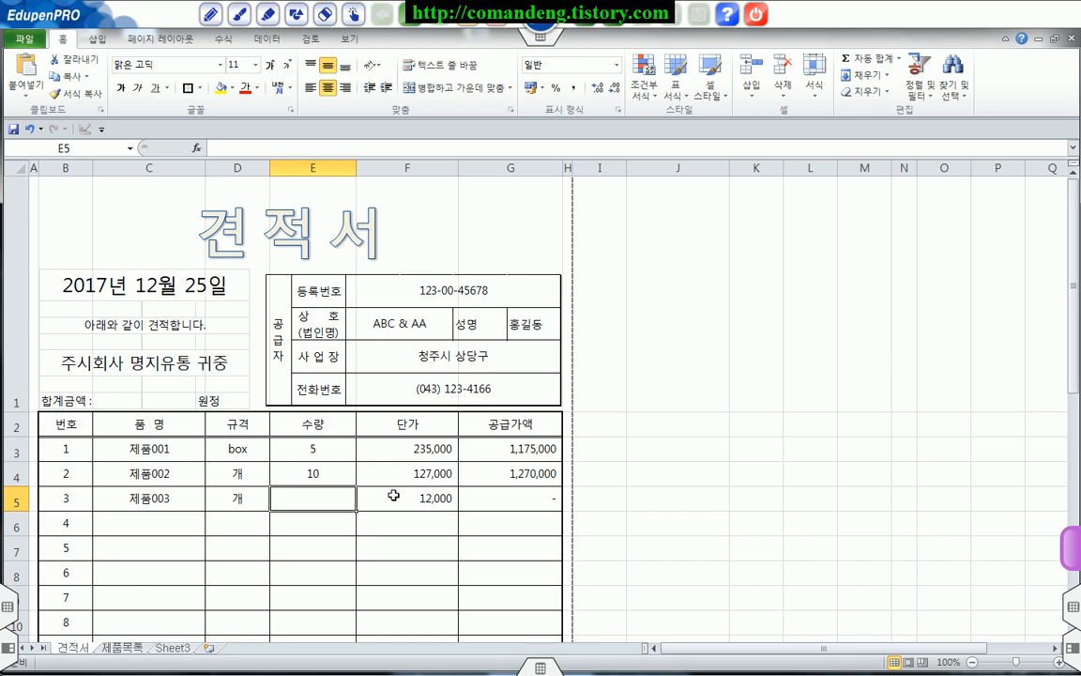
text(50)
key(Return)
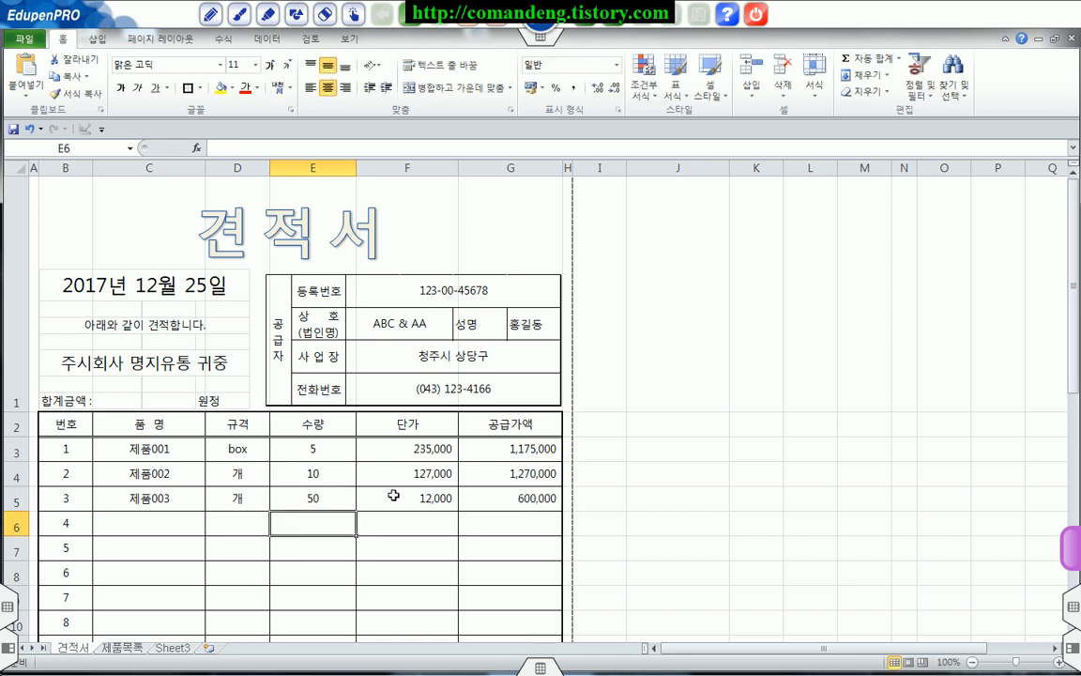
Step: Check the totals in G23:G25 and locate the 합계금액 line in the source block around row 36
scroll(381, 481, down, 4)
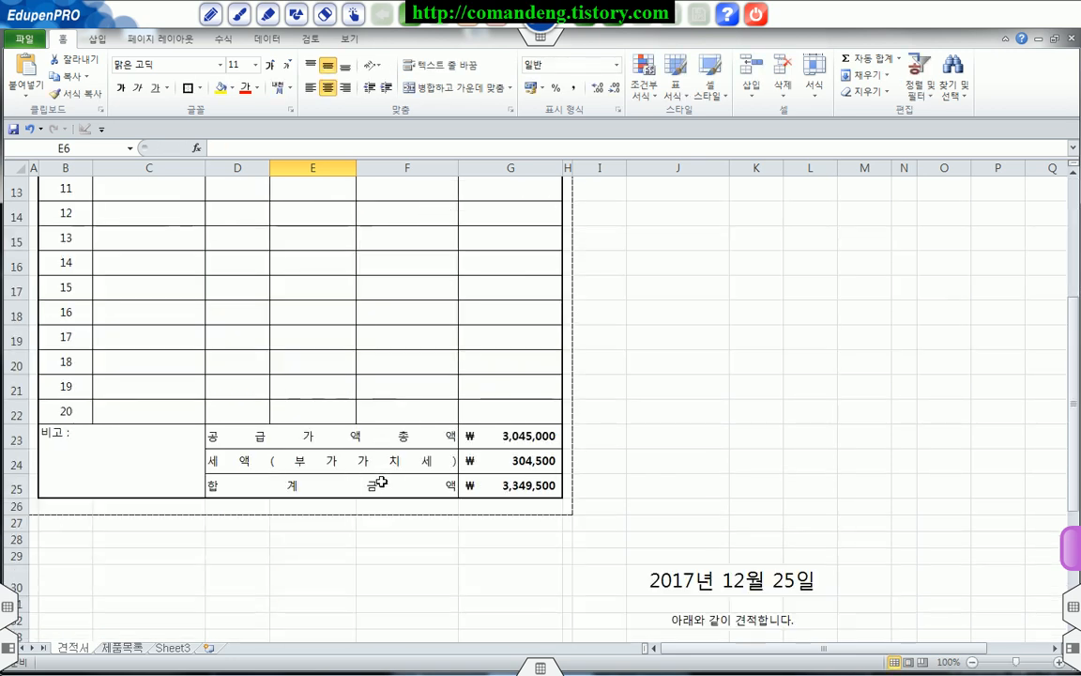
scroll(402, 459, up, 4)
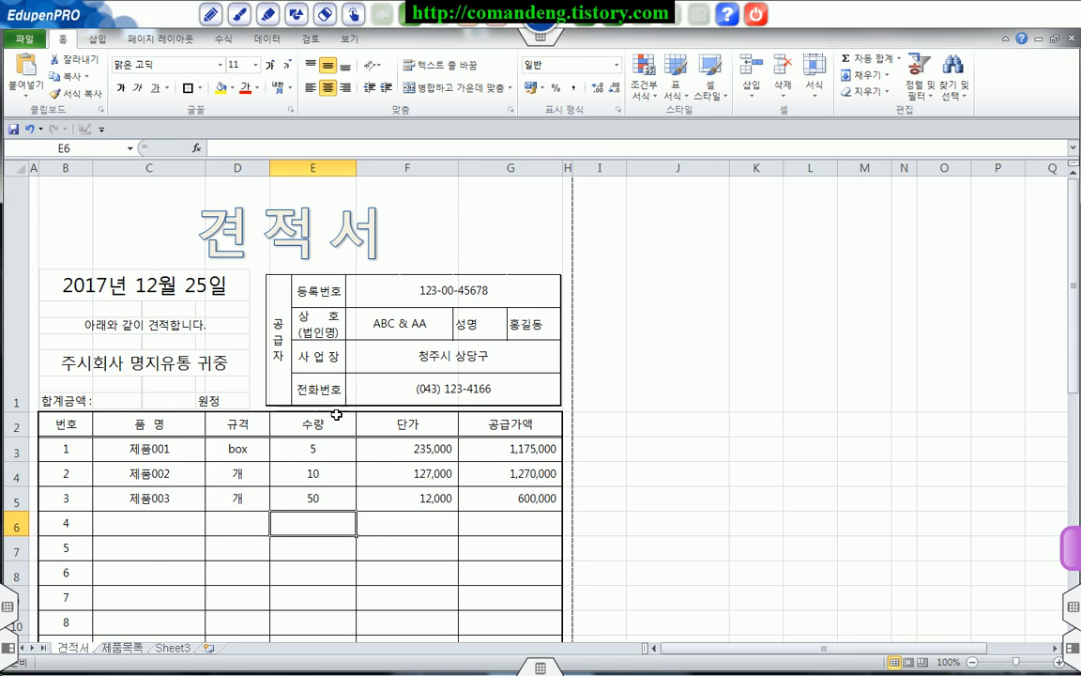
scroll(335, 415, down, 4)
scroll(513, 494, down, 2)
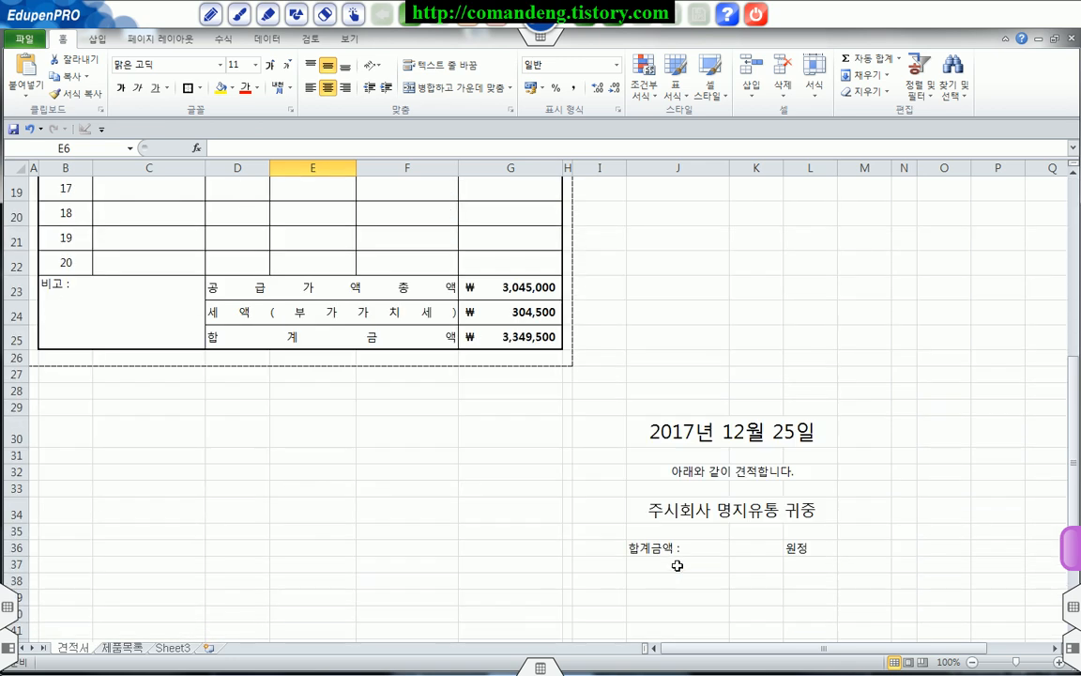
Step: Link the 합계금액 amount in K36 to the grand total with the formula =G25
click(735, 549)
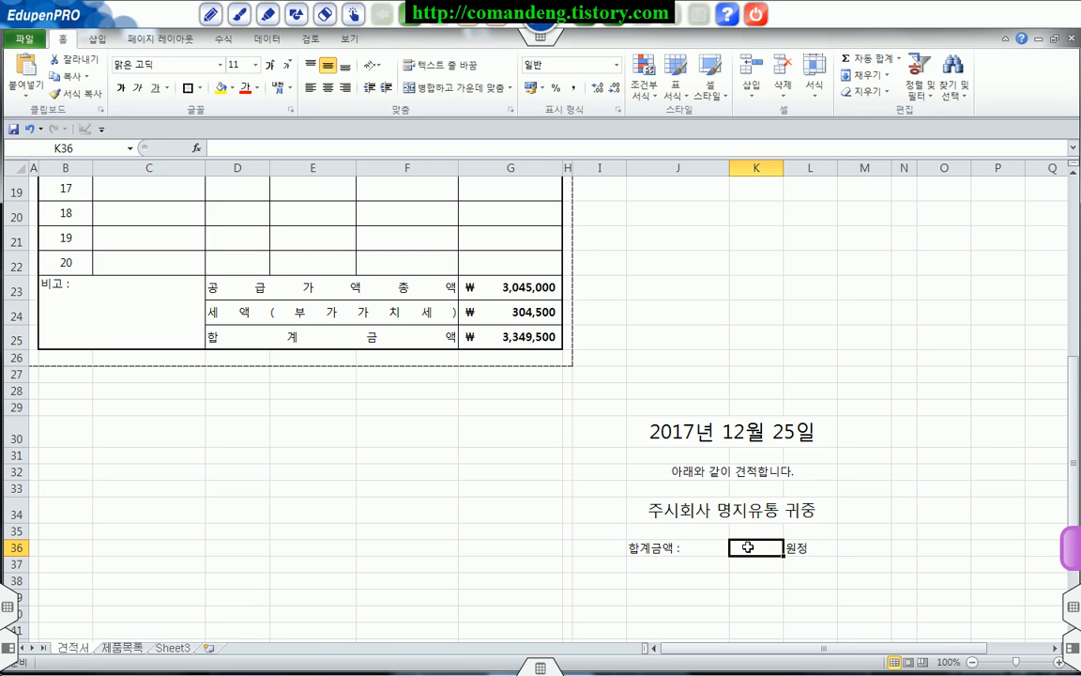
text(=)
click(507, 338)
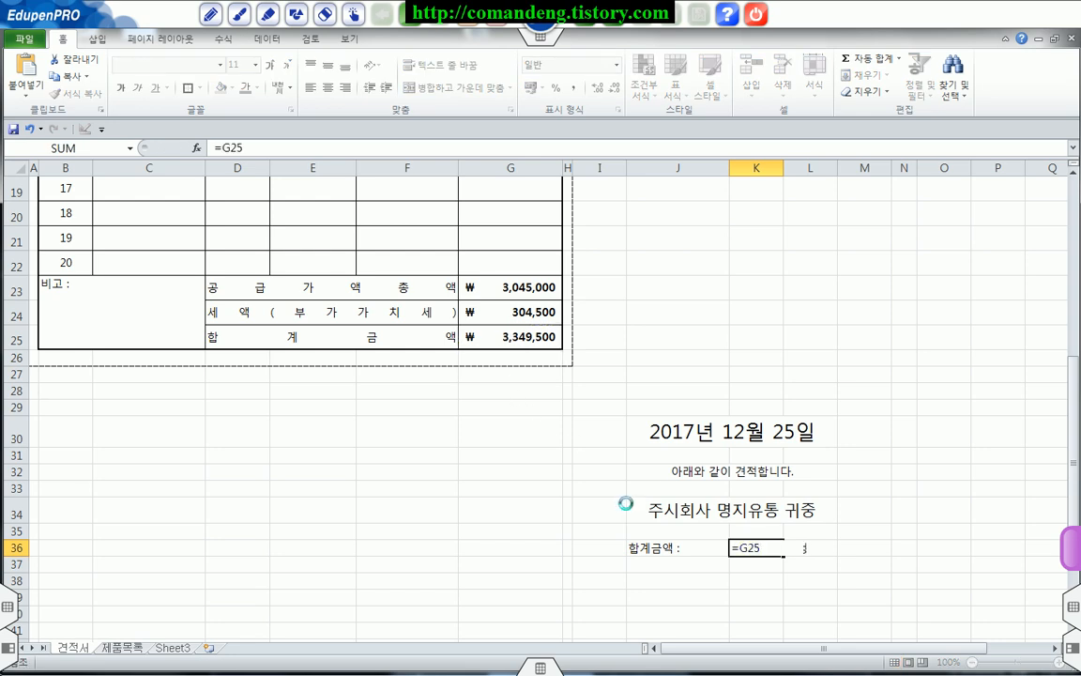
key(Return)
scroll(516, 502, up, 6)
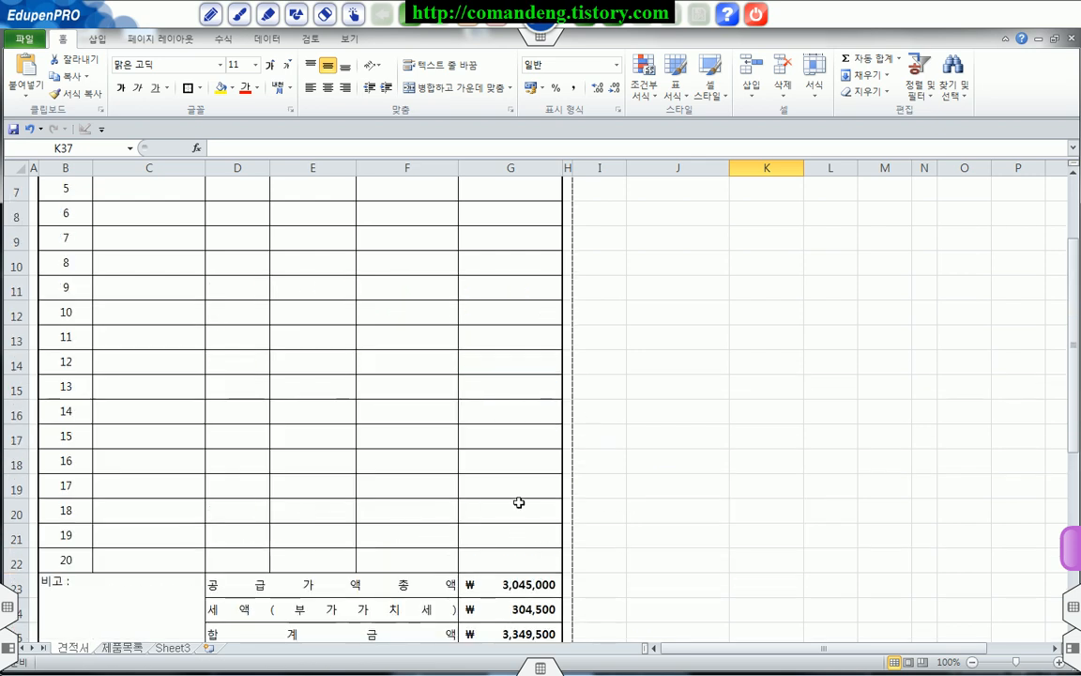
scroll(633, 529, down, 1)
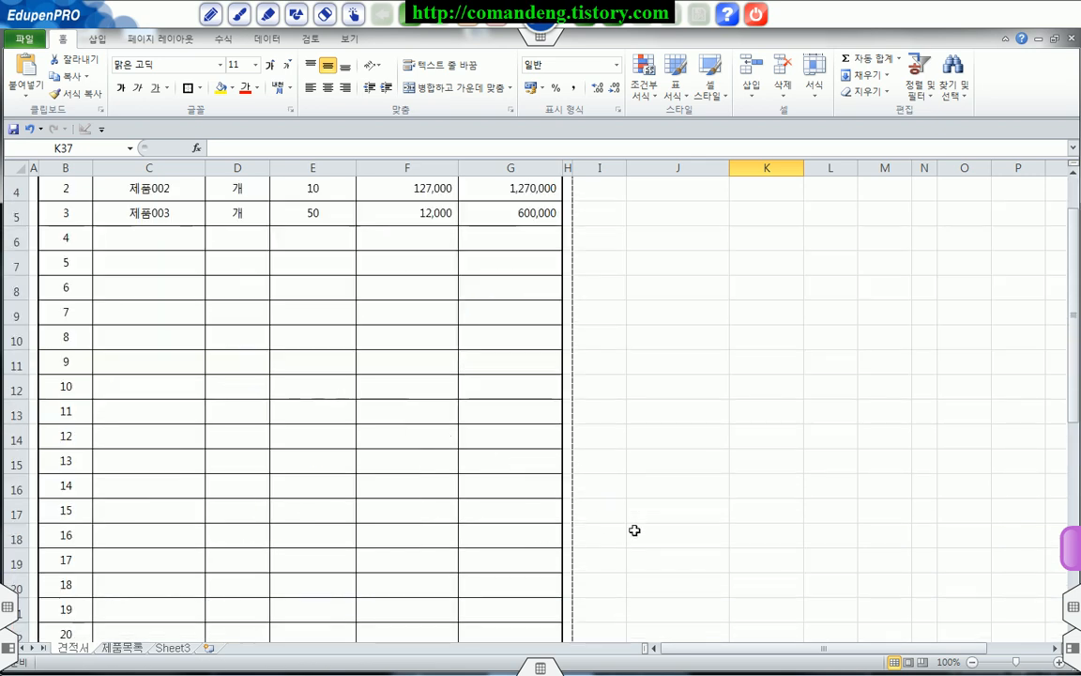
scroll(635, 530, up, 1)
scroll(629, 528, down, 6)
Step: Make the amount in K36 bold and widen column K so the full figure fits
click(794, 550)
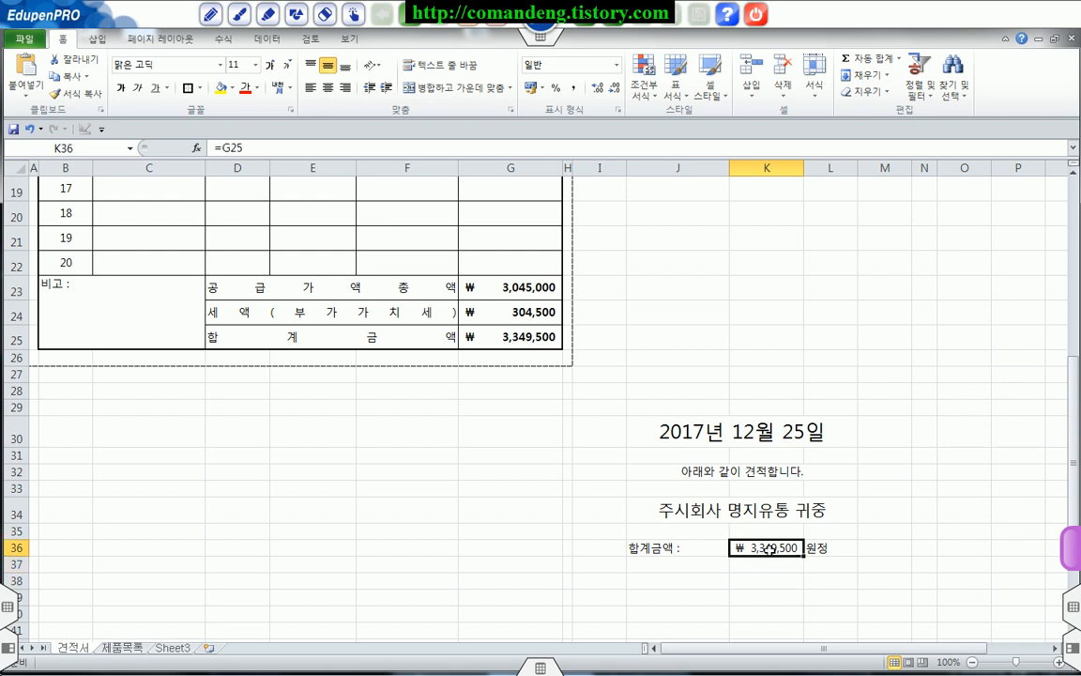
click(118, 86)
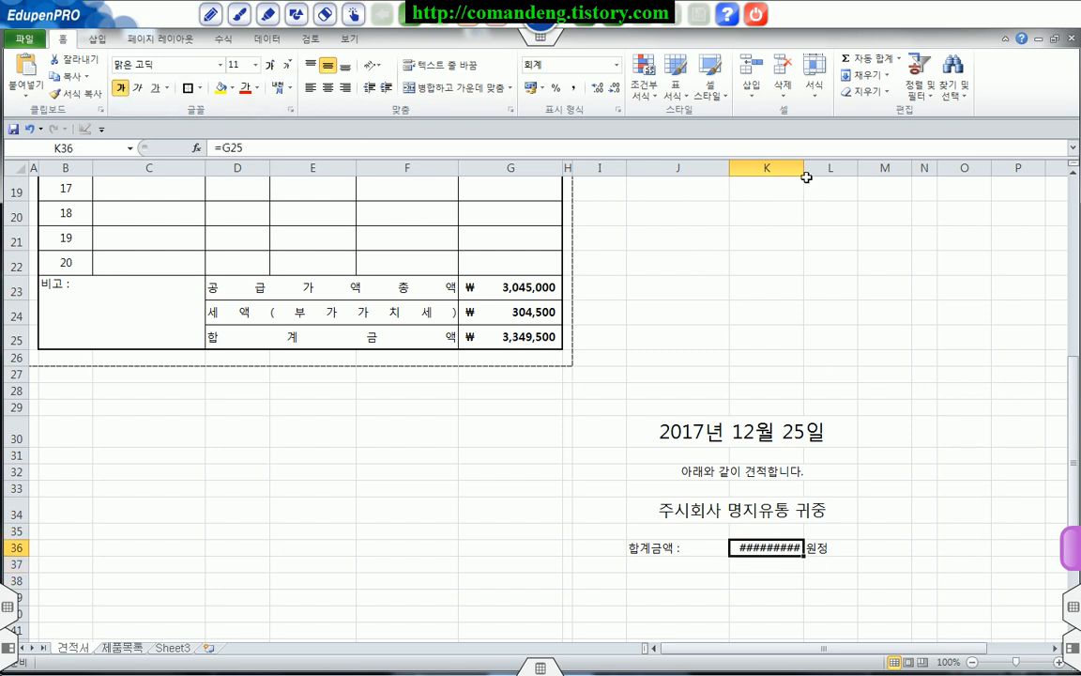
drag(804, 171, 833, 171)
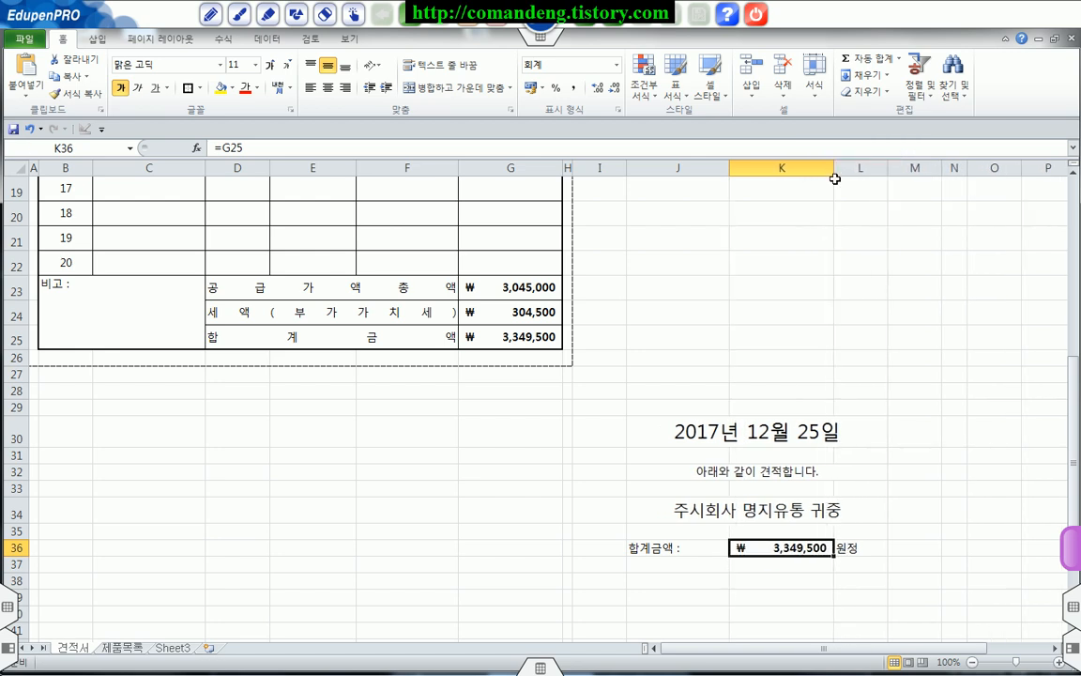
scroll(604, 398, up, 6)
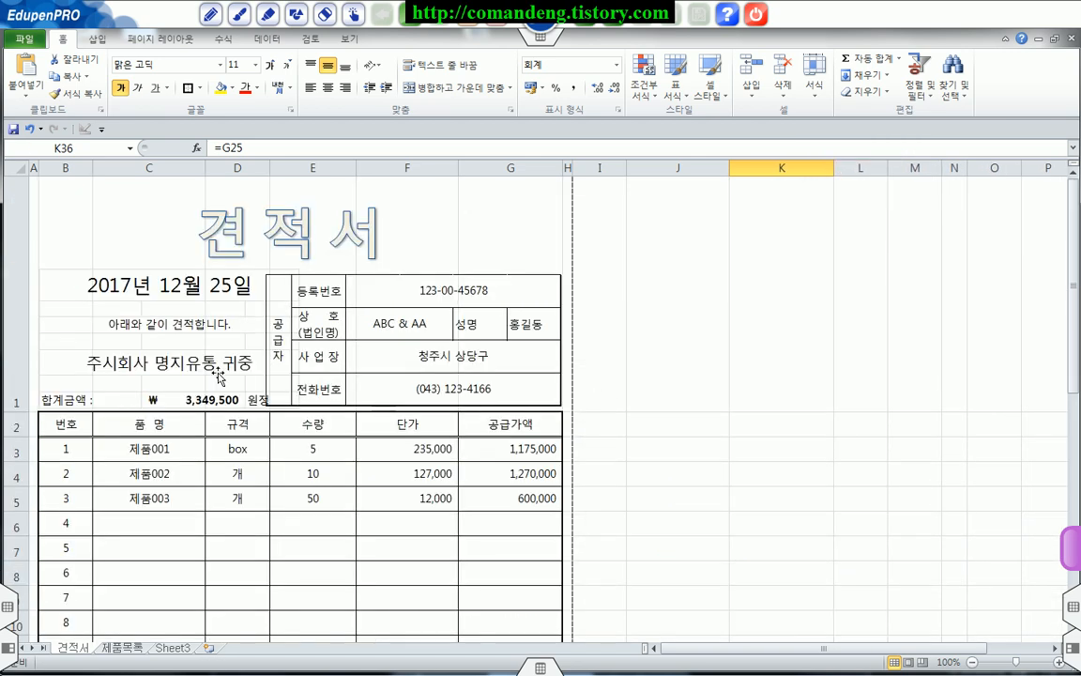
Step: Widen column G slightly and shift the 공급자 block to the right, clear of the 합계금액 line and aligned with the table edge
click(492, 318)
click(648, 344)
drag(451, 347, 466, 341)
drag(562, 169, 590, 169)
drag(498, 335, 512, 335)
click(819, 388)
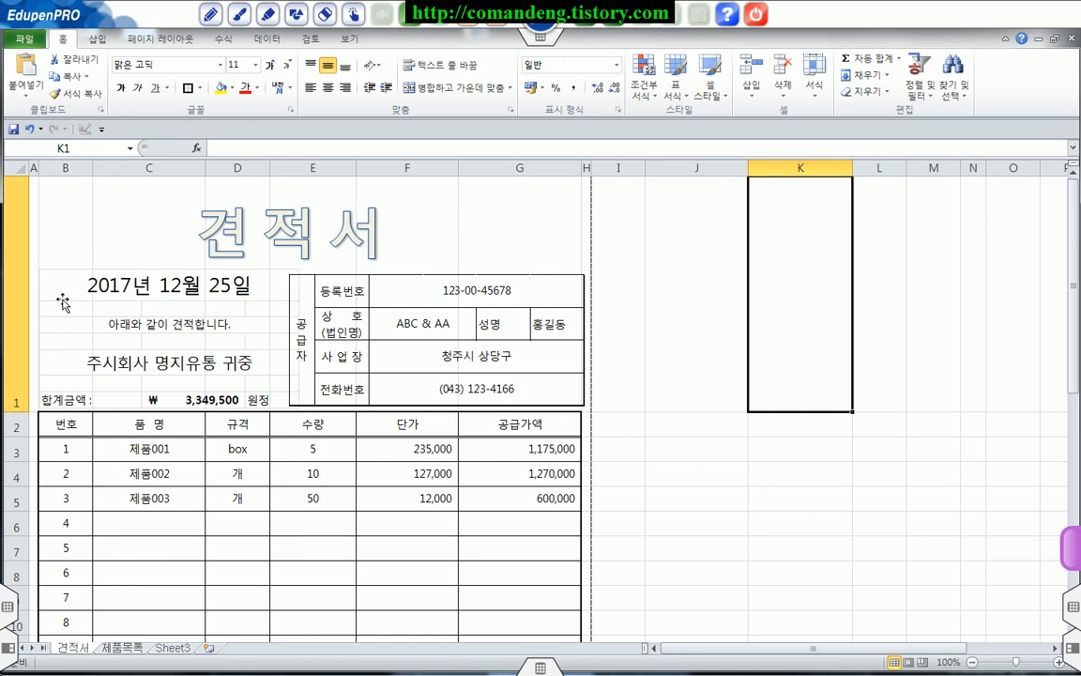
Step: Hide the gridlines on the 견적서 sheet
click(350, 40)
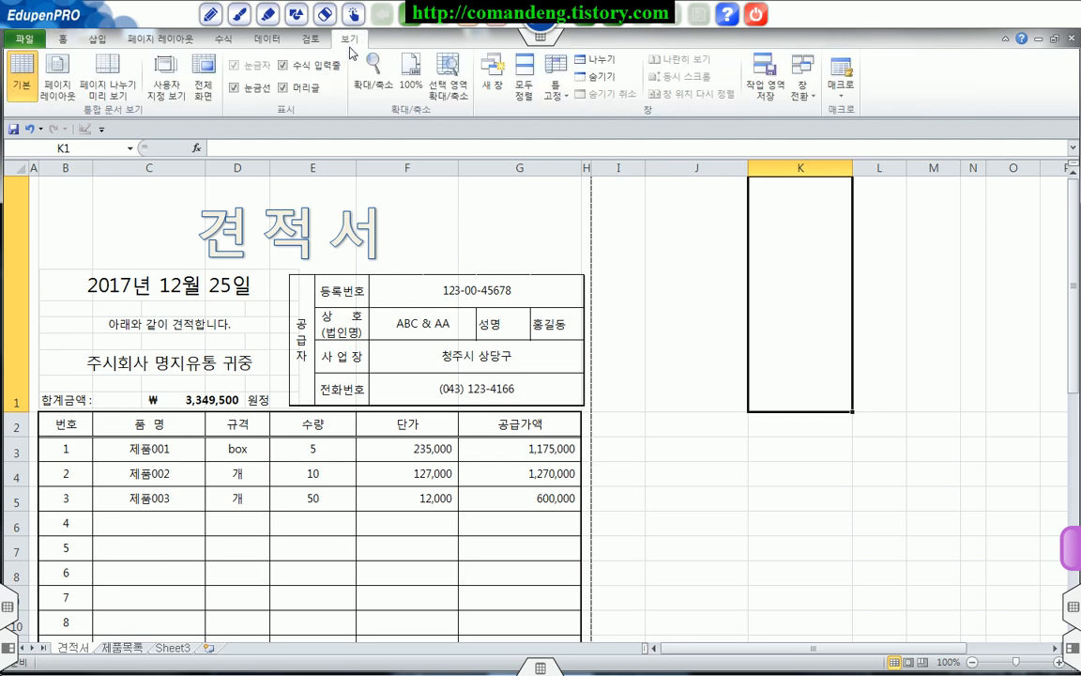
click(234, 88)
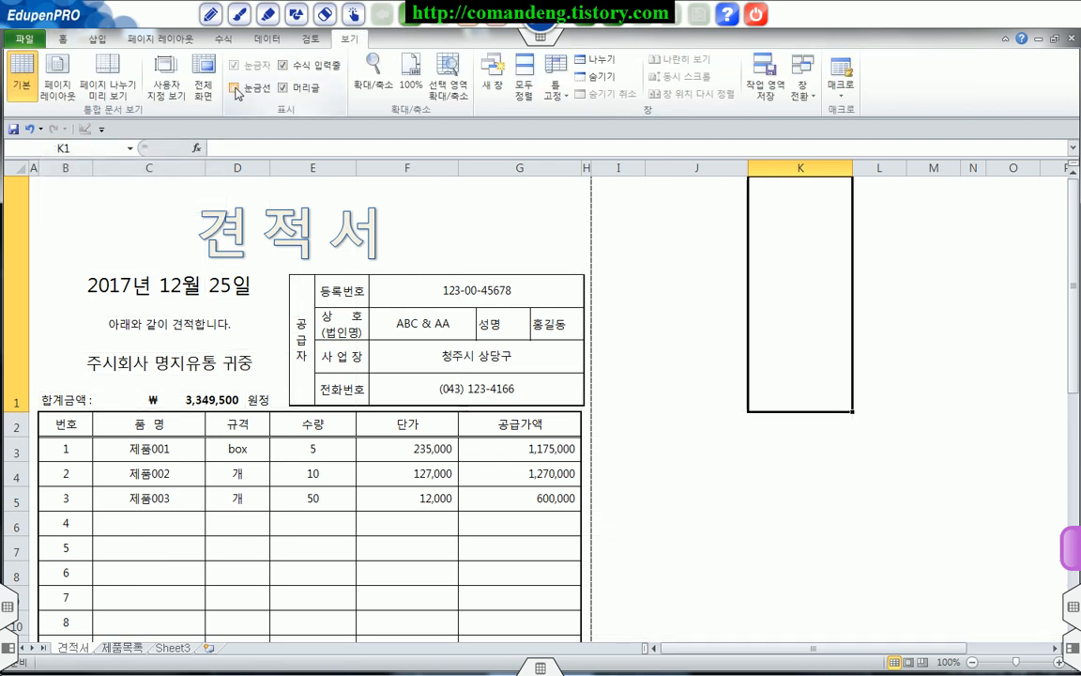
click(697, 386)
Step: Review the finished quotation form from the title block down to the totals
scroll(697, 385, down, 4)
scroll(688, 427, up, 4)
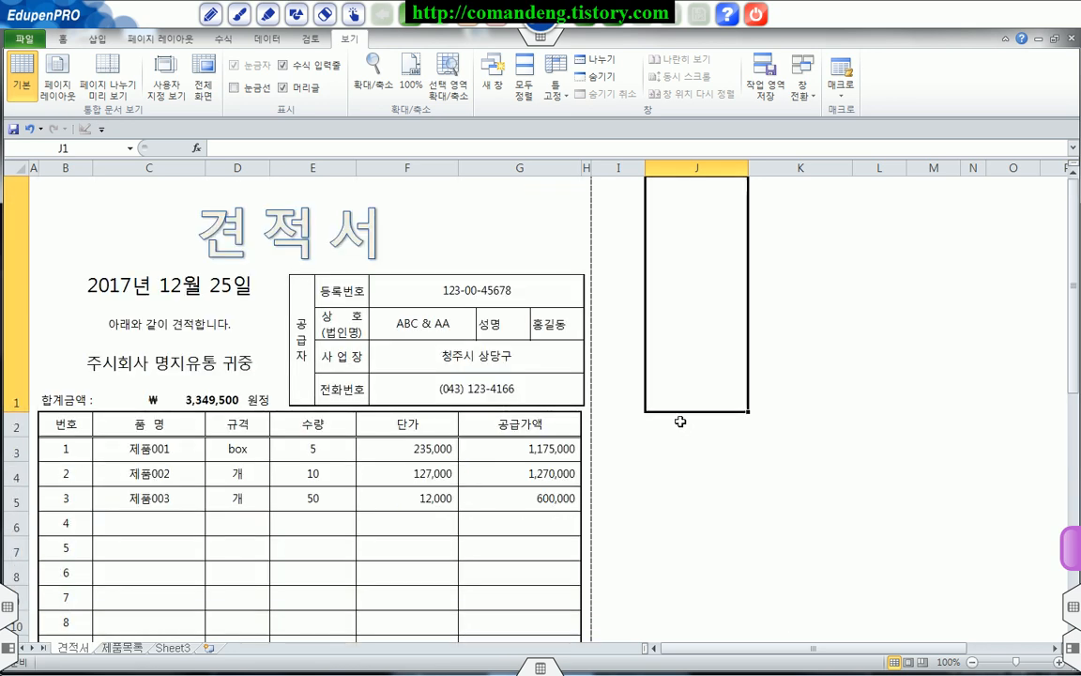
scroll(681, 422, down, 1)
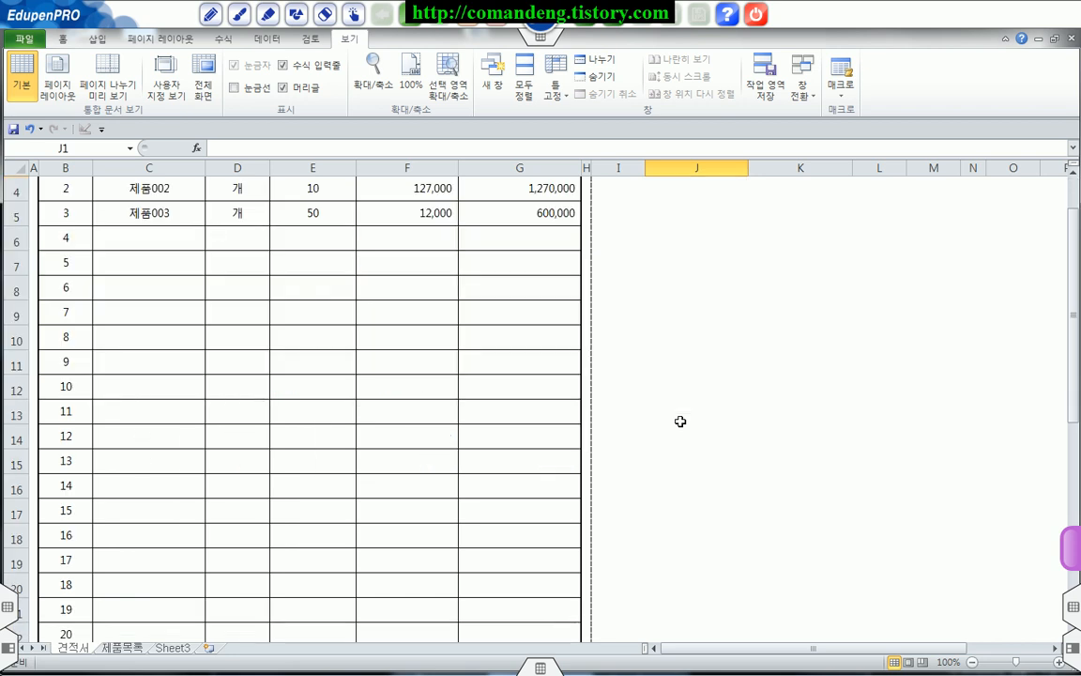
scroll(681, 422, down, 3)
scroll(680, 422, up, 4)
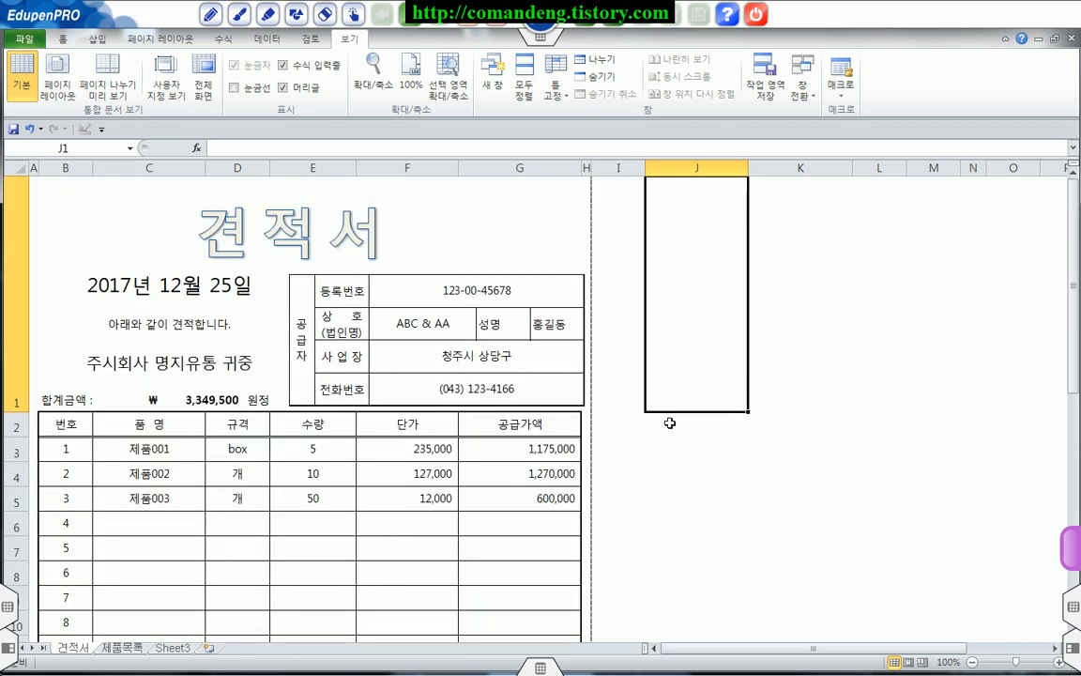
scroll(670, 423, down, 1)
scroll(671, 423, up, 1)
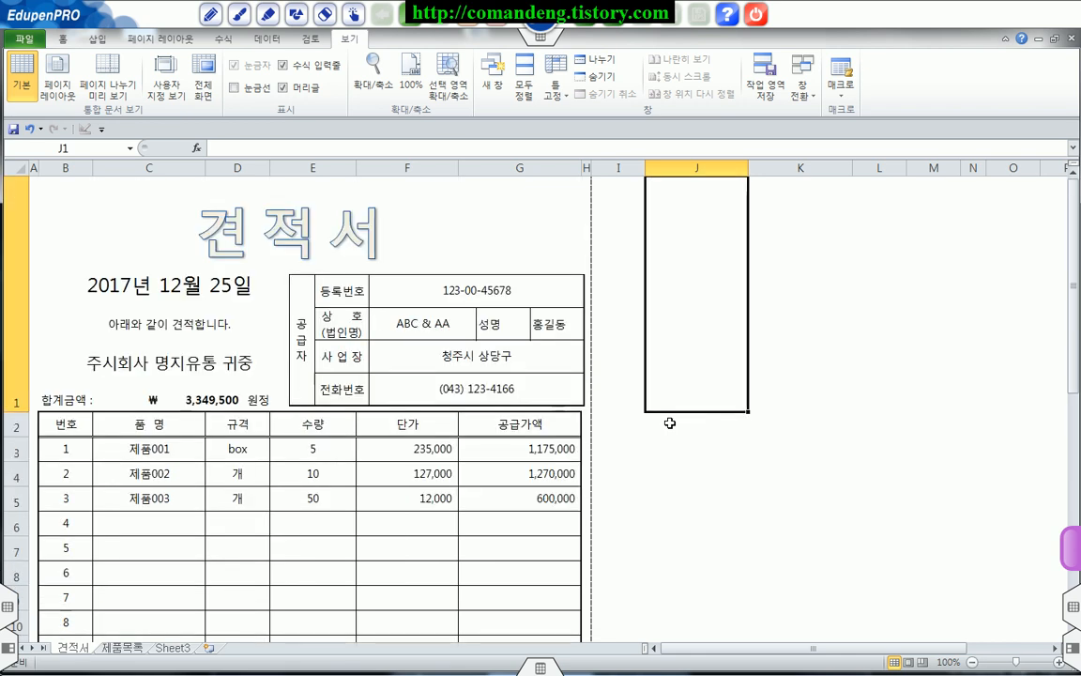